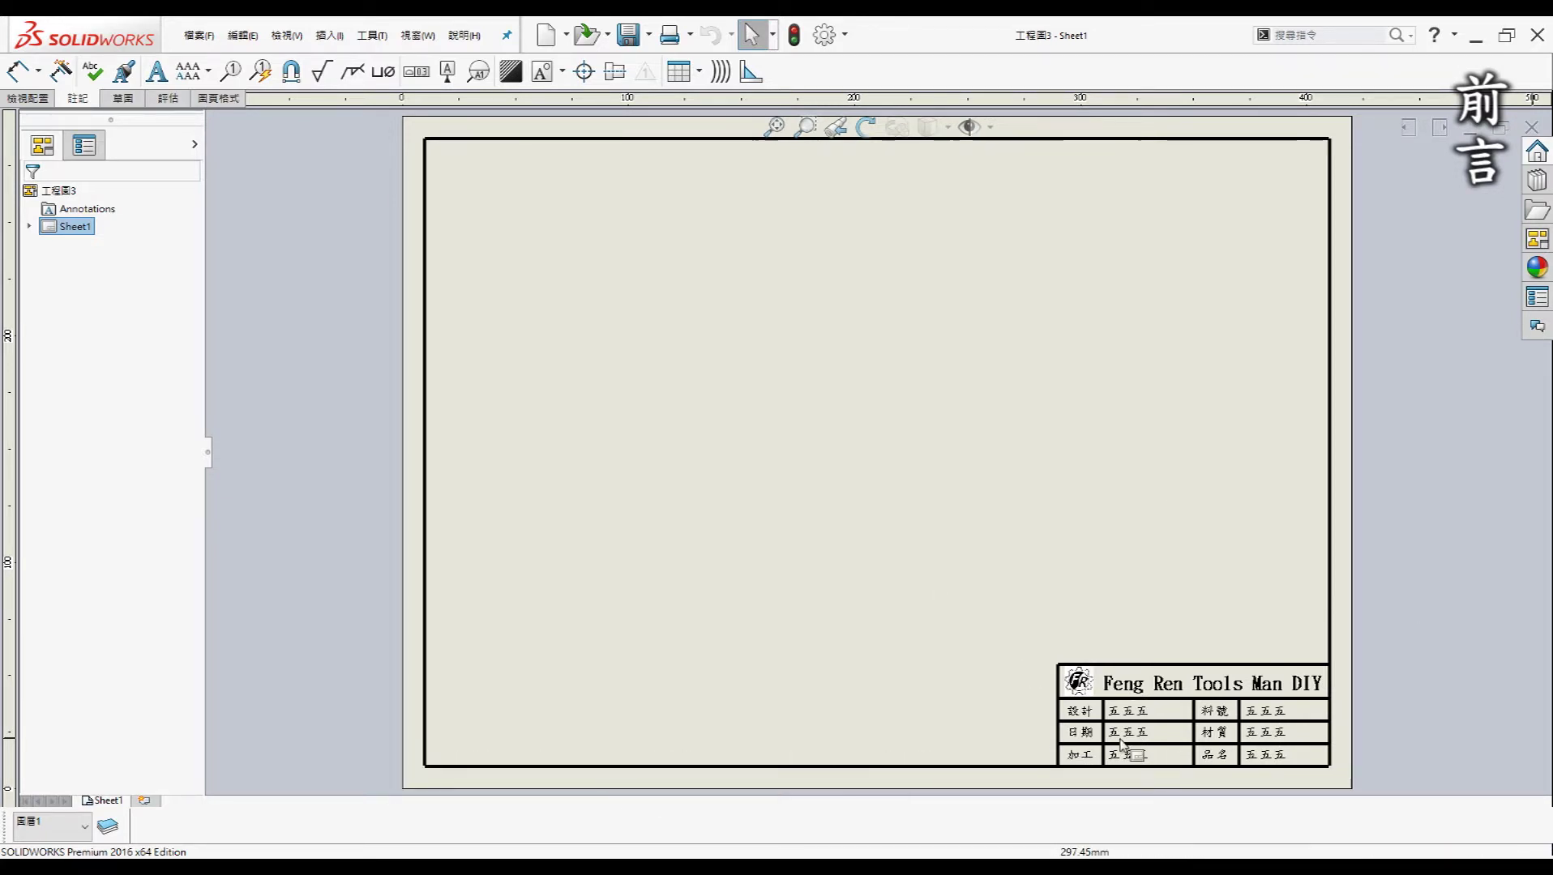
# Step: Scroll through the new blank drawing after previewing the finished title block
pyautogui.scroll(-2, 829, 528)
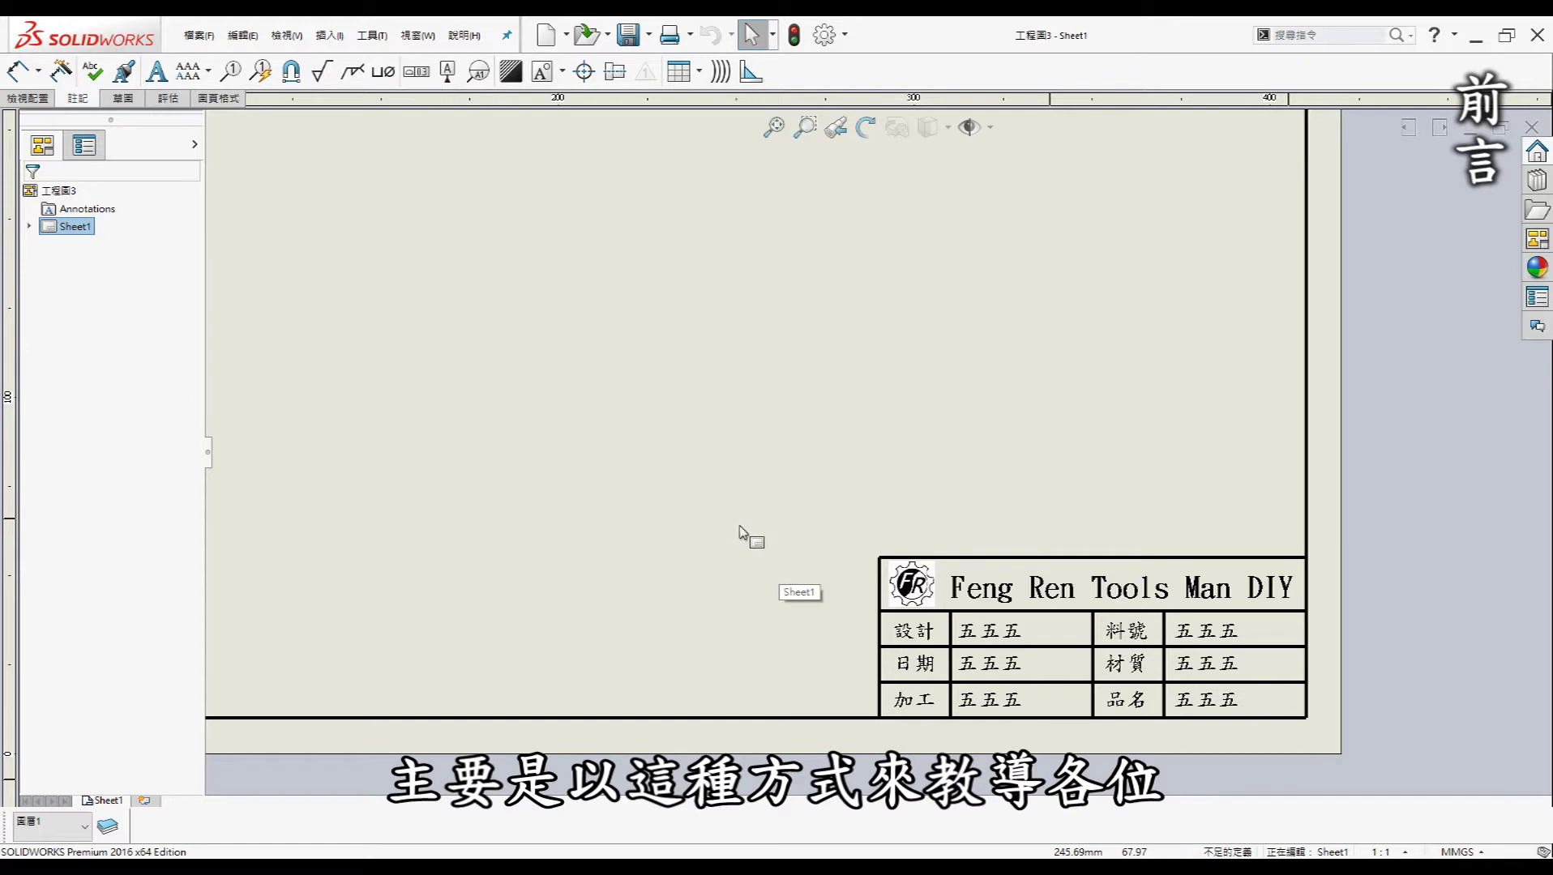
pyautogui.scroll(1, 616, 475)
pyautogui.scroll(1, 620, 438)
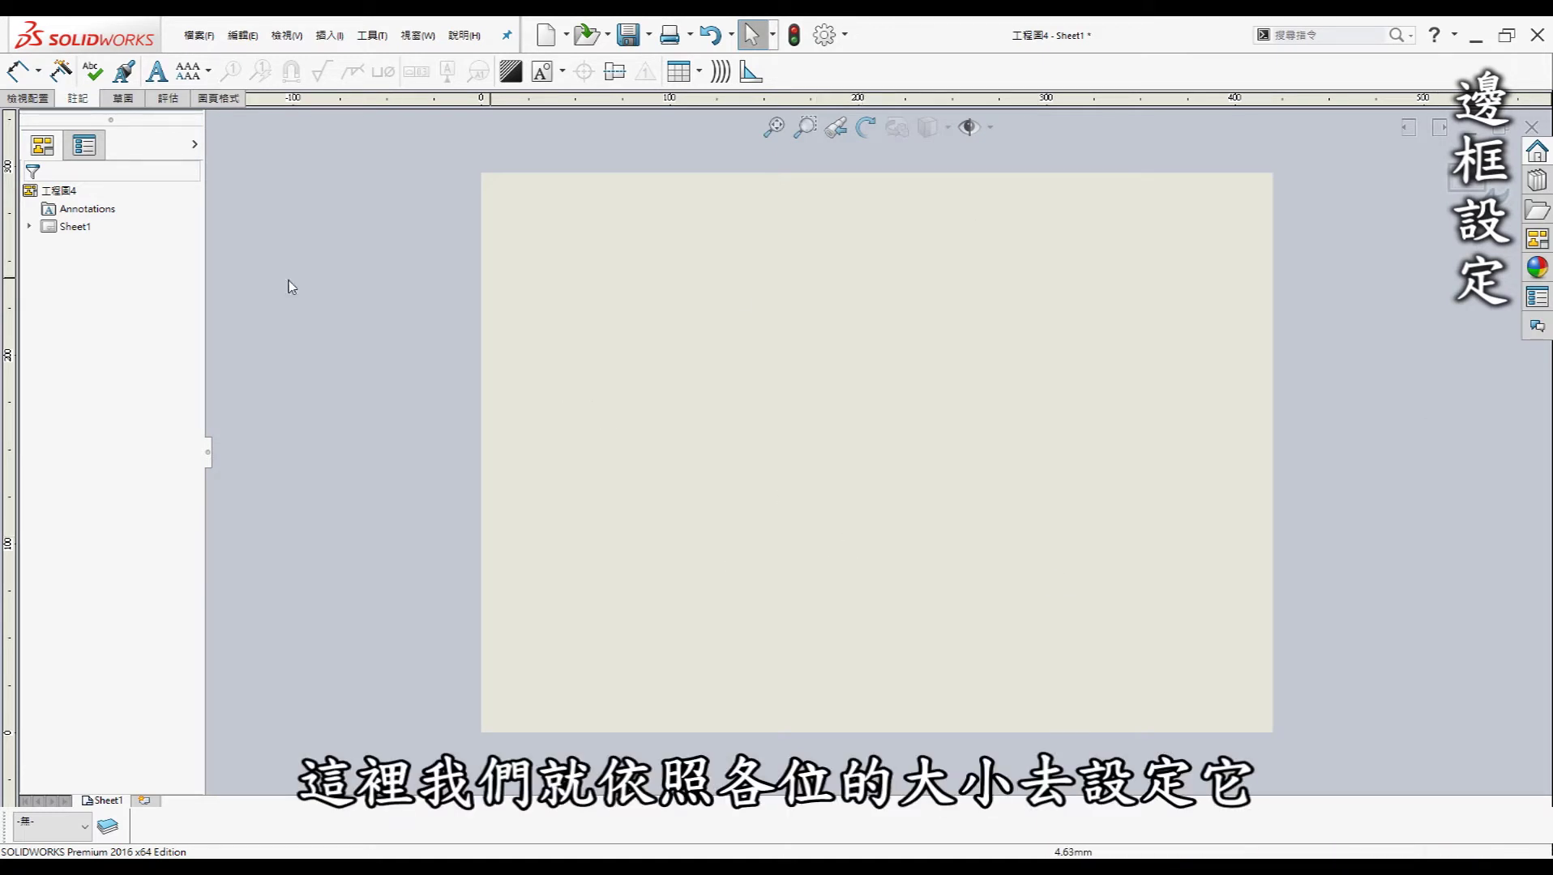
# Step: Give Sheet1 a custom 420 × 297 mm size in its sheet properties
pyautogui.rightClick(72, 227)
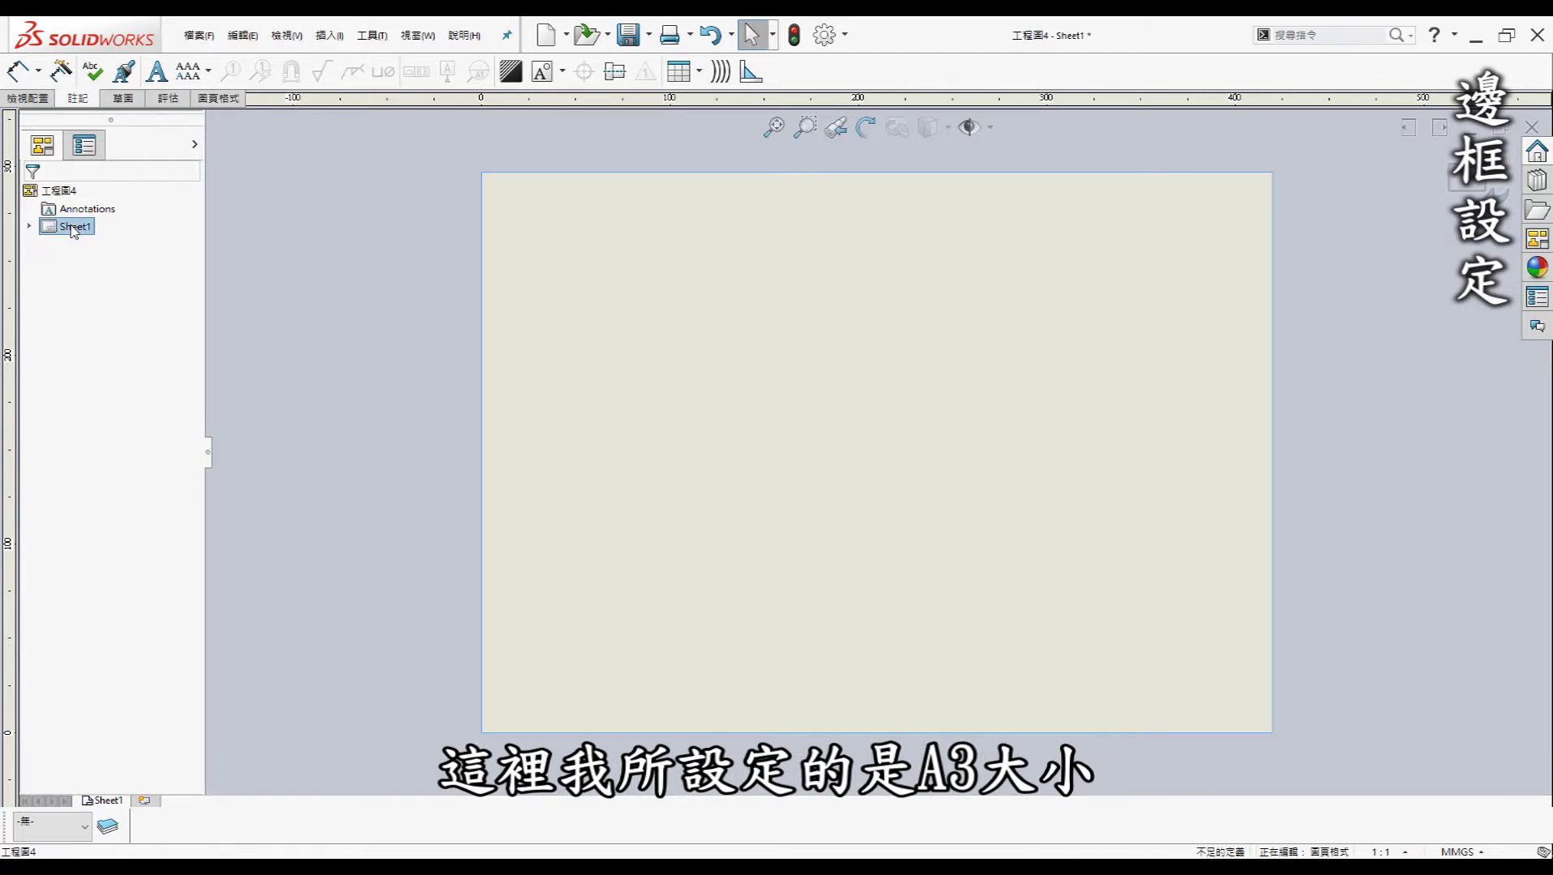
pyautogui.click(134, 372)
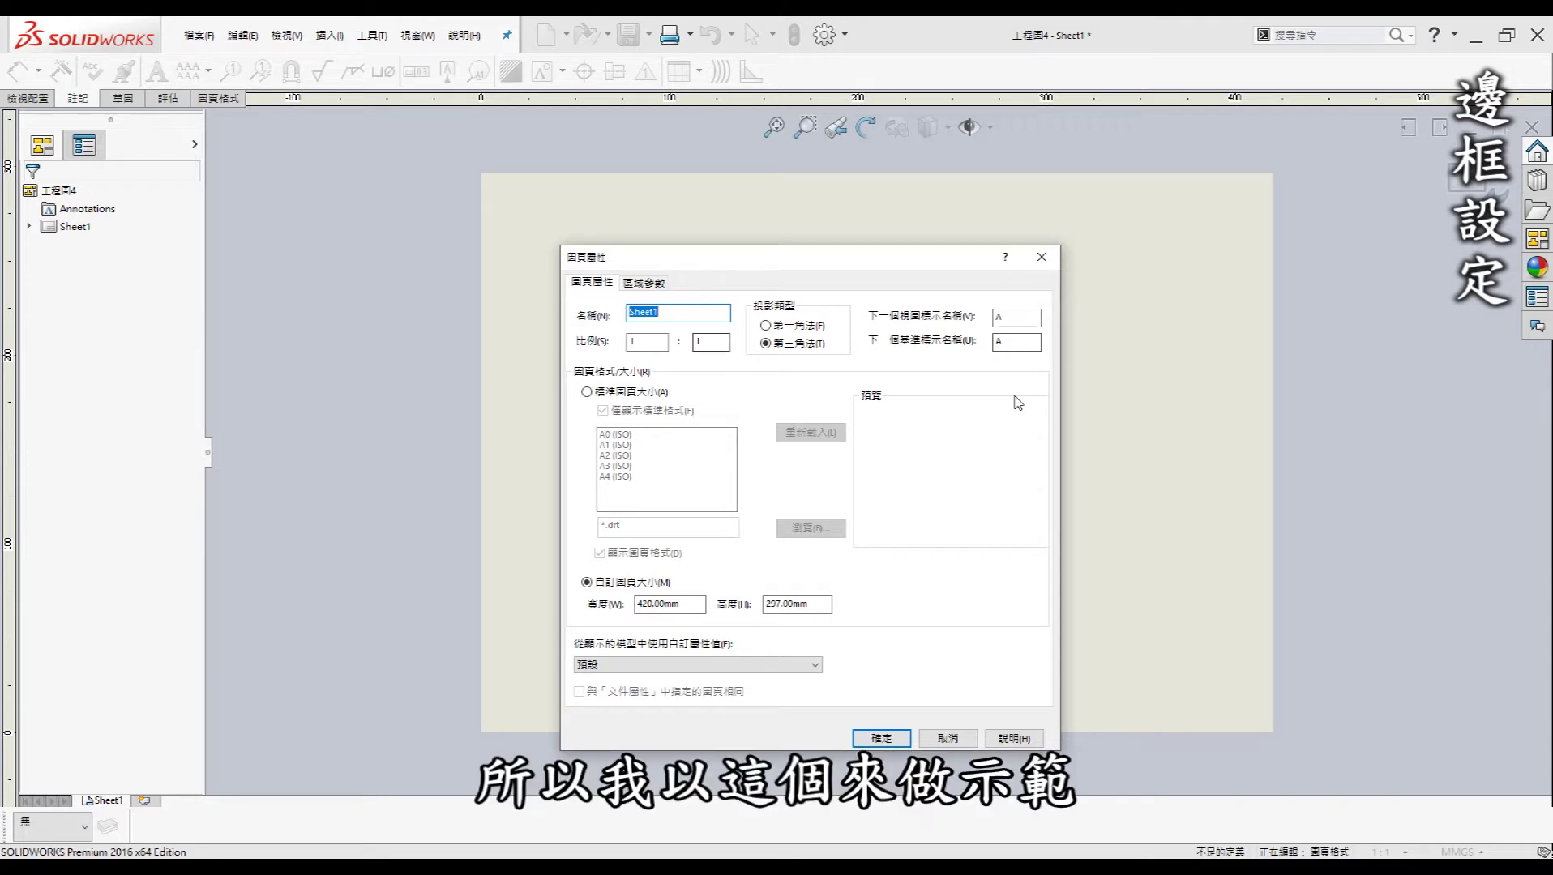
pyautogui.click(950, 741)
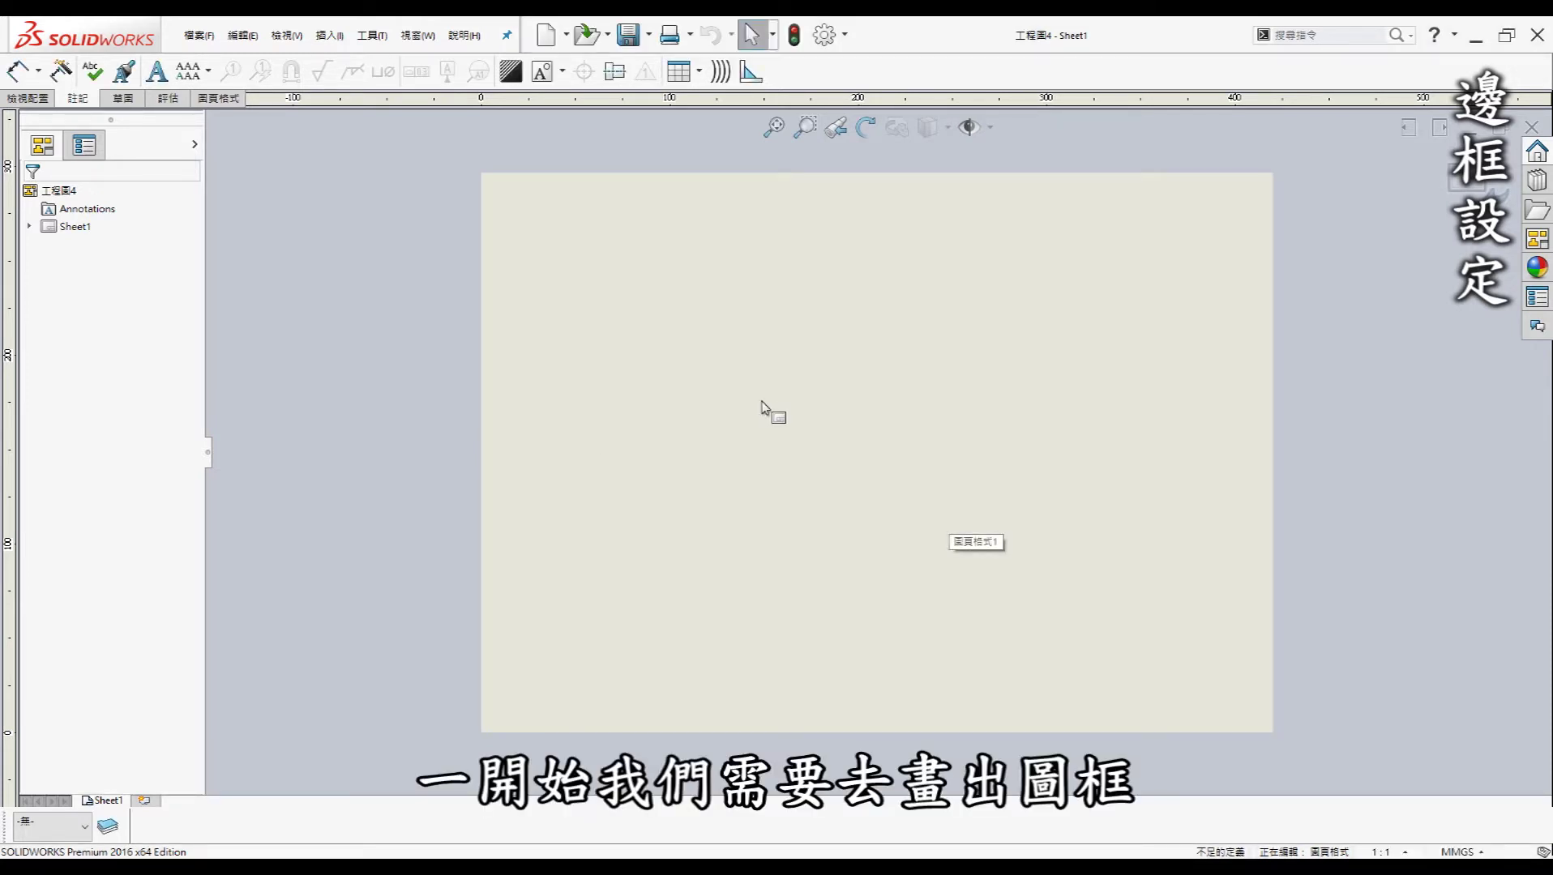
pyautogui.moveTo(770, 413); pyautogui.dragTo(729, 373, button='right')
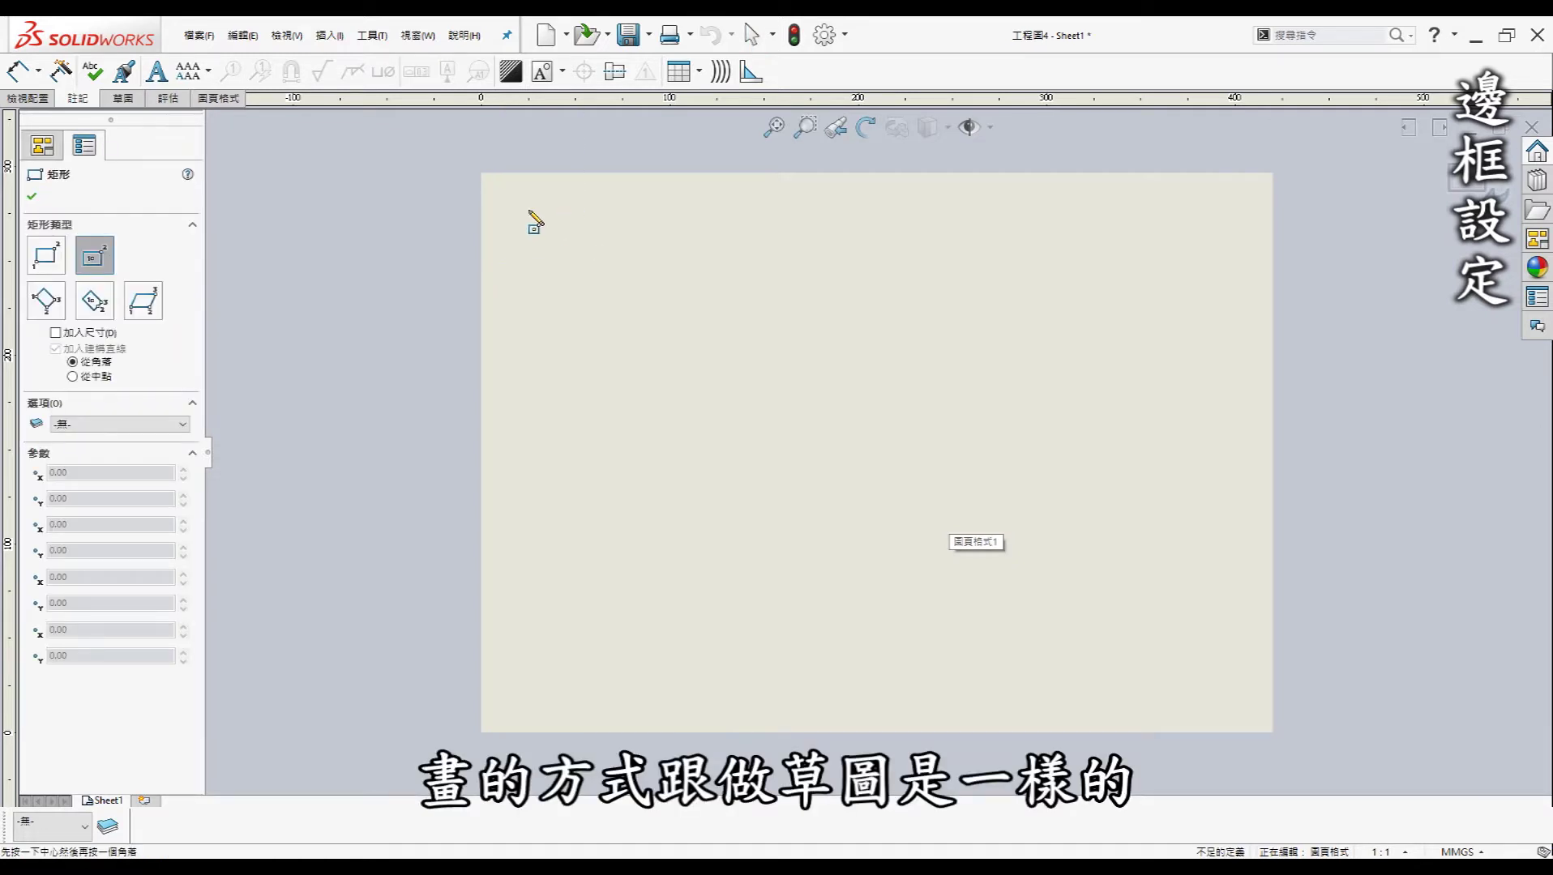
# Step: Draw a corner rectangle spanning most of the sheet as the border
pyautogui.click(509, 190)
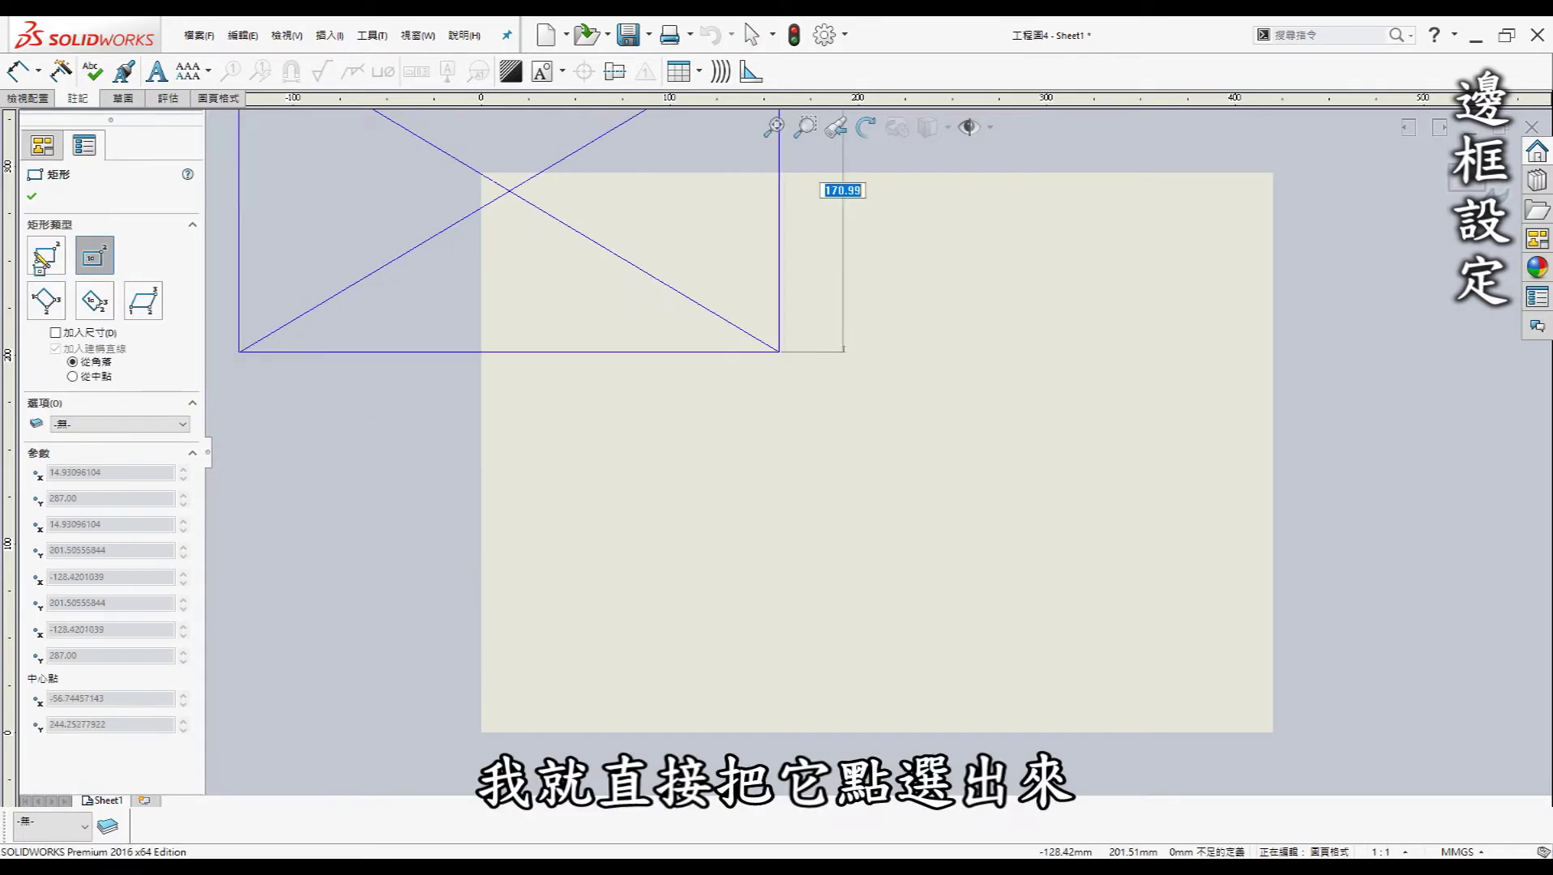
pyautogui.click(46, 255)
pyautogui.click(512, 204)
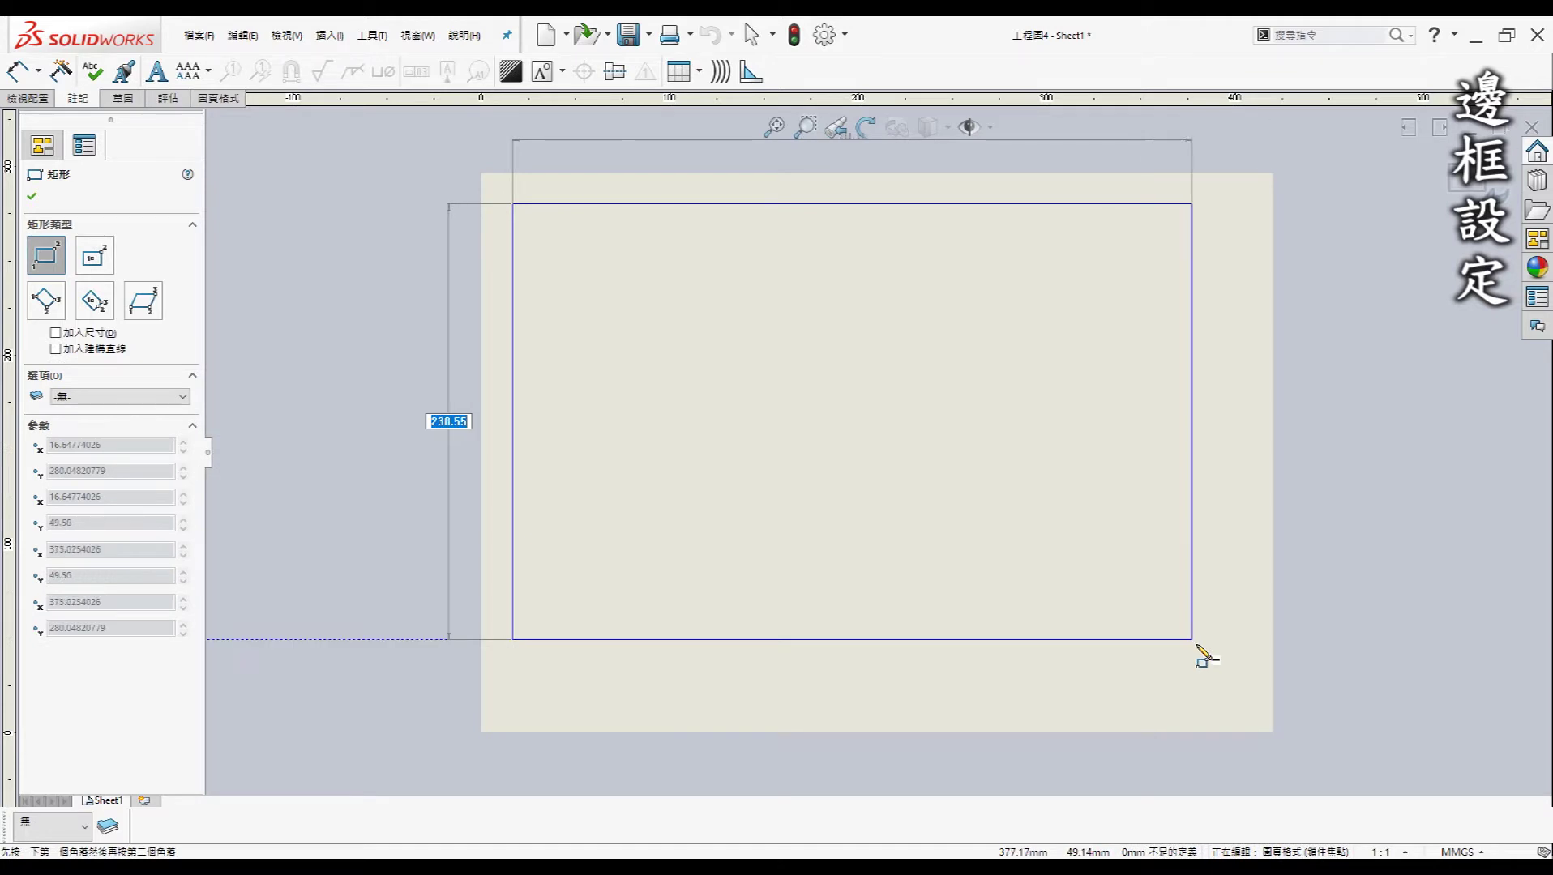
pyautogui.click(1238, 701)
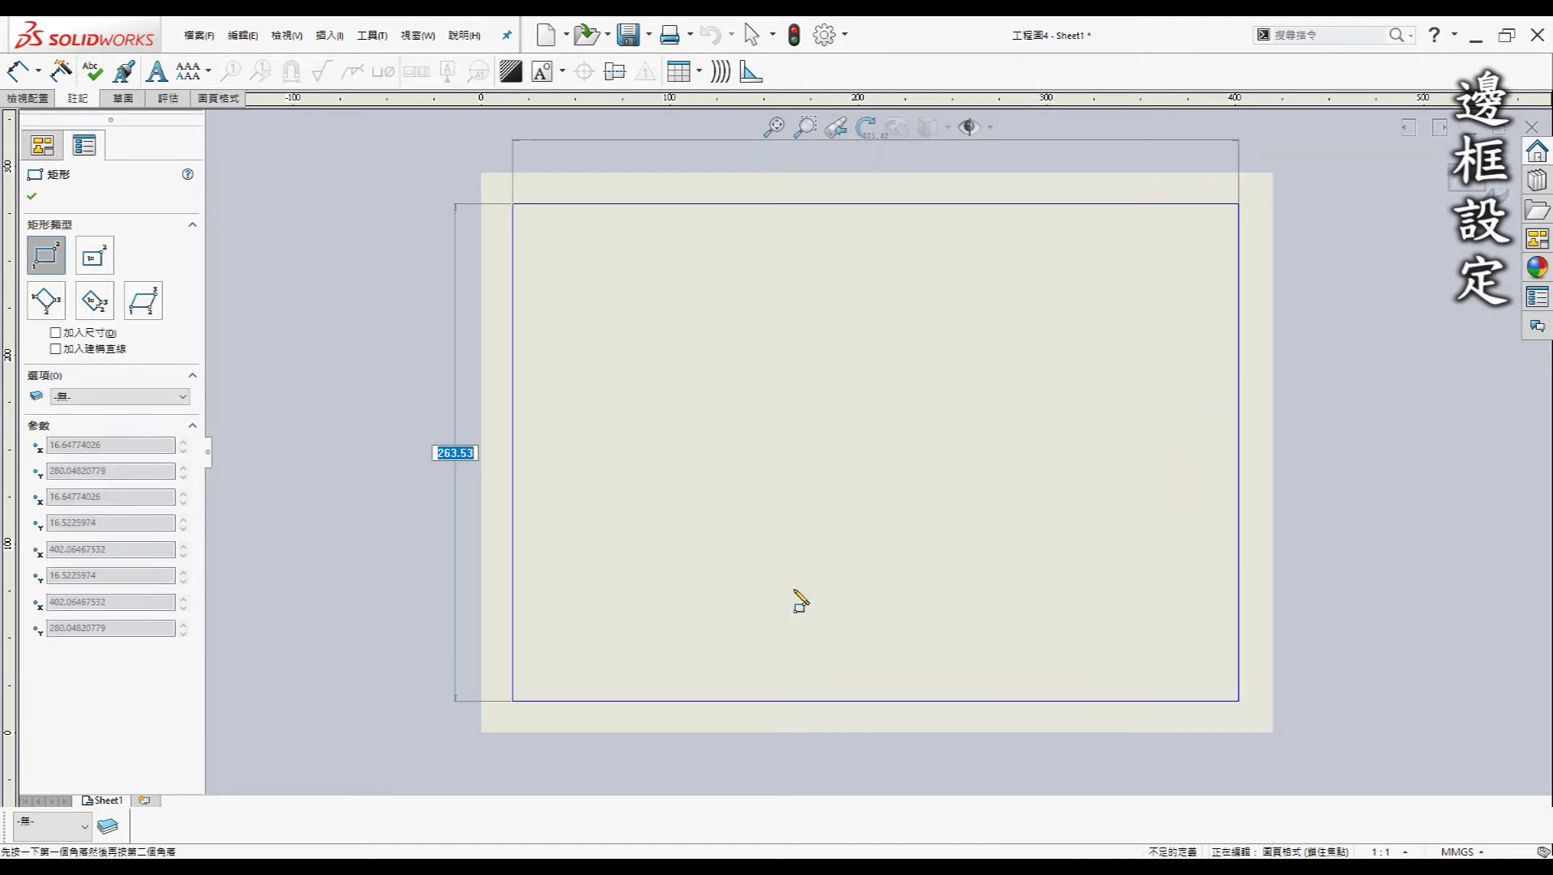
pyautogui.press('Escape')
pyautogui.press('Escape')
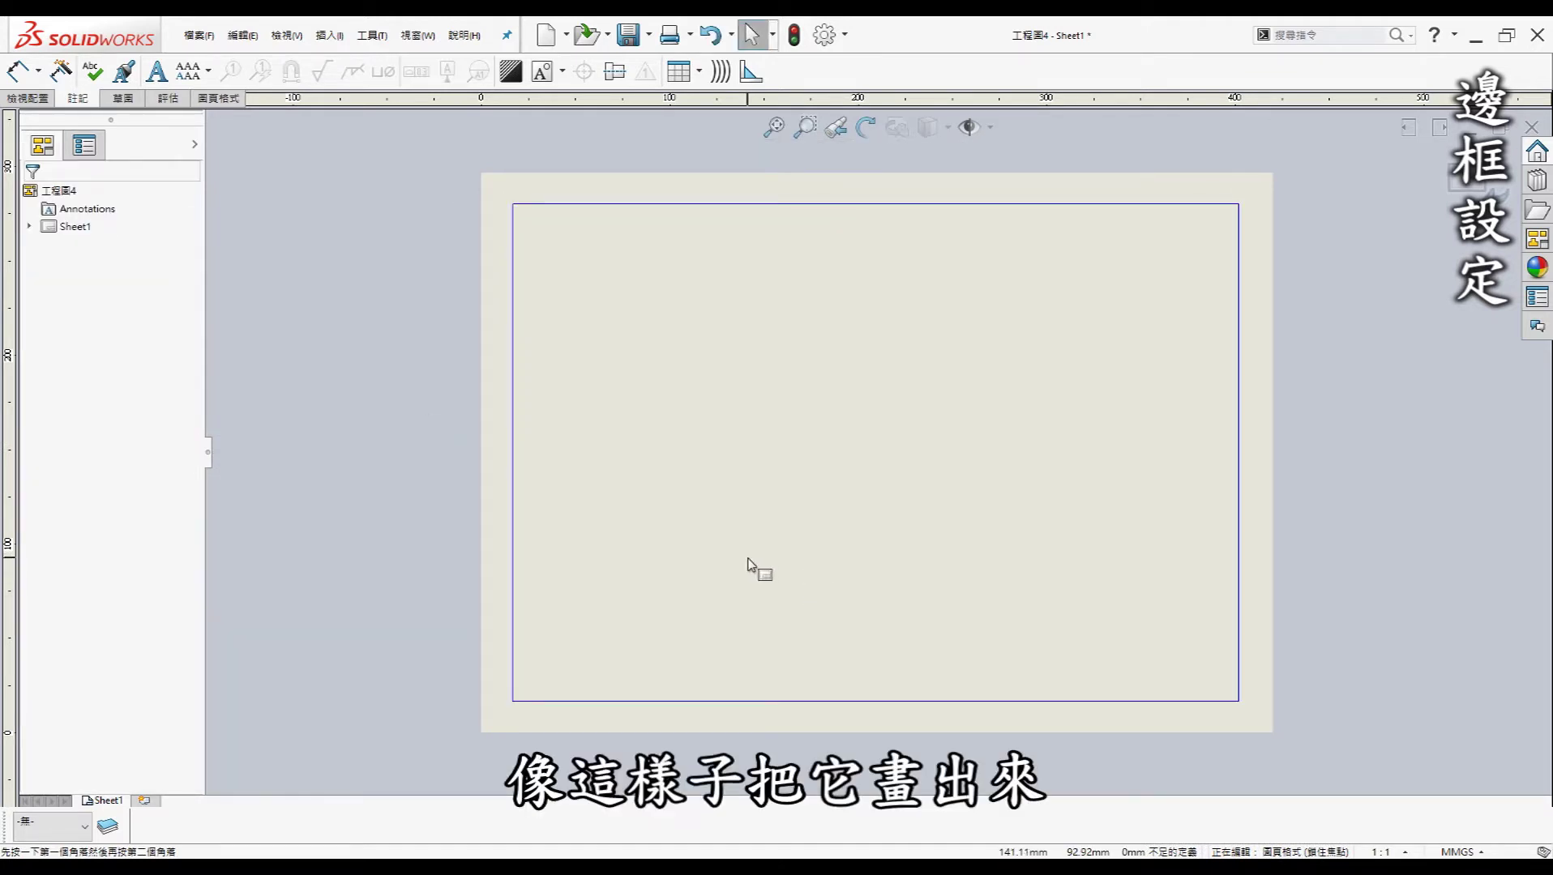
# Step: Place the border's bottom-left corner at (10, 10) and fix it
pyautogui.click(513, 701)
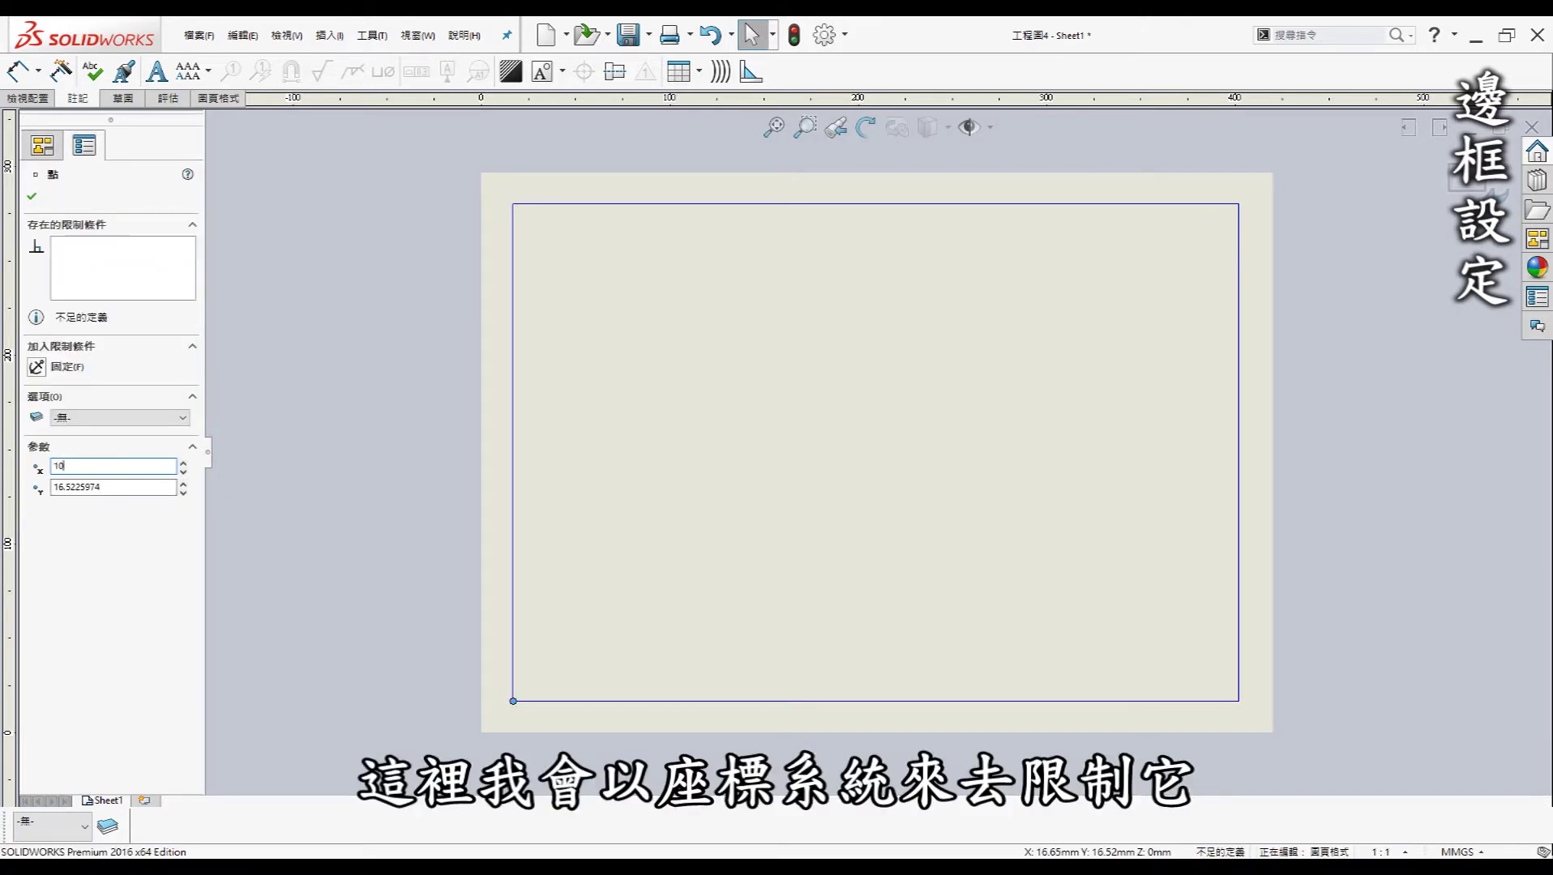
pyautogui.click(126, 487)
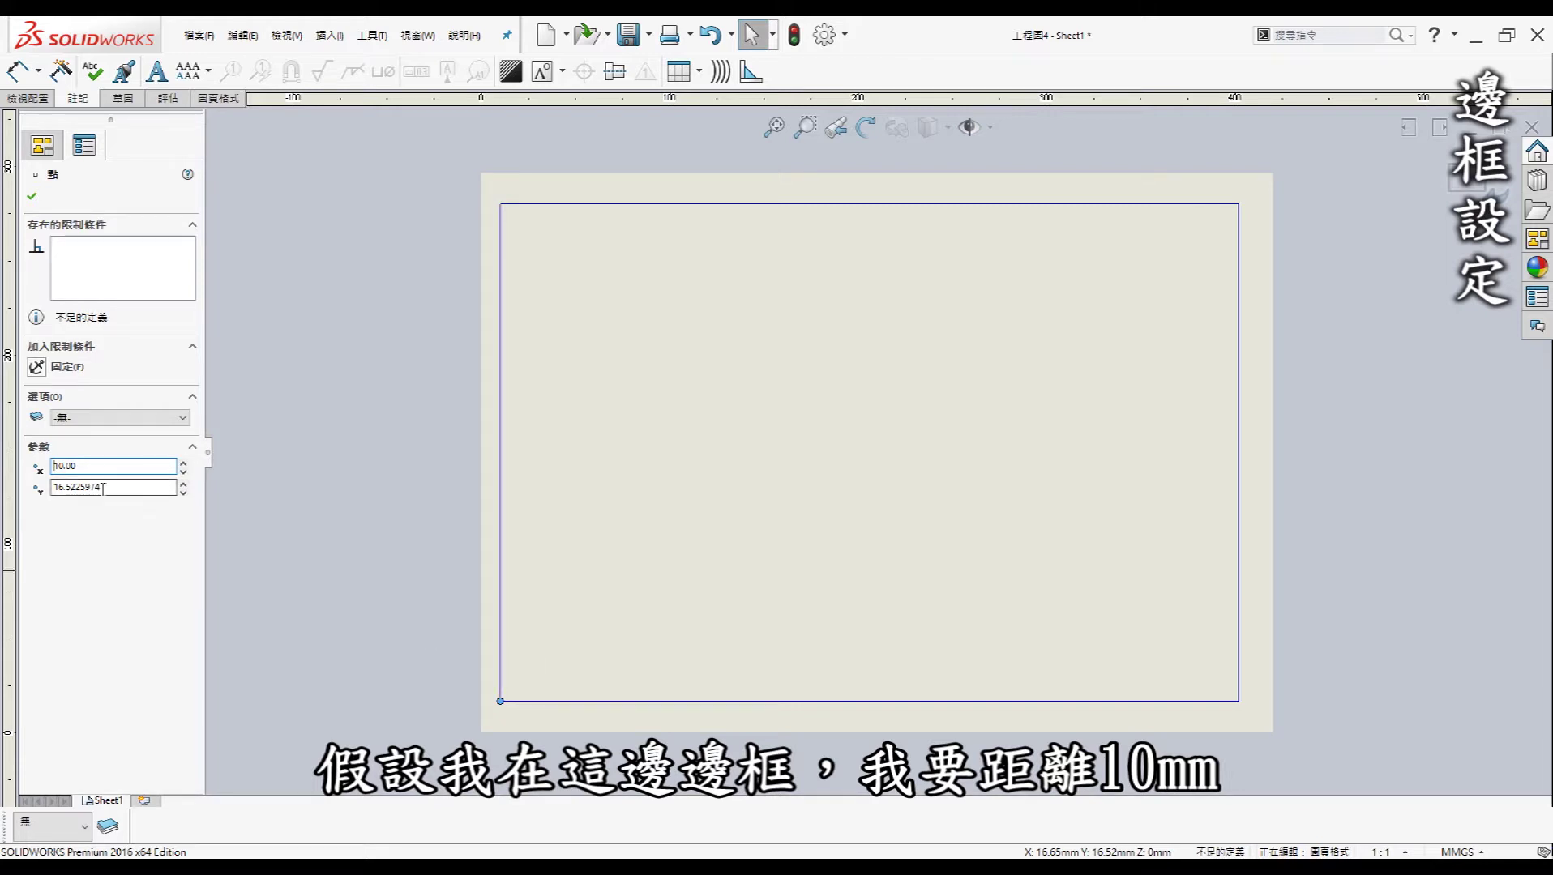
pyautogui.moveTo(102, 489); pyautogui.dragTo(3, 474)
pyautogui.write('10')
pyautogui.press('Return')
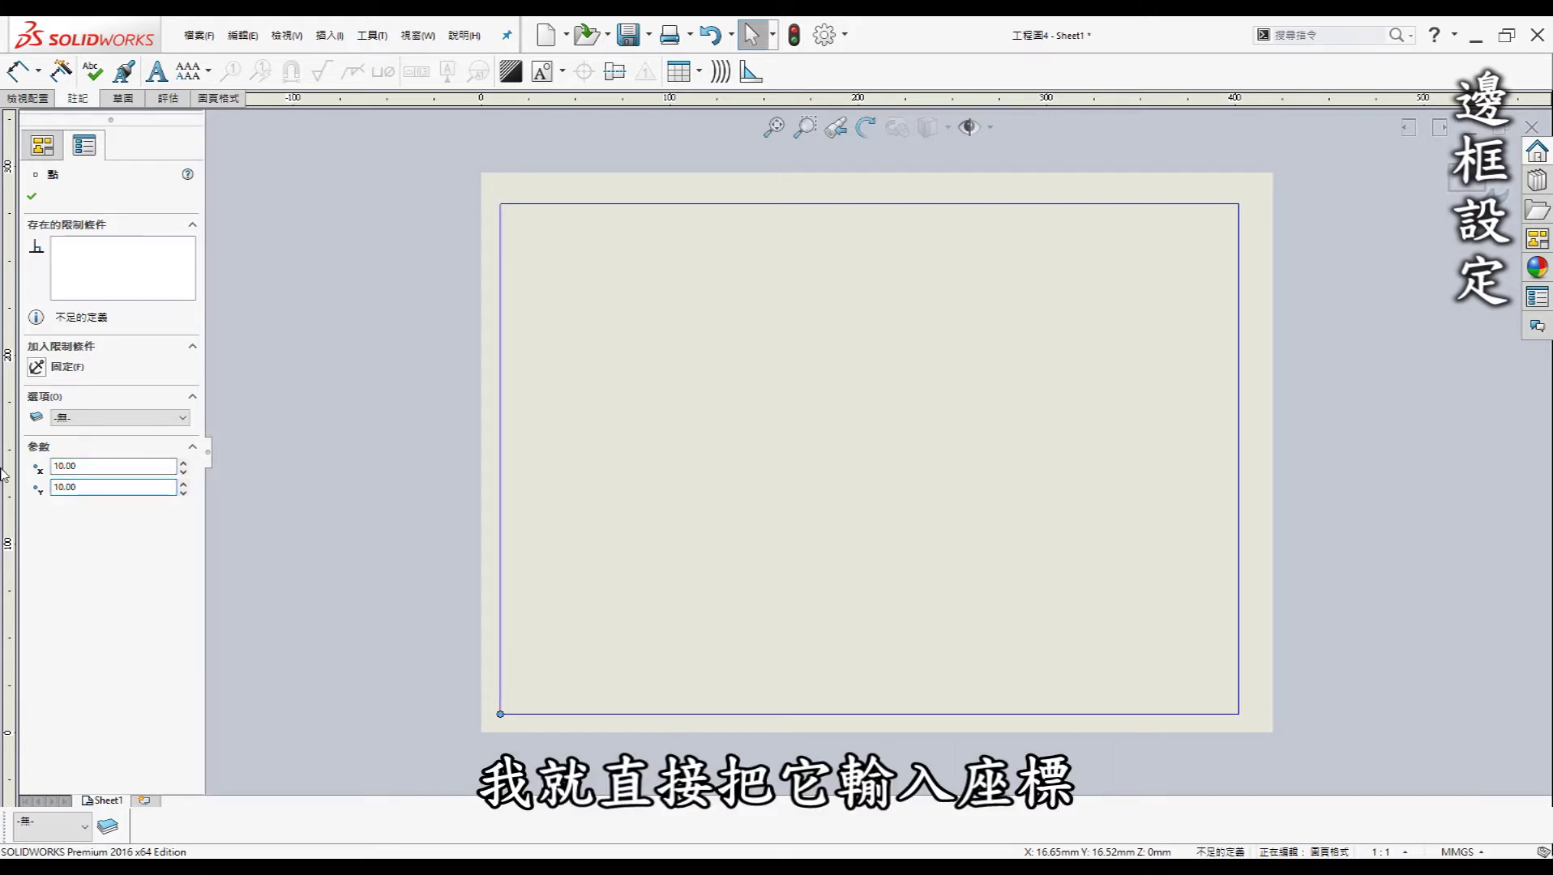
pyautogui.click(339, 535)
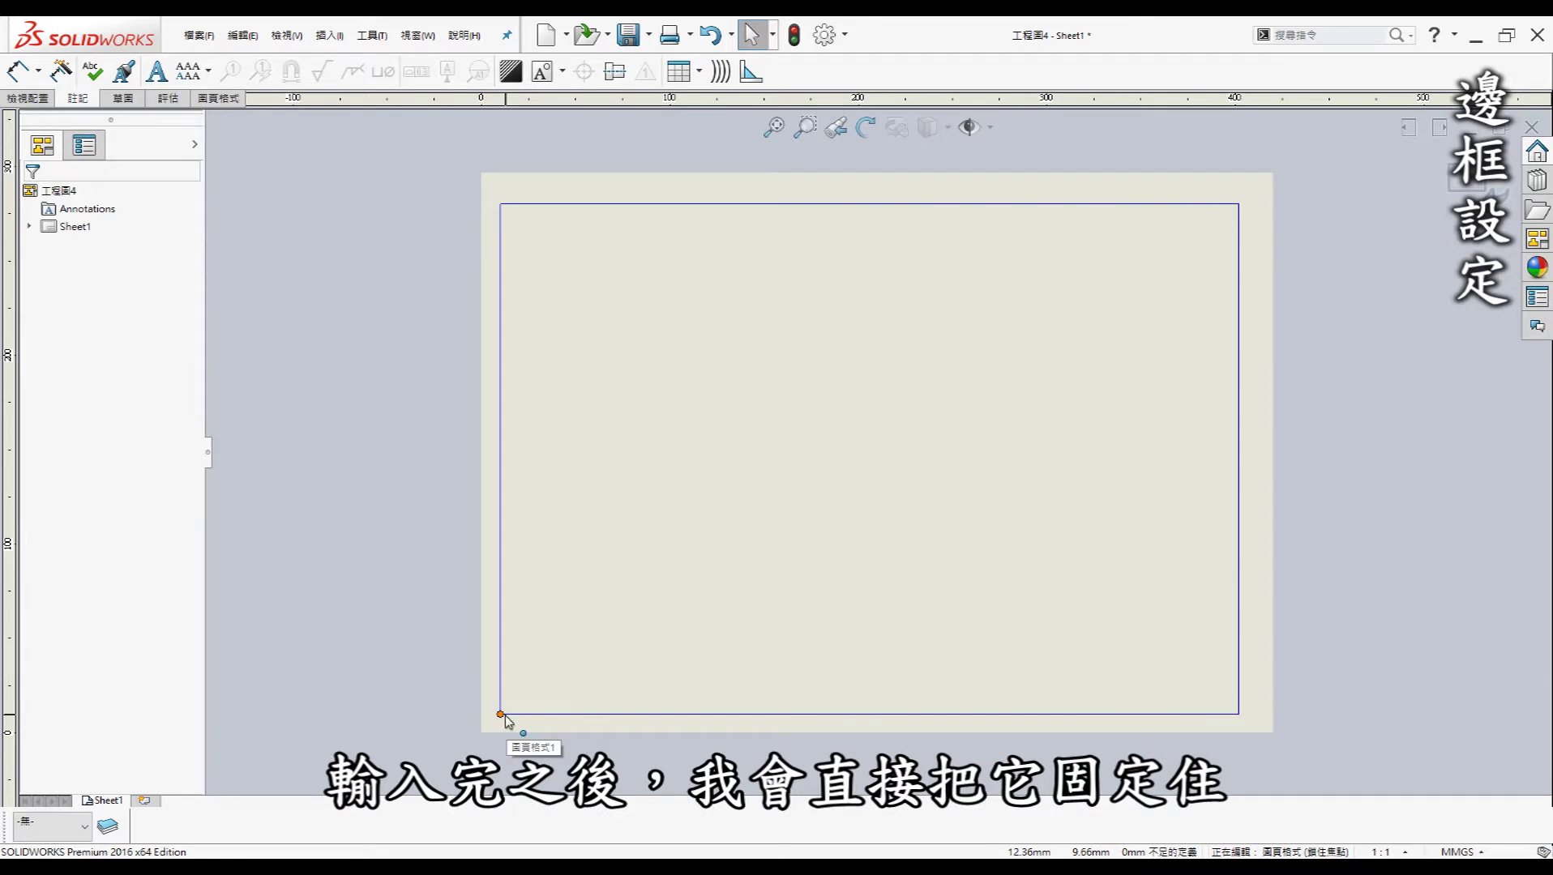
pyautogui.click(500, 714)
pyautogui.click(36, 367)
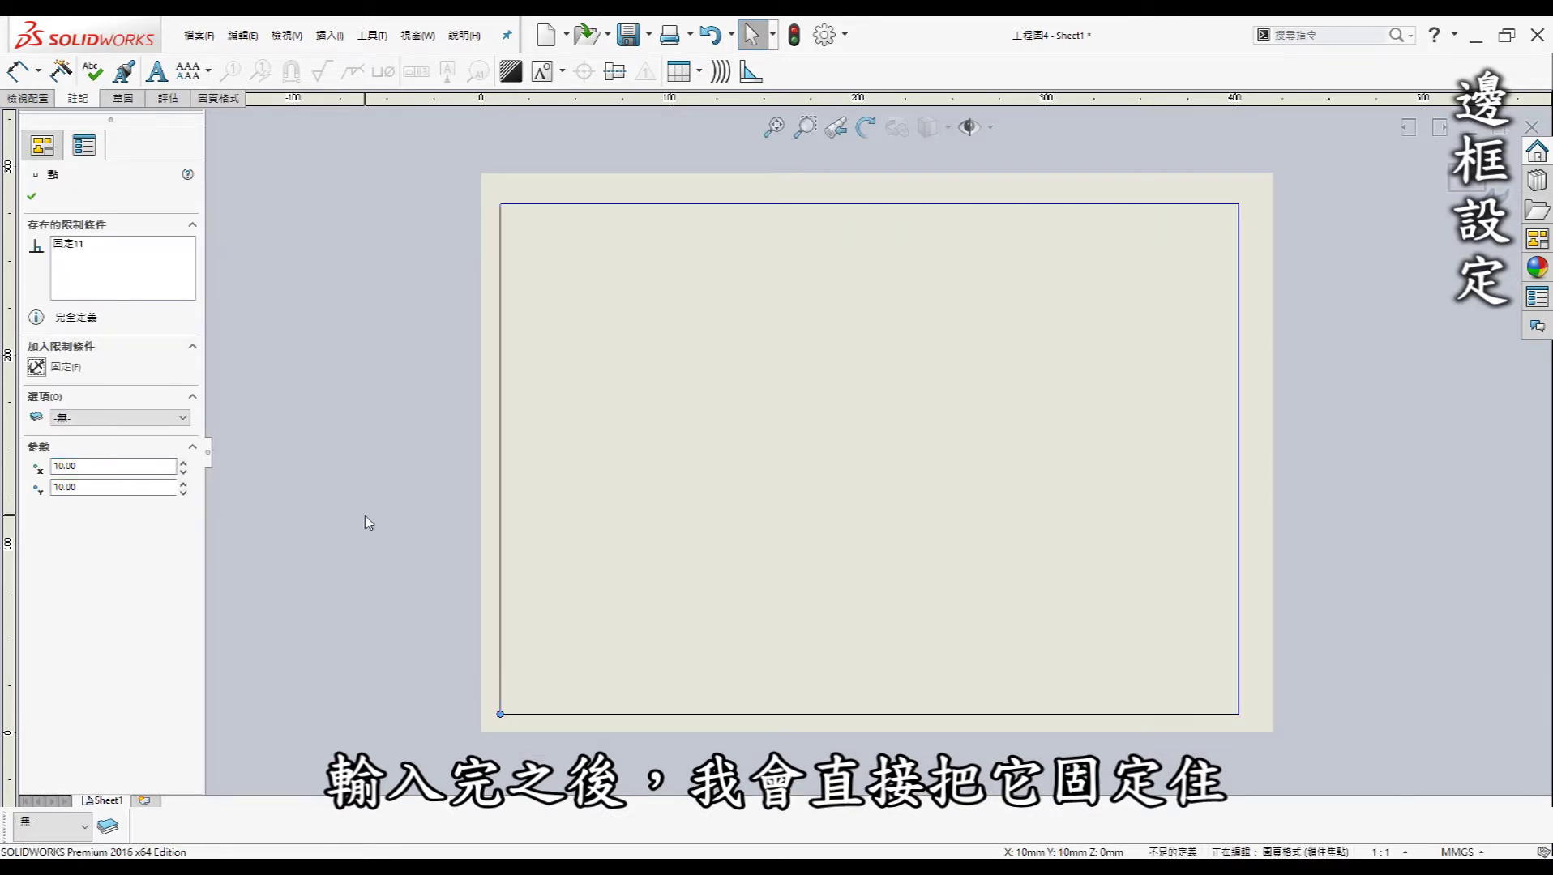
pyautogui.click(476, 613)
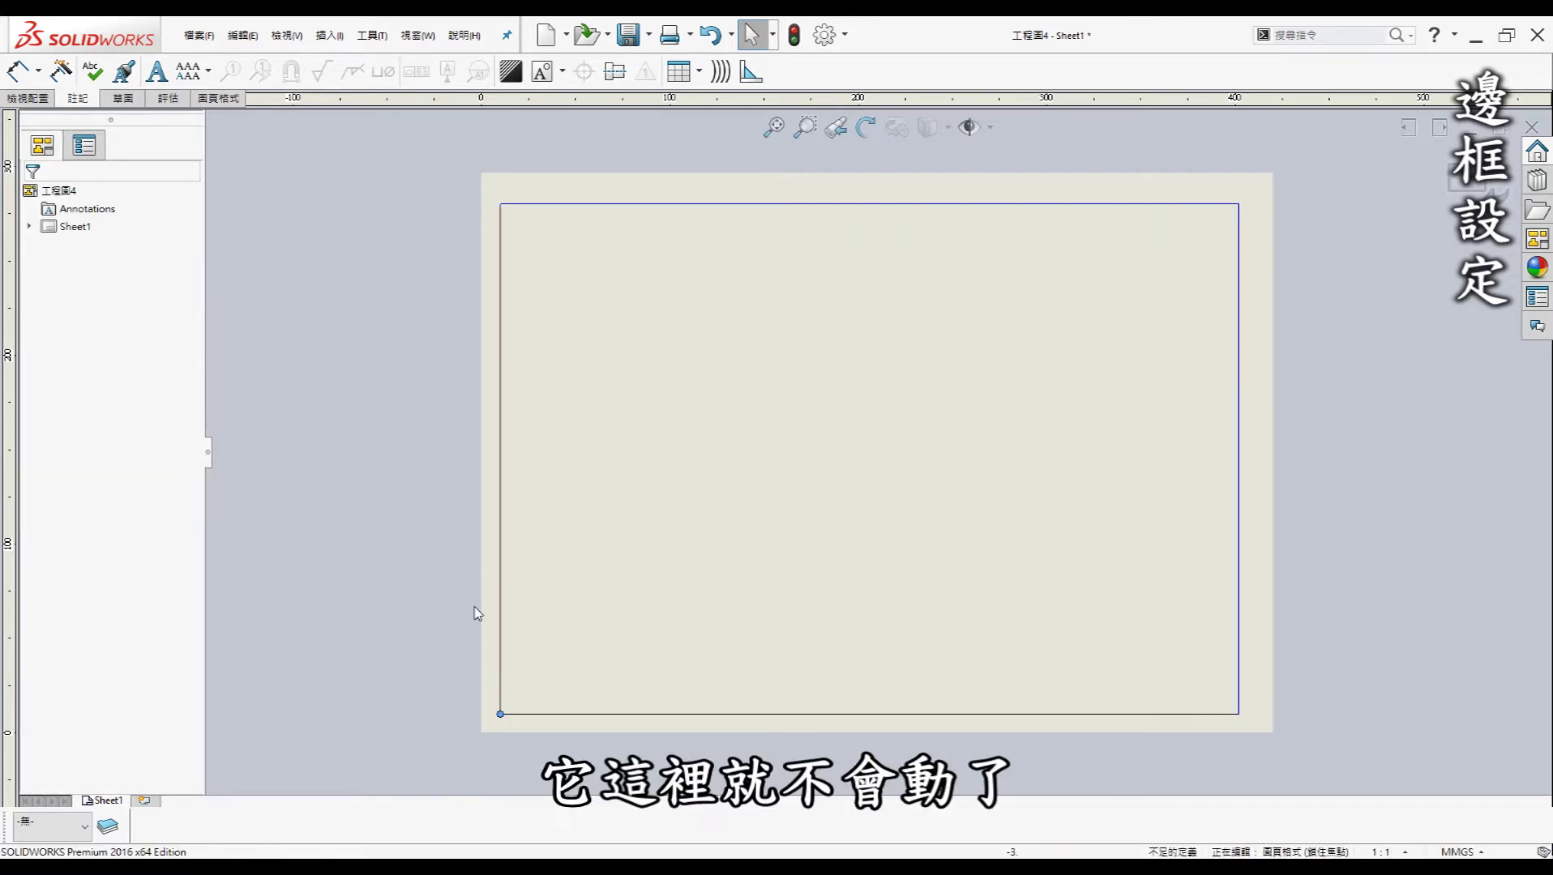
# Step: Place the border's top-left corner at (10, 287) and fix it
pyautogui.click(501, 205)
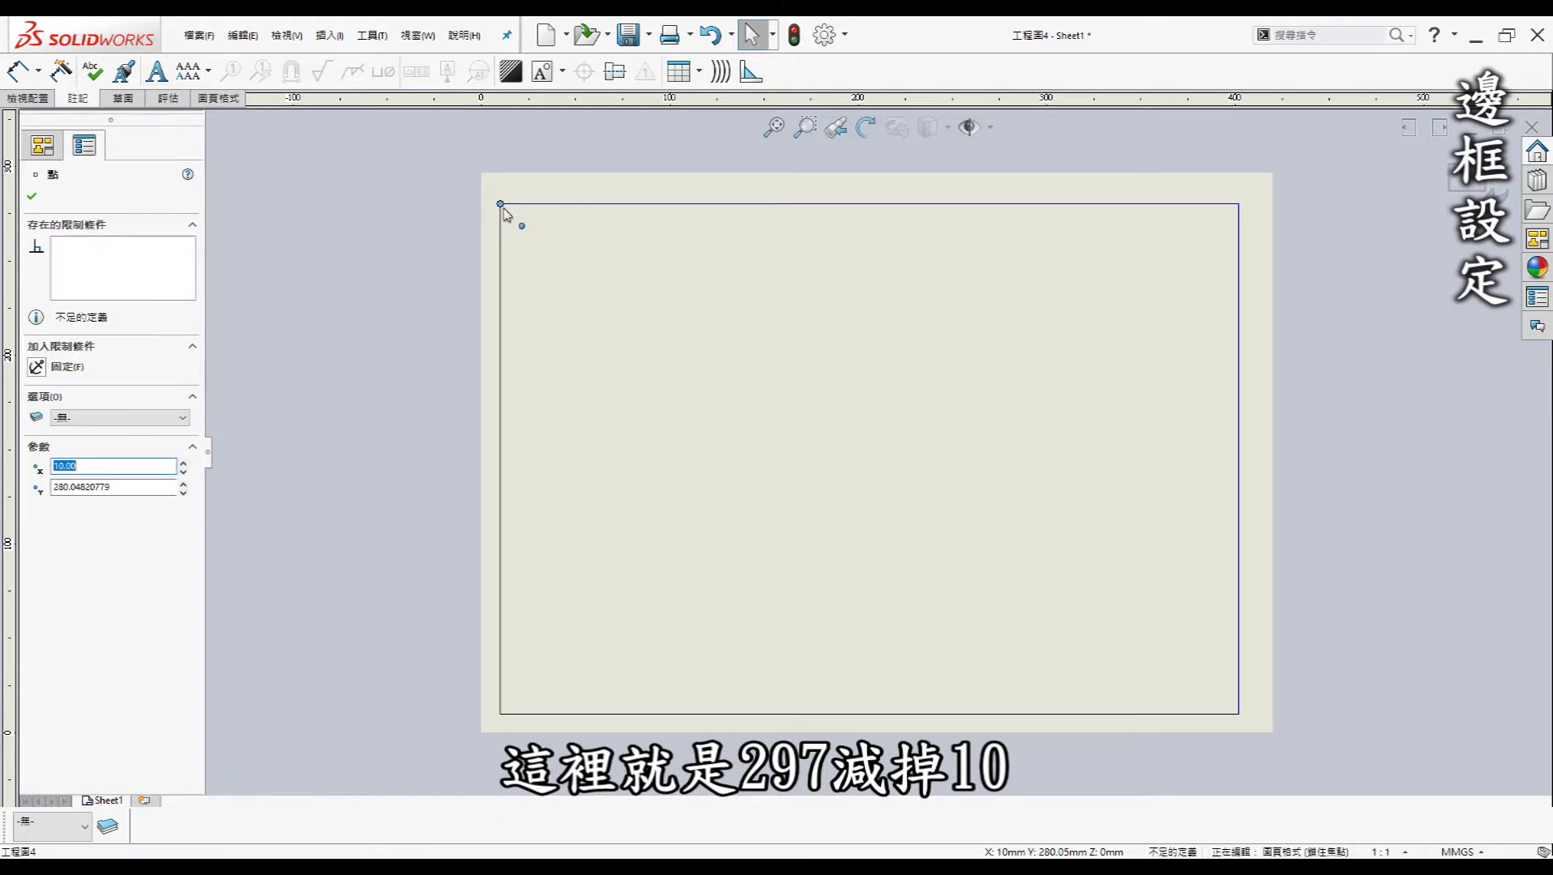
pyautogui.write('297-10')
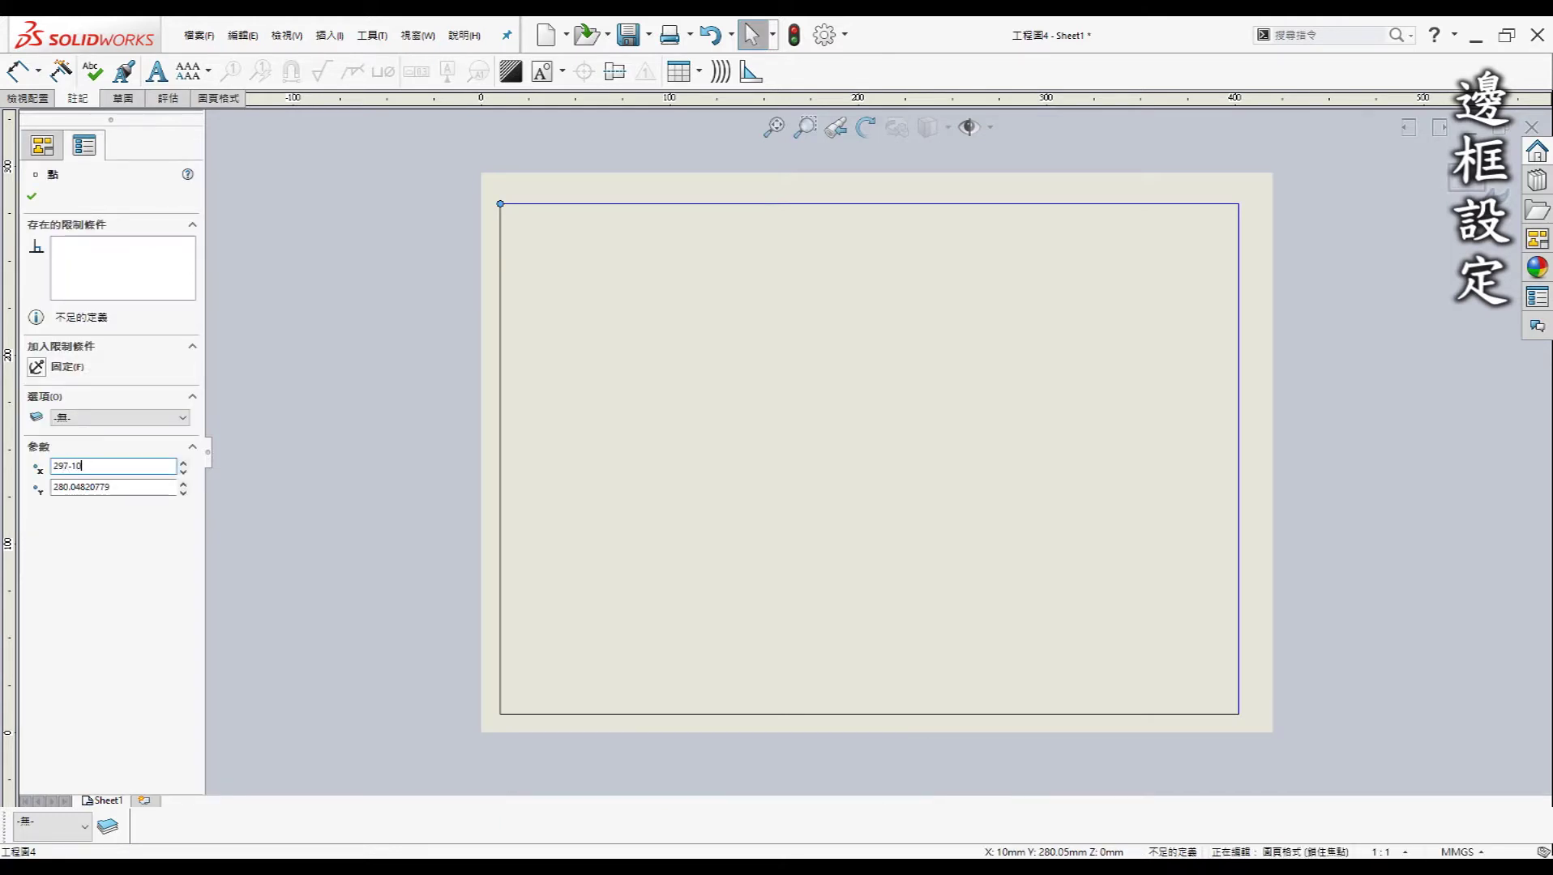
pyautogui.hotkey('ctrl', 'z')
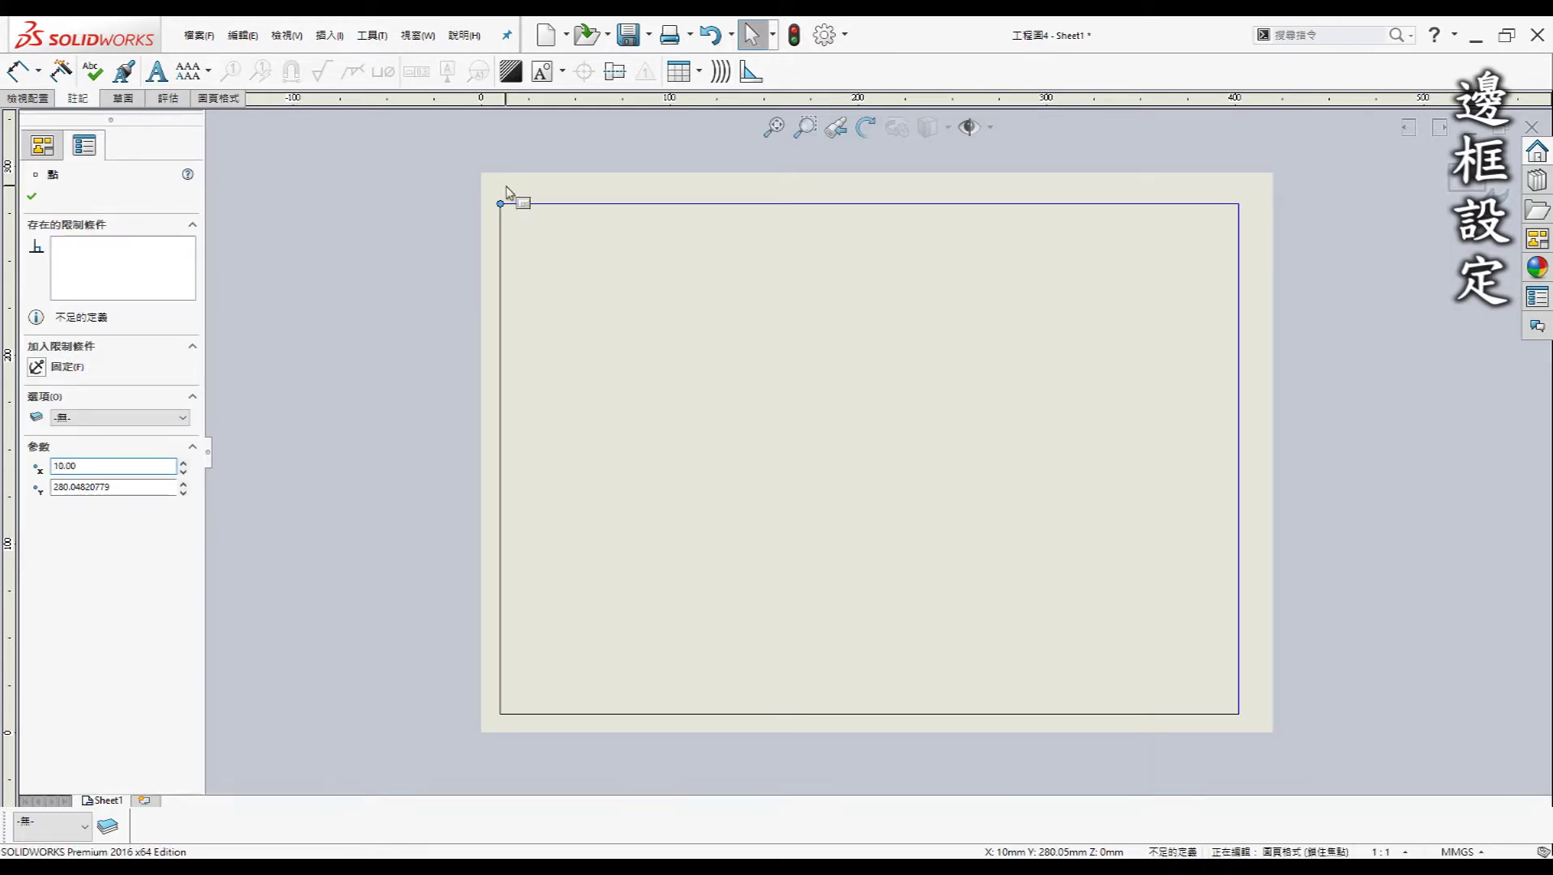
pyautogui.click(268, 409)
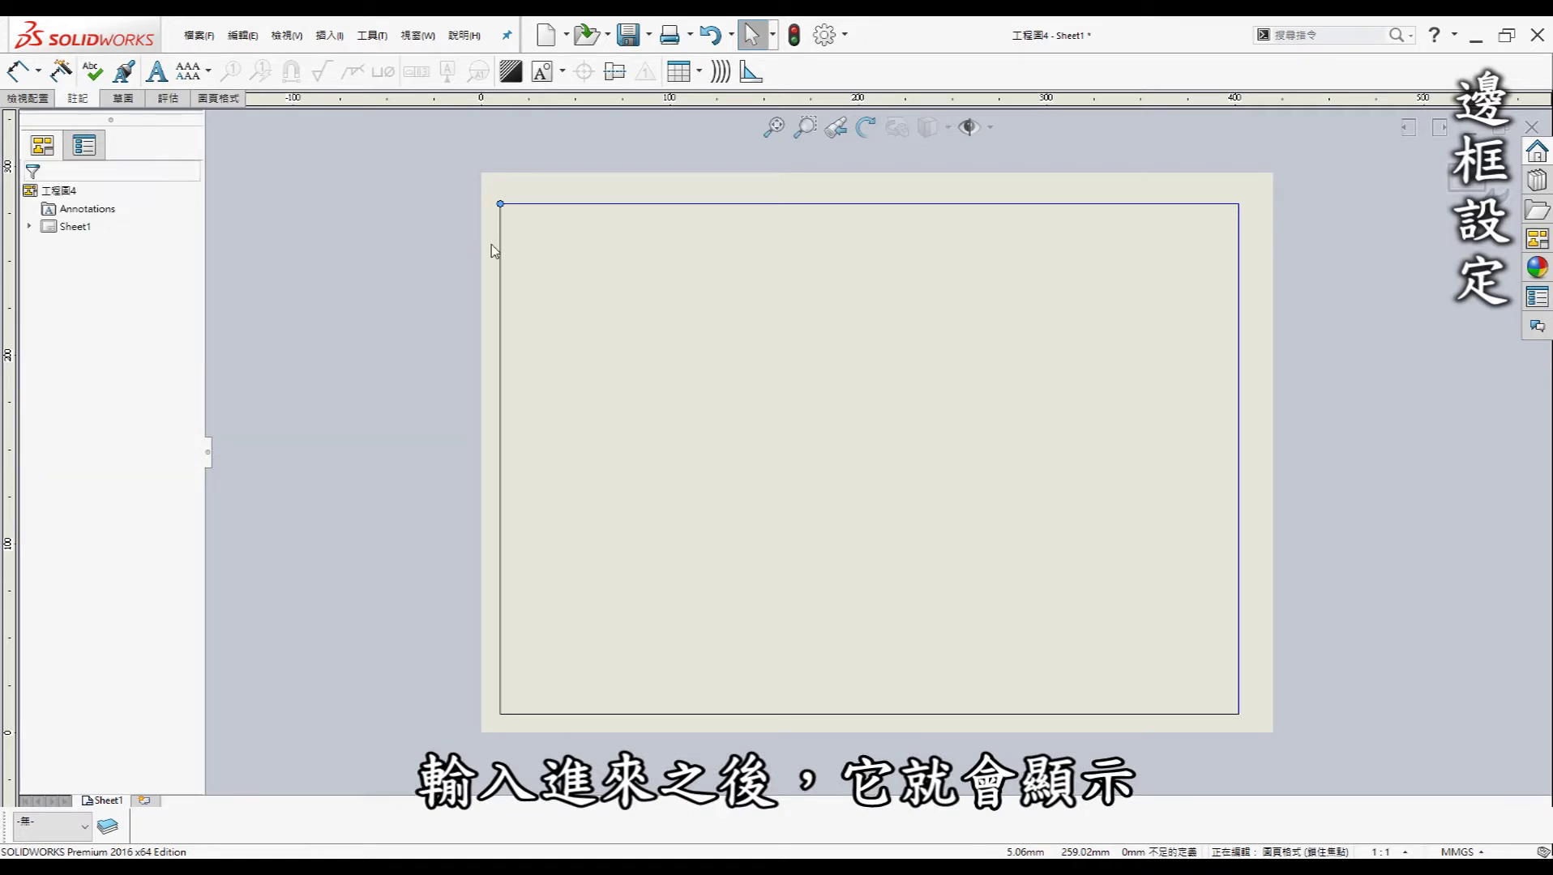
pyautogui.click(501, 204)
pyautogui.moveTo(126, 489); pyautogui.dragTo(22, 483)
pyautogui.write('297-10')
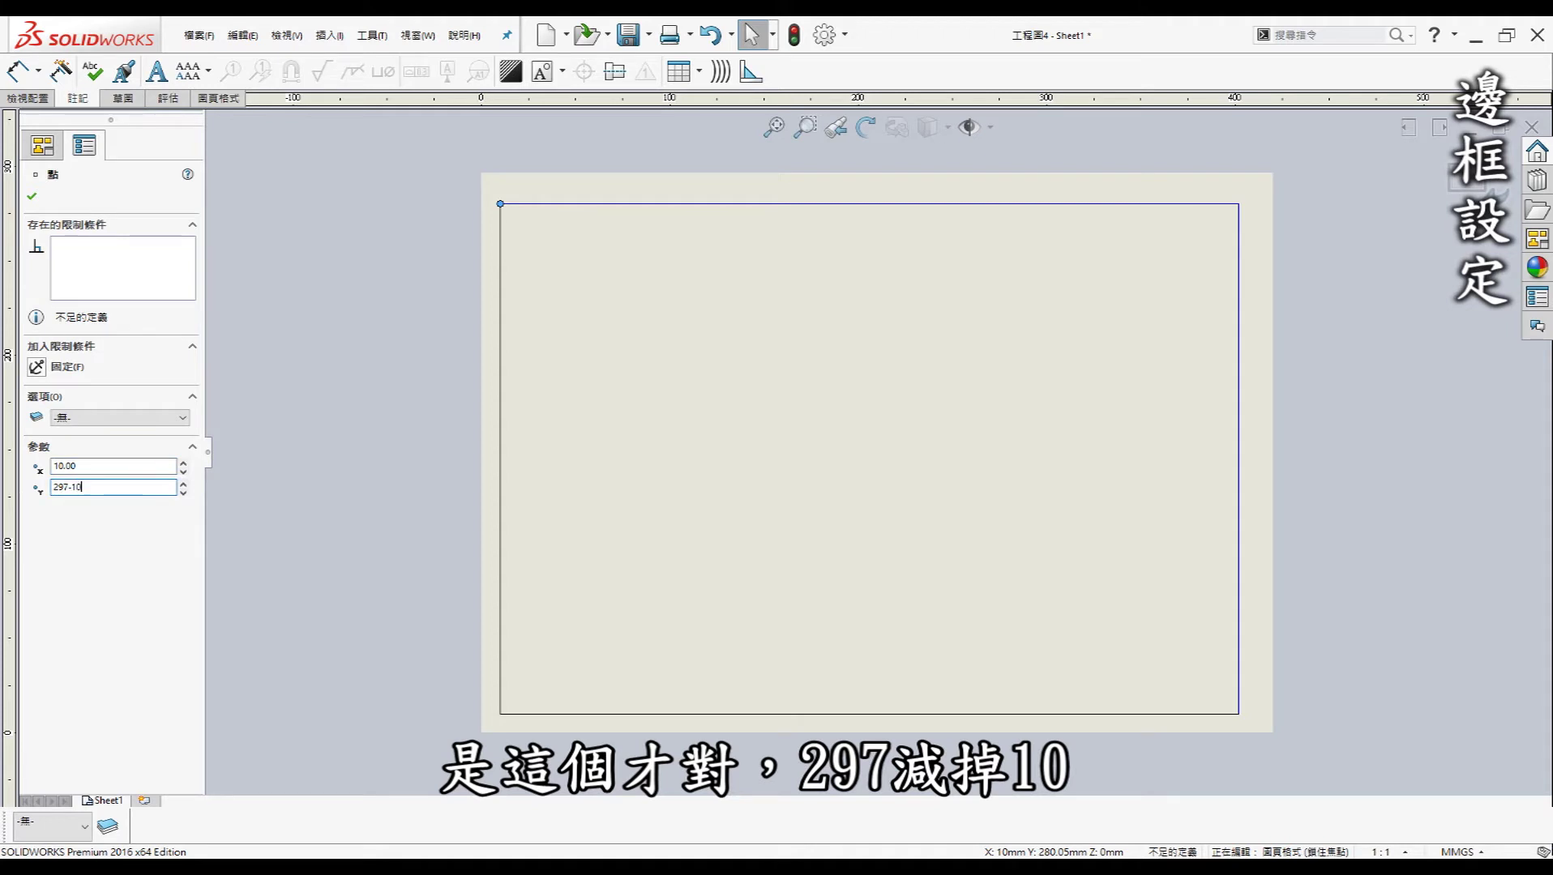
pyautogui.press('Return')
pyautogui.click(37, 369)
pyautogui.click(1248, 727)
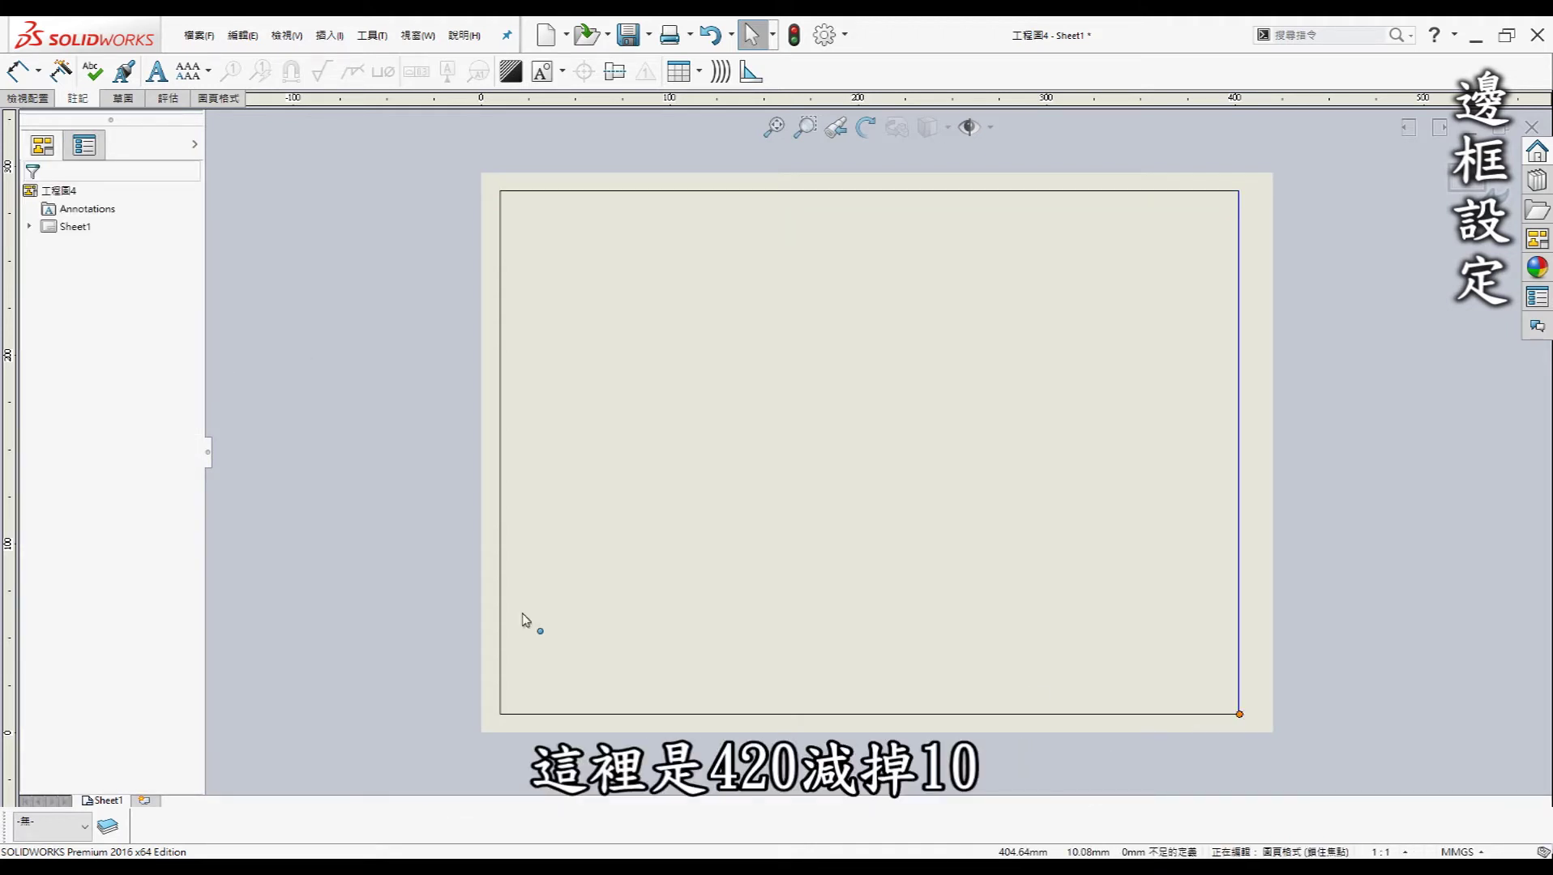
# Step: Place the border's bottom-right corner at (410, 10) and fix it
pyautogui.moveTo(134, 472); pyautogui.dragTo(13, 464)
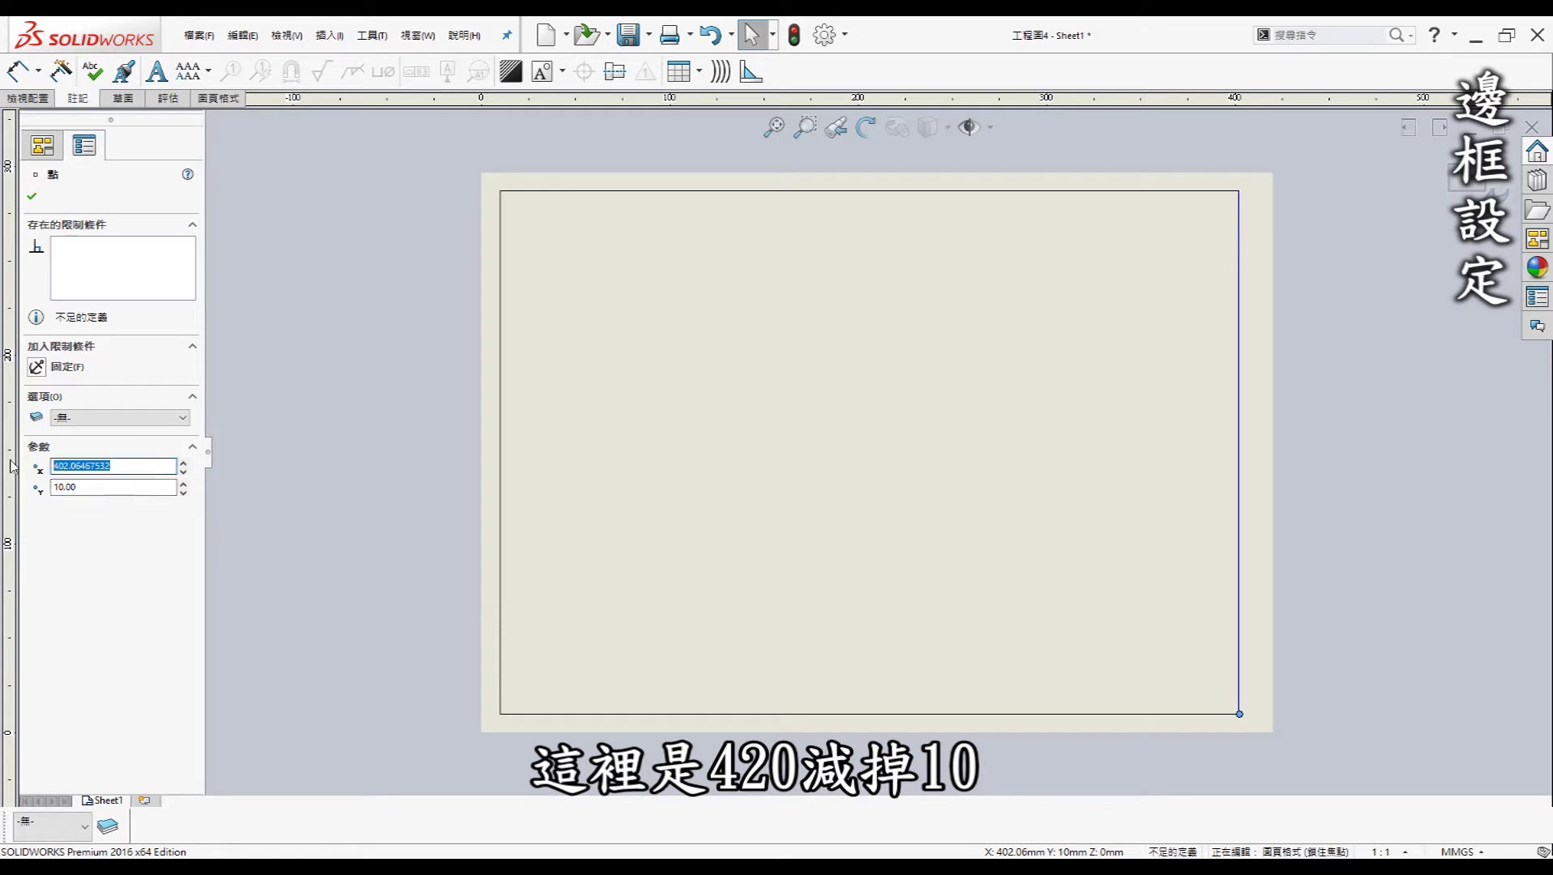
pyautogui.write('420')
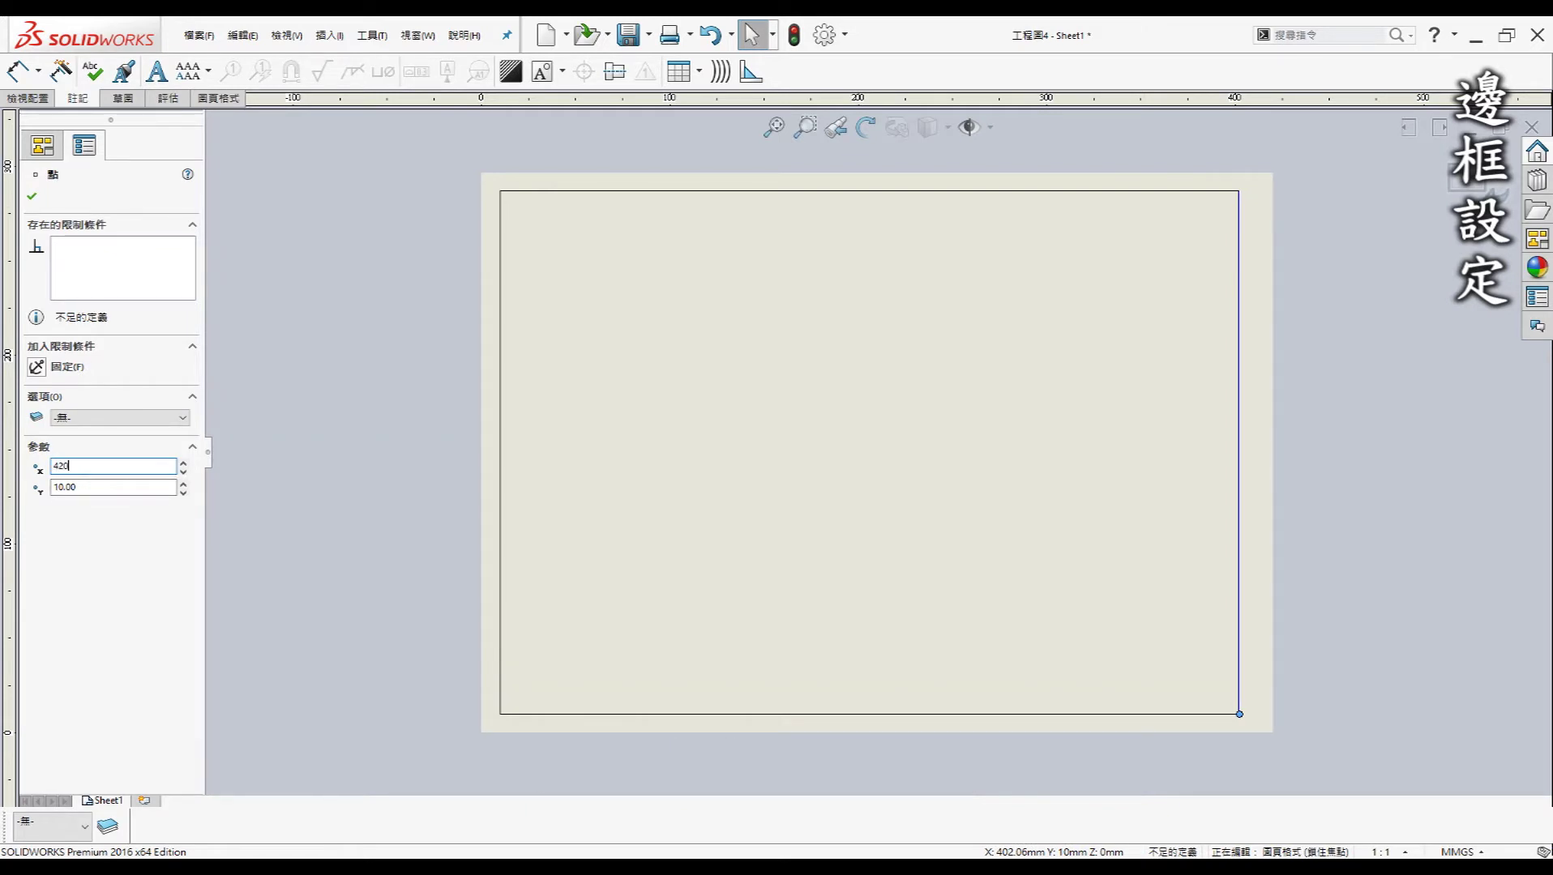
pyautogui.write('0')
pyautogui.press('Return')
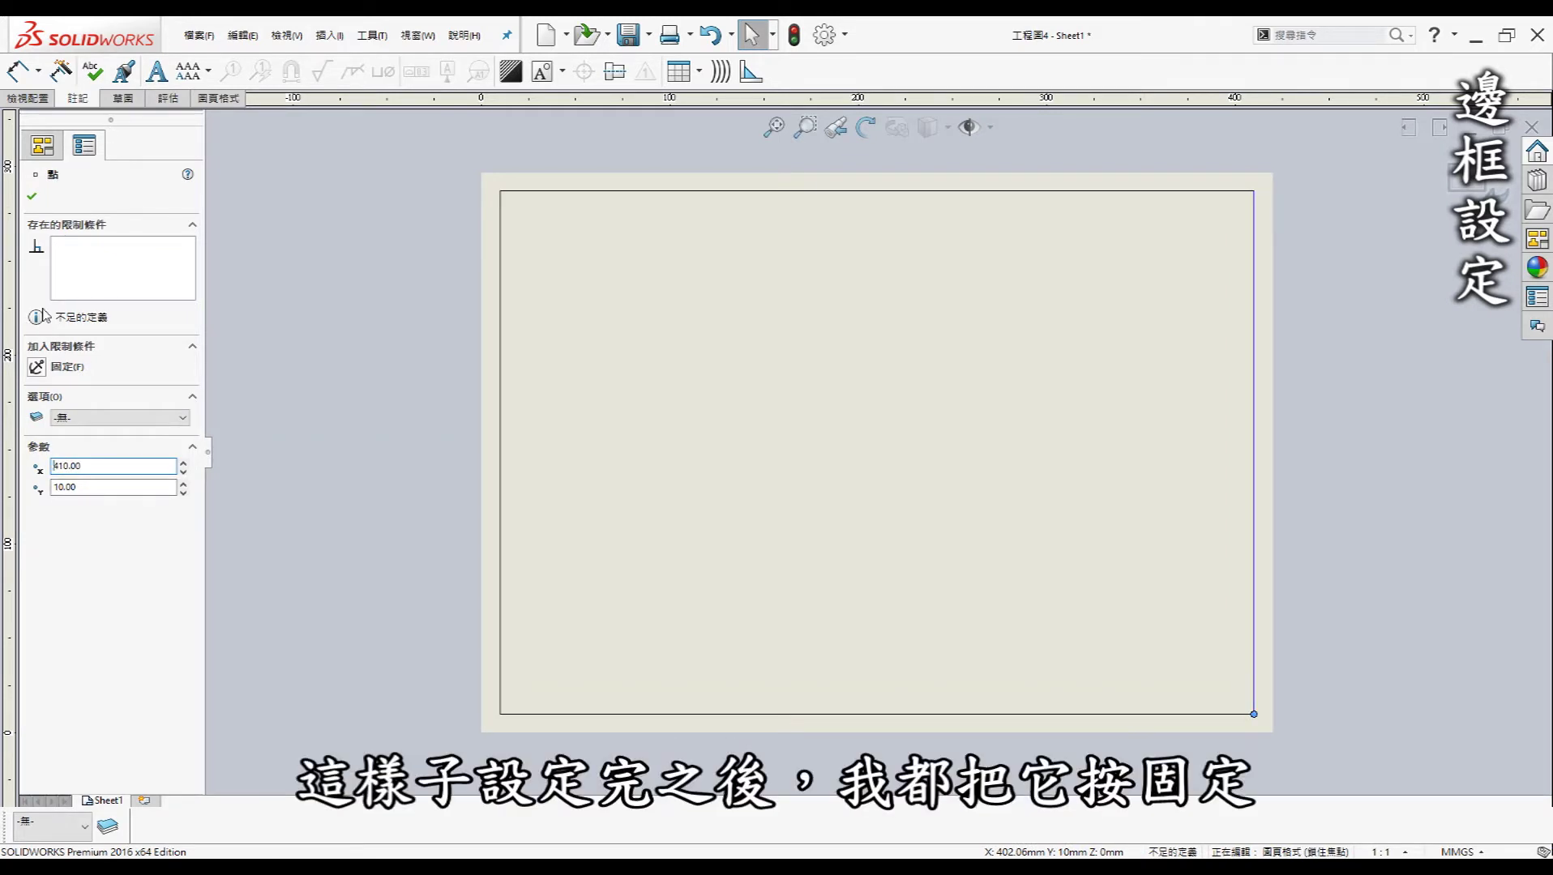
pyautogui.click(37, 368)
pyautogui.click(265, 348)
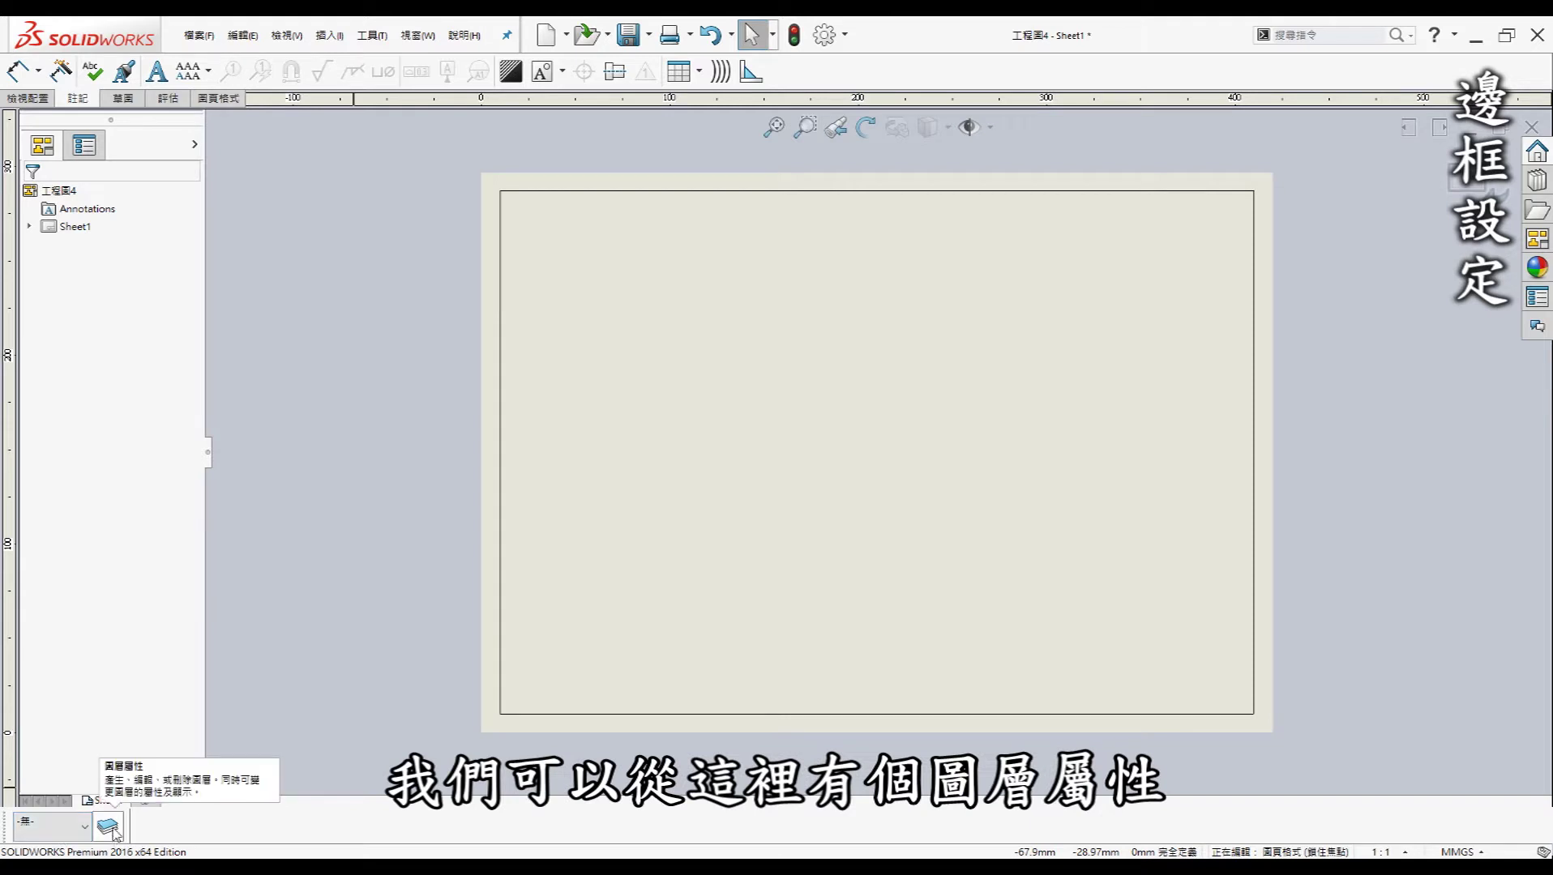
# Step: Create a new layer 圖層1 with 0.5mm line thickness
pyautogui.click(108, 828)
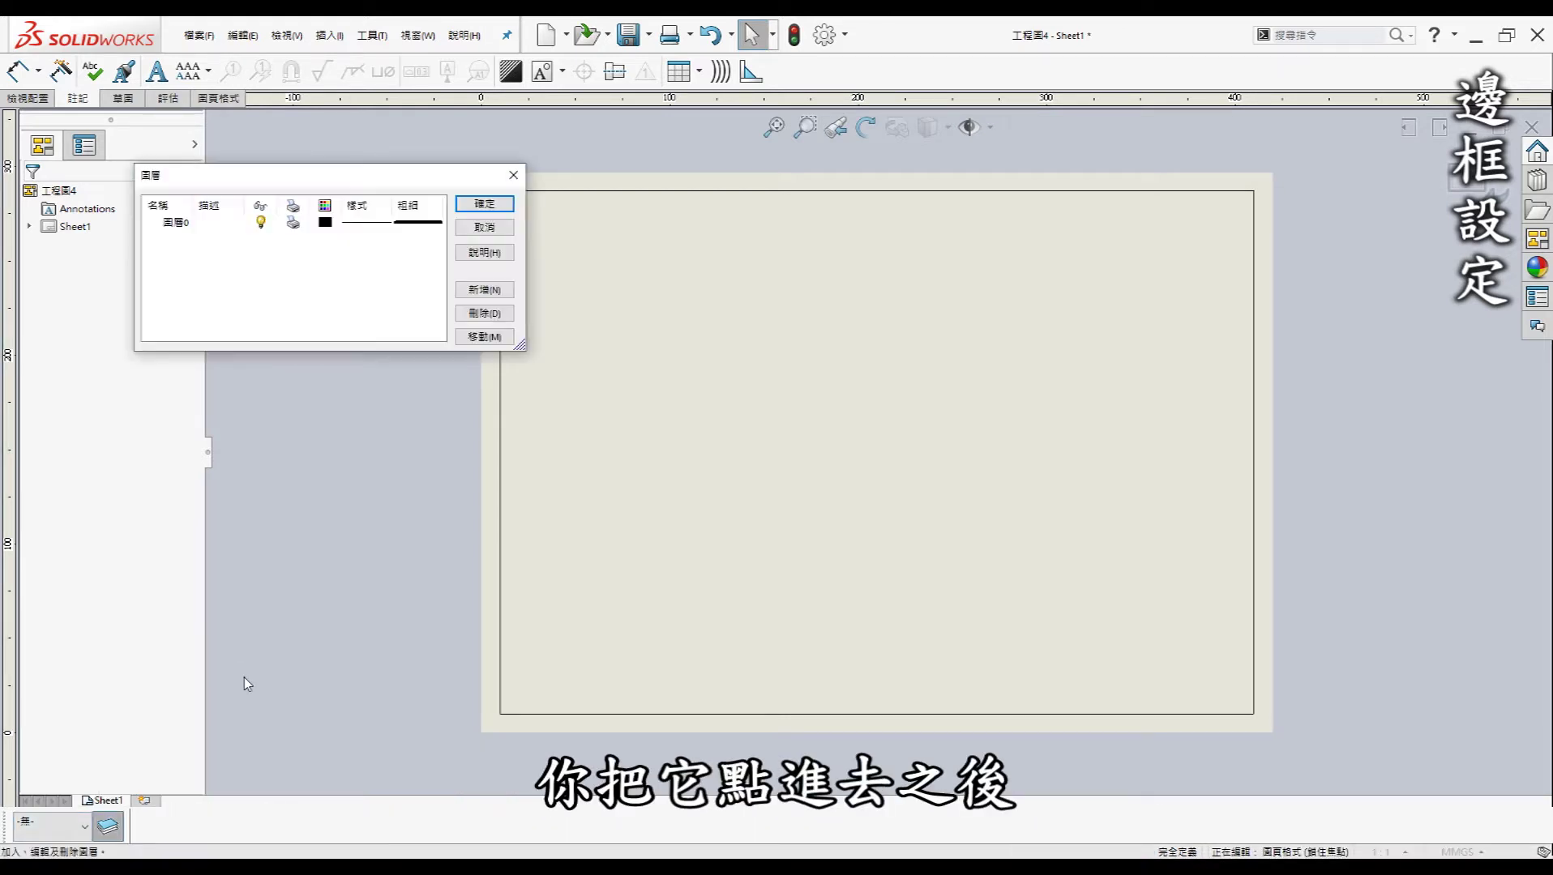
pyautogui.click(484, 289)
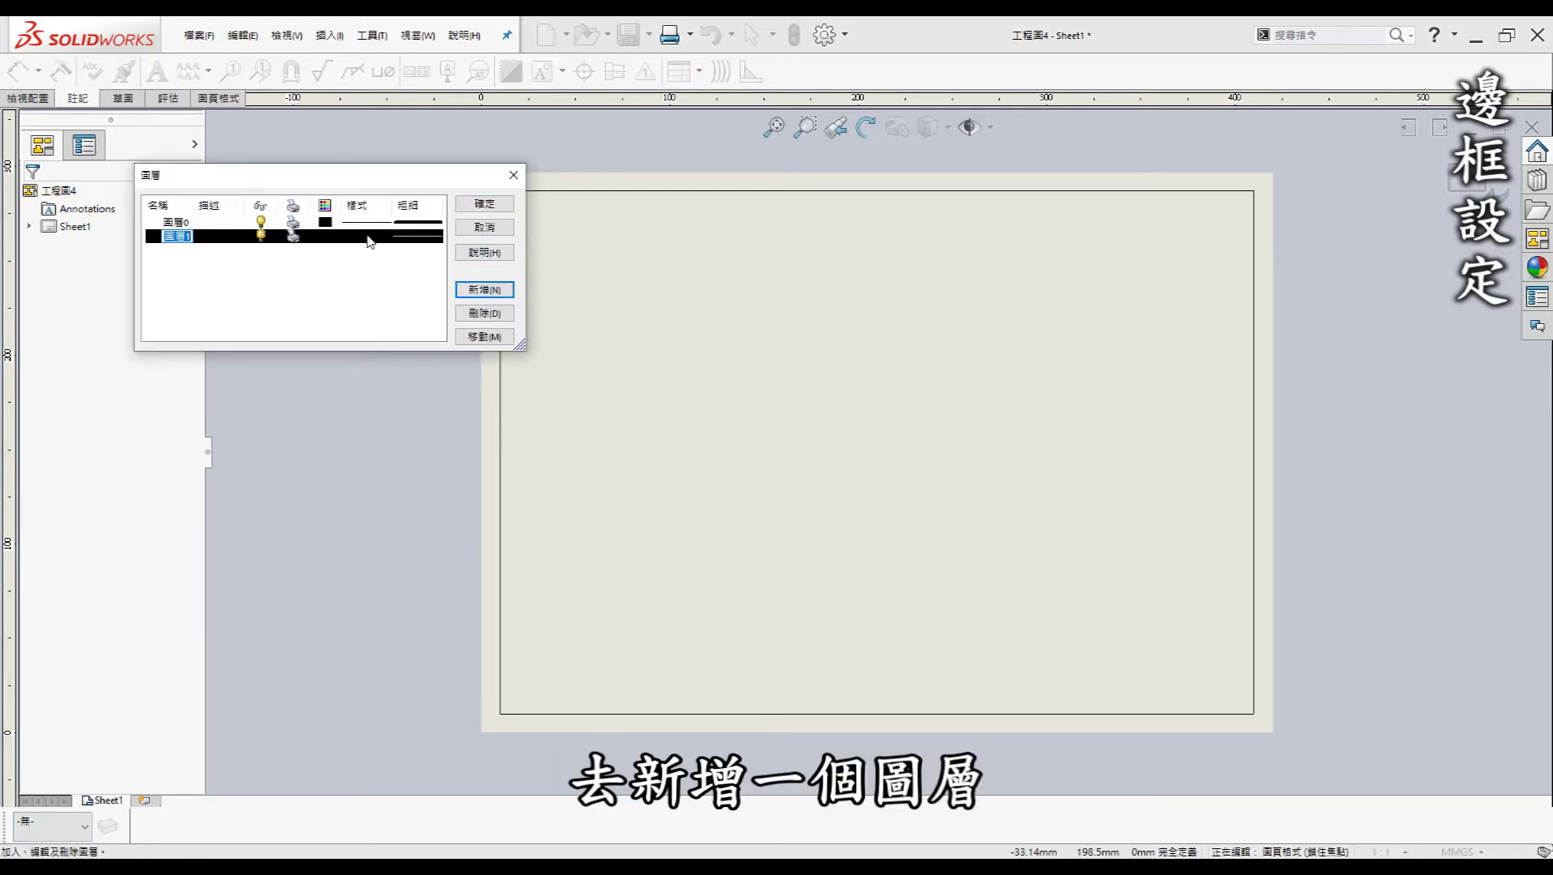
pyautogui.click(419, 240)
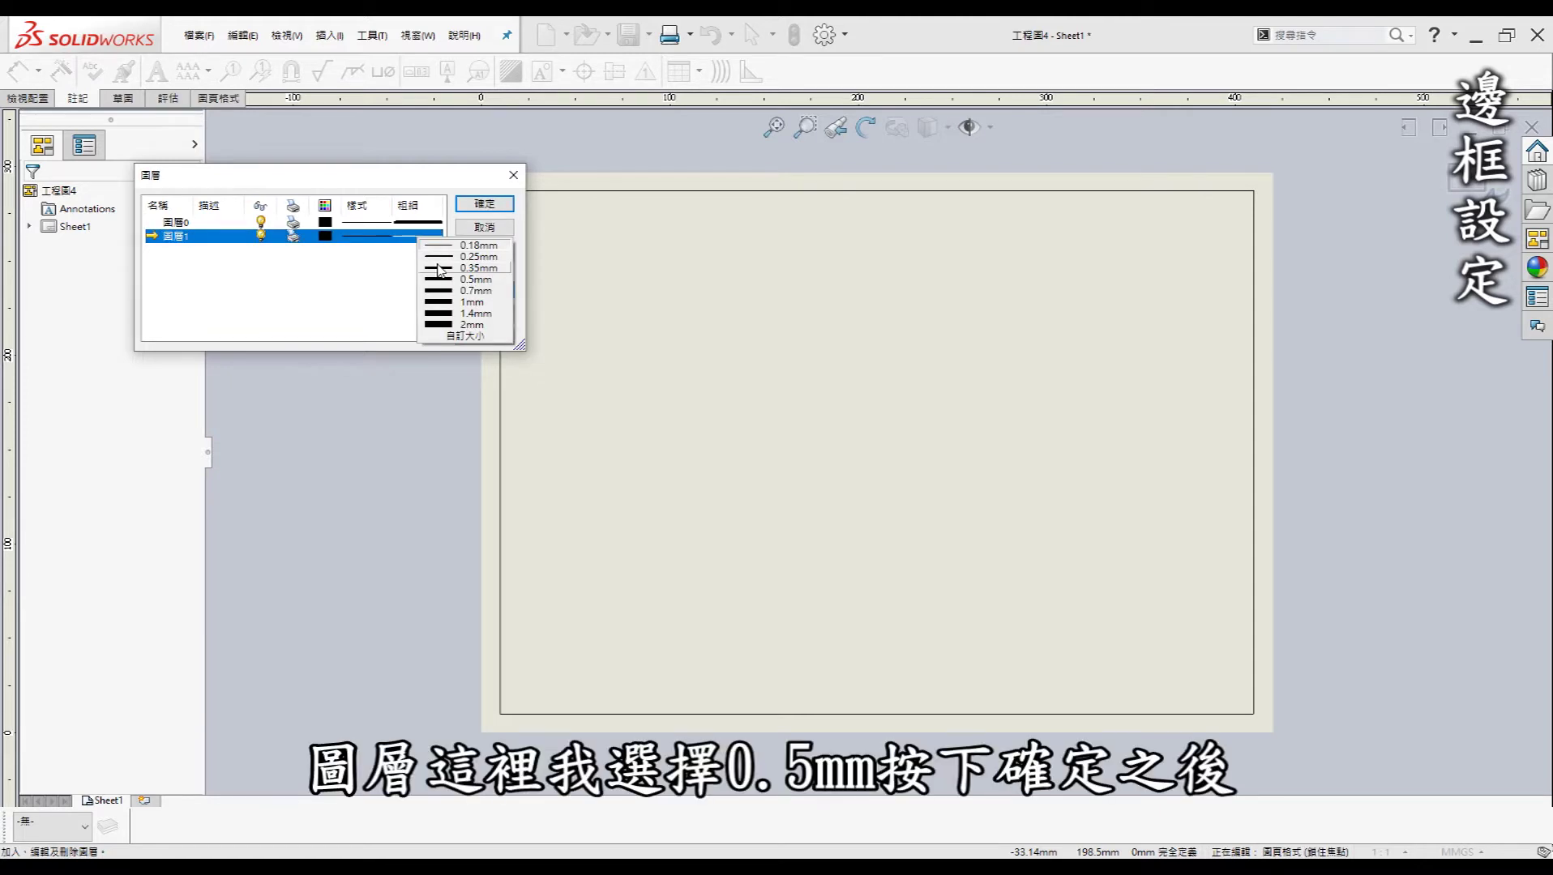
pyautogui.click(460, 281)
pyautogui.click(485, 204)
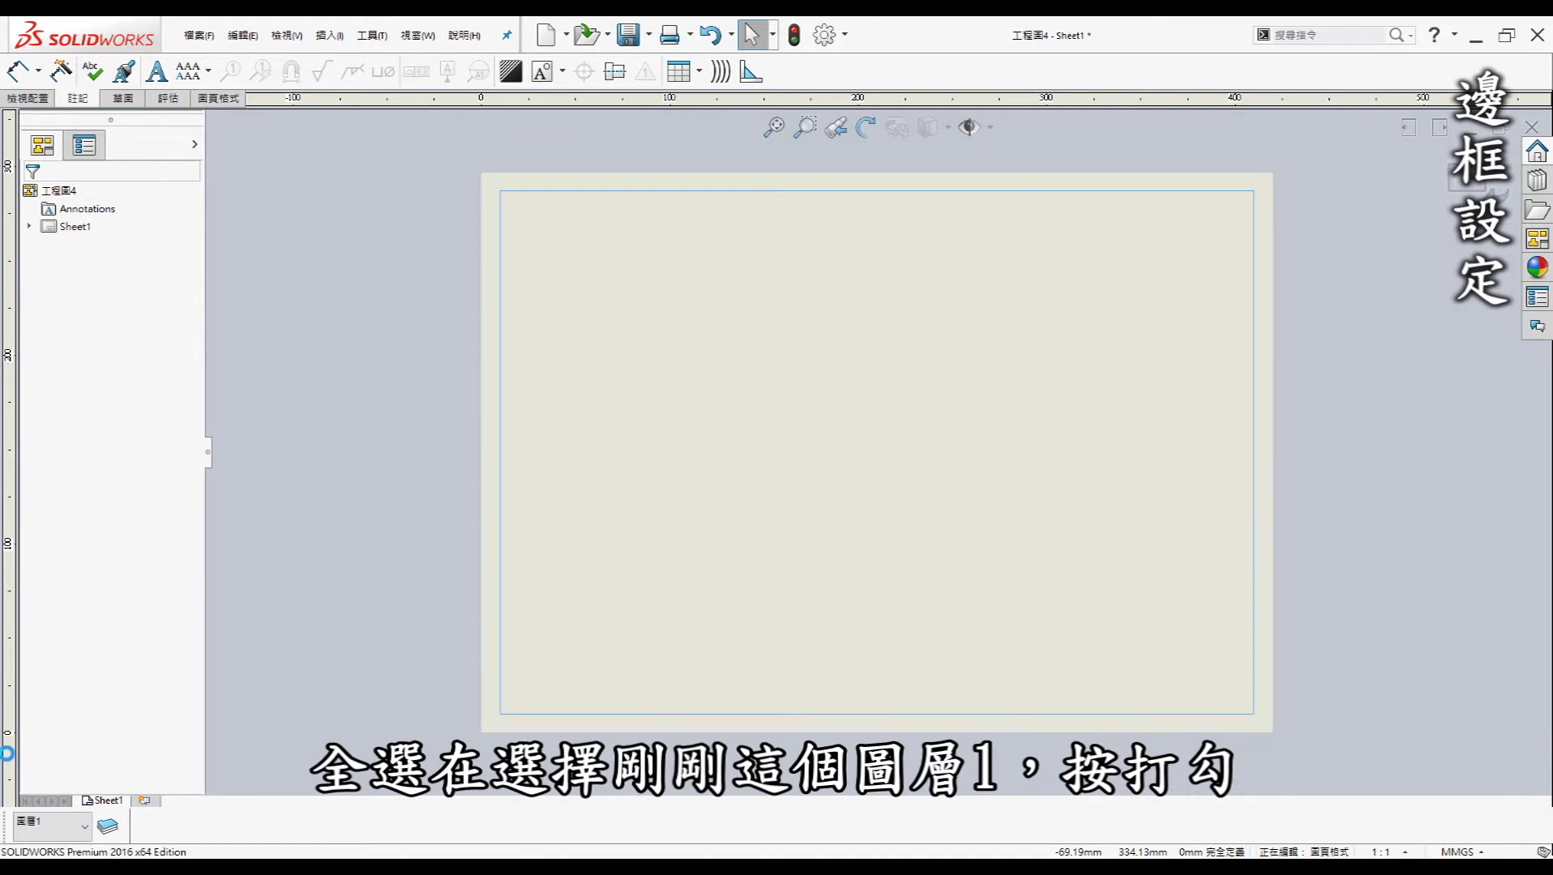
# Step: Move all four border lines onto layer 圖層1
pyautogui.hotkey('ctrl', 'a')
pyautogui.click(48, 827)
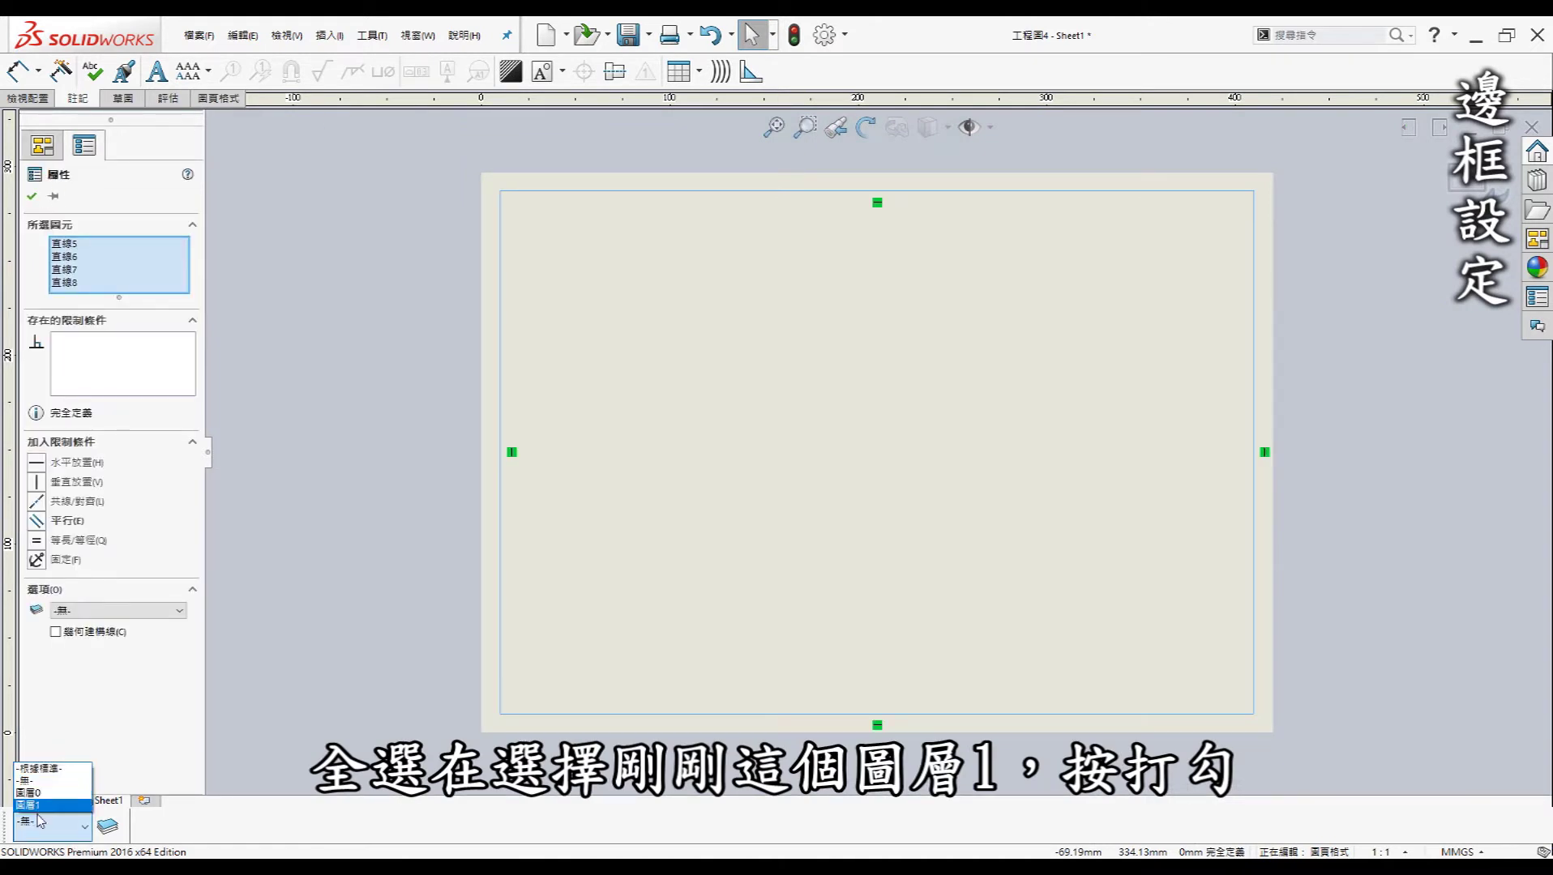
pyautogui.click(39, 806)
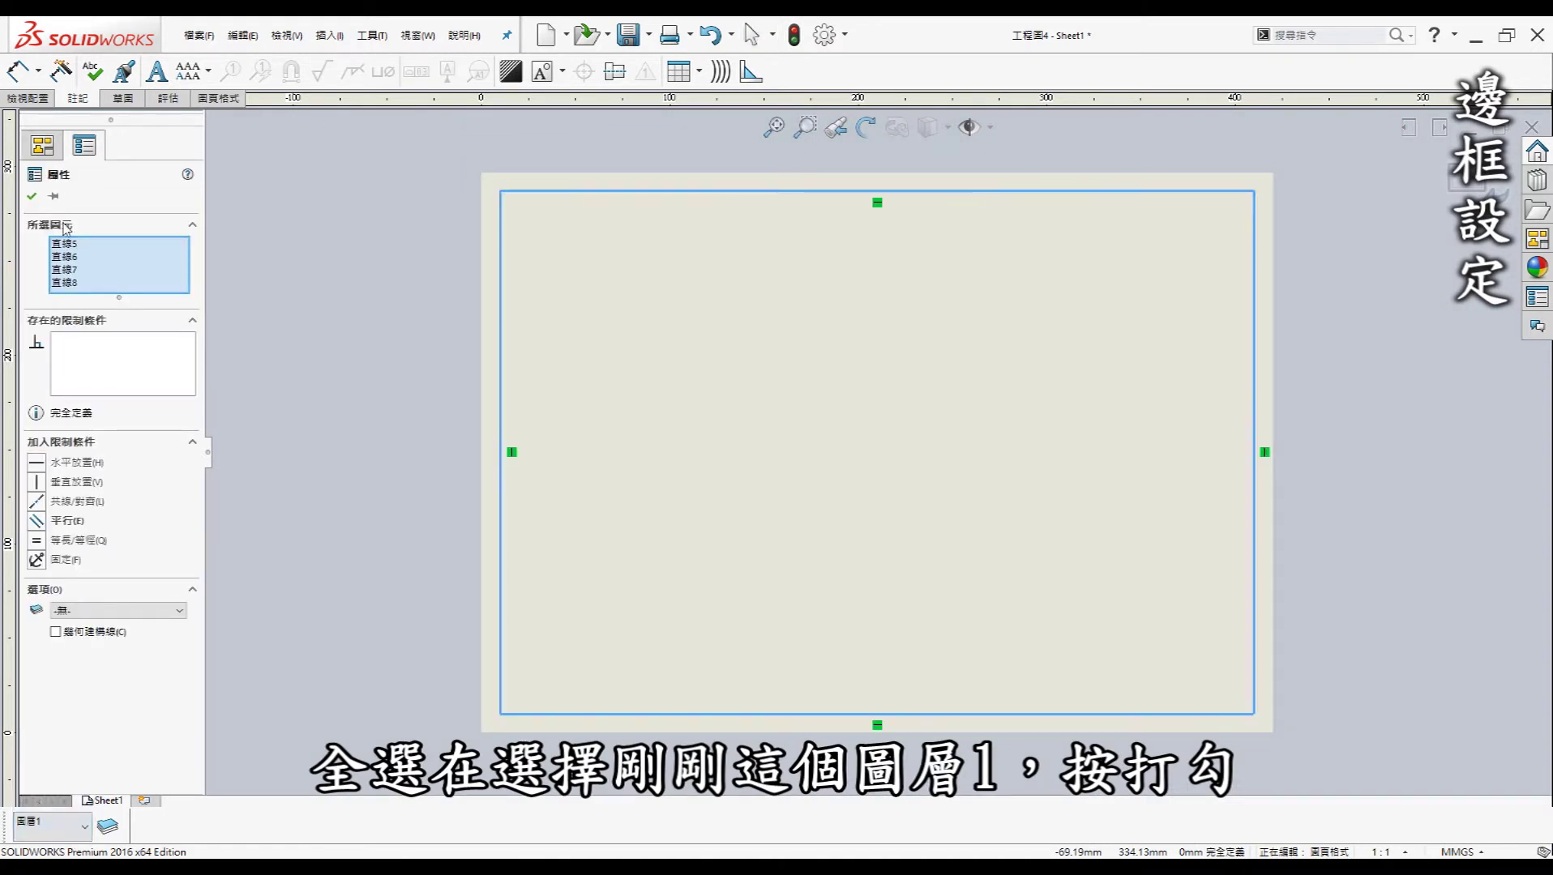
pyautogui.click(31, 196)
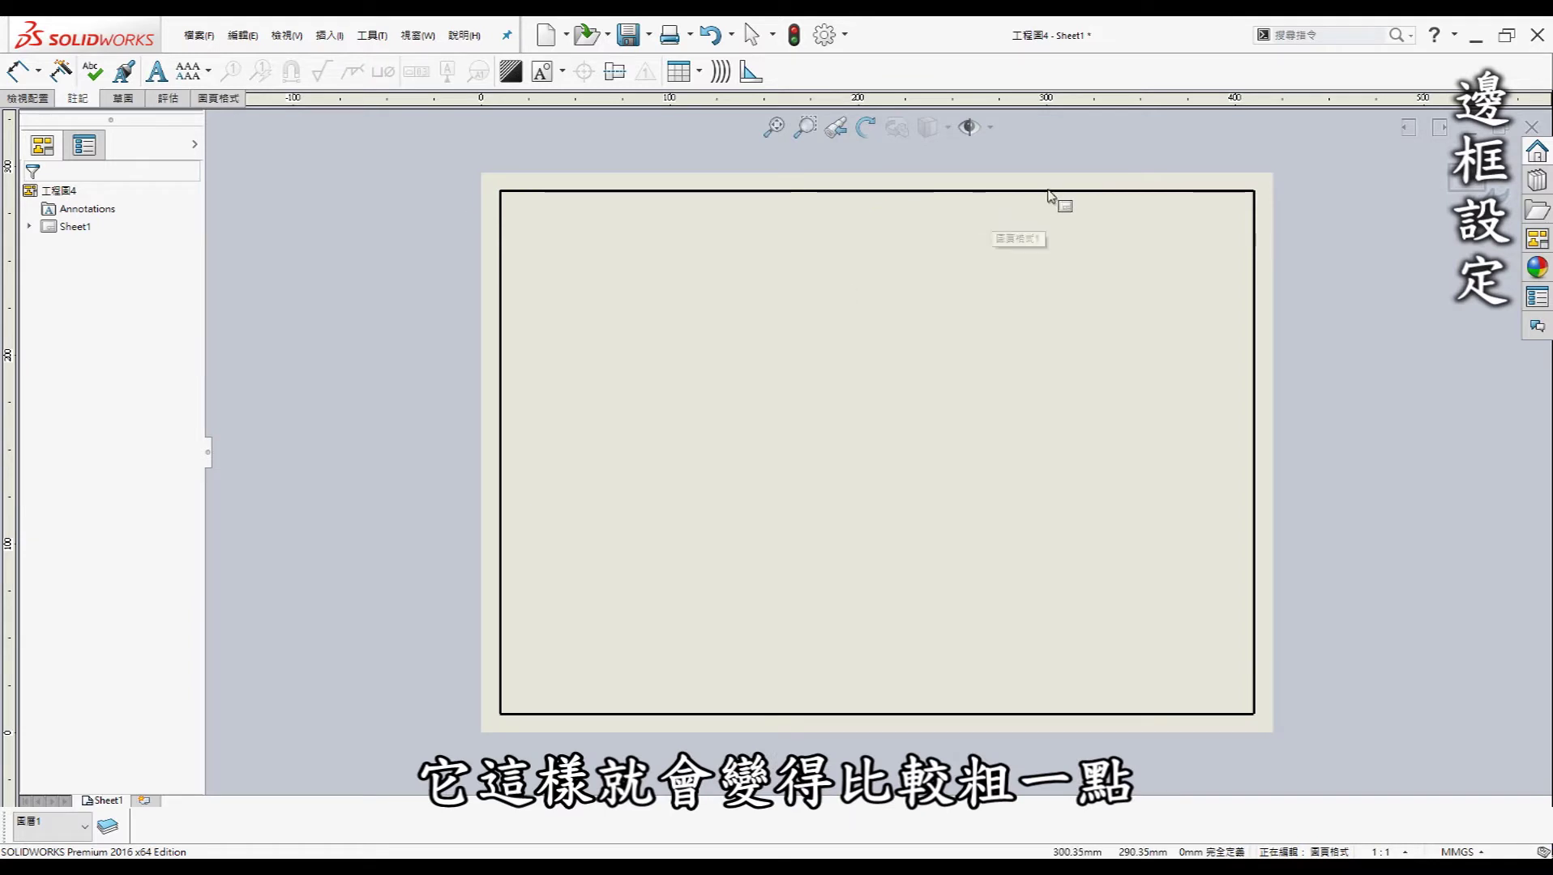
# Step: Outline the title block with a horizontal and a vertical line in the lower-right corner
pyautogui.press('l')
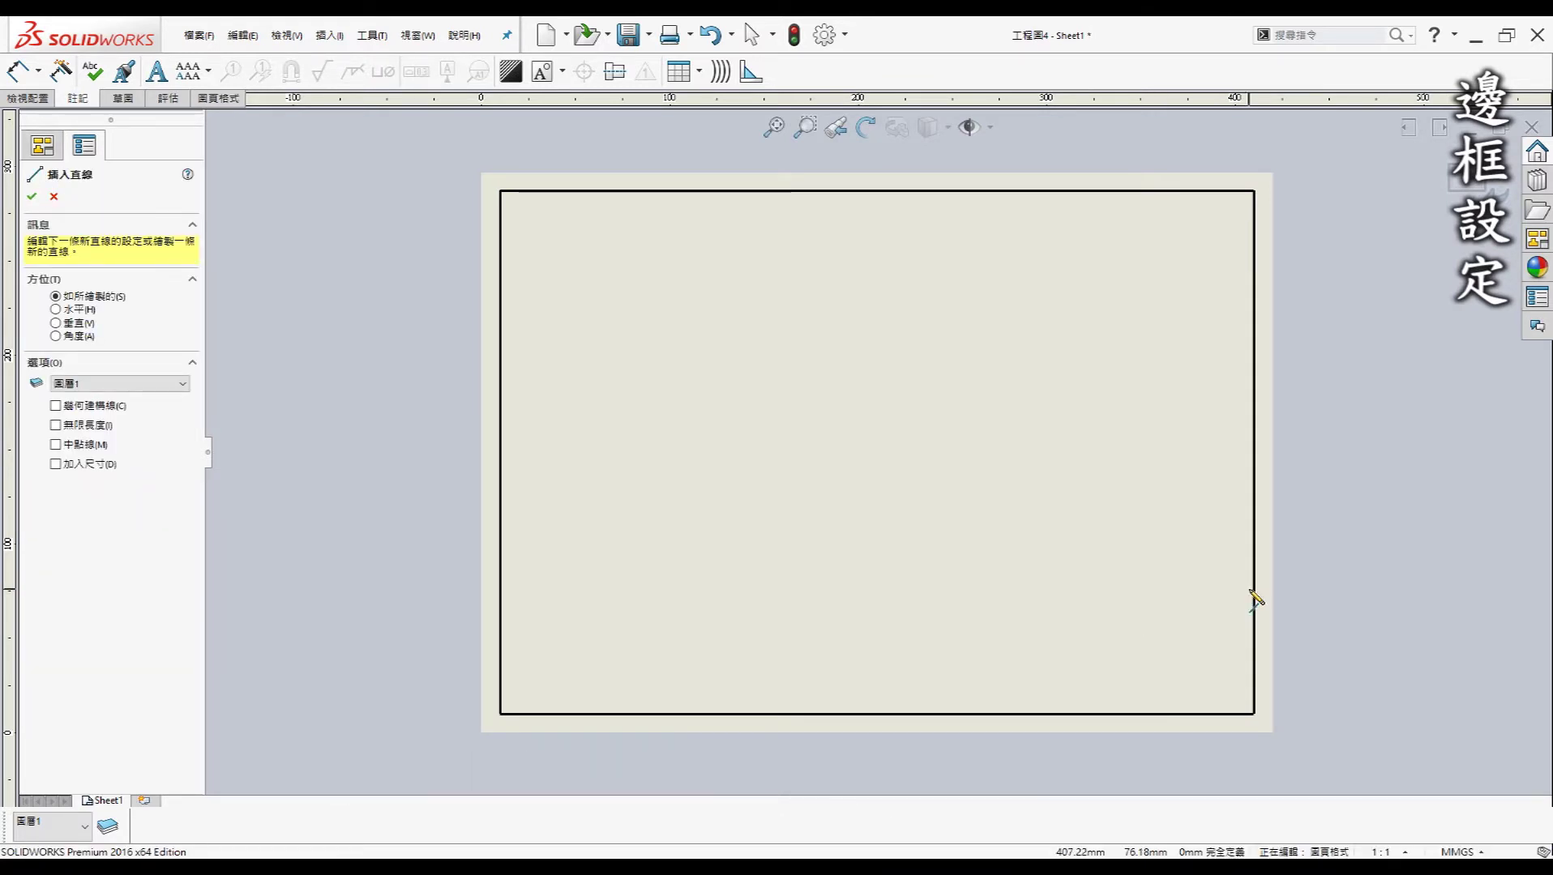
pyautogui.click(1266, 608)
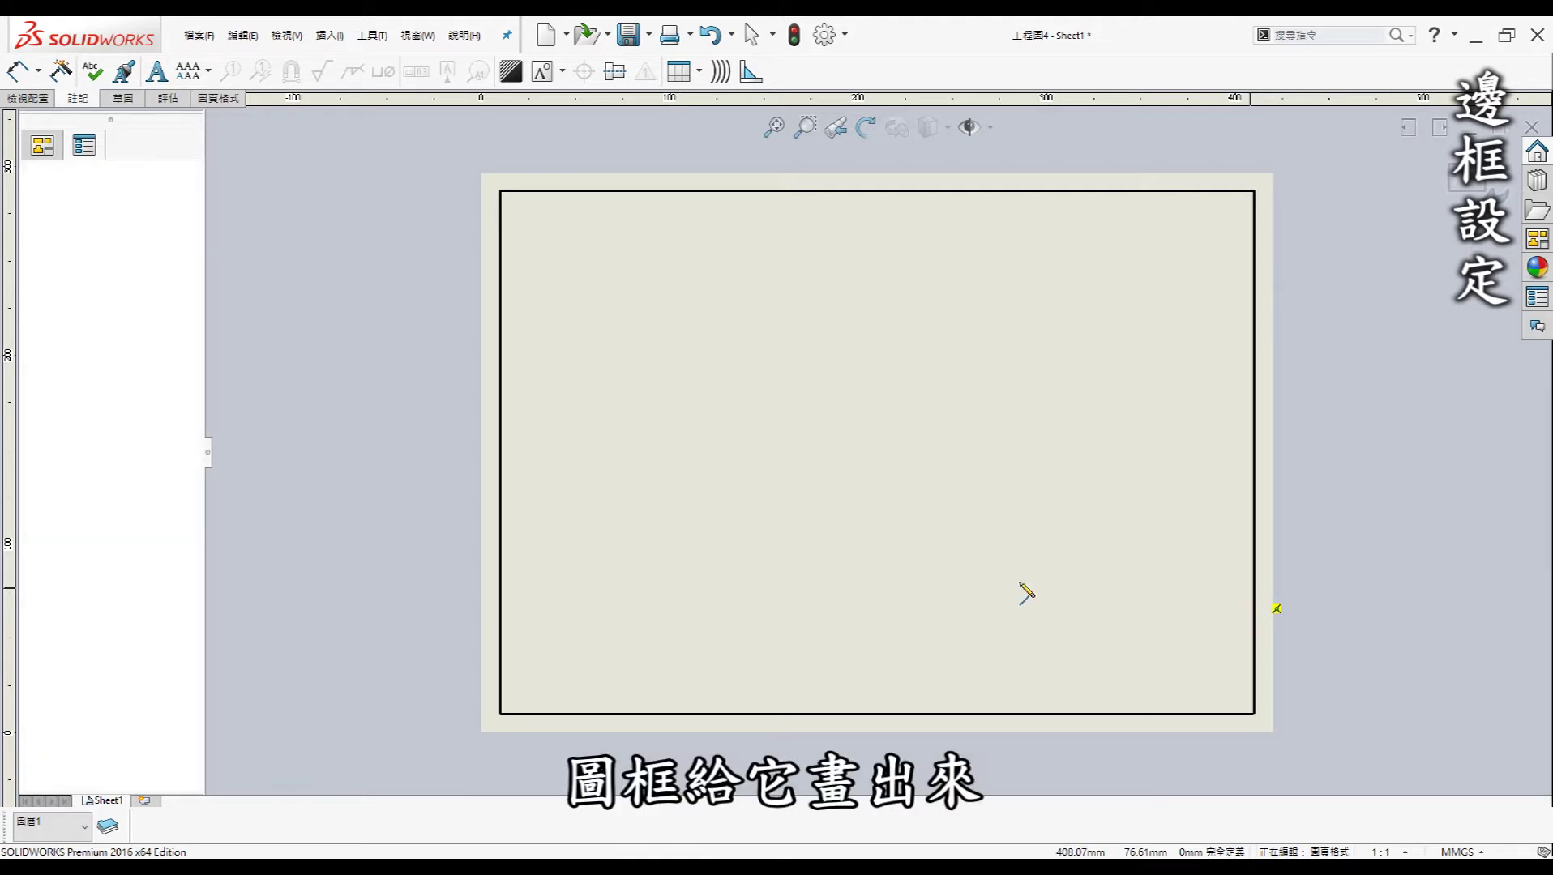
pyautogui.click(976, 588)
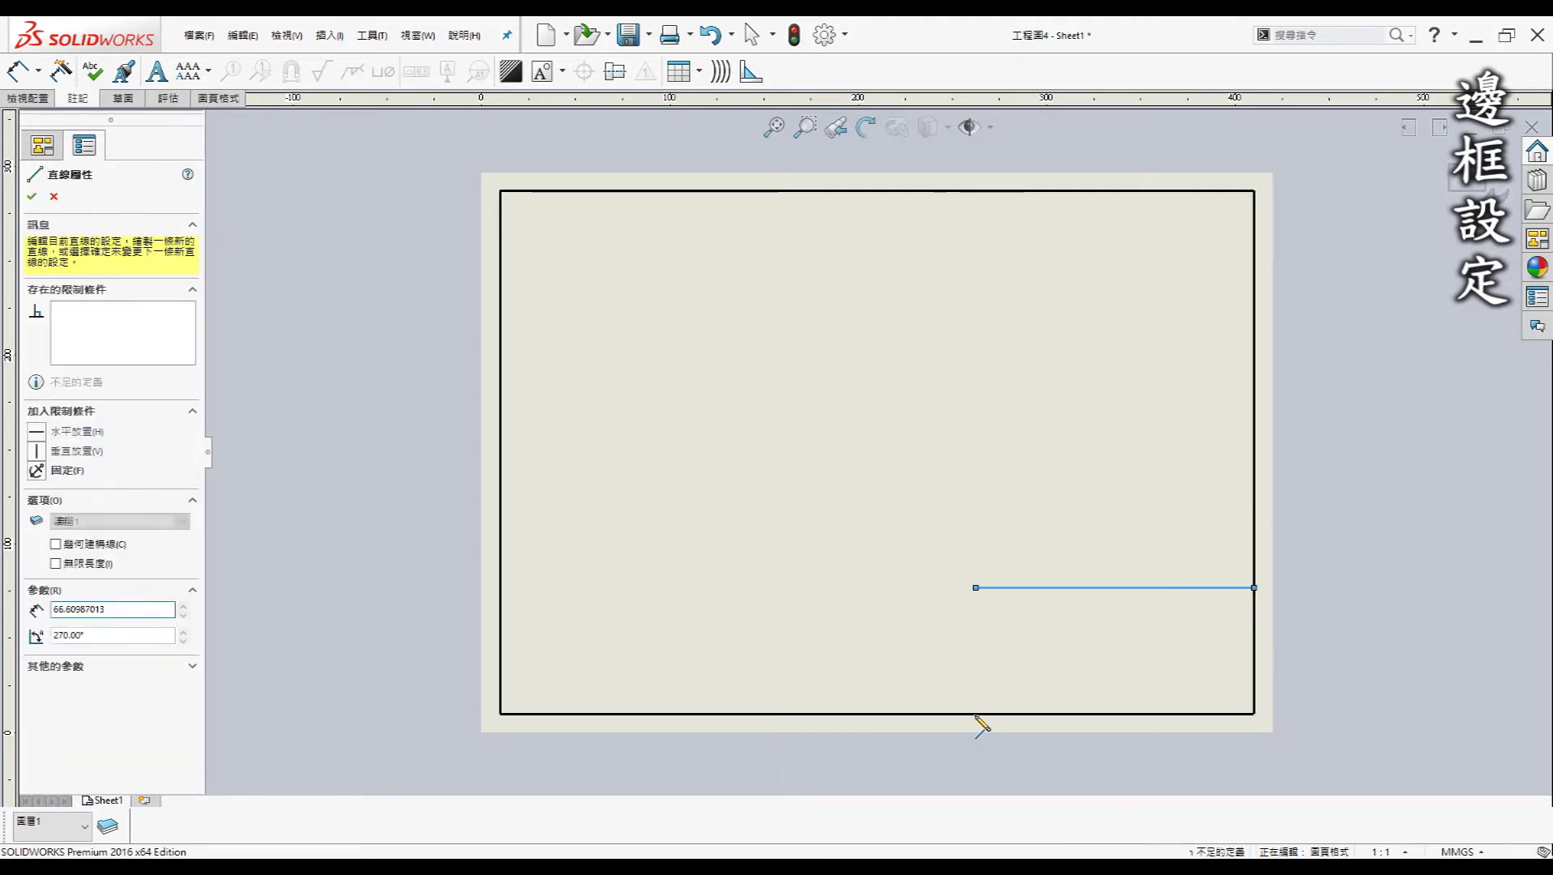
pyautogui.click(918, 714)
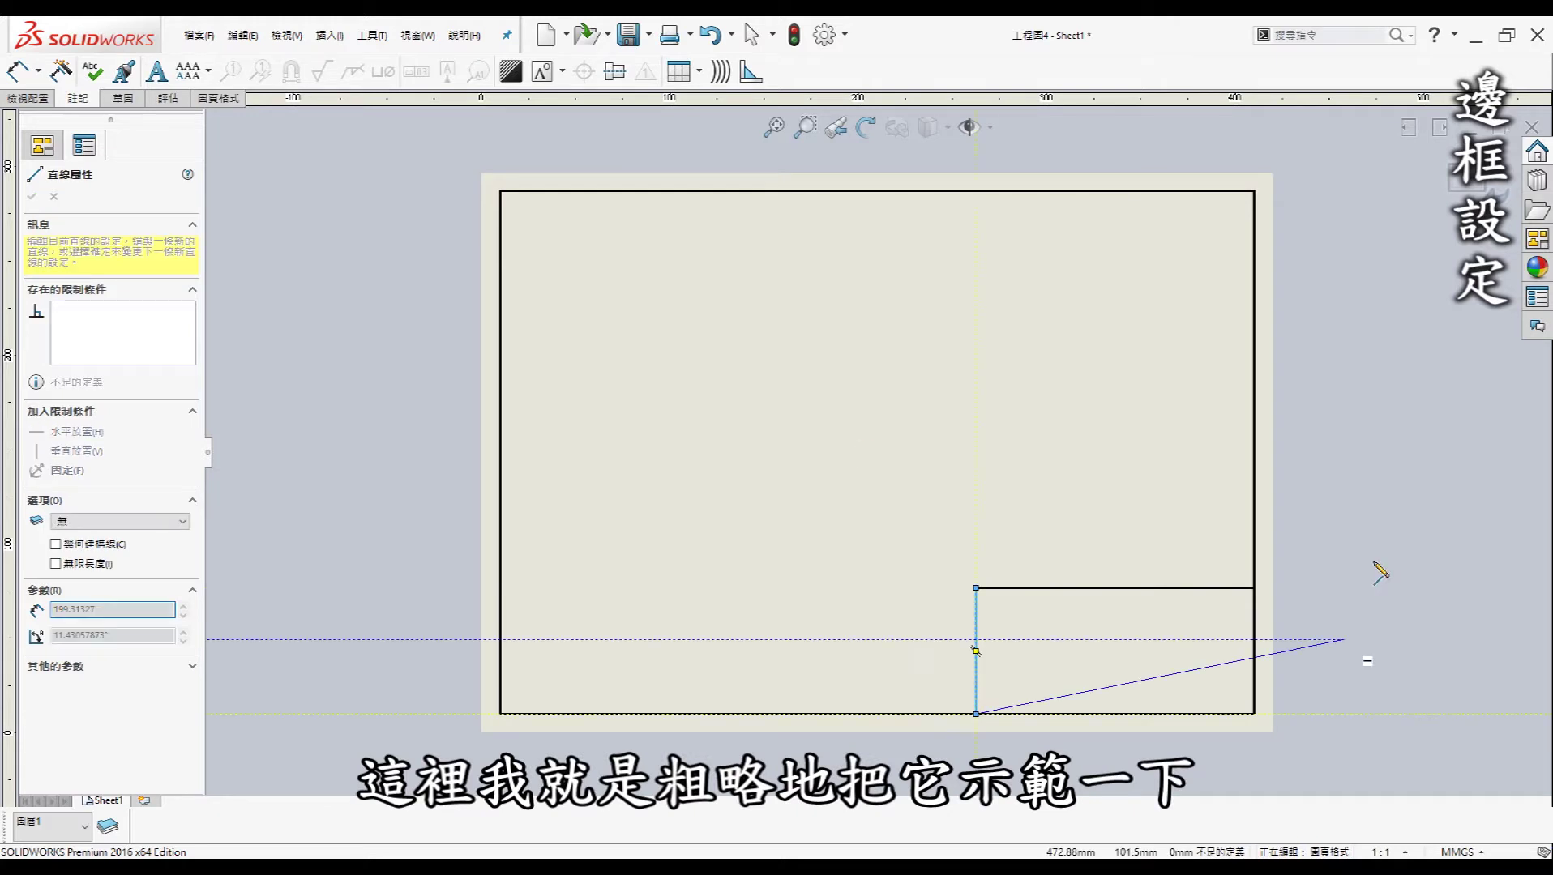
pyautogui.press('Escape')
pyautogui.press('Escape')
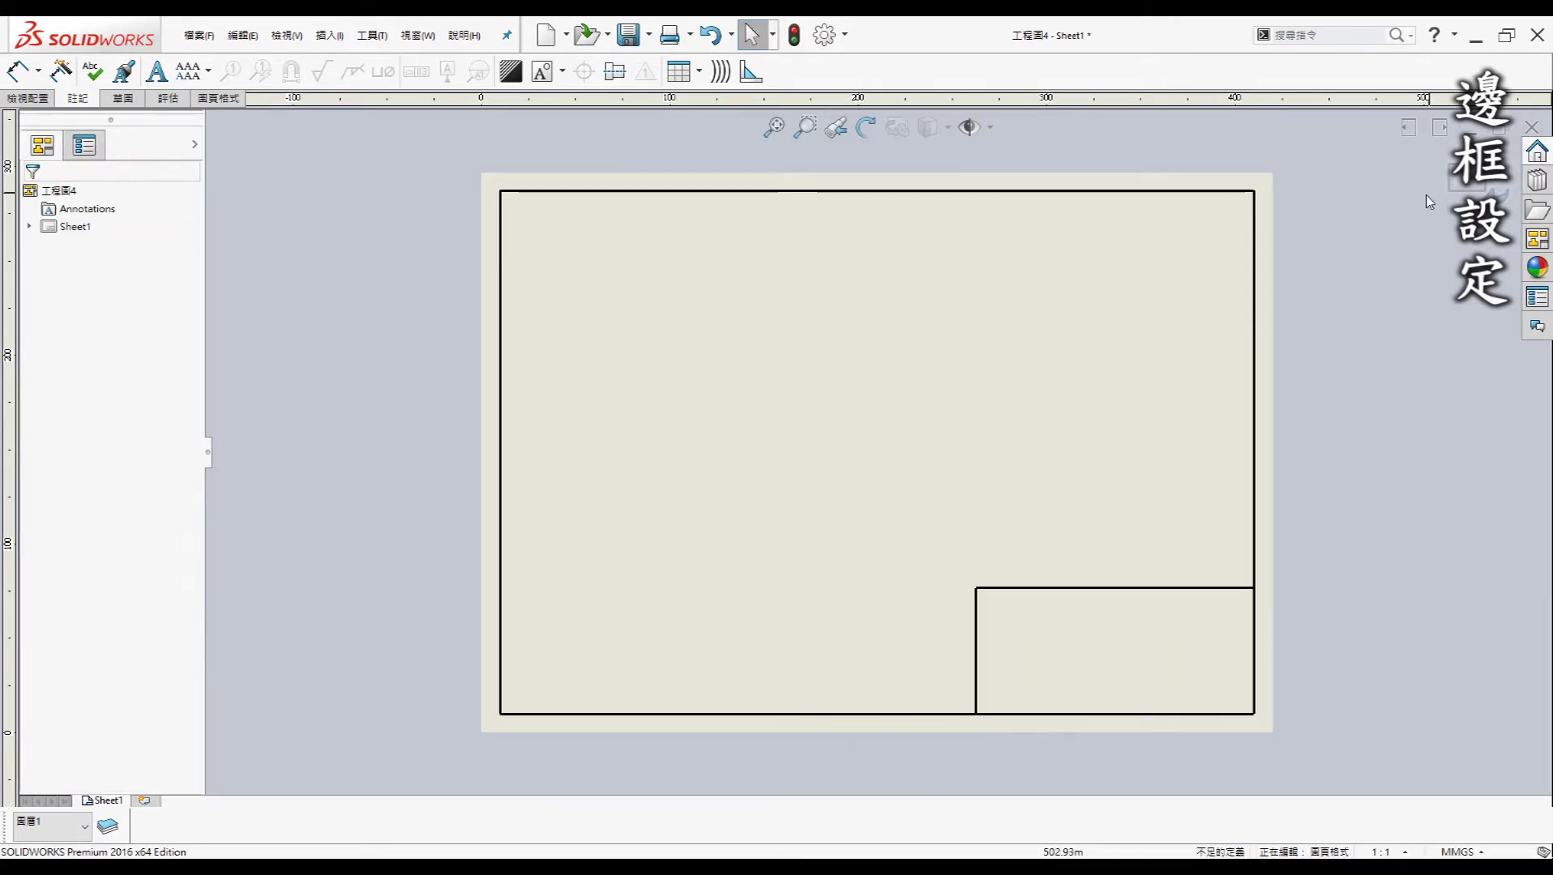
# Step: Exit sheet format editing and switch to drawing 工程圖3 to view its finished title block
pyautogui.click(1463, 178)
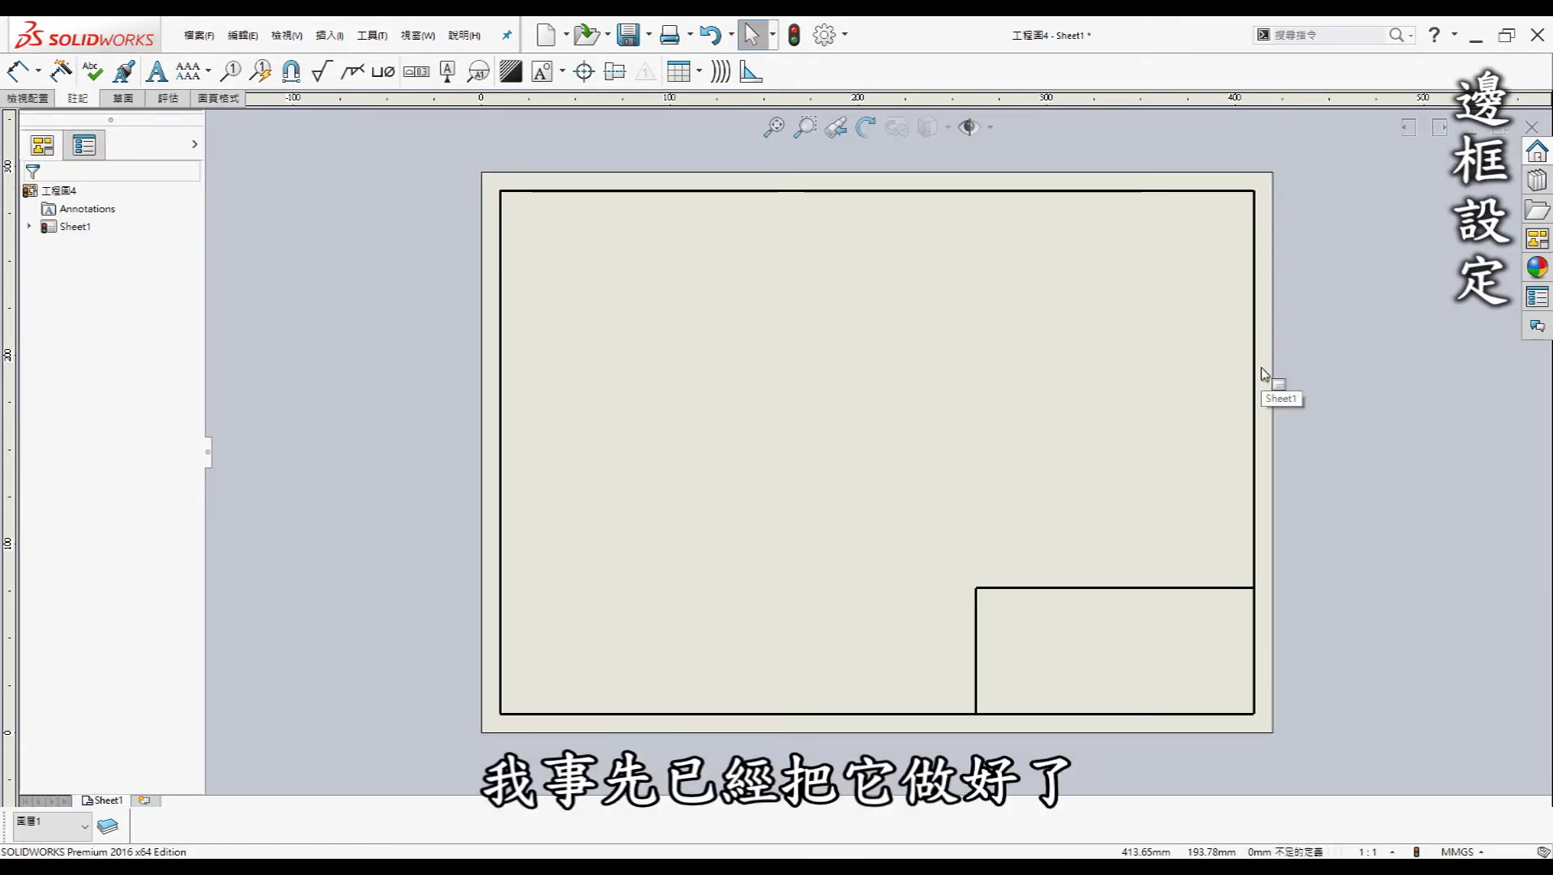
pyautogui.hotkey('ctrl', 'Tab')
pyautogui.hotkey('ctrl', 'Tab')
pyautogui.hotkey('ctrl', 'Tab')
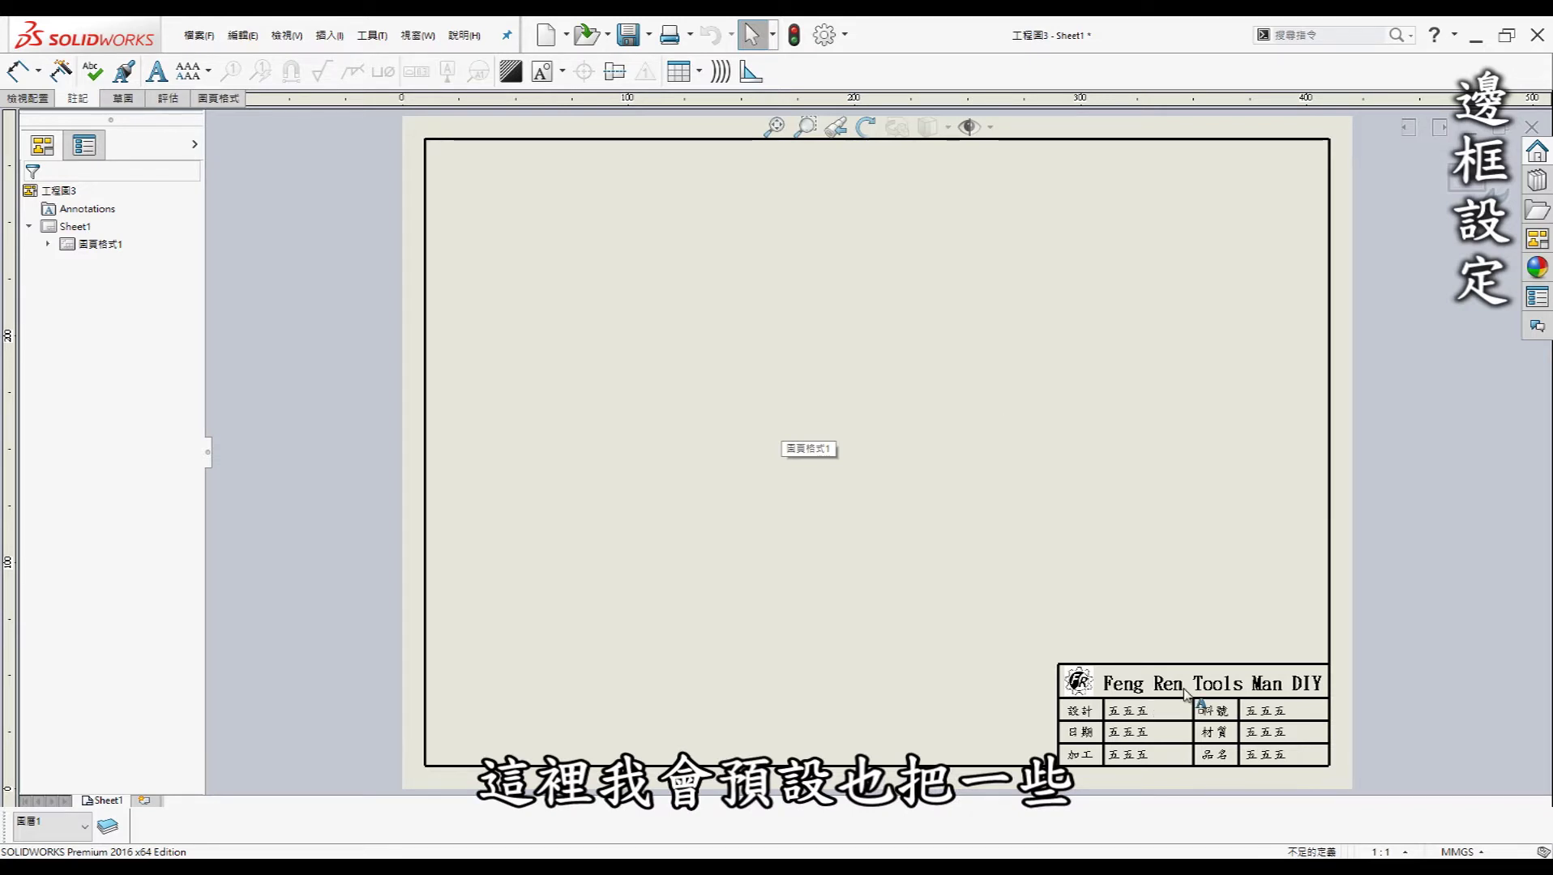
pyautogui.scroll(-3, 1132, 703)
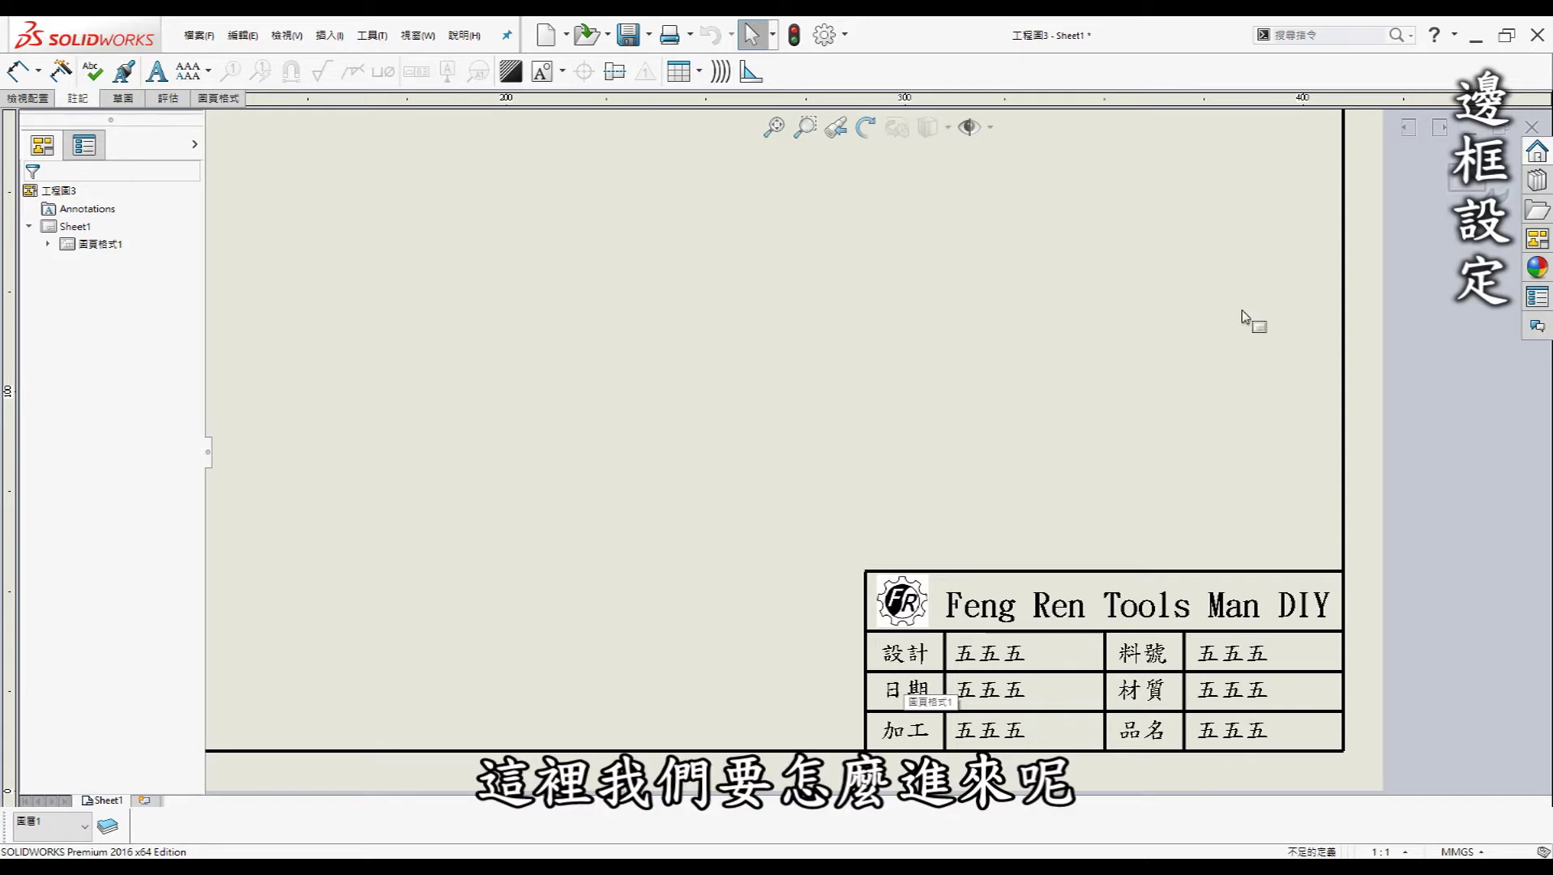
pyautogui.scroll(2, 1216, 381)
pyautogui.scroll(2, 1272, 354)
pyautogui.scroll(1, 1212, 342)
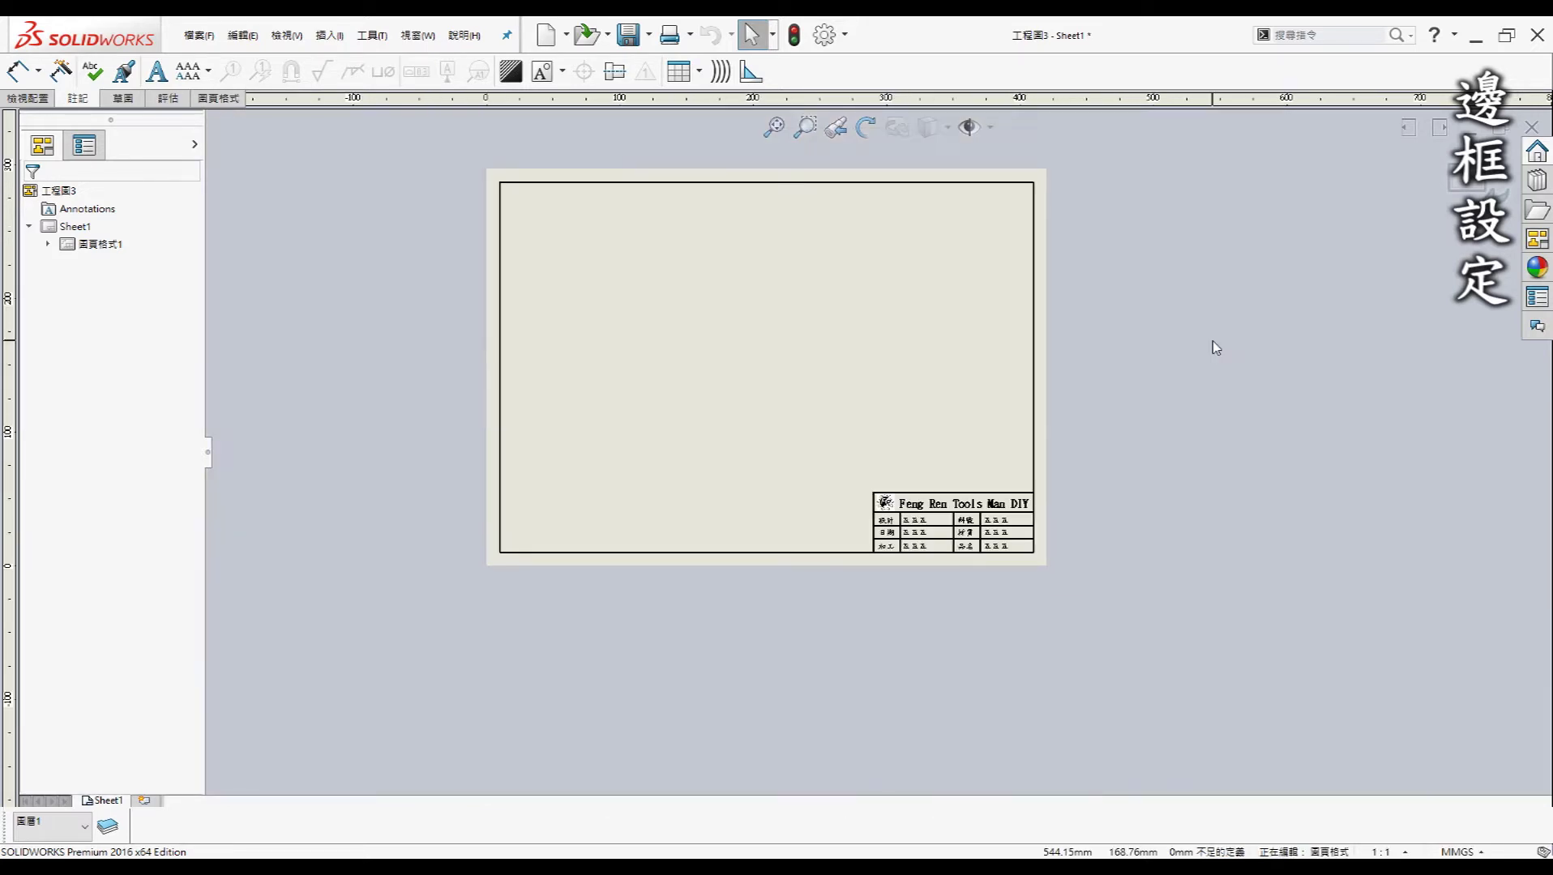
pyautogui.press('f')
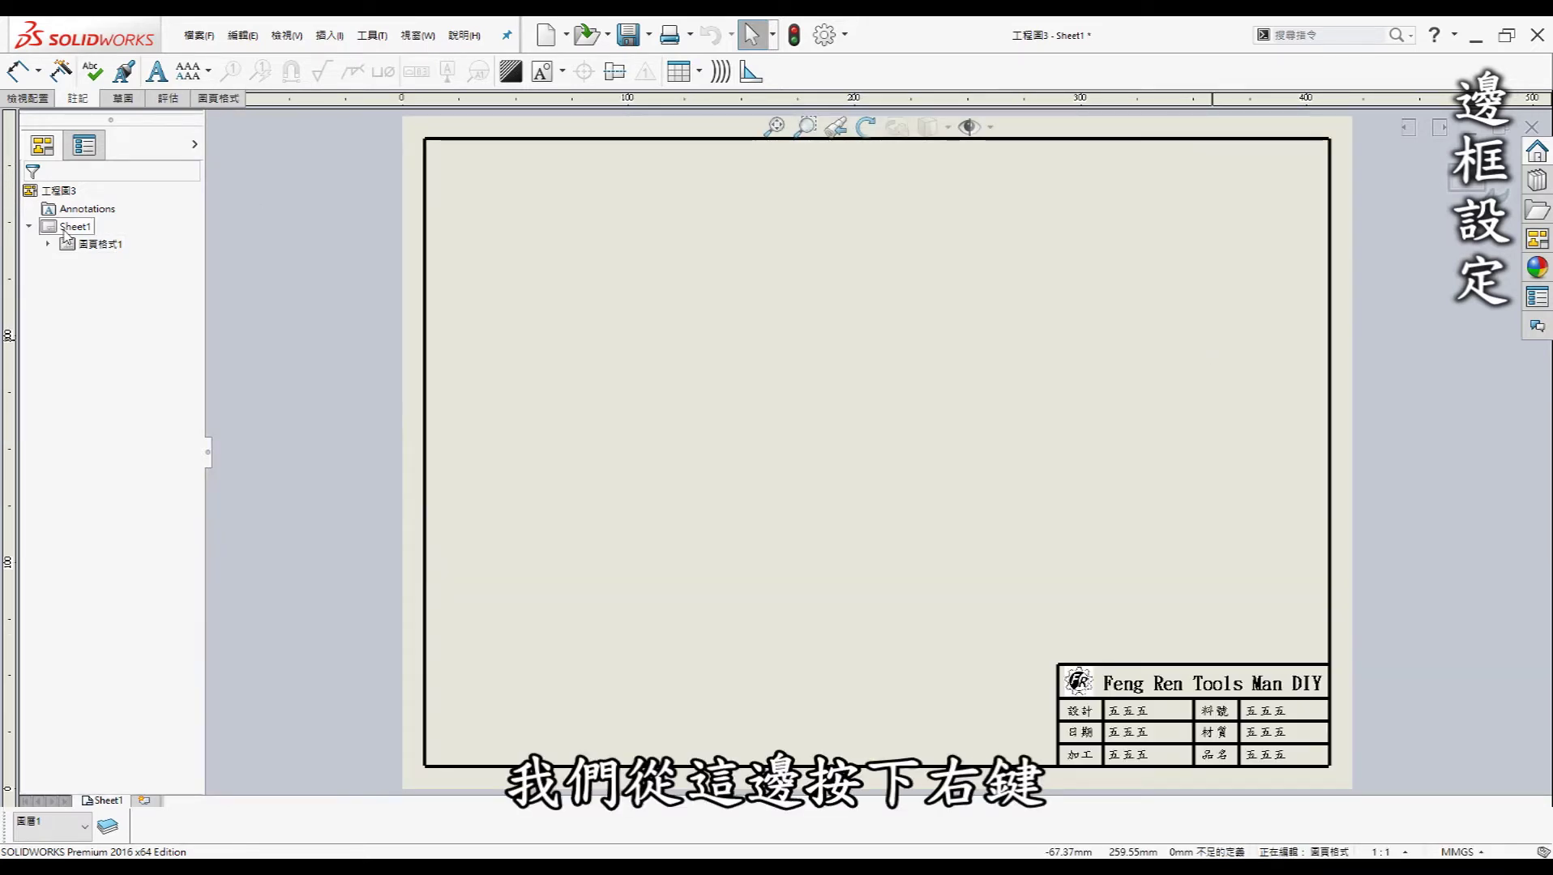
pyautogui.rightClick(72, 228)
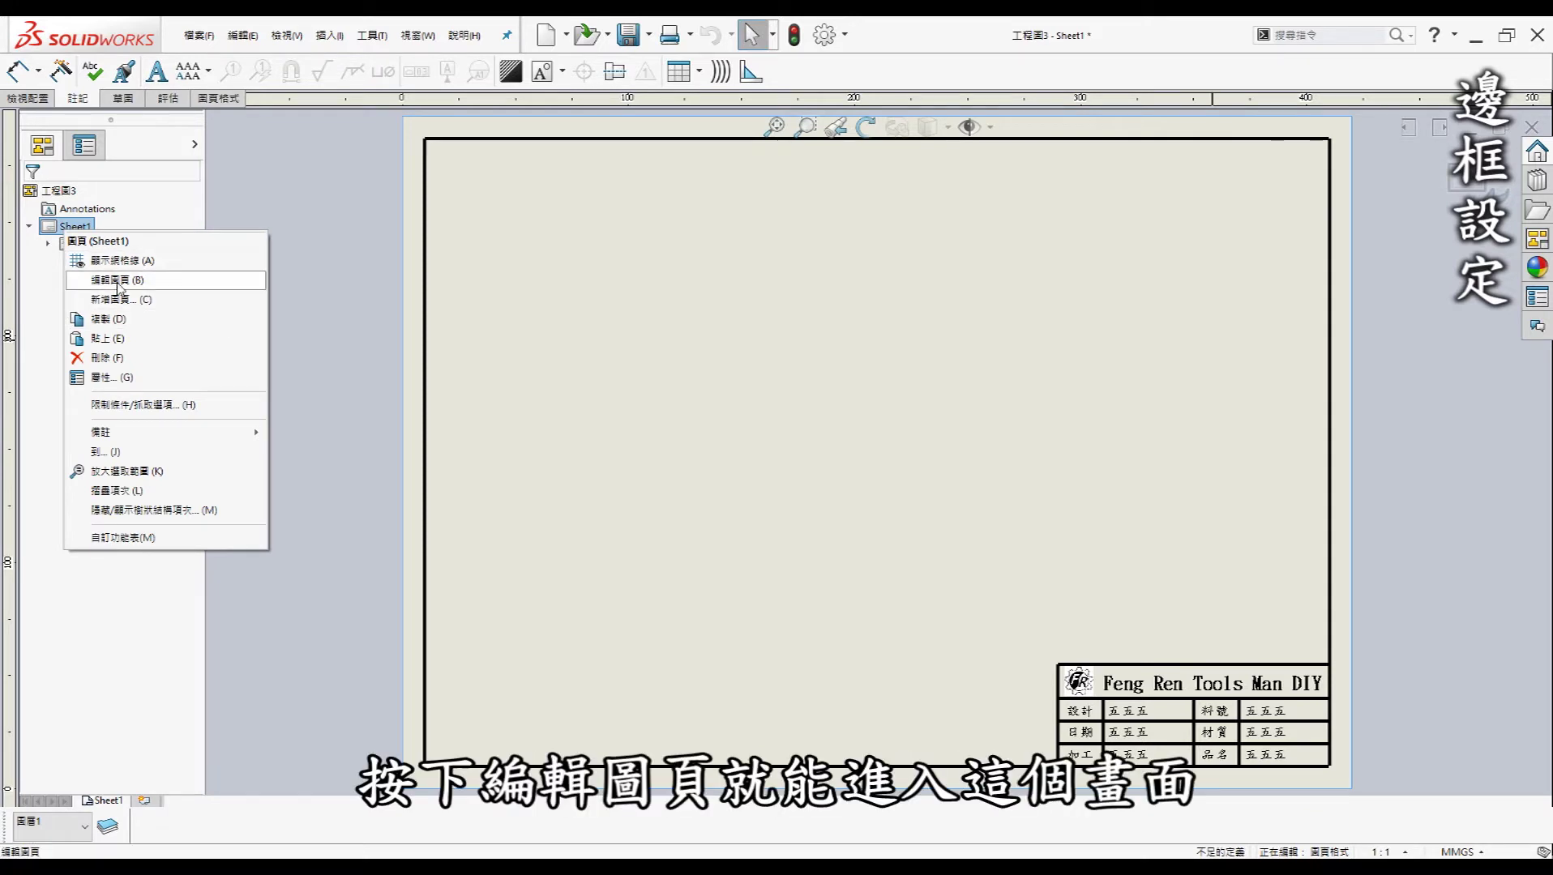
pyautogui.click(1220, 509)
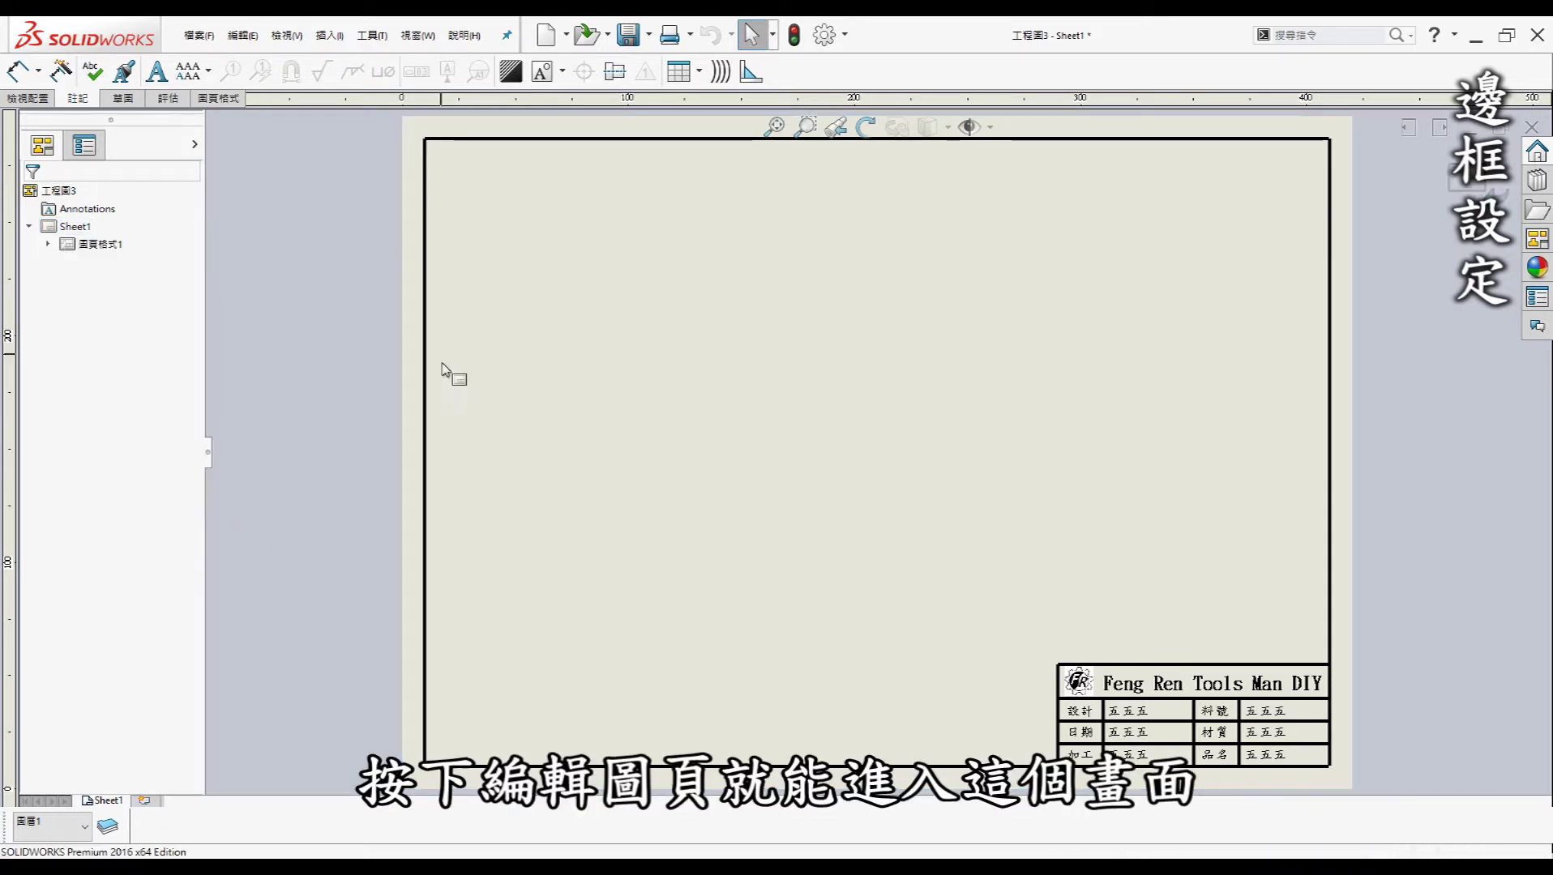
pyautogui.scroll(3, 1258, 714)
pyautogui.scroll(-6, 937, 538)
pyautogui.scroll(-3, 900, 551)
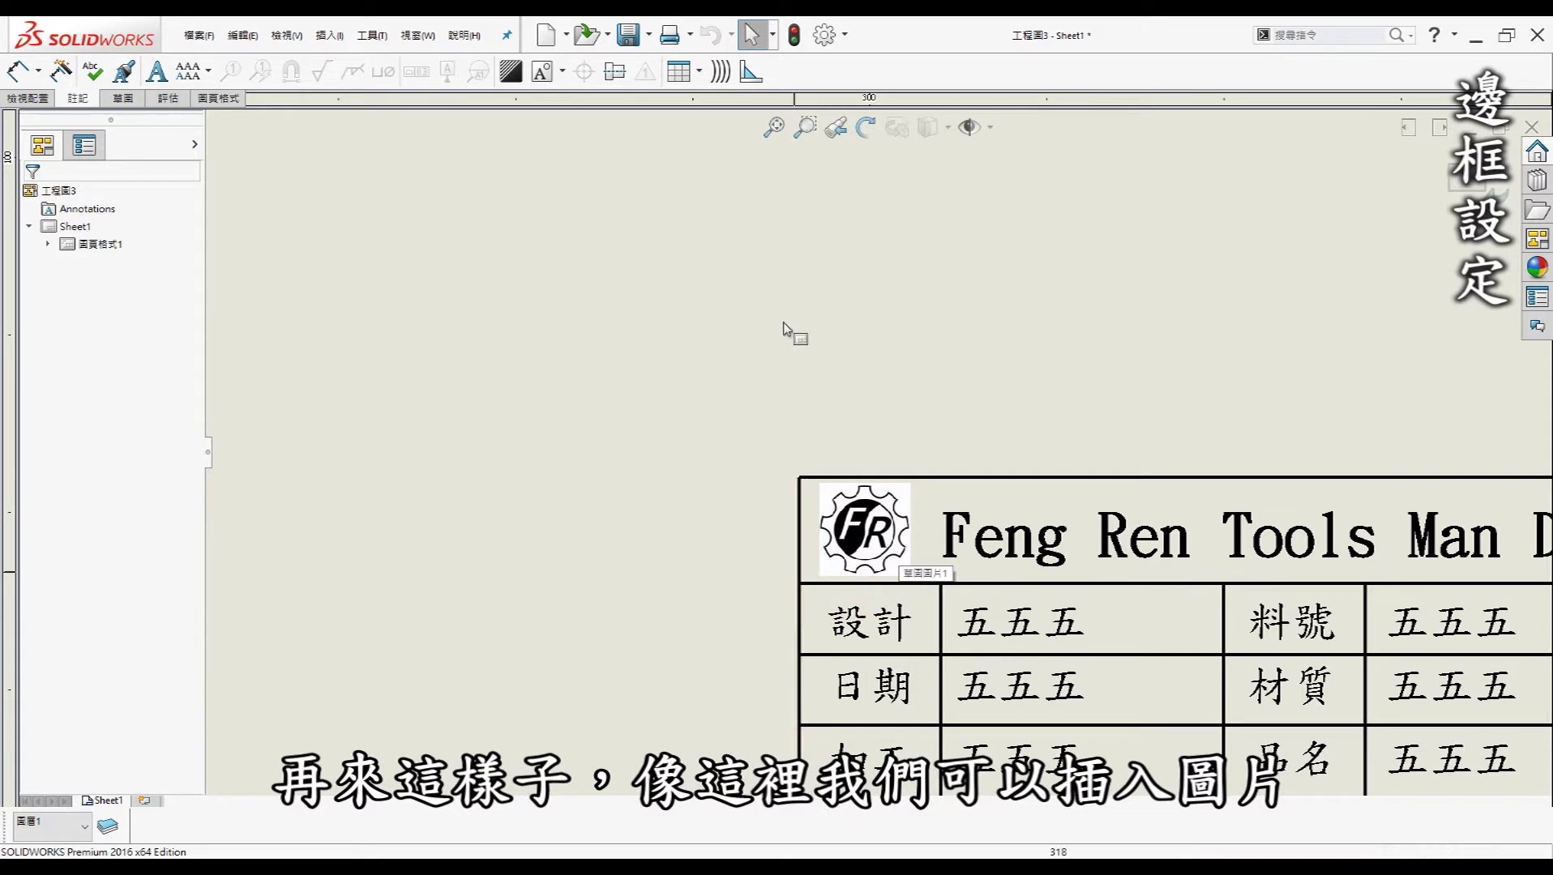
pyautogui.click(325, 43)
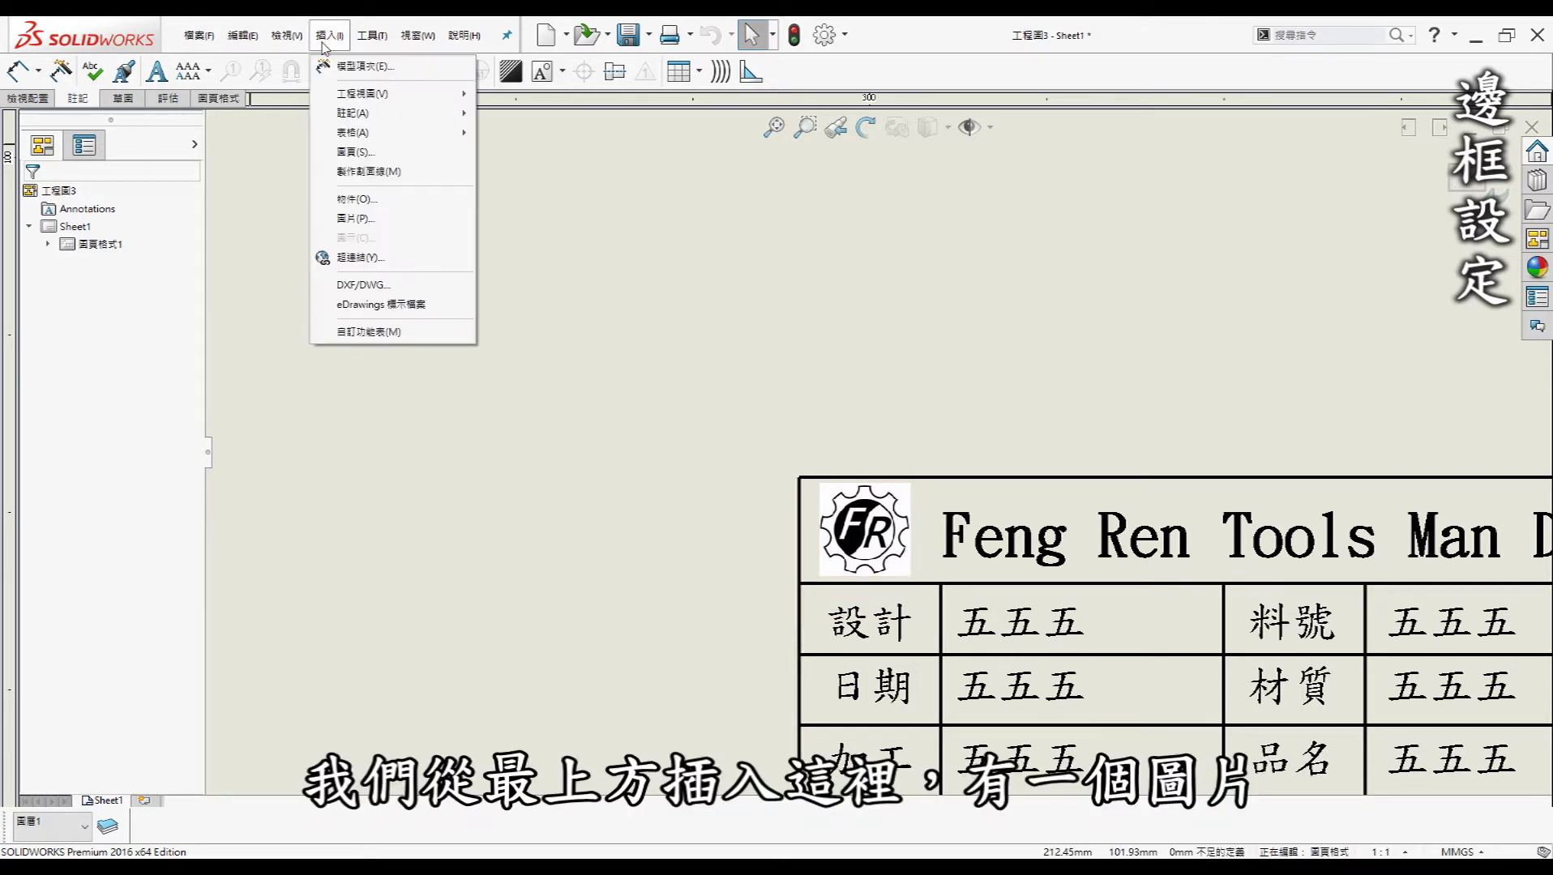
pyautogui.click(321, 36)
pyautogui.click(286, 36)
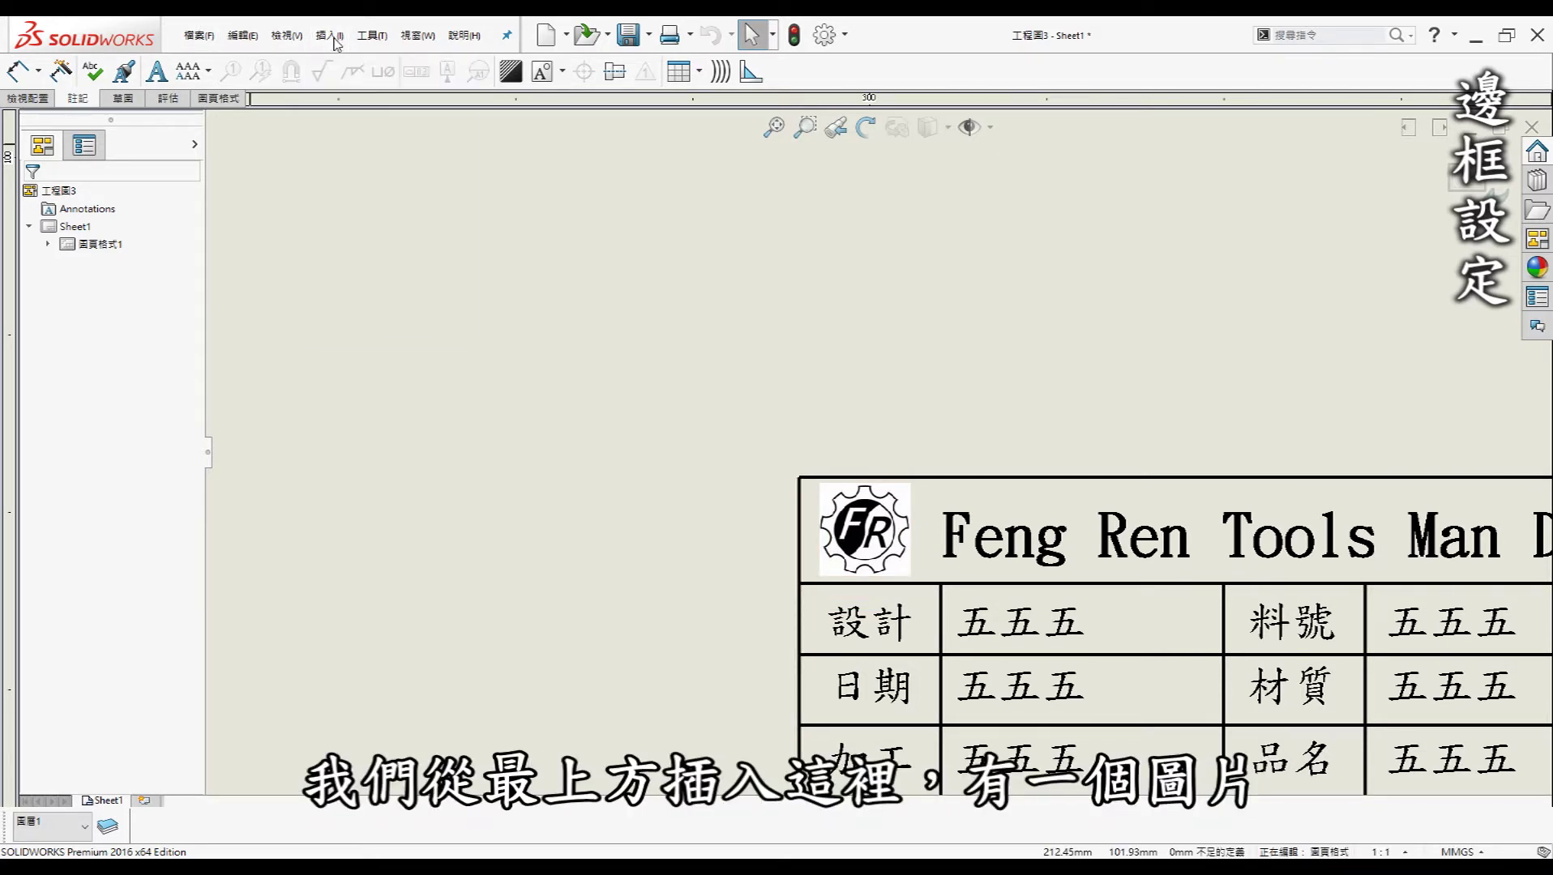
pyautogui.click(648, 579)
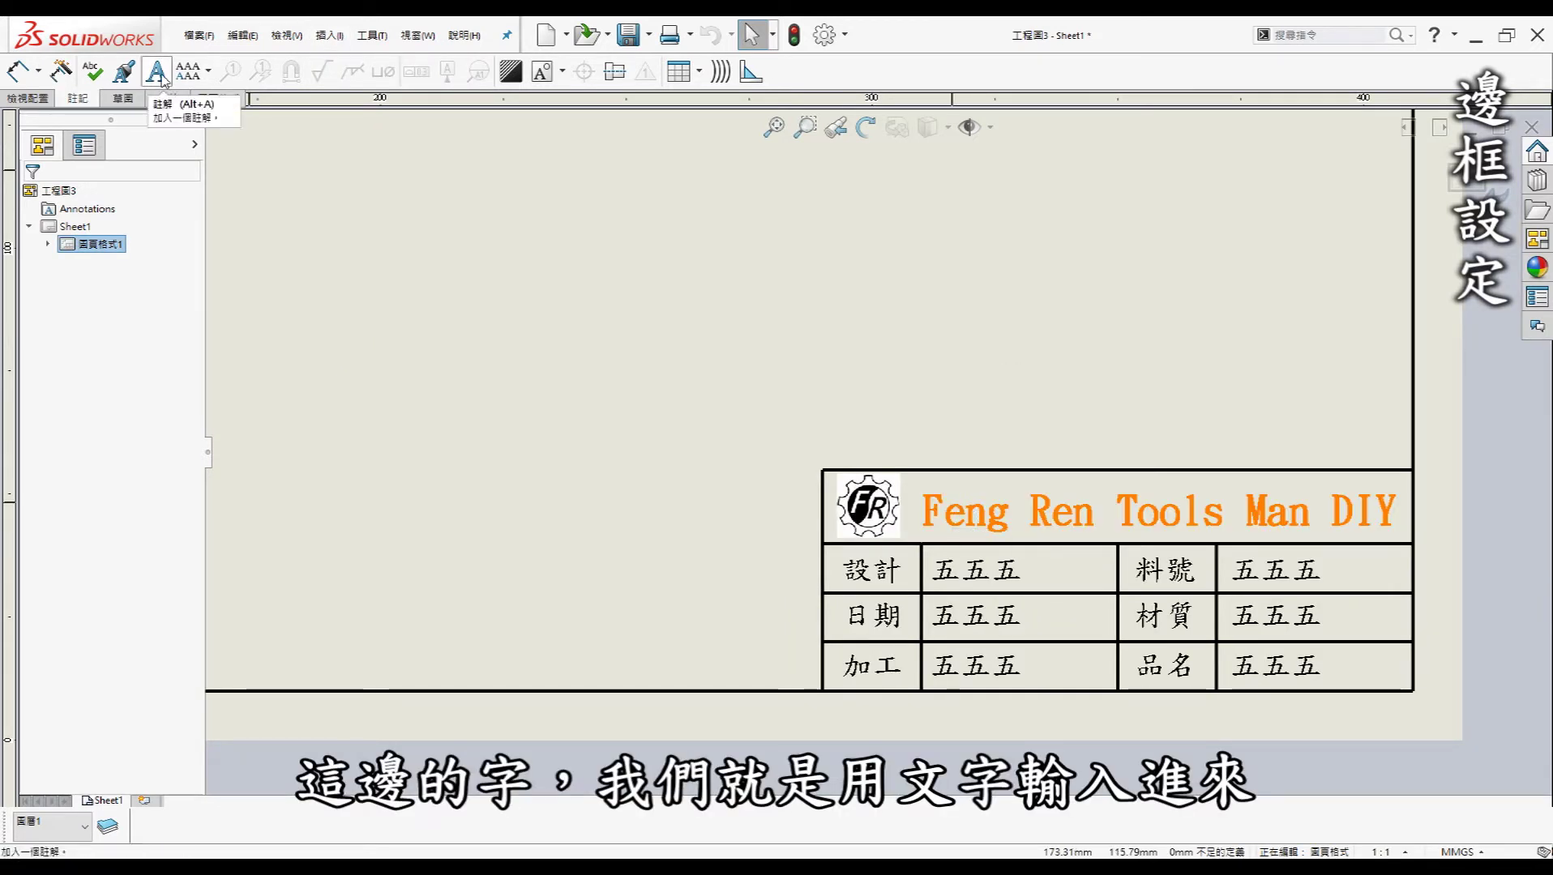
pyautogui.scroll(-2, 1325, 620)
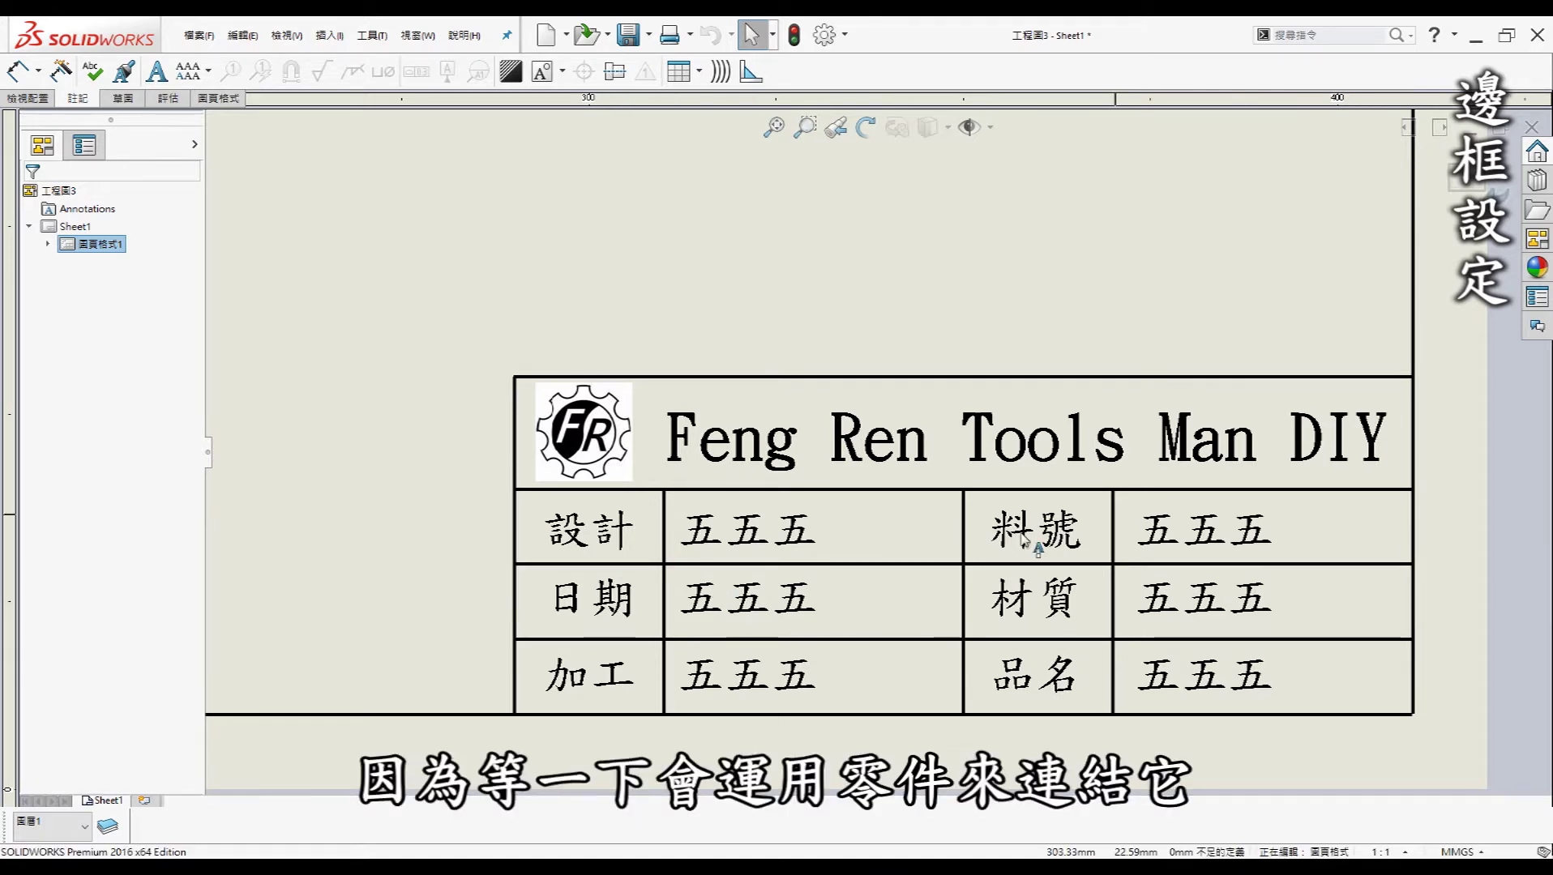
pyautogui.scroll(2, 762, 288)
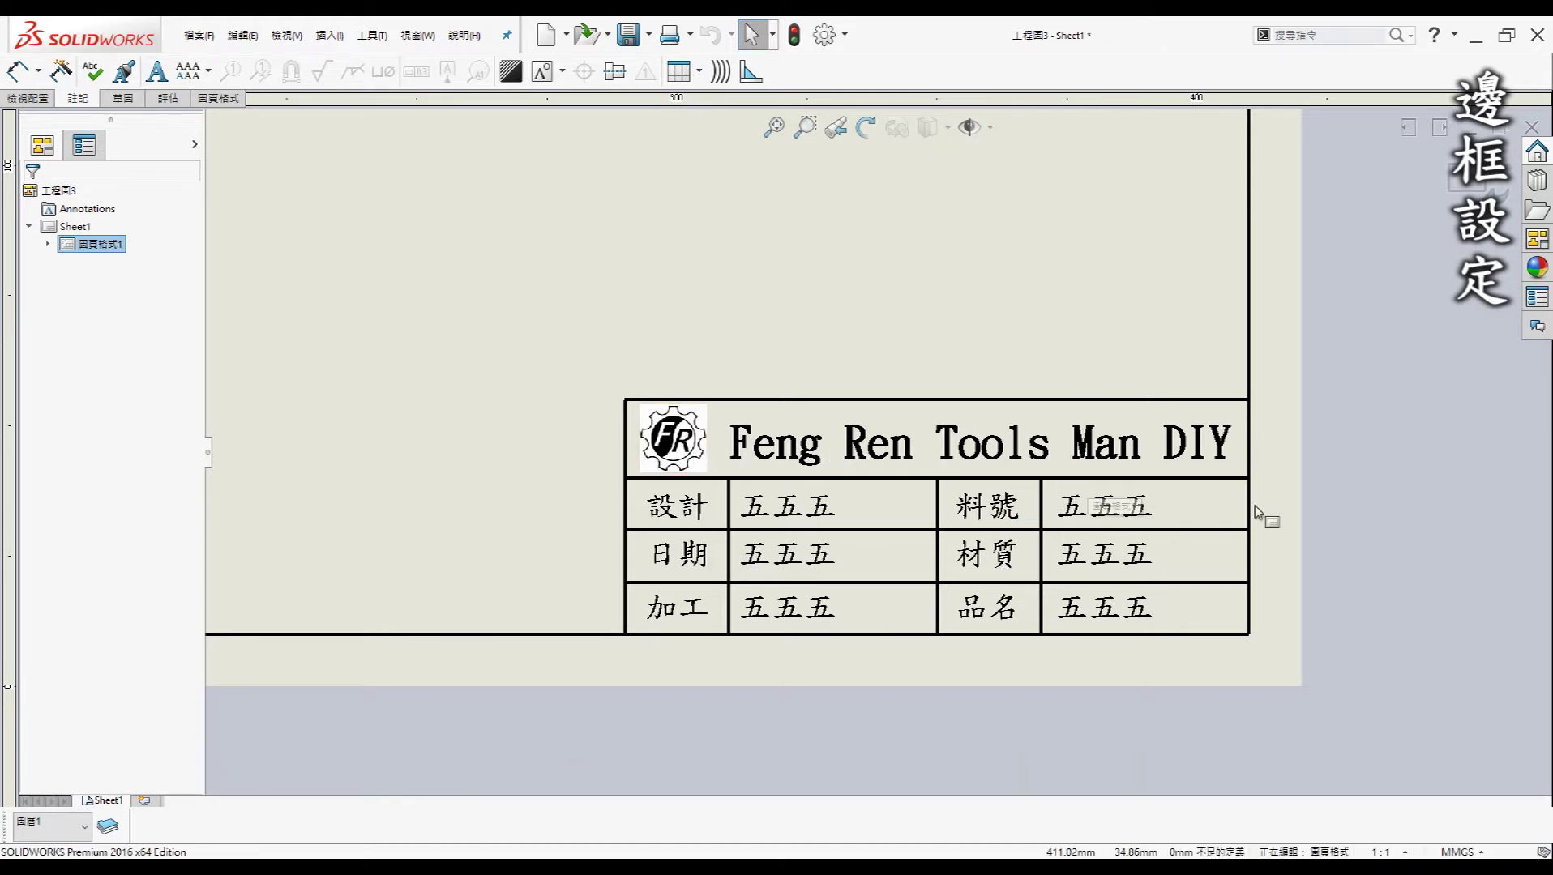
pyautogui.scroll(3, 936, 391)
pyautogui.scroll(2, 1243, 374)
pyautogui.press('f')
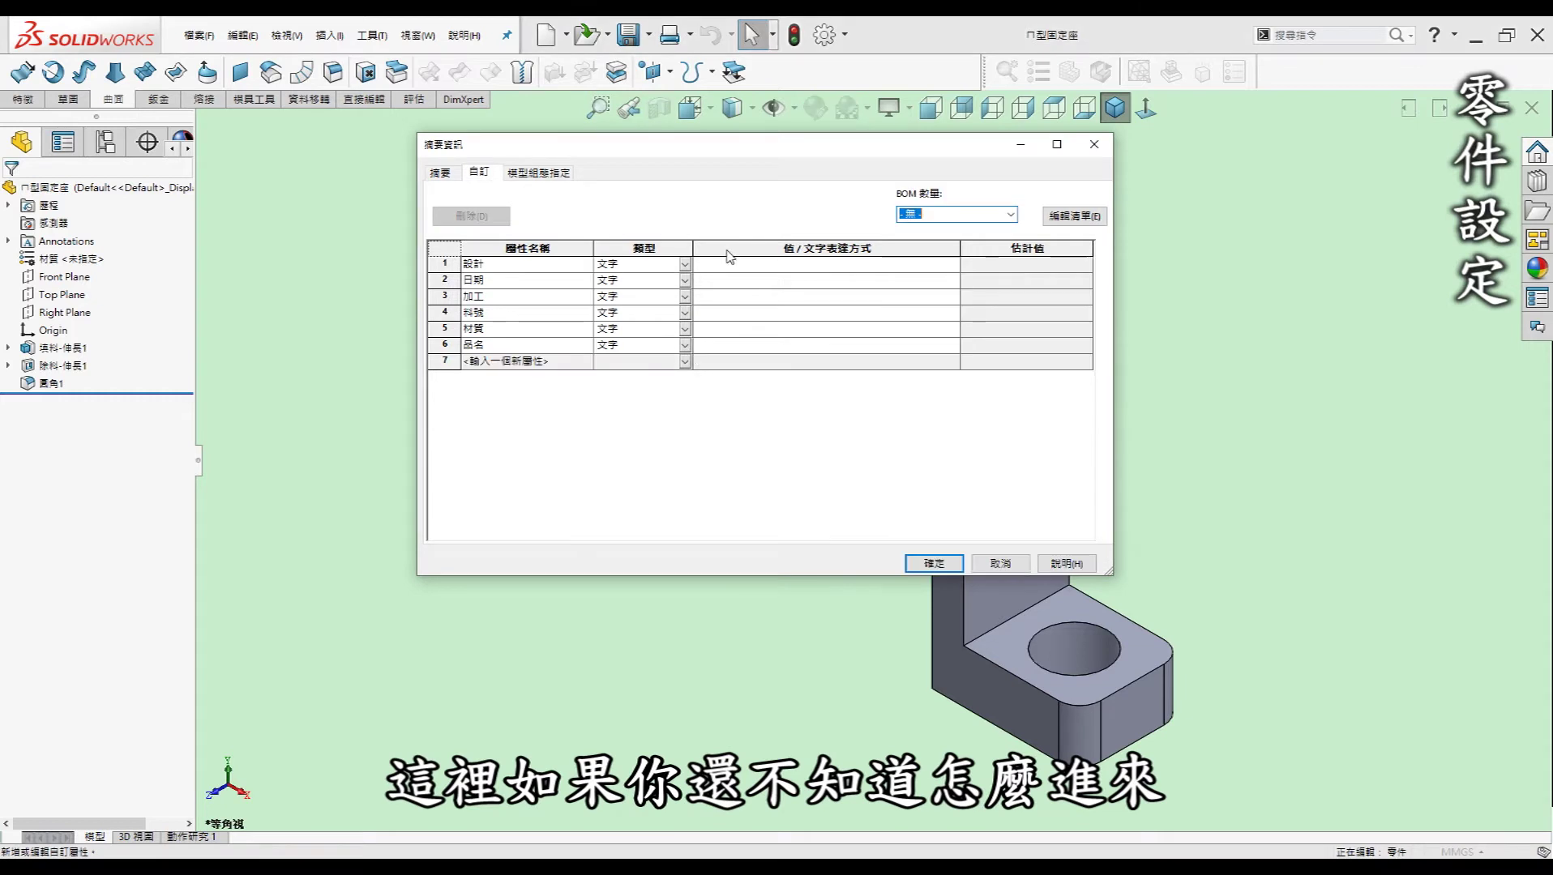
# Step: Reopen the part's custom properties window, reposition it and make it taller
pyautogui.click(1004, 563)
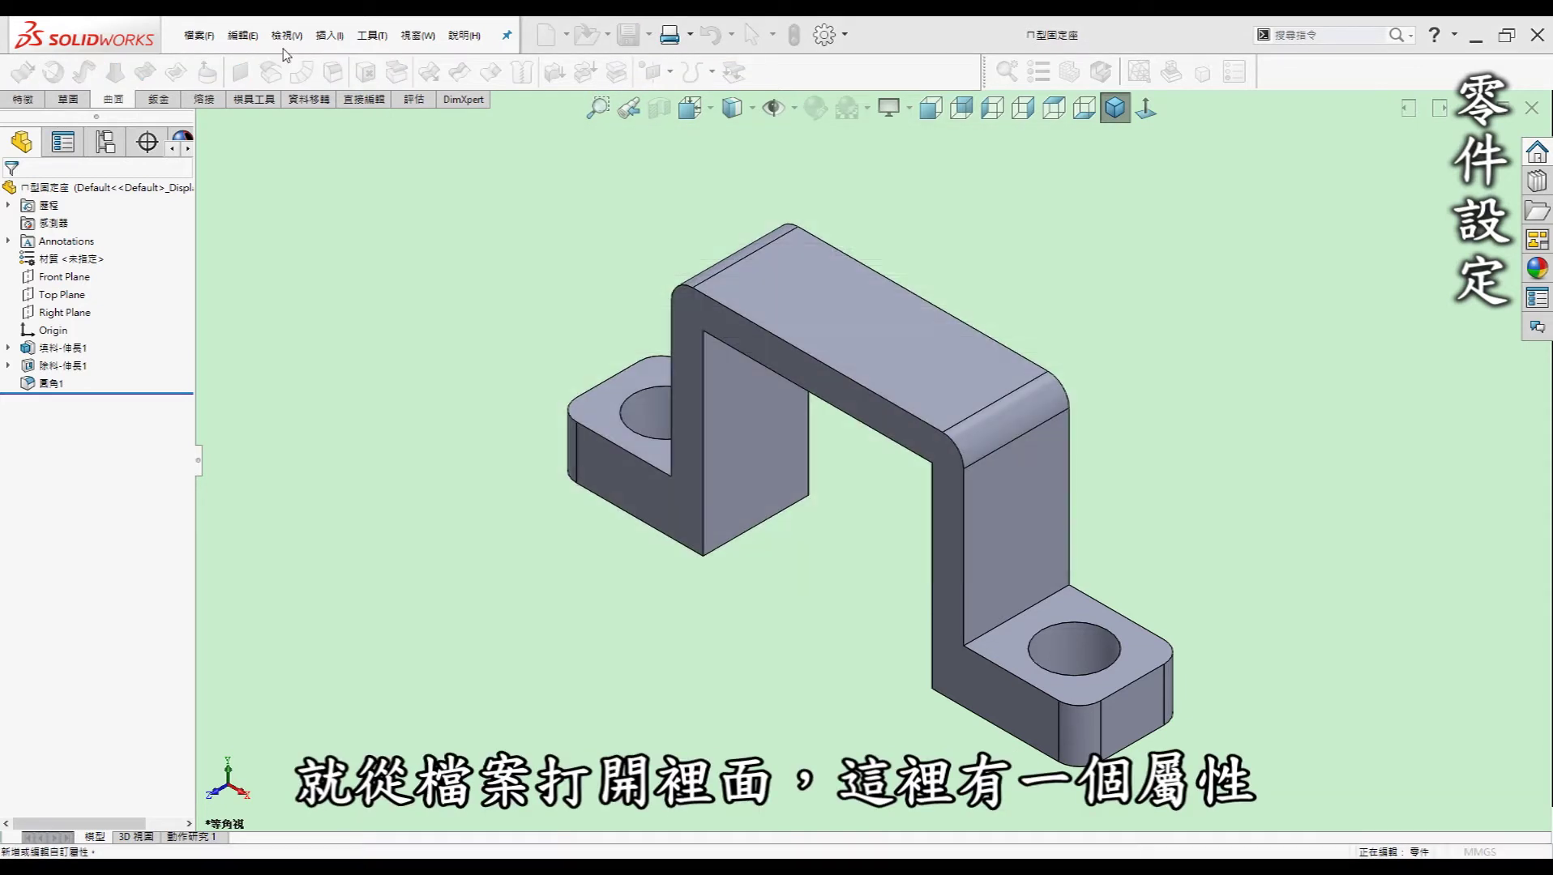
pyautogui.click(194, 36)
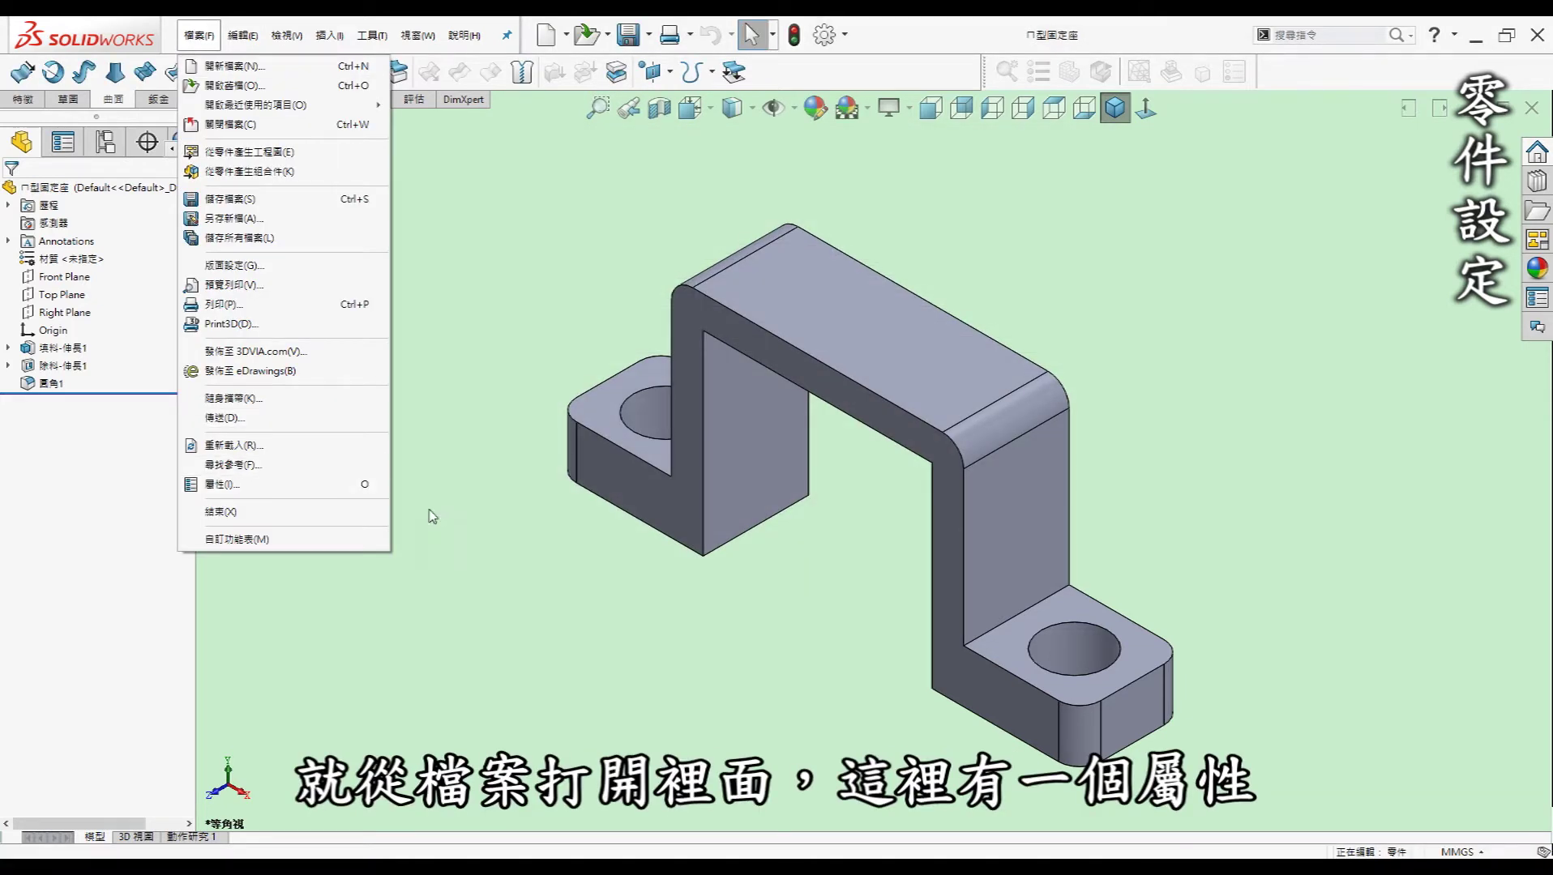
pyautogui.click(475, 523)
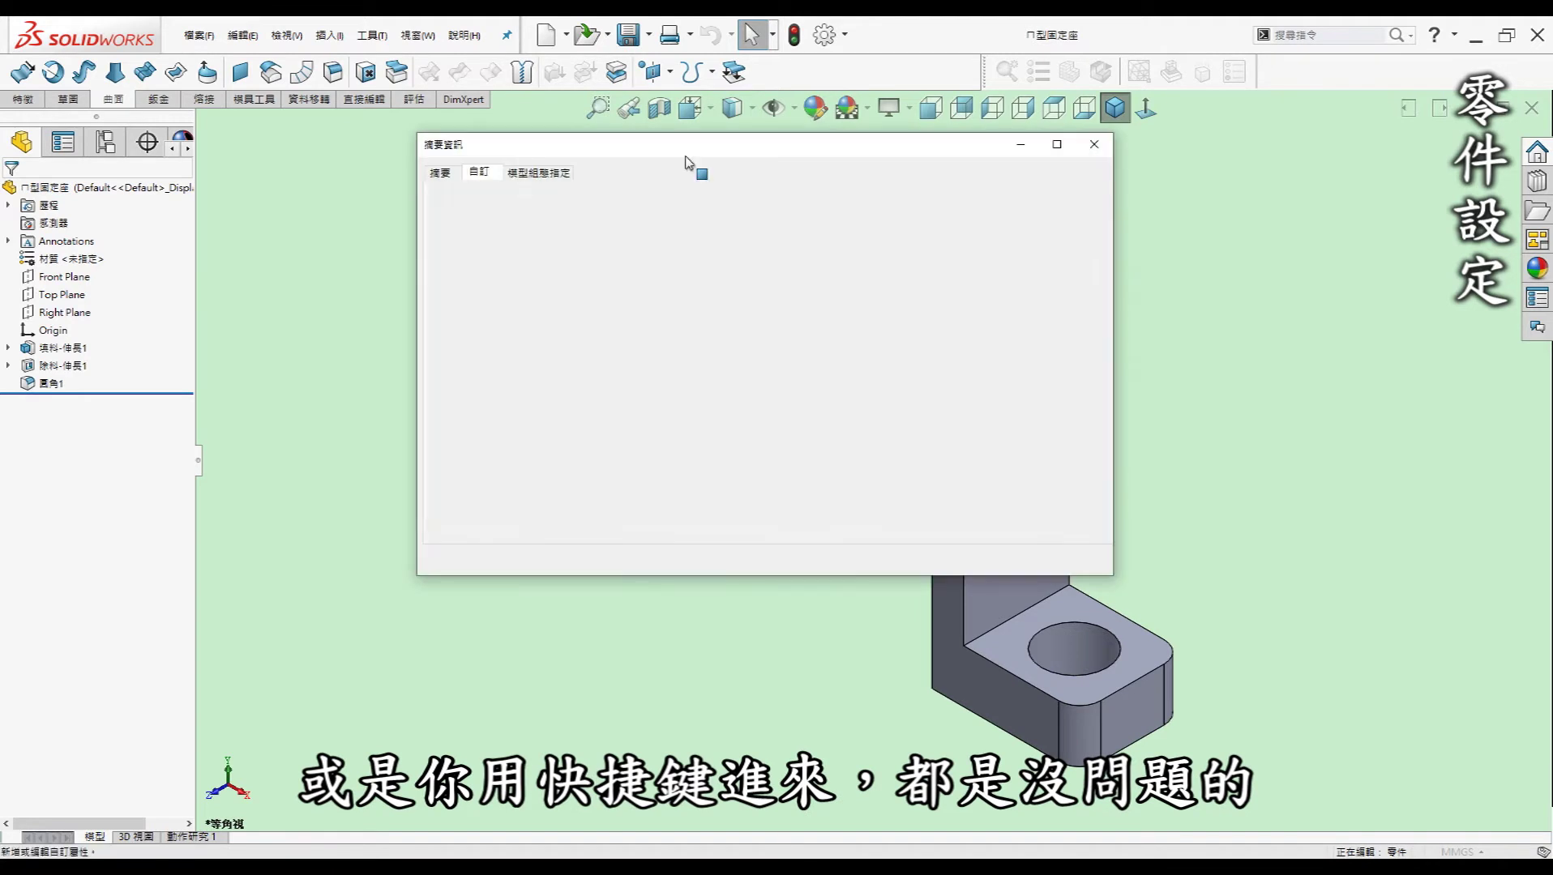
pyautogui.moveTo(610, 159); pyautogui.dragTo(586, 174)
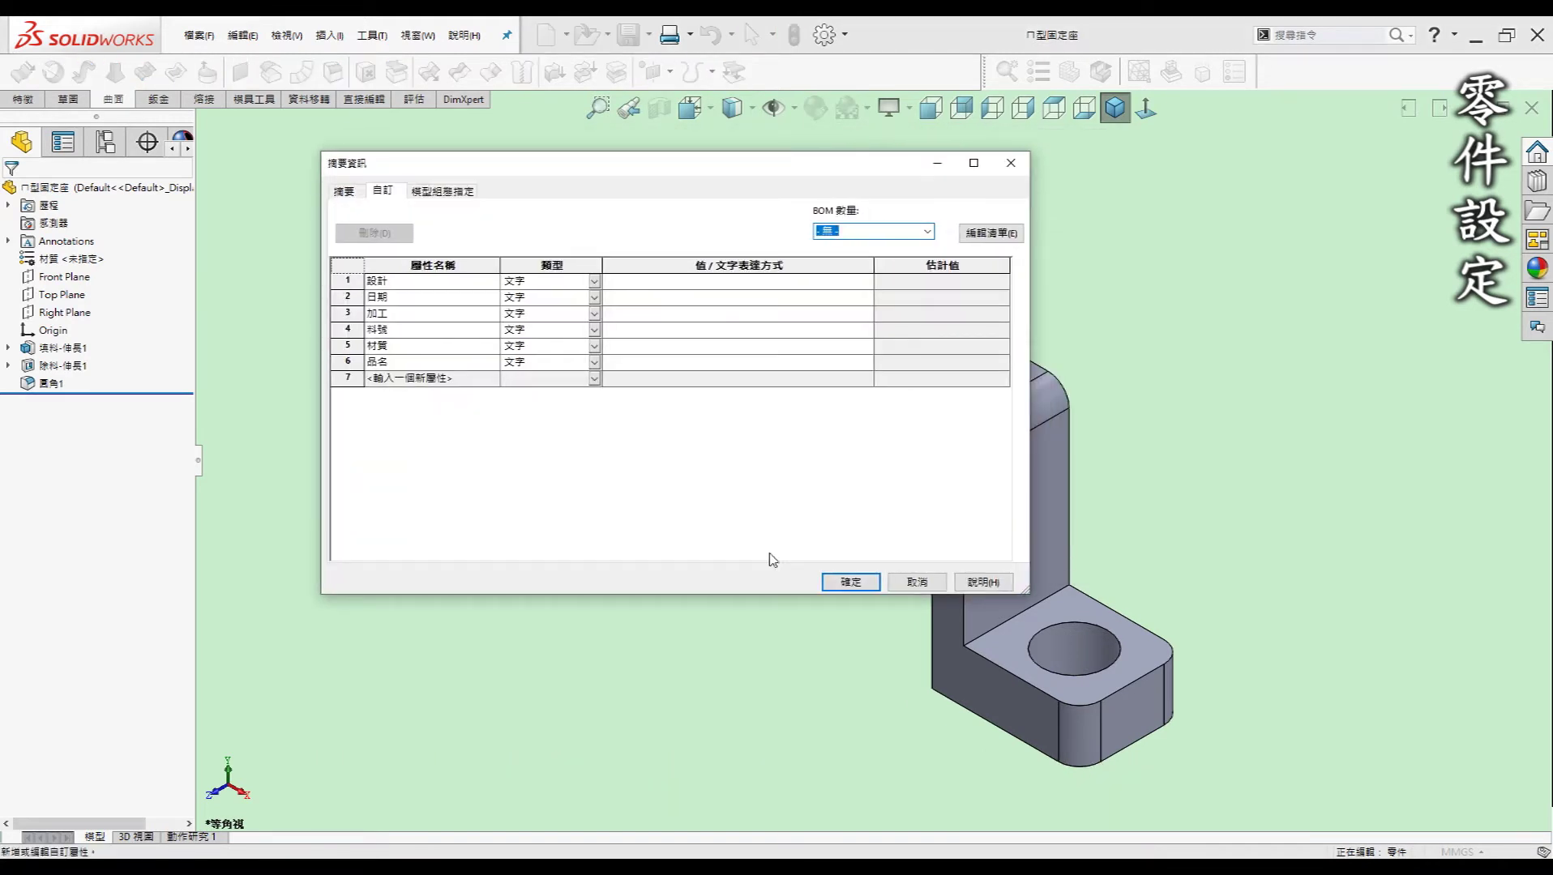
pyautogui.moveTo(753, 595); pyautogui.dragTo(753, 633)
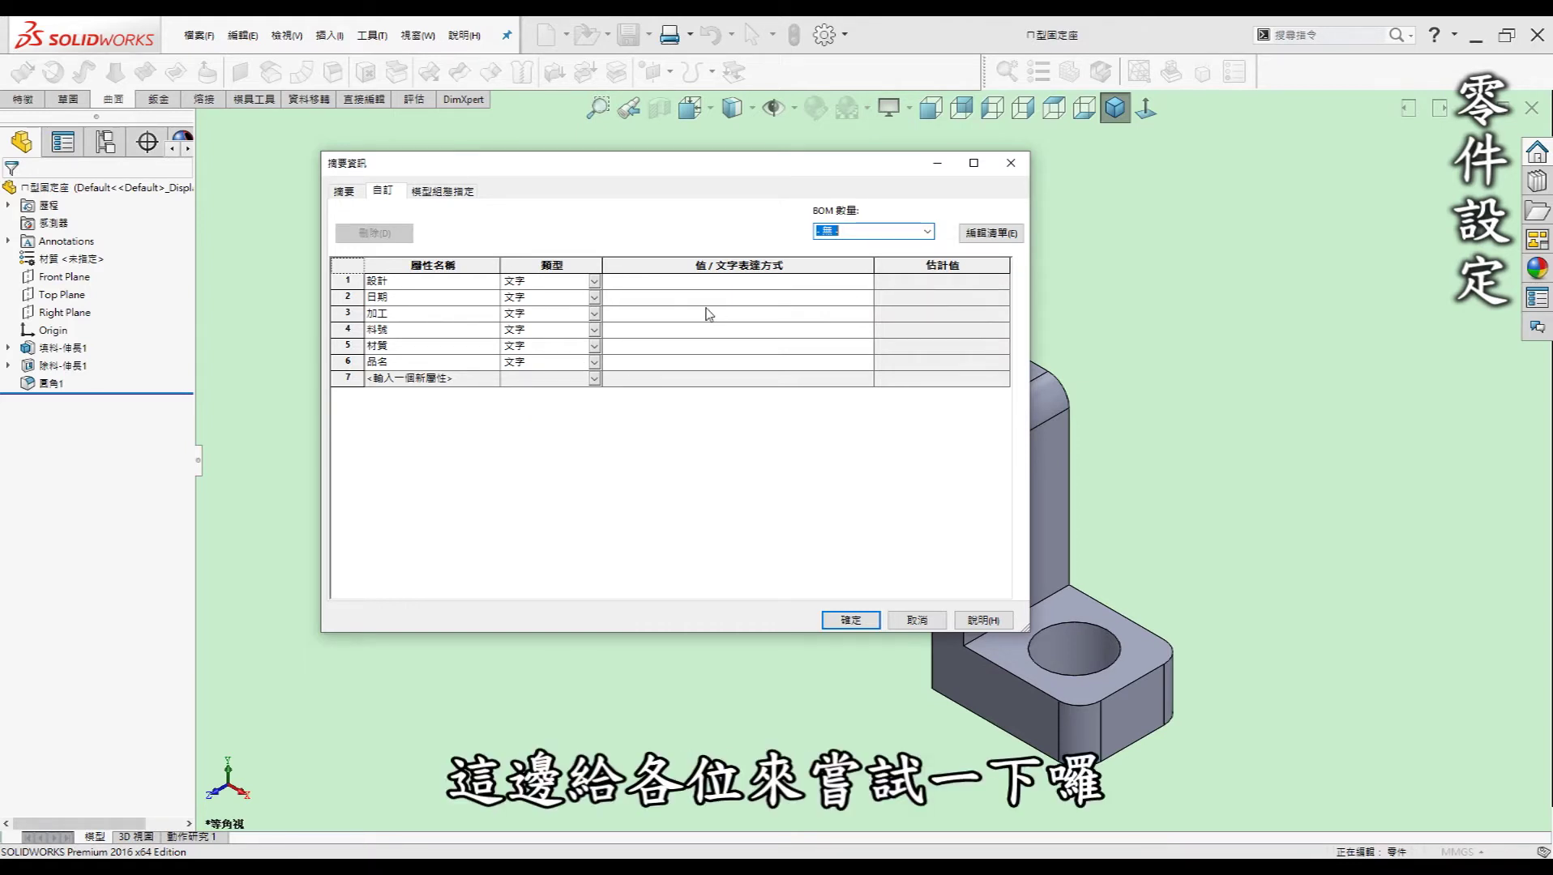
pyautogui.click(642, 282)
pyautogui.write('F')
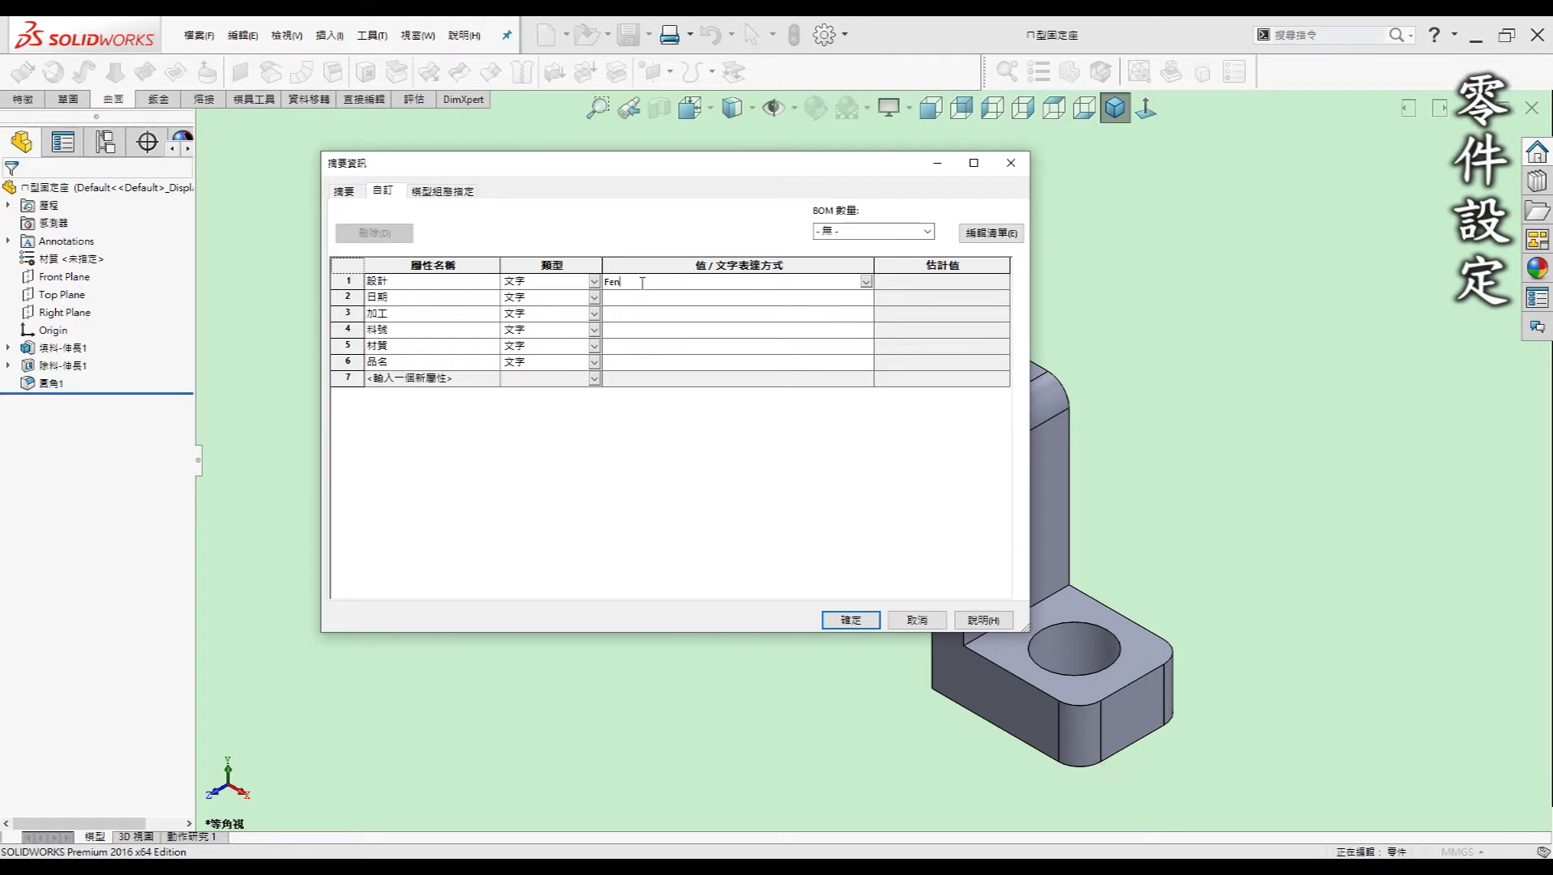
# Step: Fill the properties with the designer's name, 2020/00/00, 3D列印, A00000, PLA and ㄇ型固定座, and apply
pyautogui.write('en')
pyautogui.press('Return')
pyautogui.write('2020/00/00')
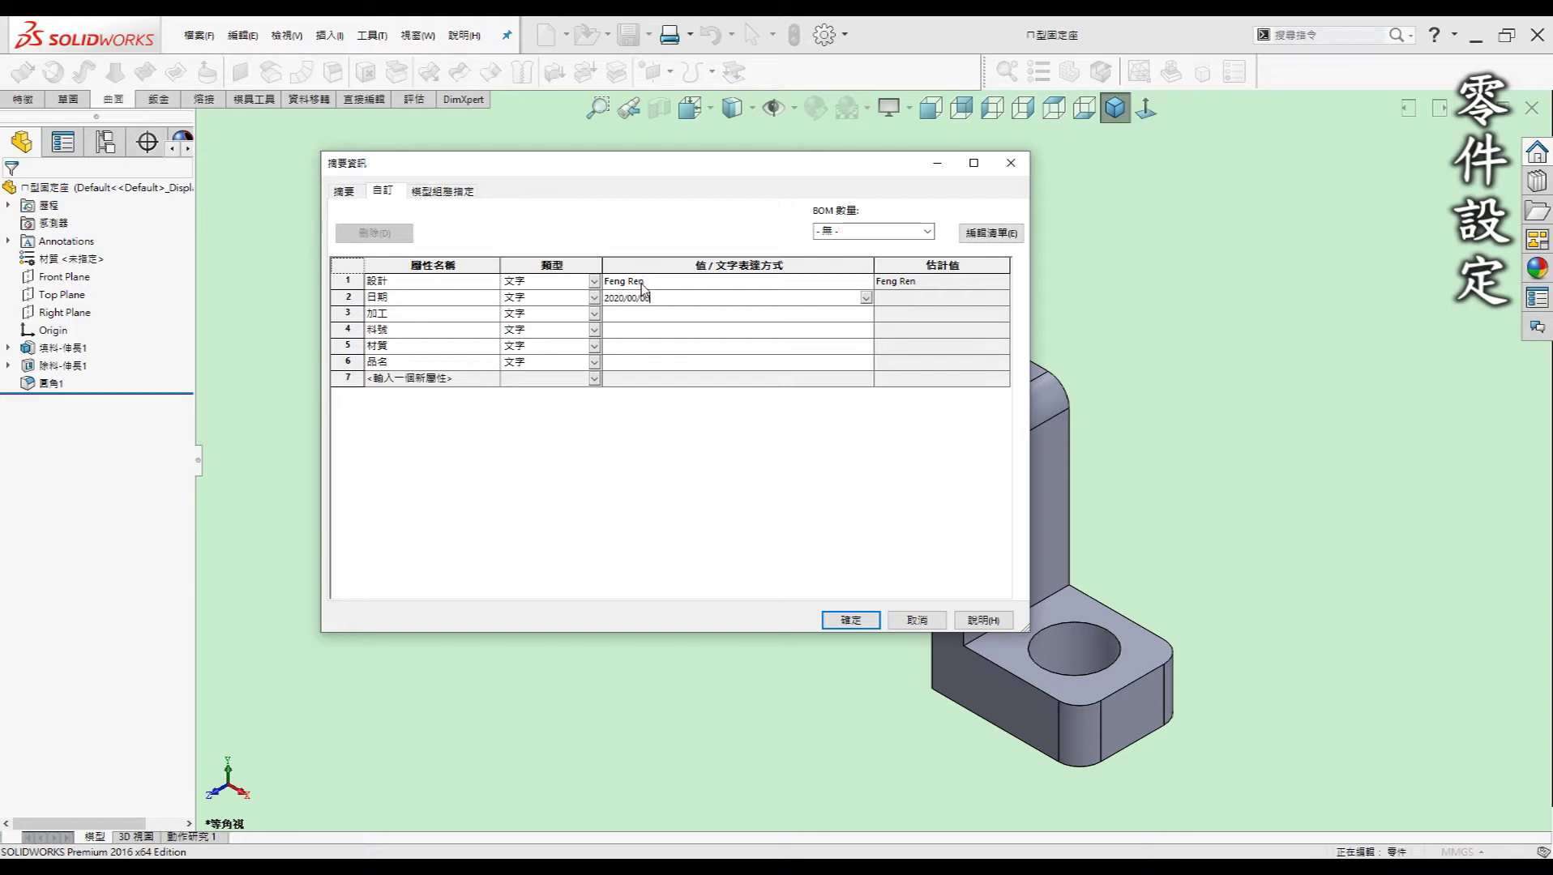
pyautogui.press('Return')
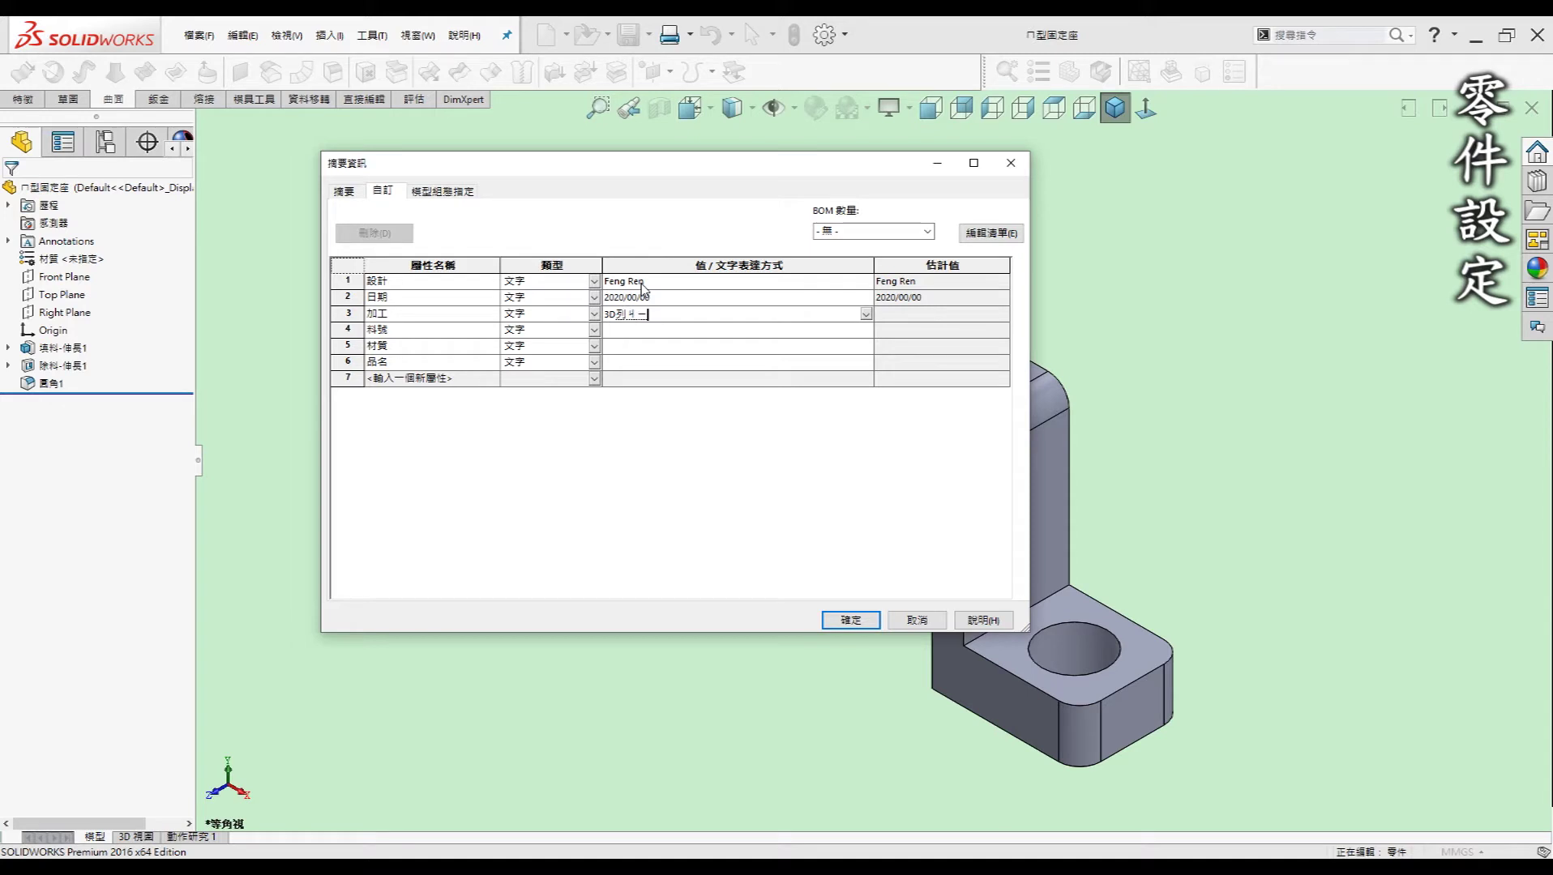
pyautogui.press('Return')
pyautogui.write('A00000')
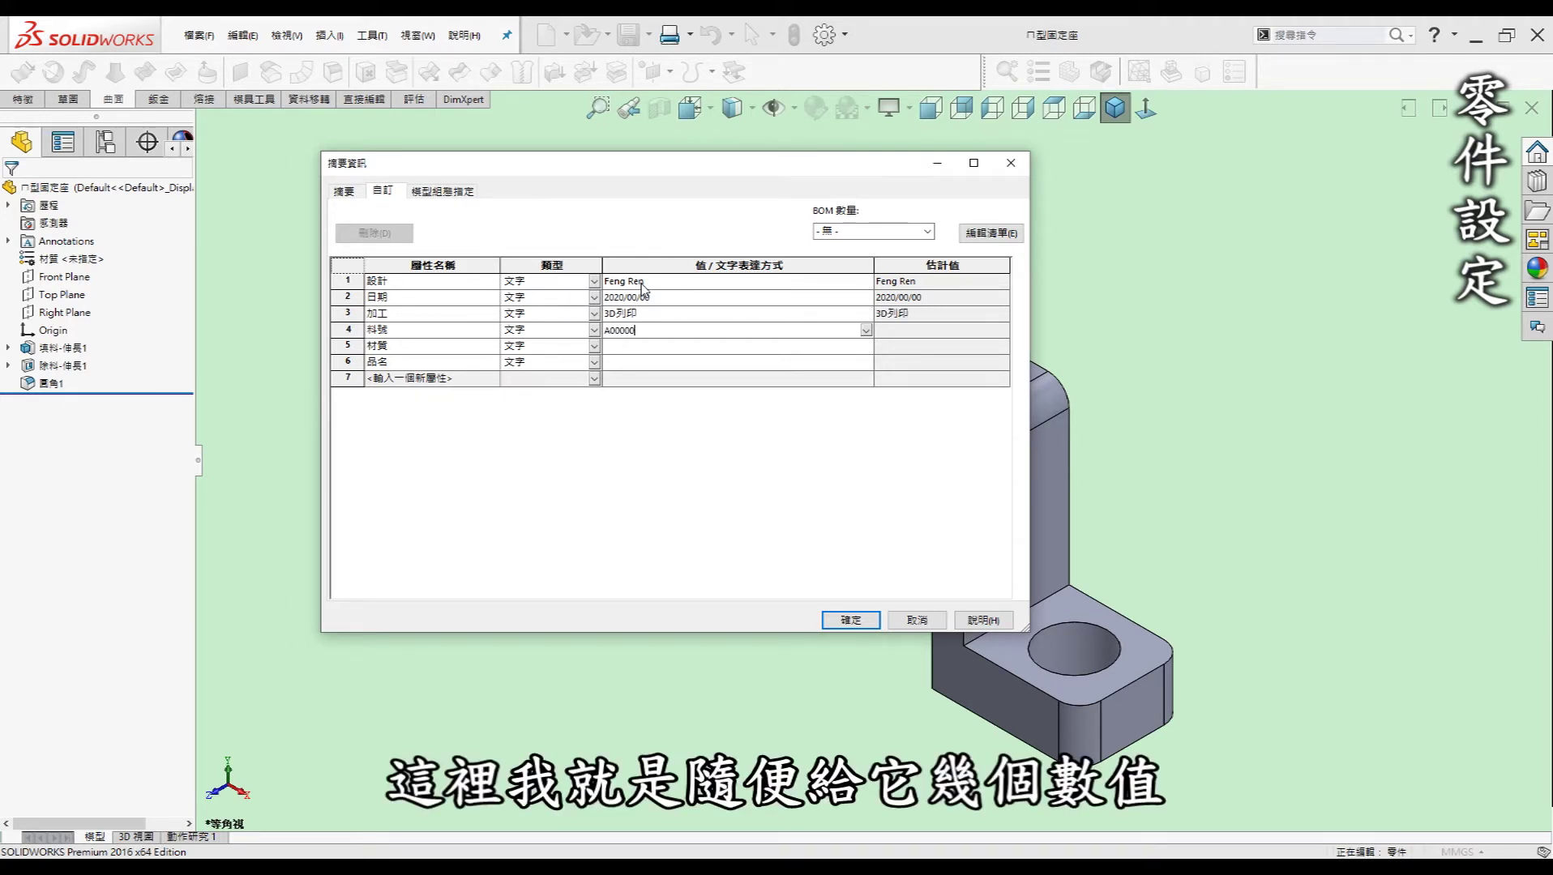
pyautogui.press('Return')
pyautogui.write('PLA')
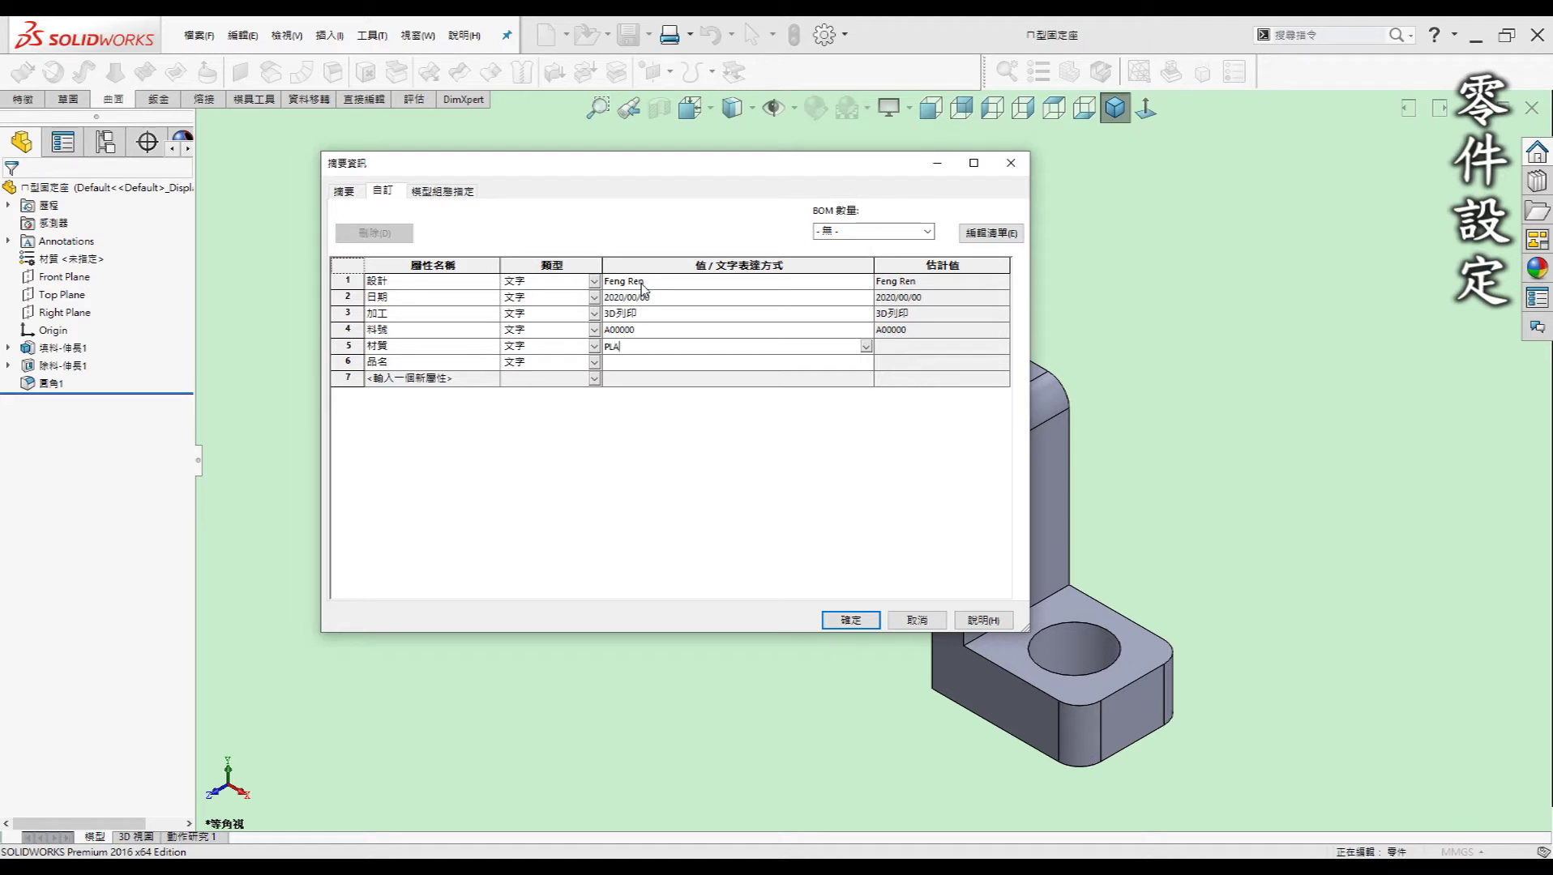
pyautogui.press('Return')
pyautogui.write('ㄇ型固定座')
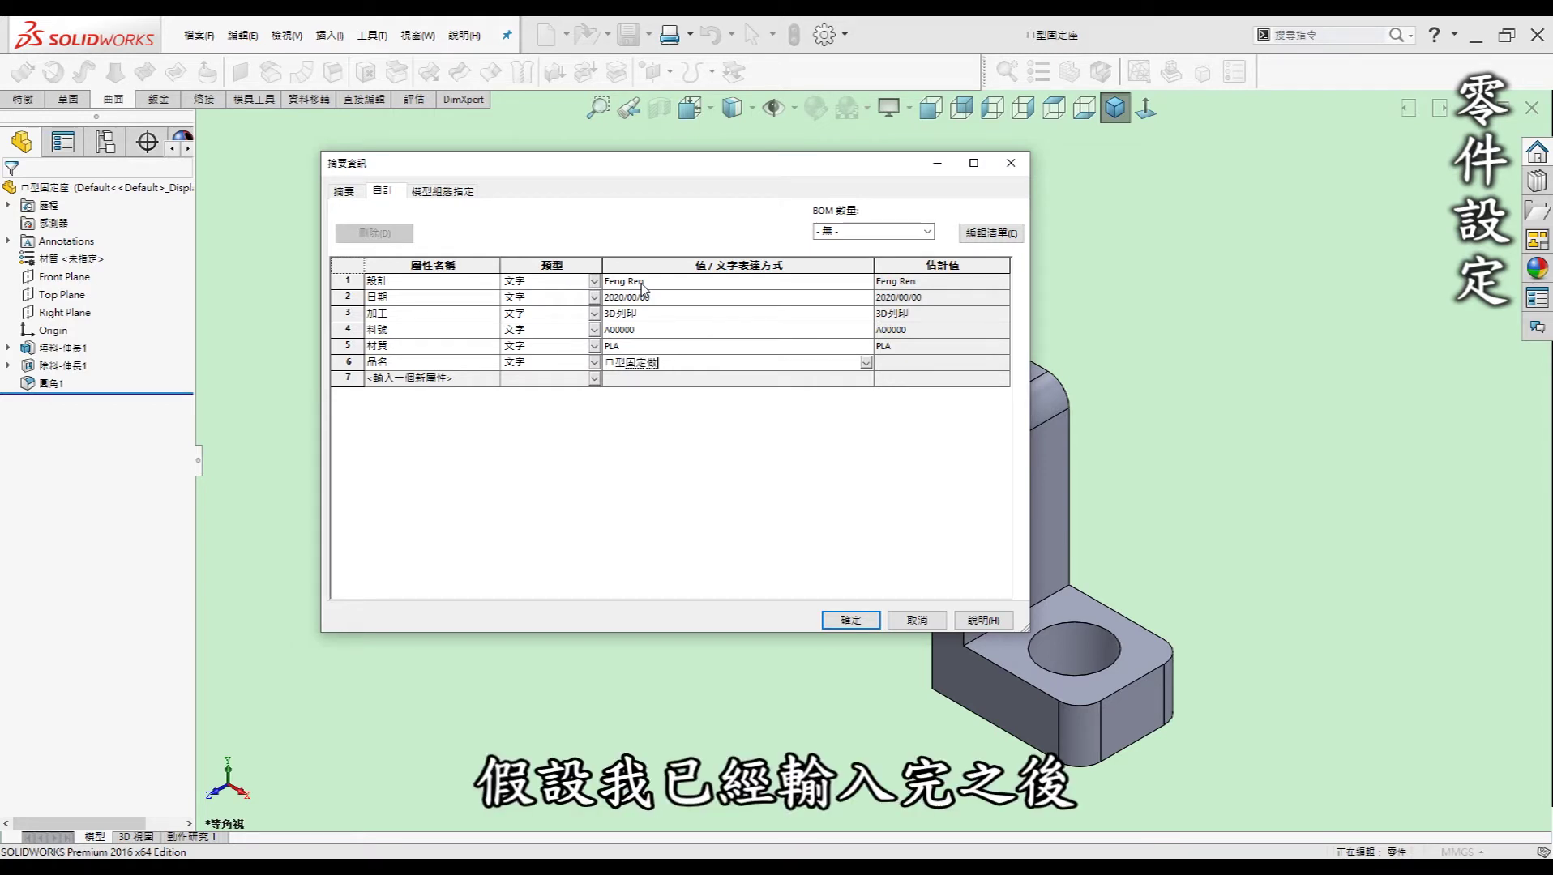
pyautogui.press('Down')
pyautogui.press('3')
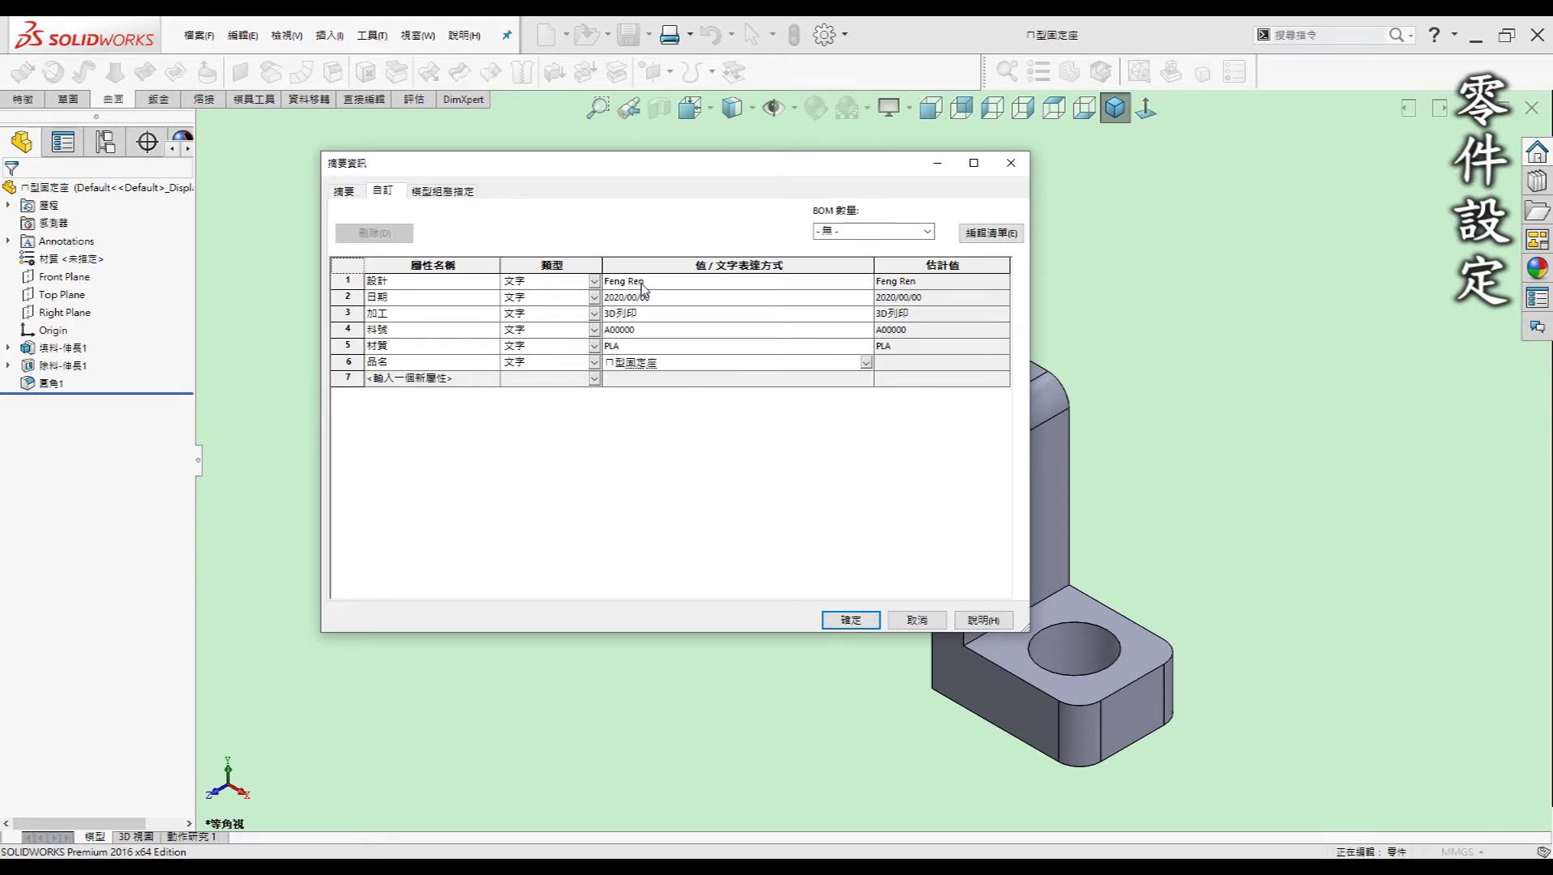
pyautogui.click(850, 620)
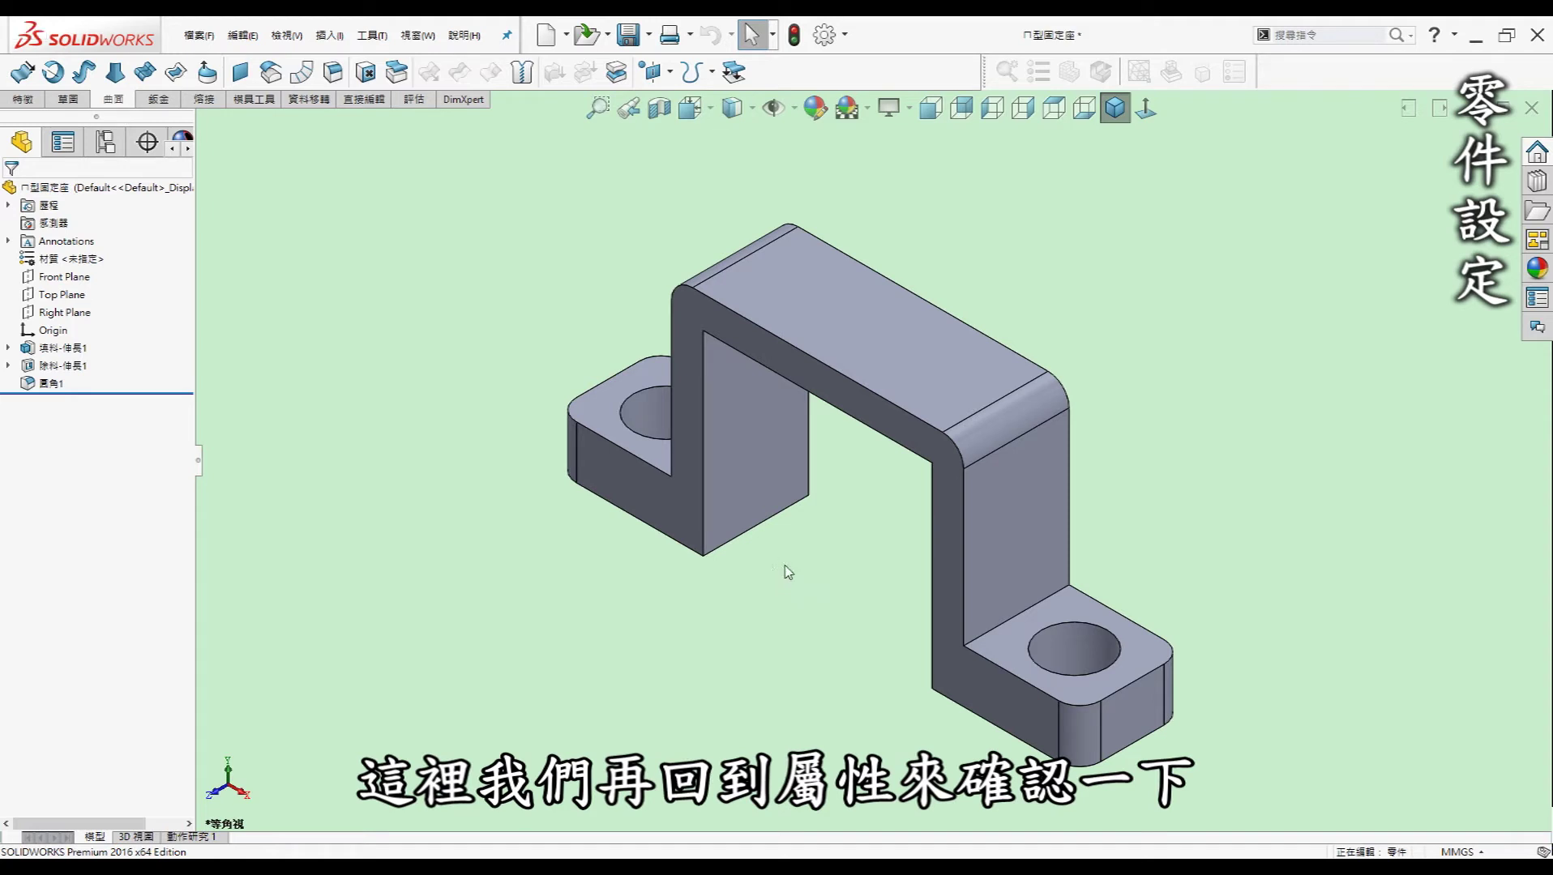
pyautogui.hotkey('alt', 'f')
pyautogui.press('i')
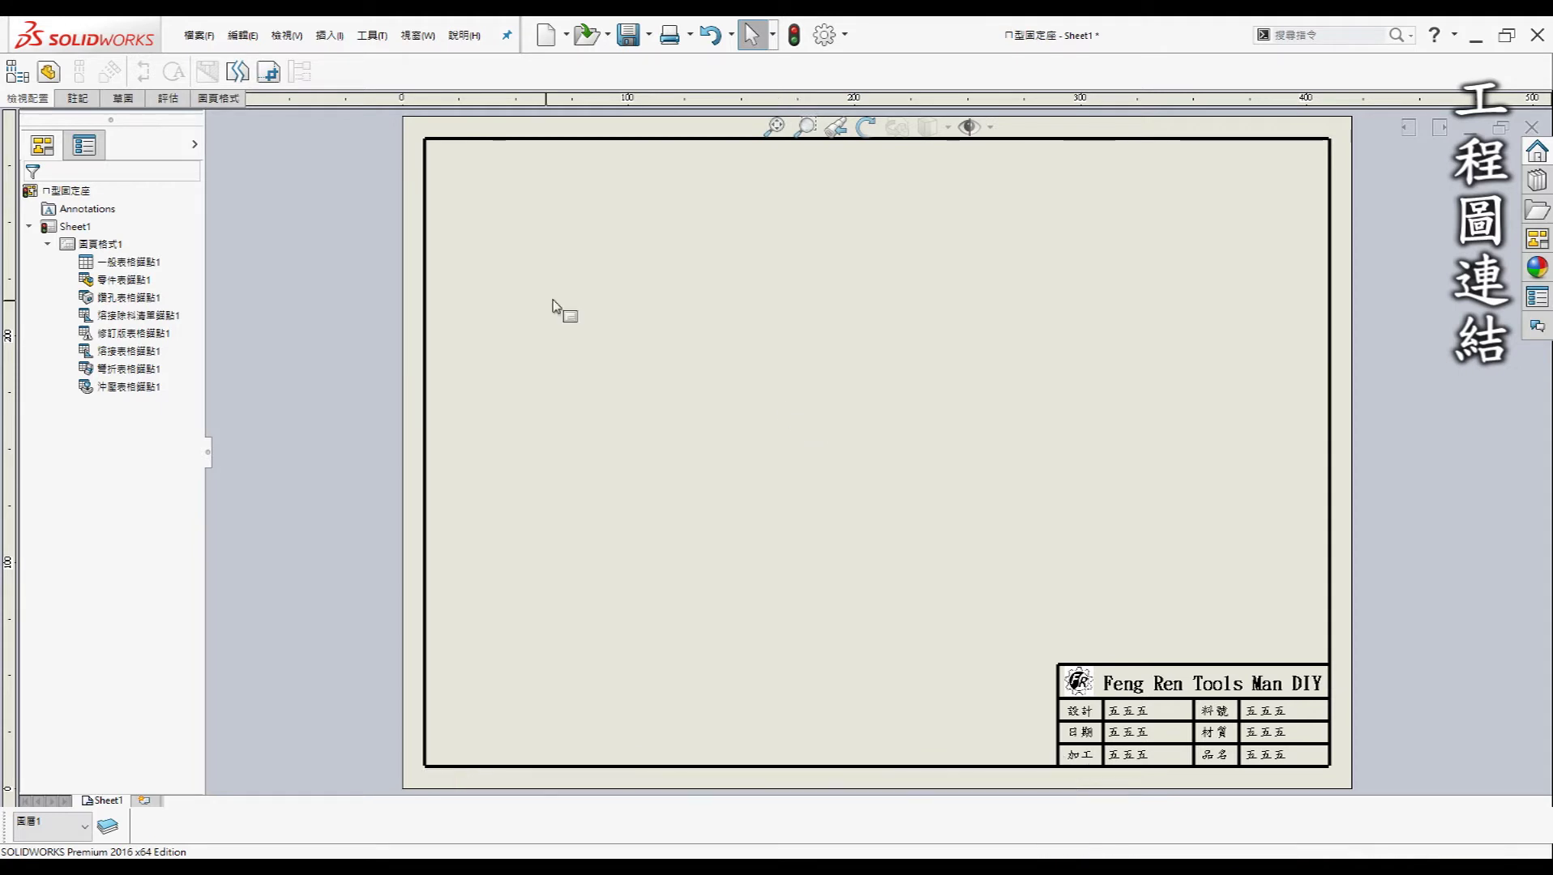
# Step: Place a model view of the open bracket part near the sheet centre
pyautogui.click(51, 73)
pyautogui.doubleClick(108, 314)
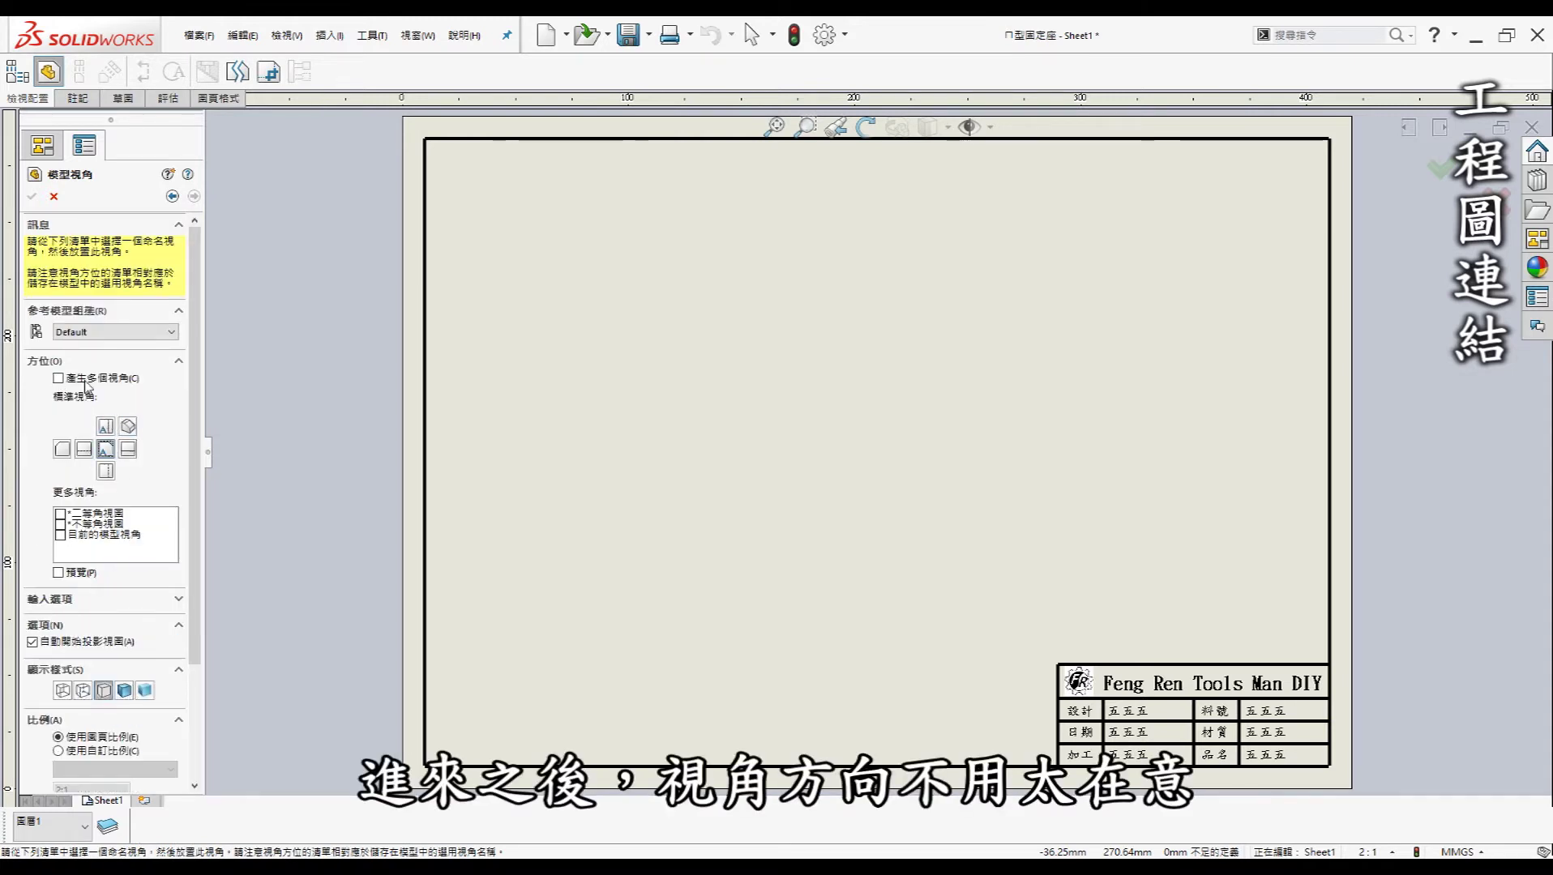
pyautogui.click(723, 439)
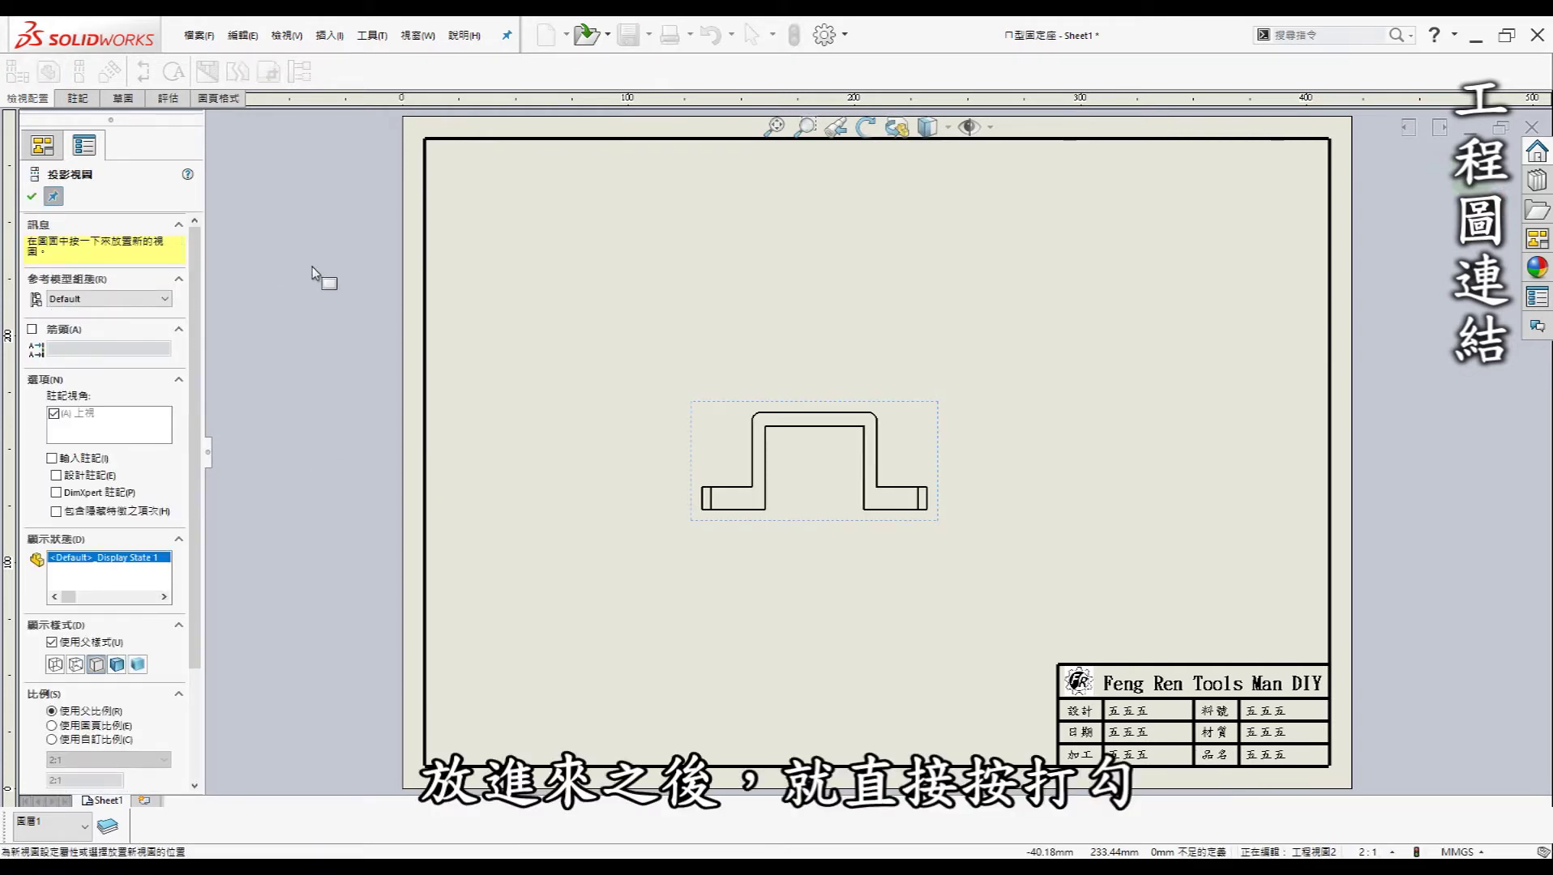
pyautogui.press('Escape')
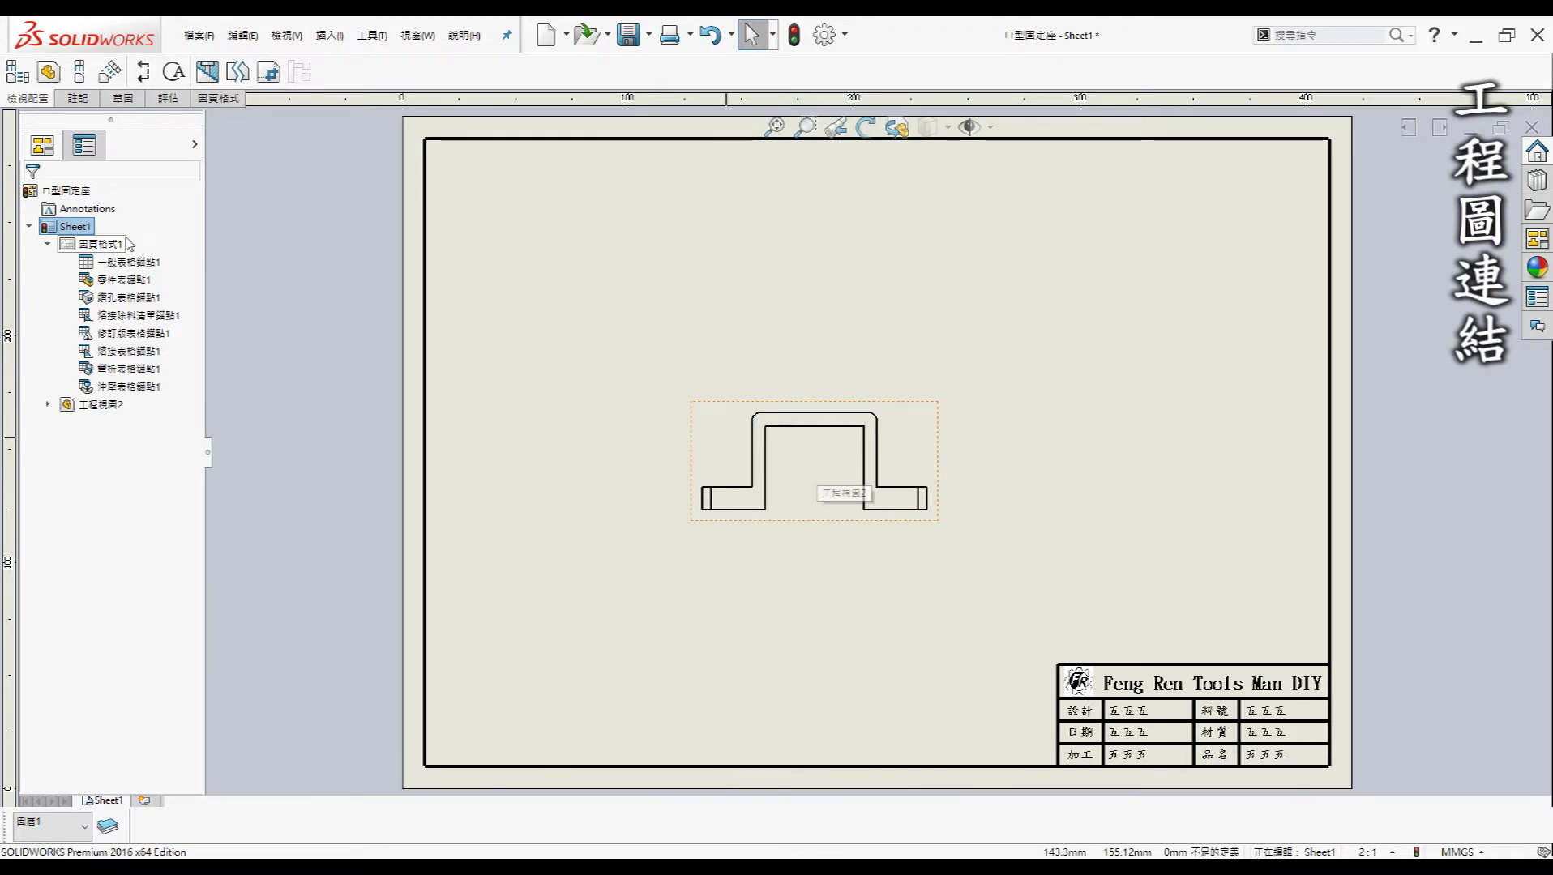
pyautogui.rightClick(85, 243)
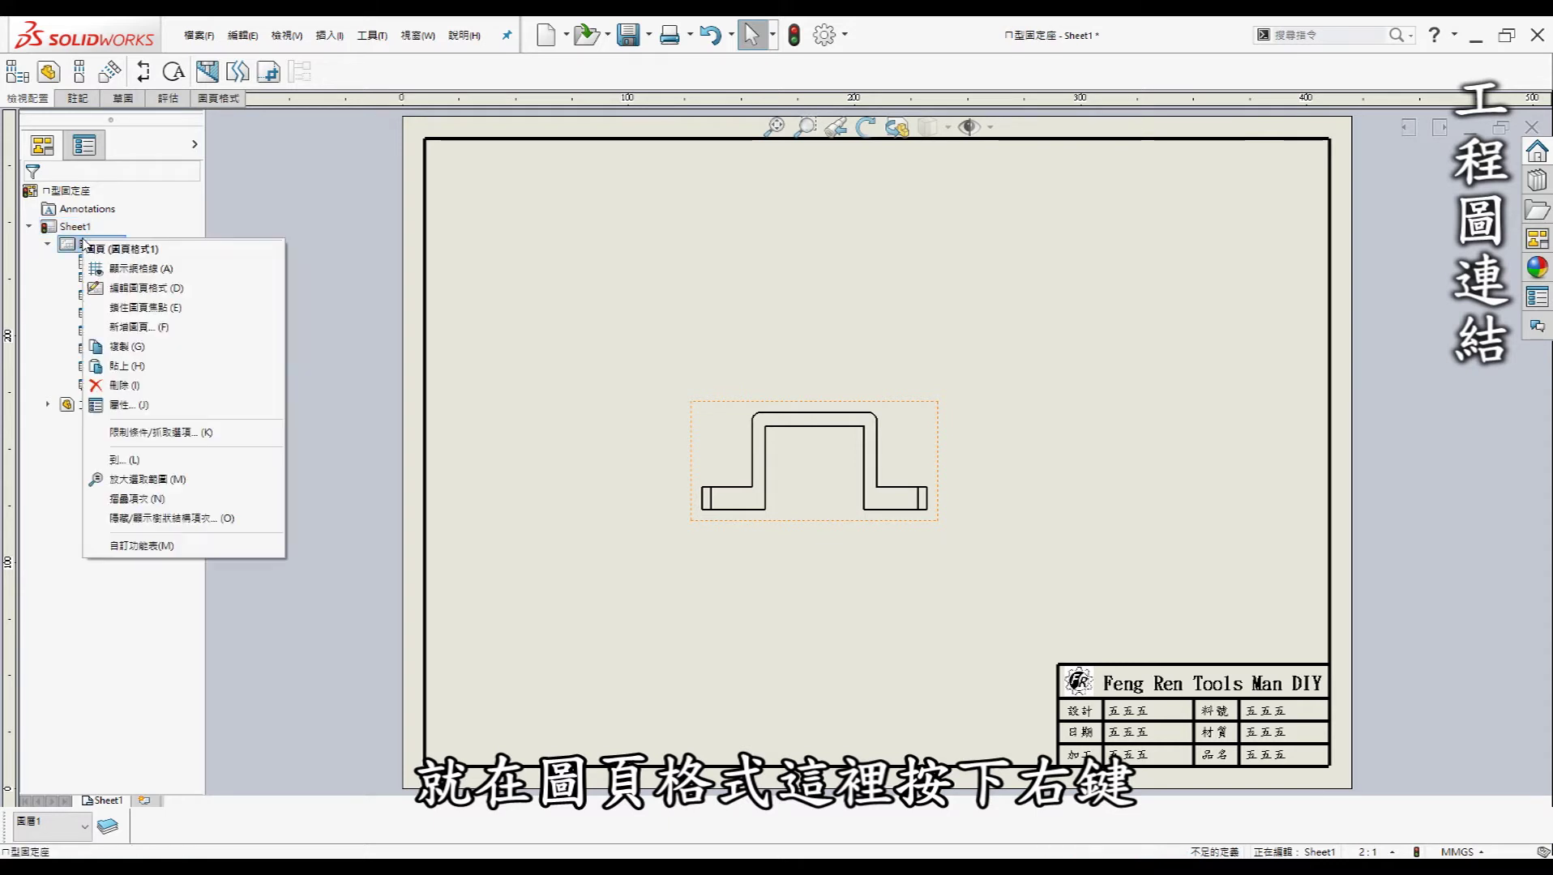
# Step: Enter sheet format editing and zoom in on the title block's 設計 placeholder note
pyautogui.click(162, 290)
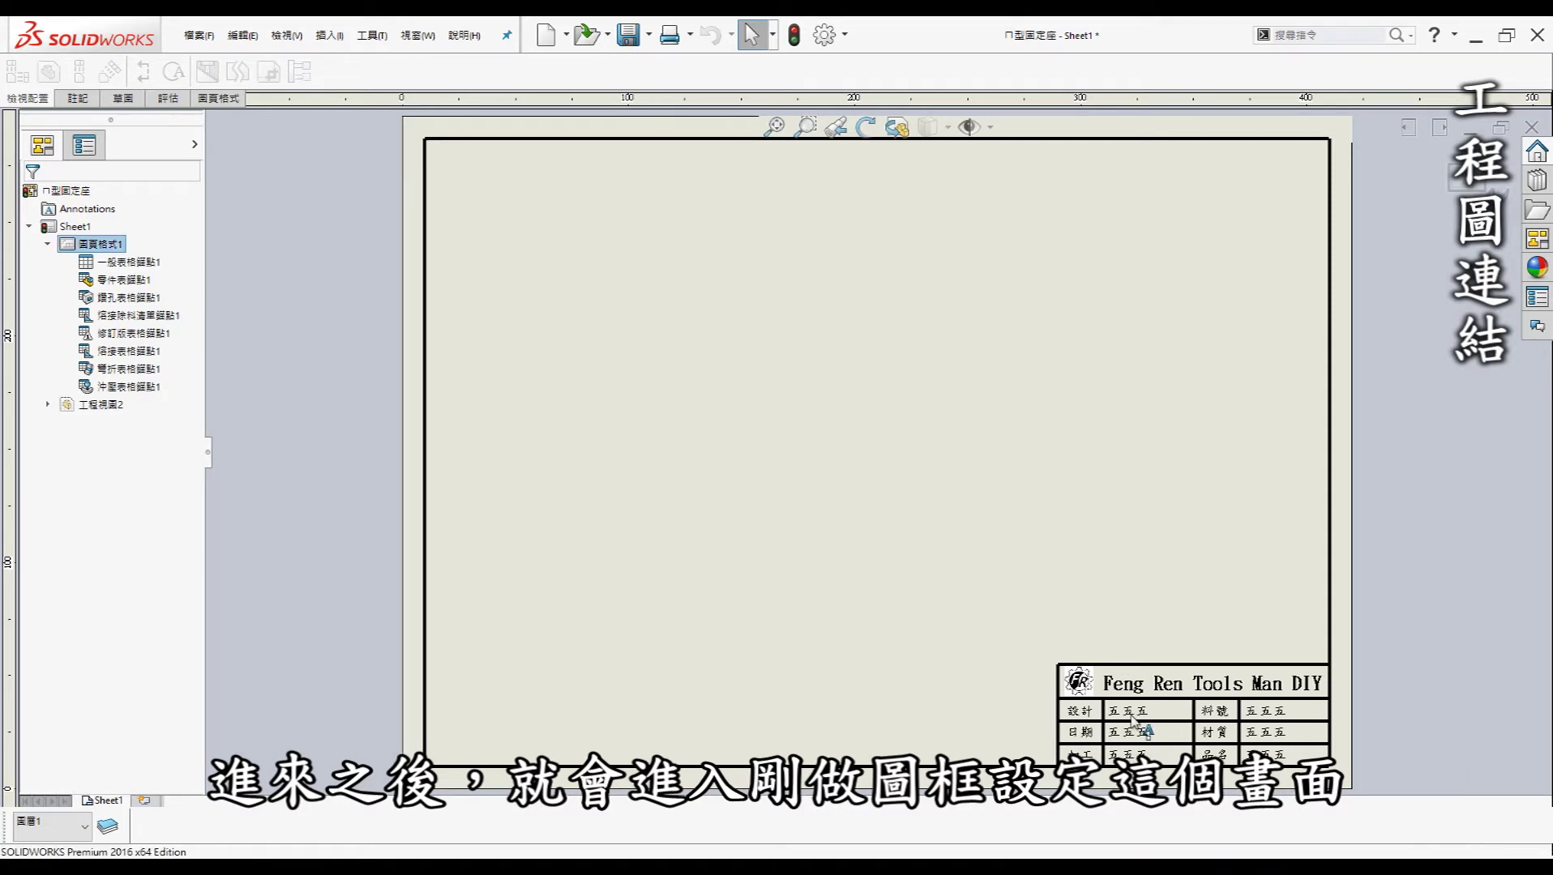
pyautogui.scroll(-3, 1042, 684)
pyautogui.scroll(-3, 1045, 680)
pyautogui.scroll(2, 1037, 616)
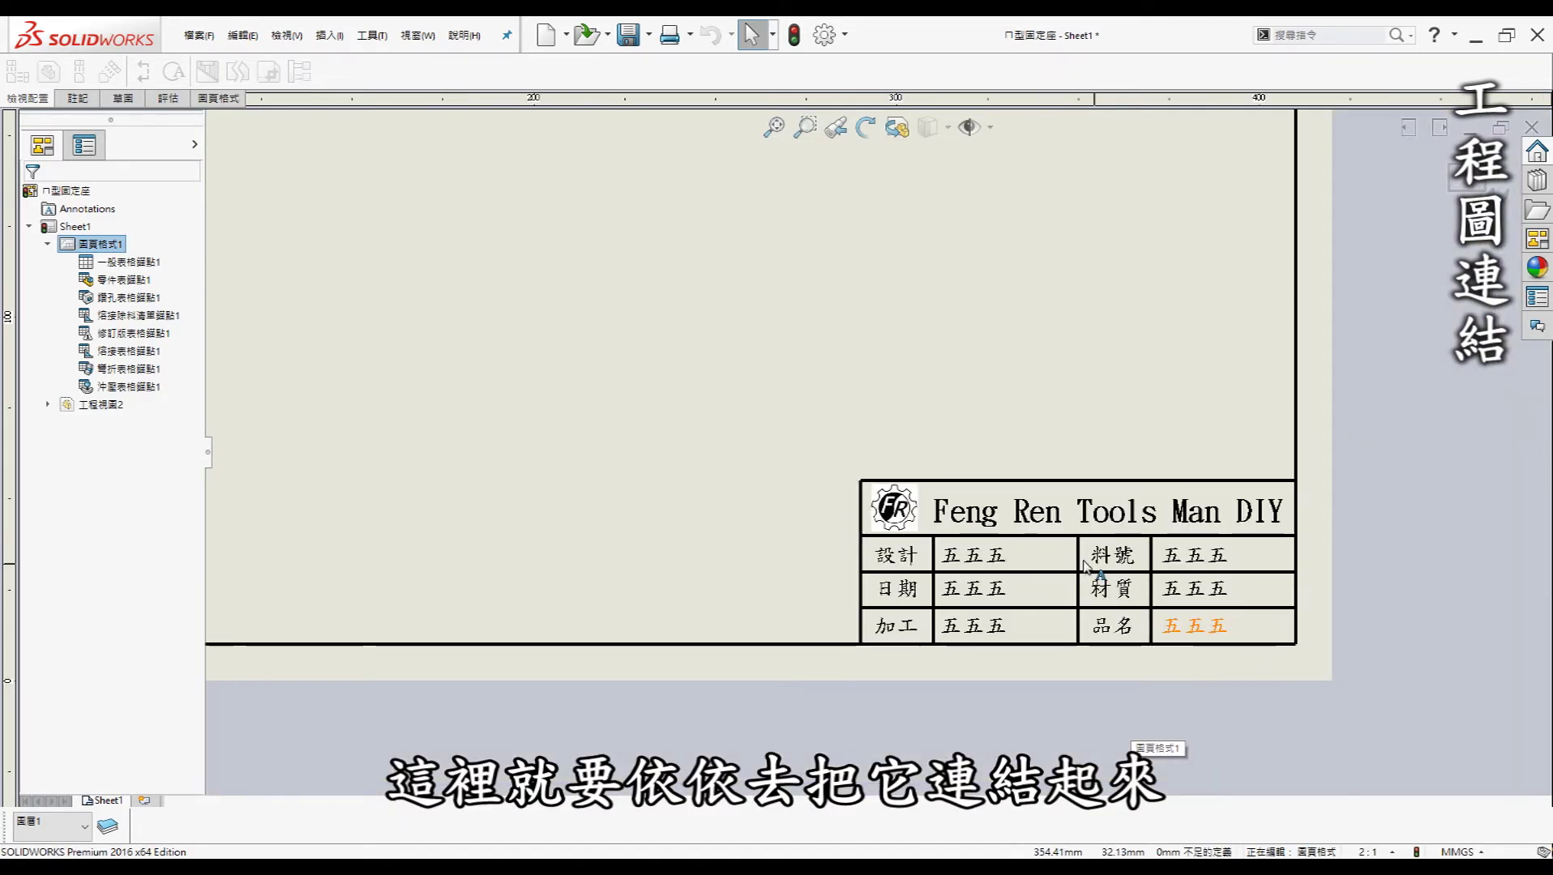
pyautogui.scroll(-2, 976, 530)
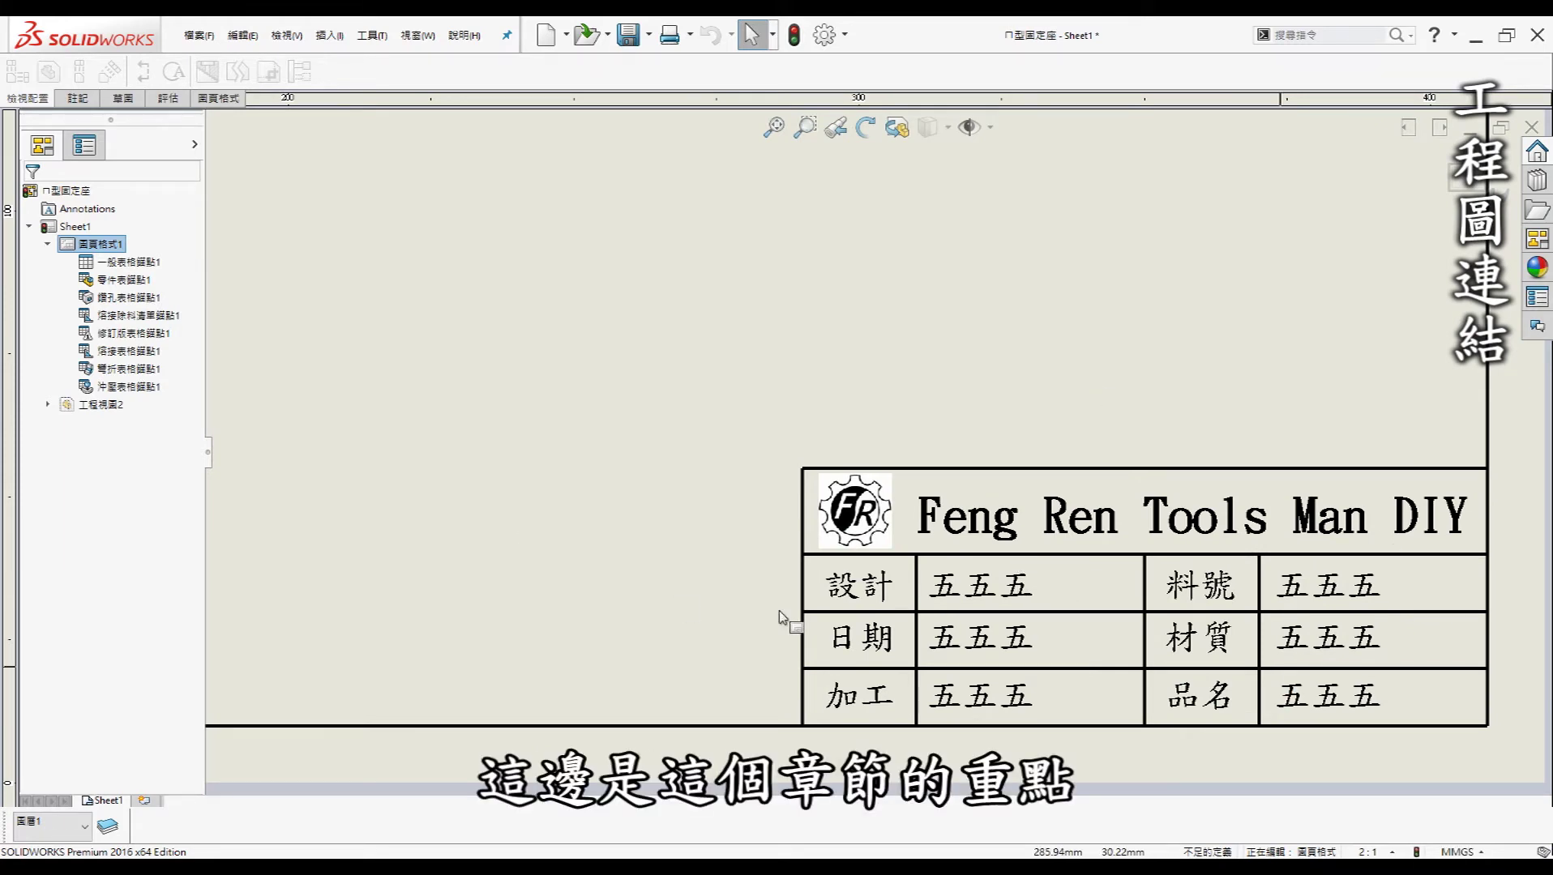
pyautogui.scroll(-1, 1033, 586)
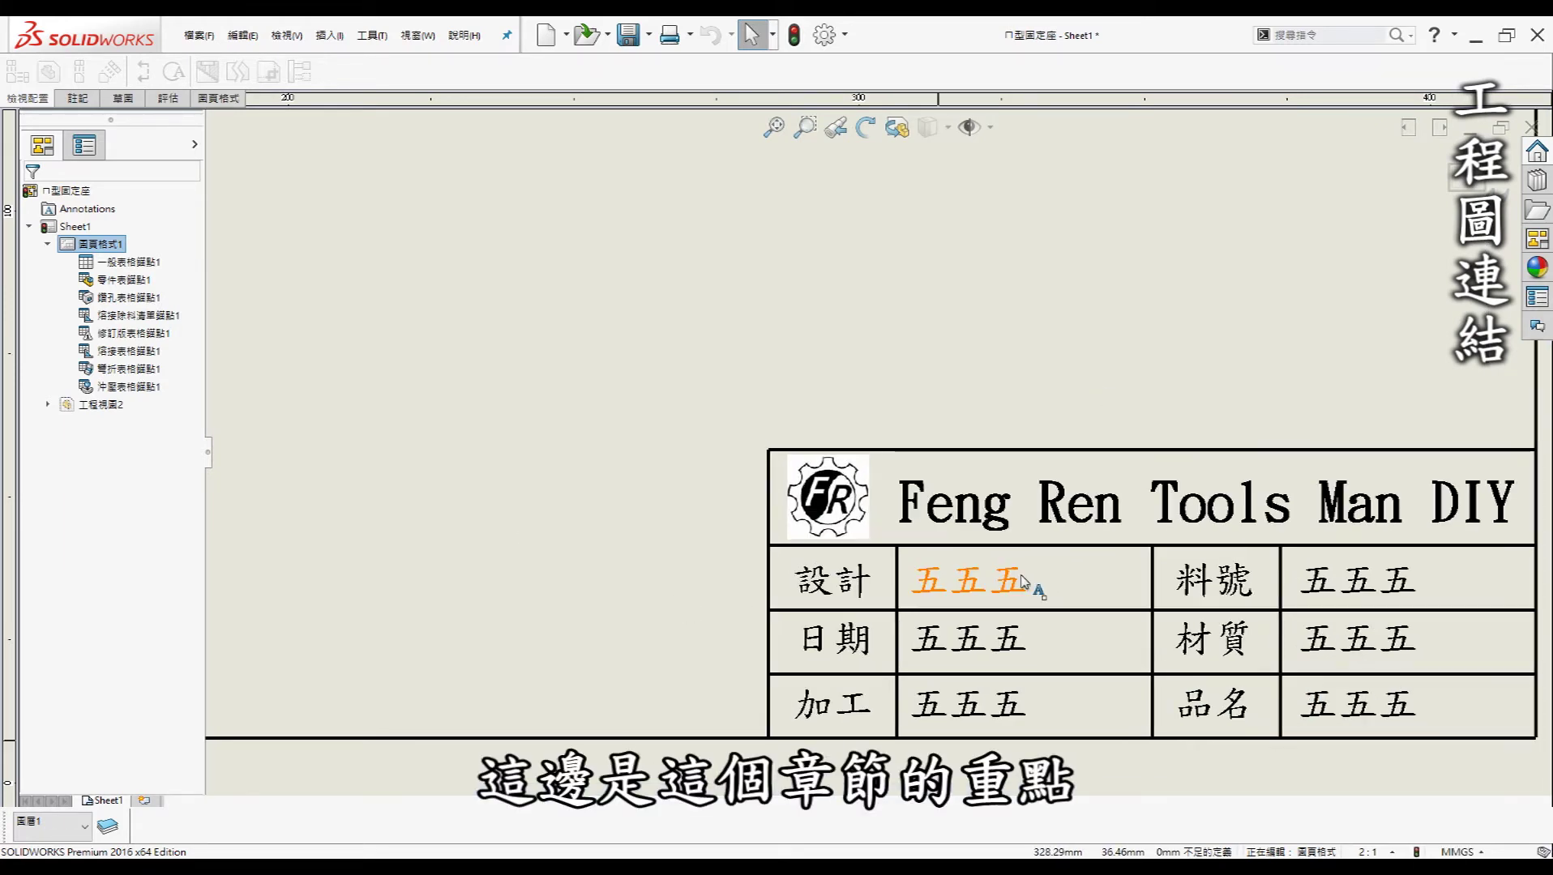
pyautogui.scroll(-2, 1029, 589)
pyautogui.scroll(2, 998, 571)
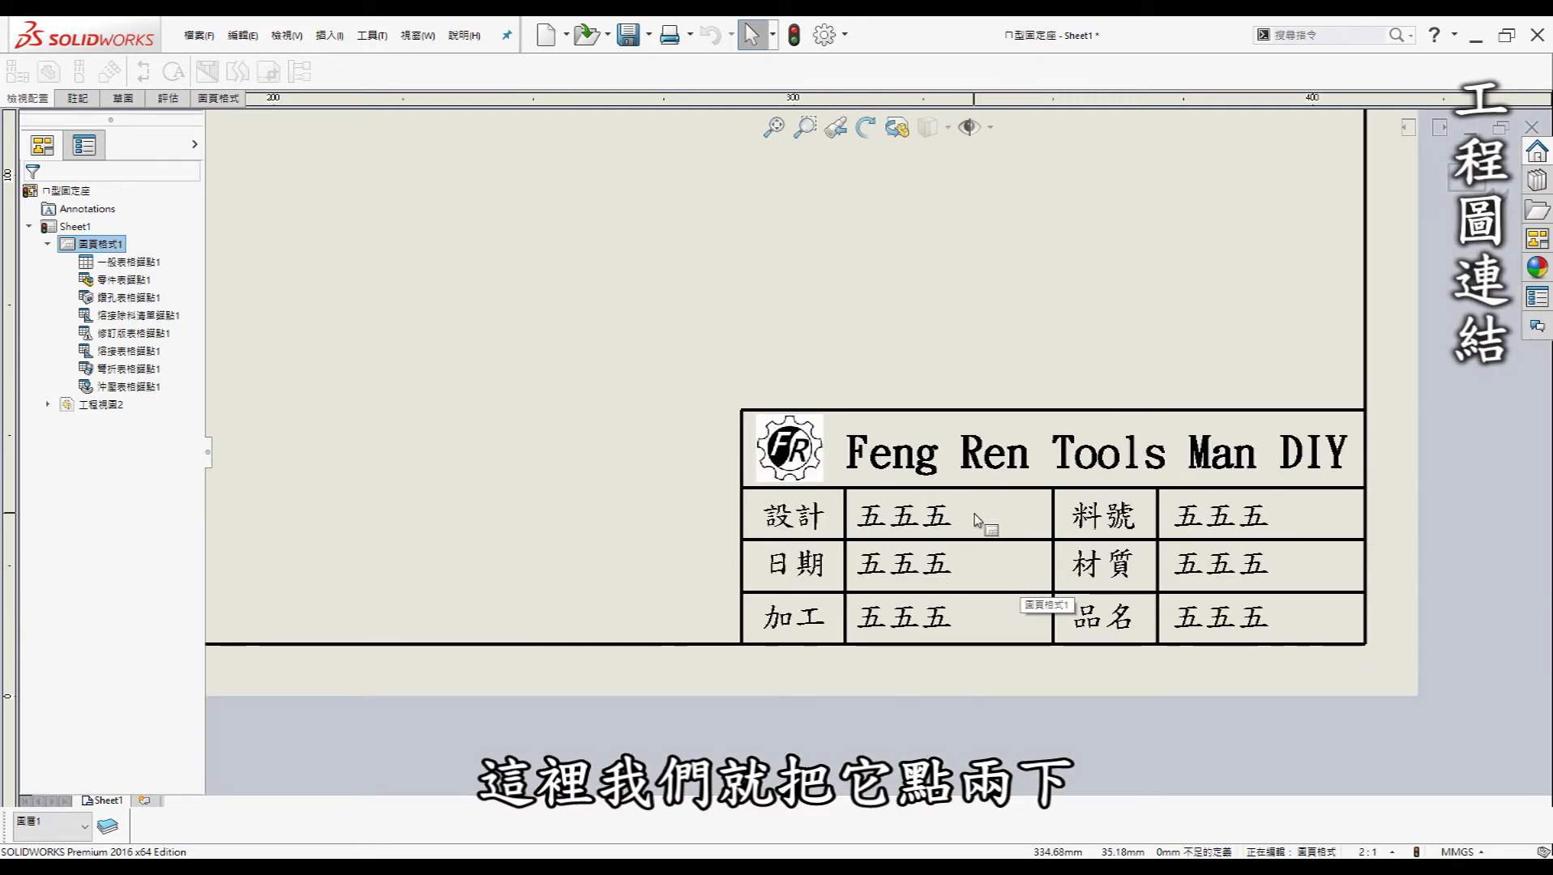
pyautogui.doubleClick(940, 517)
# Step: Replace the 設計 note's 五五五 text with a link to the model's 設計 property
pyautogui.moveTo(944, 515); pyautogui.dragTo(853, 515)
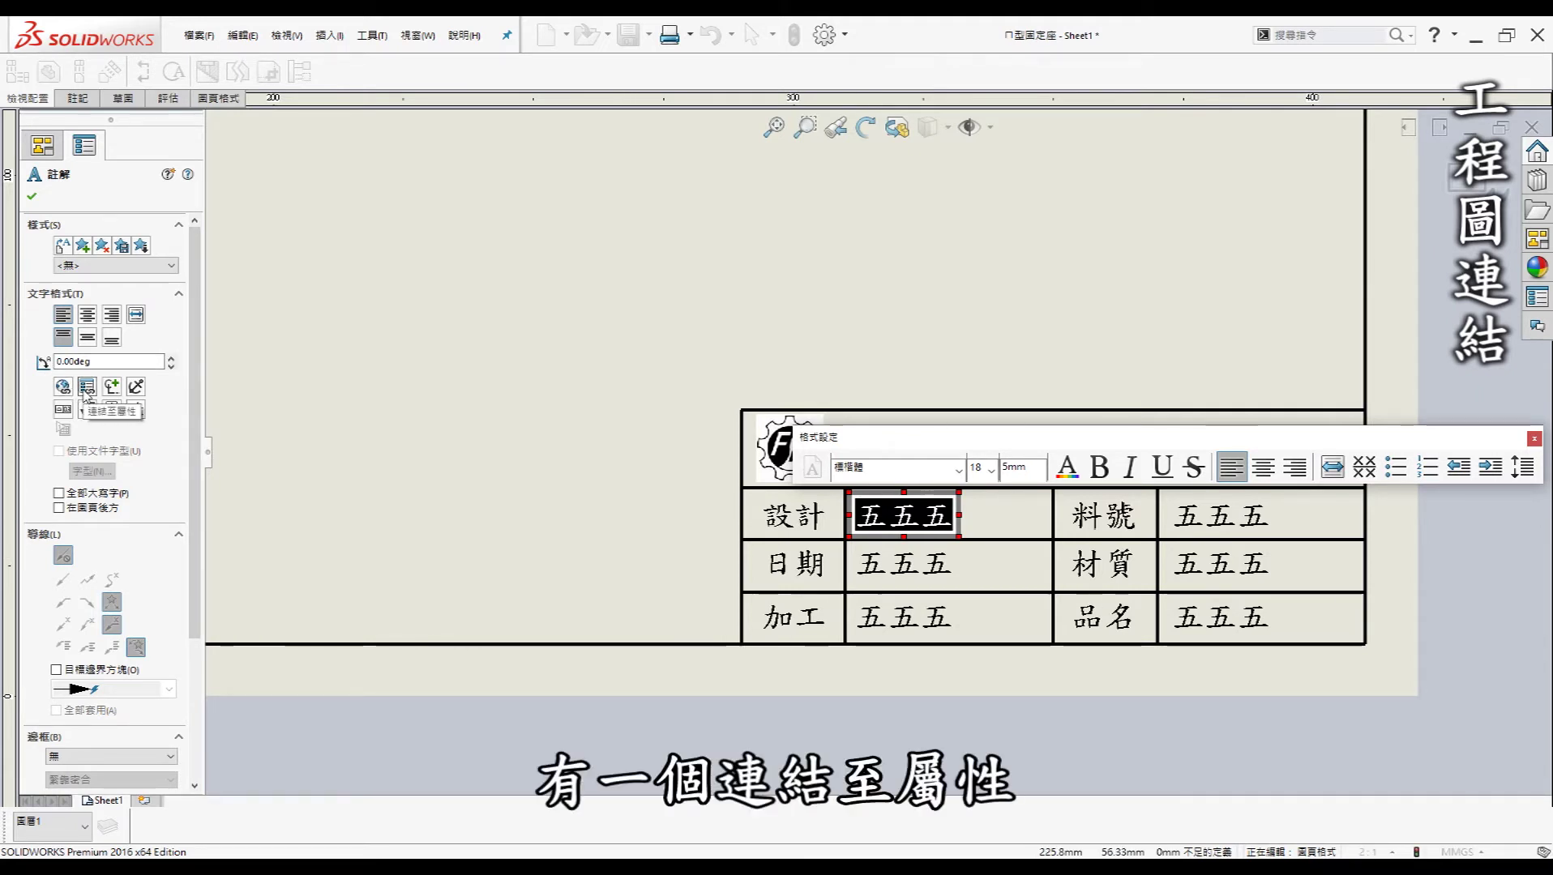
pyautogui.click(86, 387)
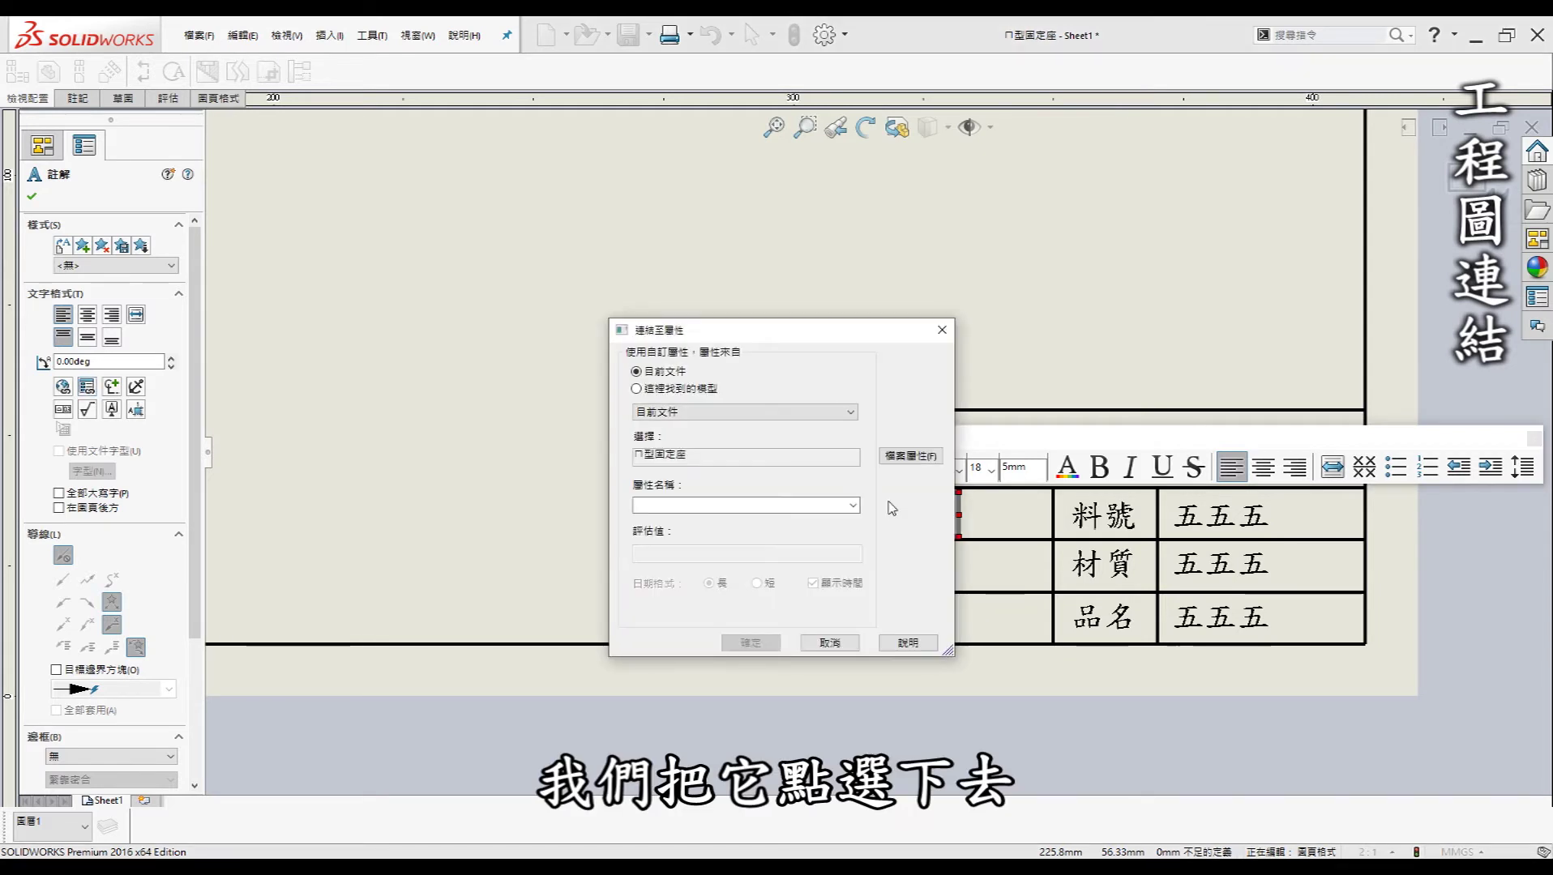
pyautogui.click(682, 390)
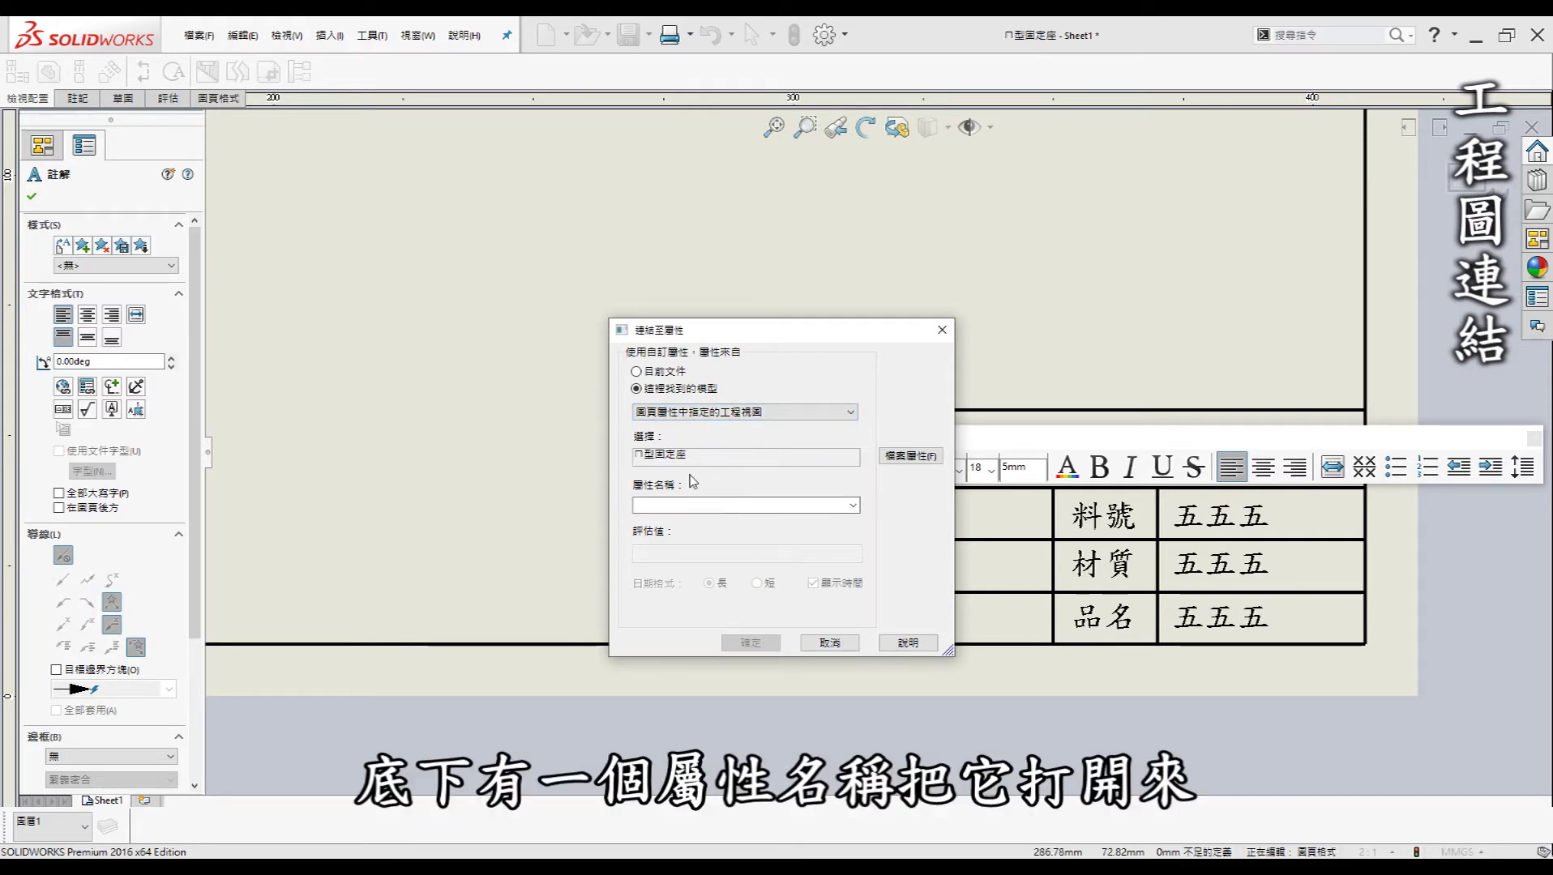
pyautogui.click(853, 505)
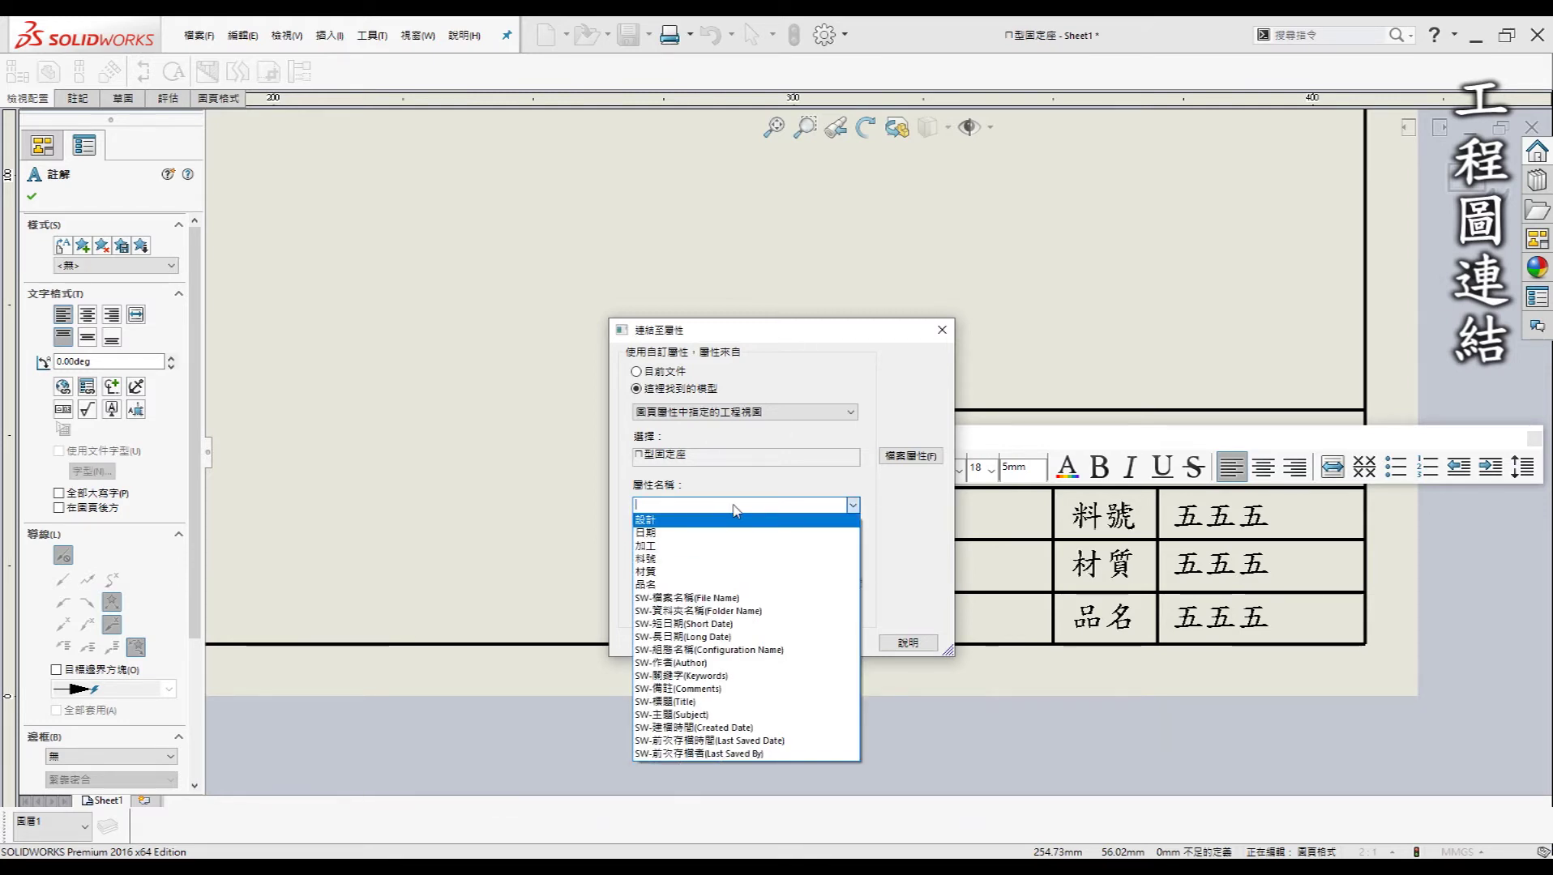
pyautogui.click(649, 520)
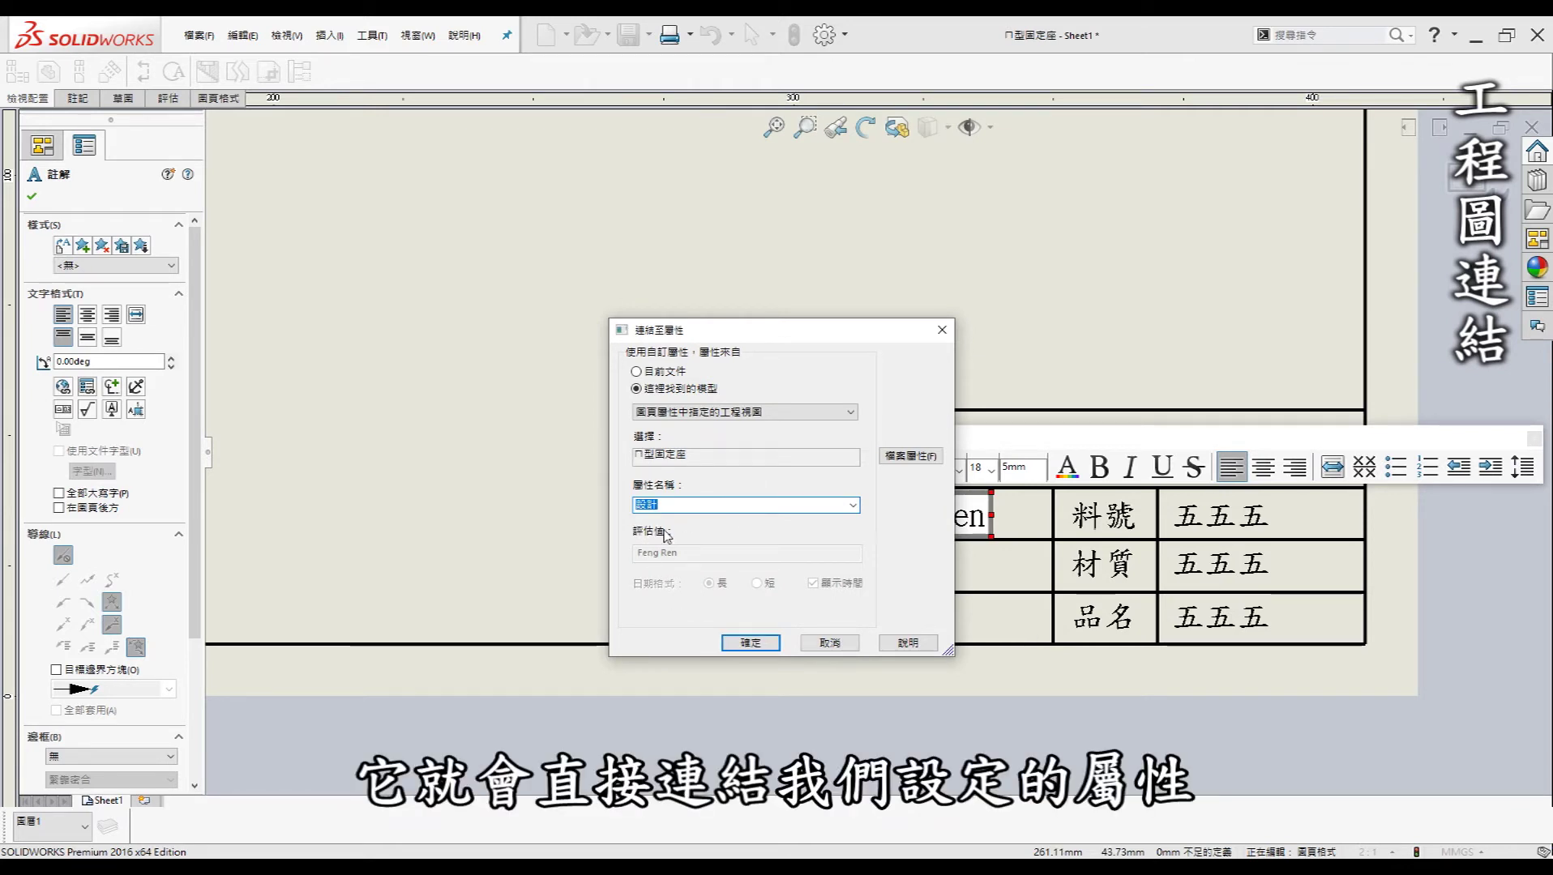
pyautogui.click(750, 643)
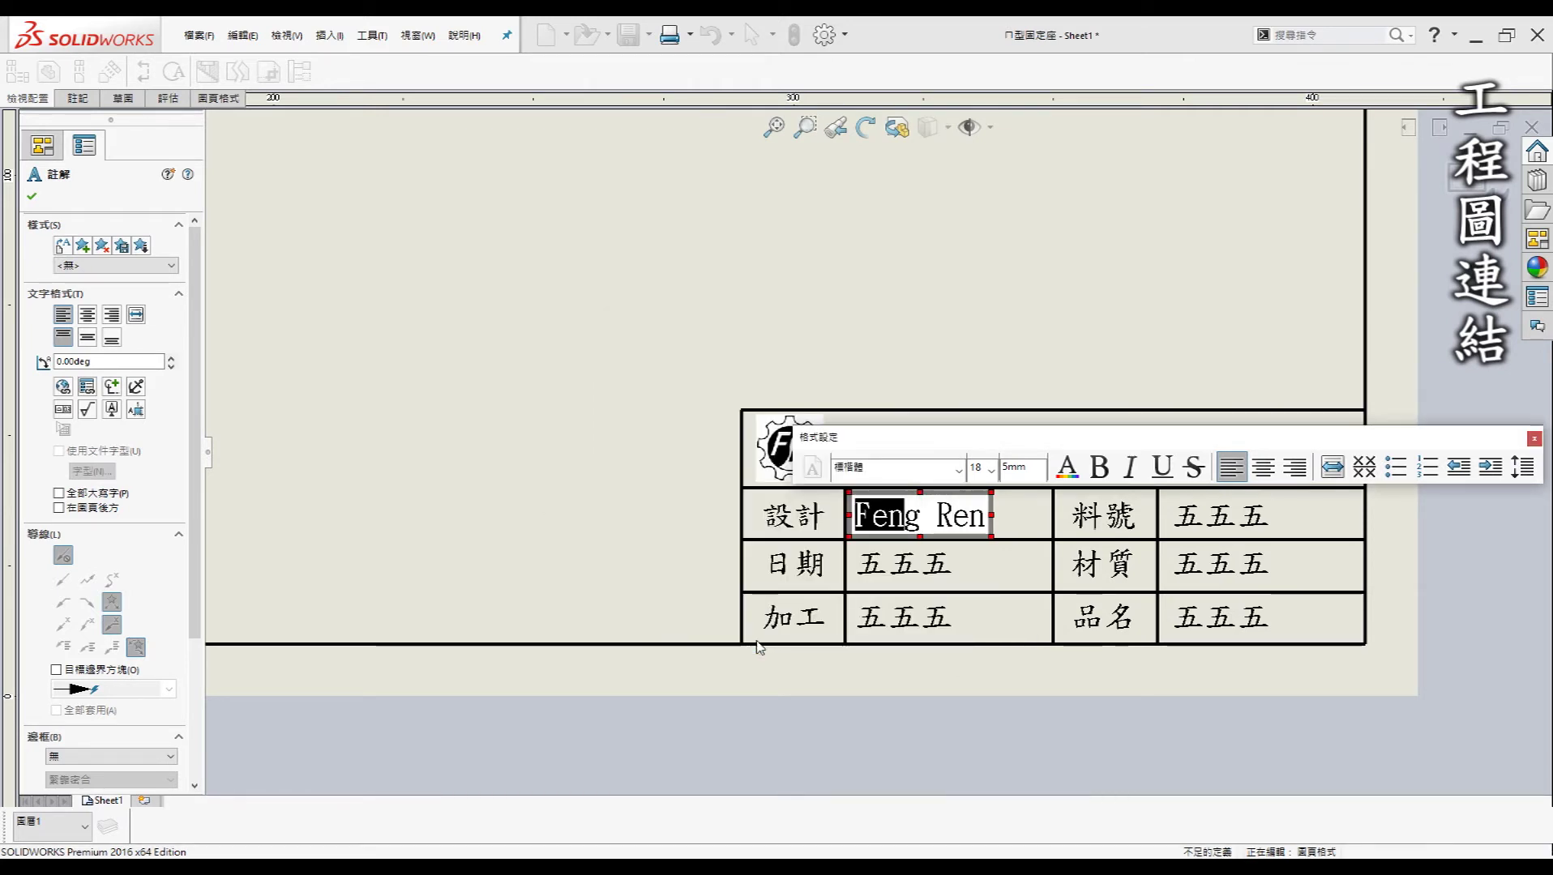
pyautogui.click(598, 393)
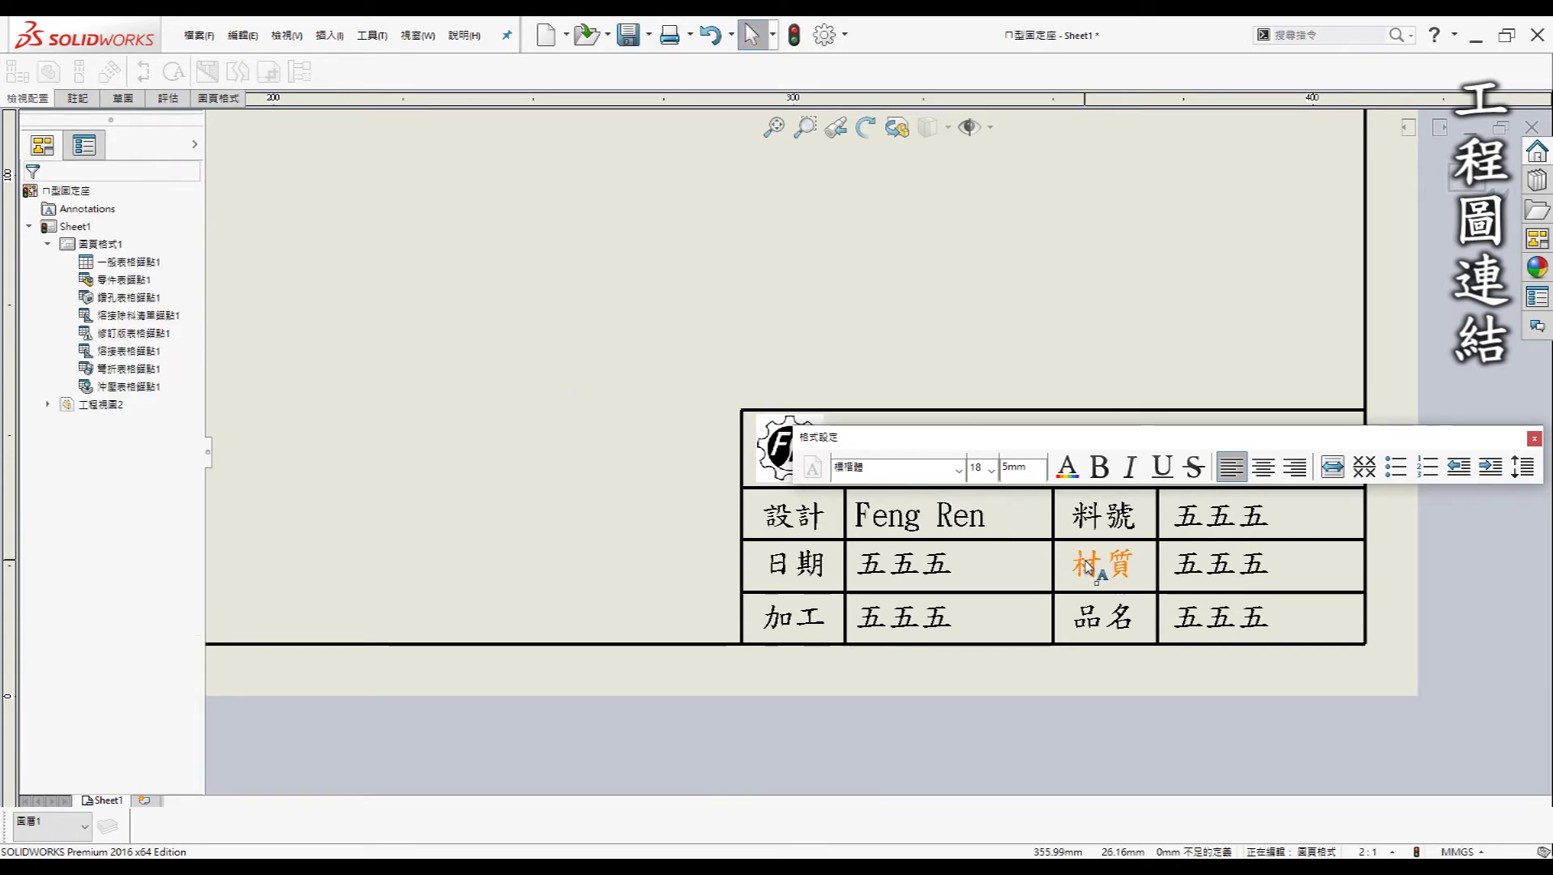
pyautogui.click(886, 528)
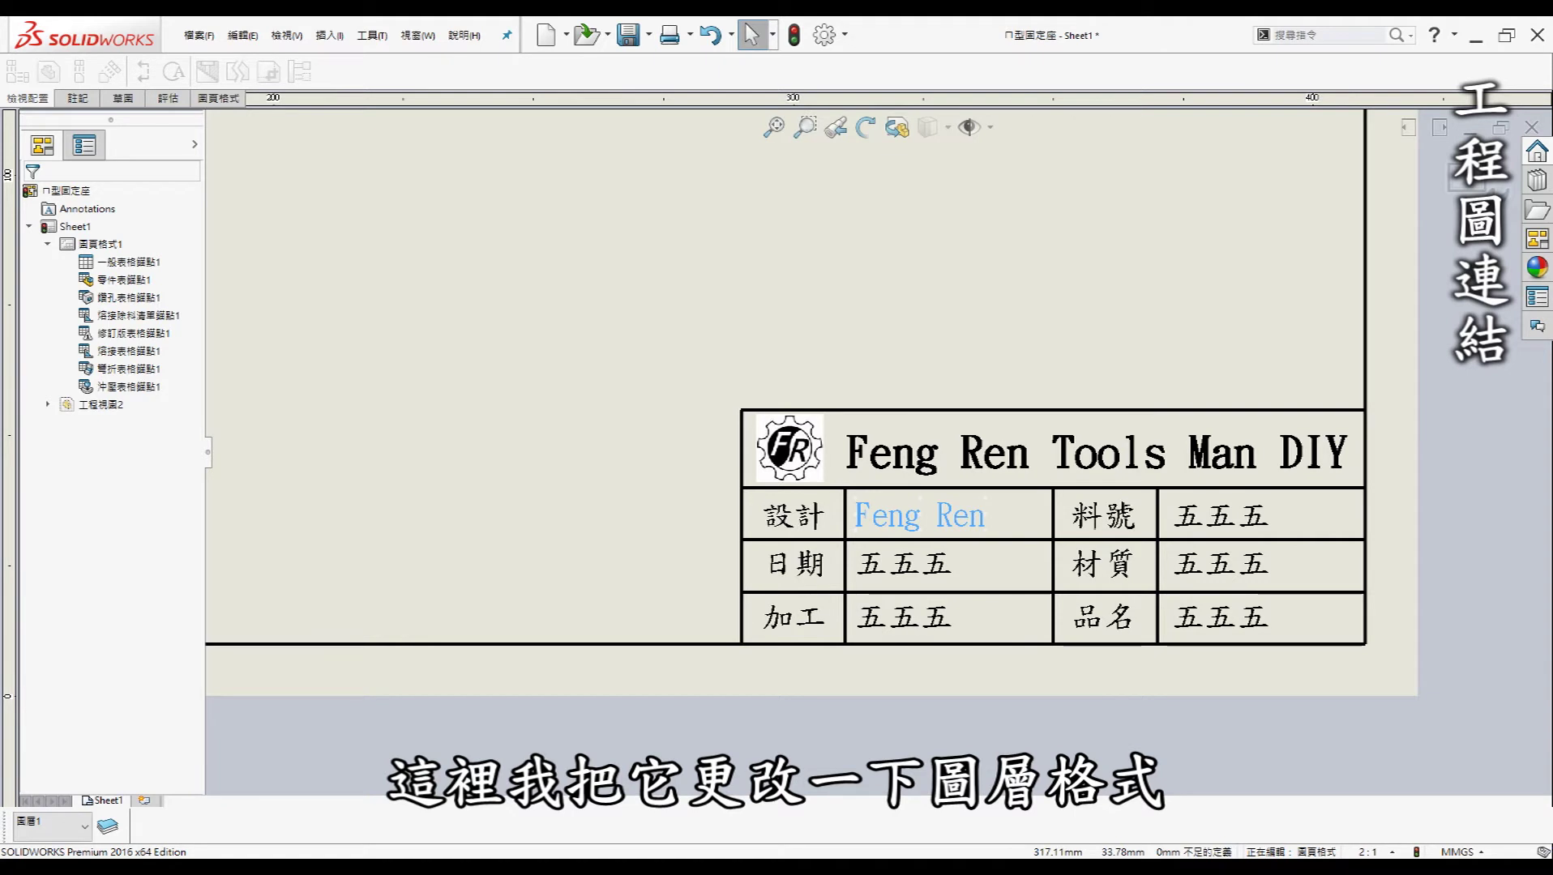
pyautogui.click(108, 826)
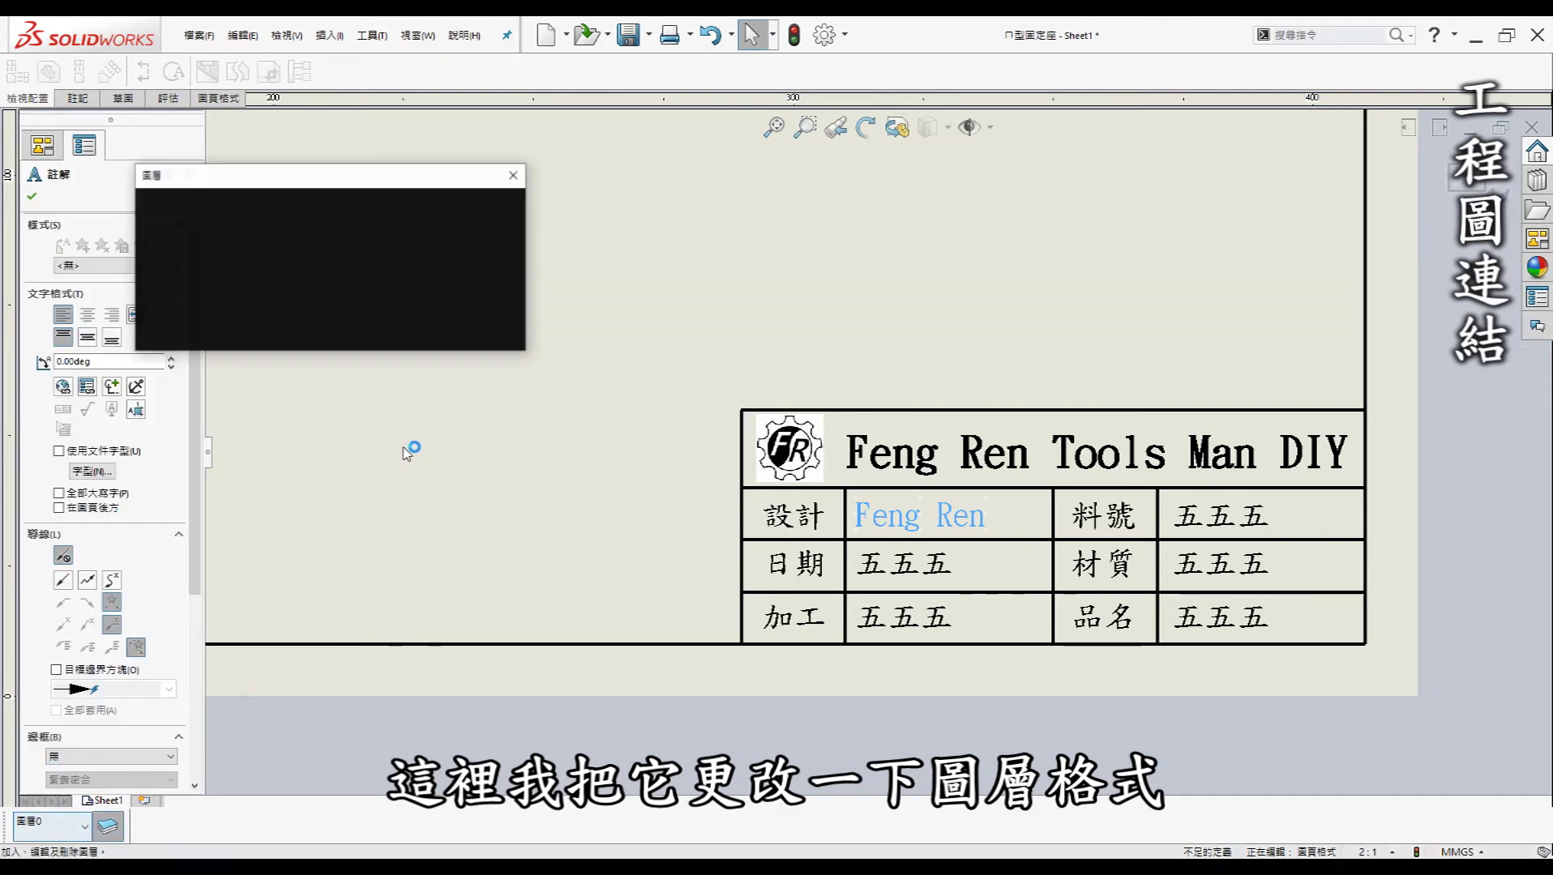
# Step: Move the designer name note onto layer 圖層1 so it displays in green
pyautogui.click(485, 230)
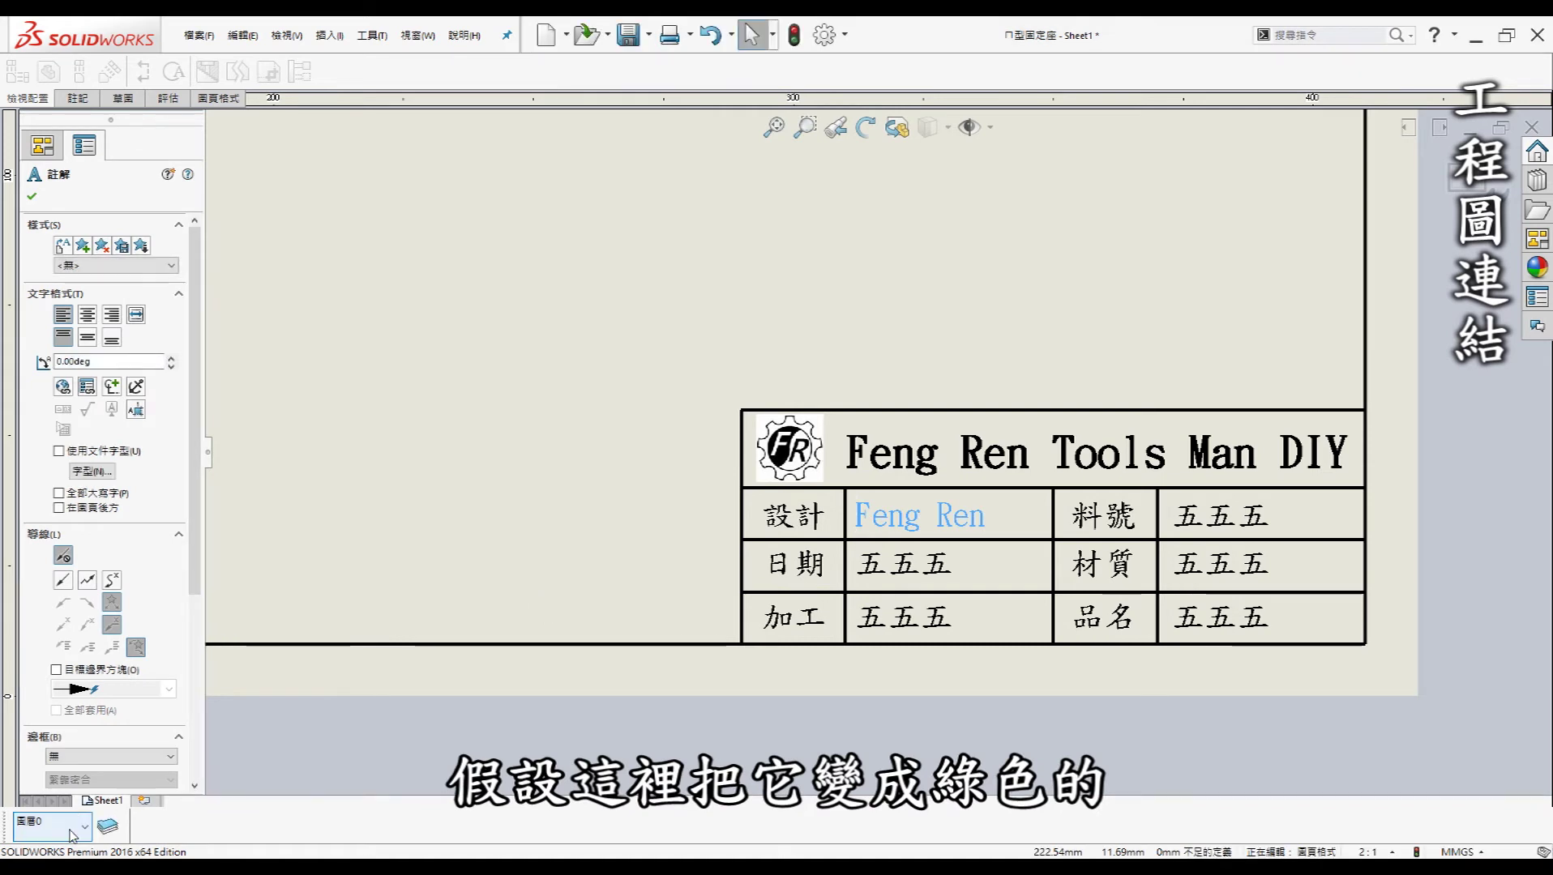
pyautogui.click(72, 833)
pyautogui.click(58, 806)
pyautogui.click(33, 196)
pyautogui.click(643, 300)
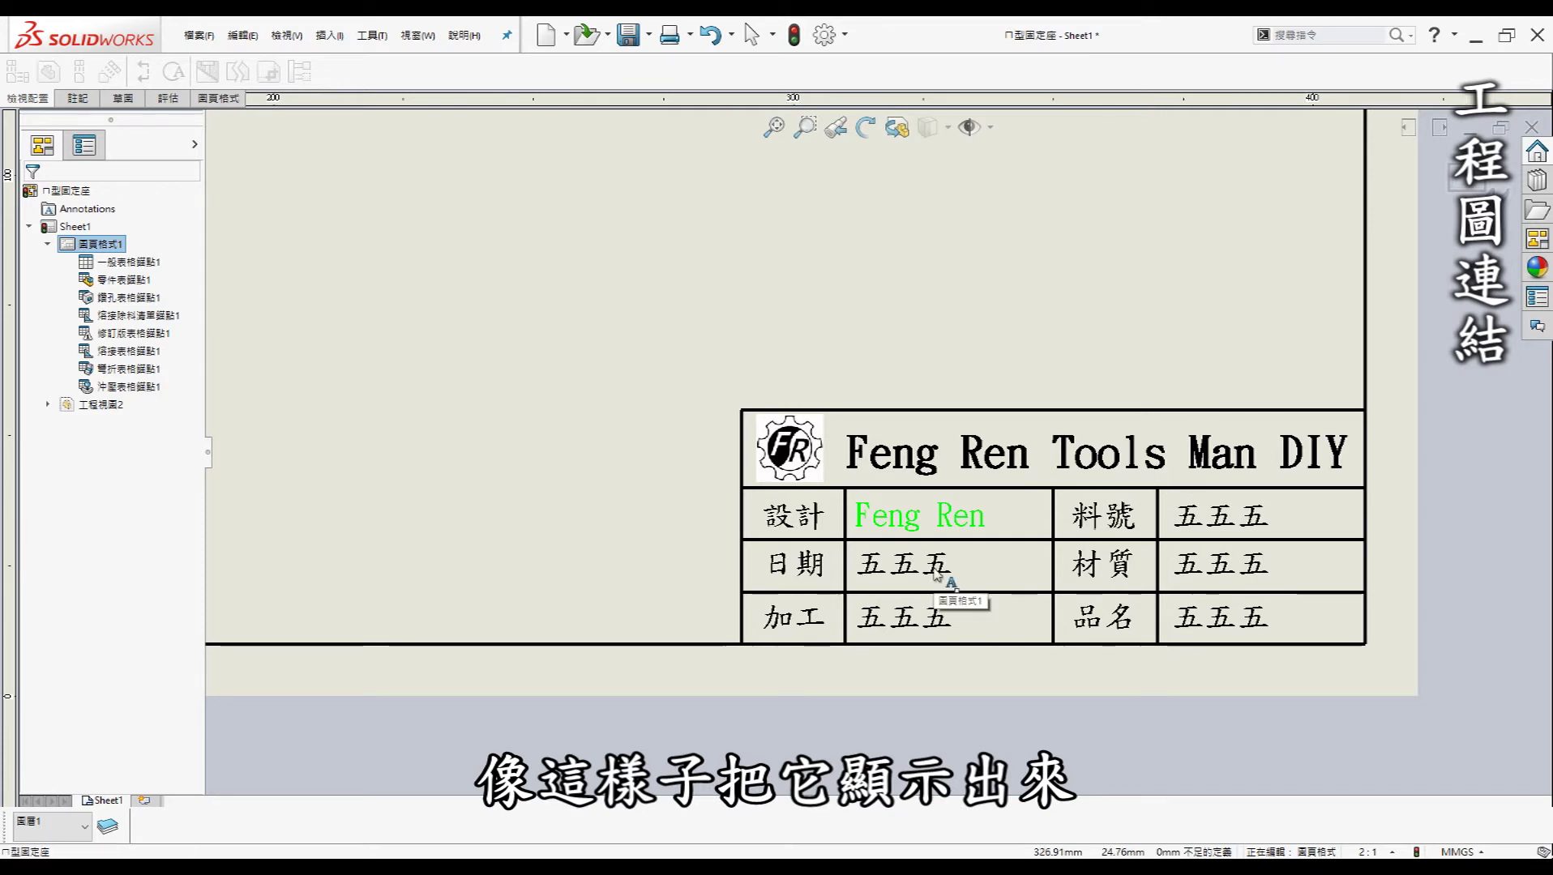
pyautogui.click(940, 595)
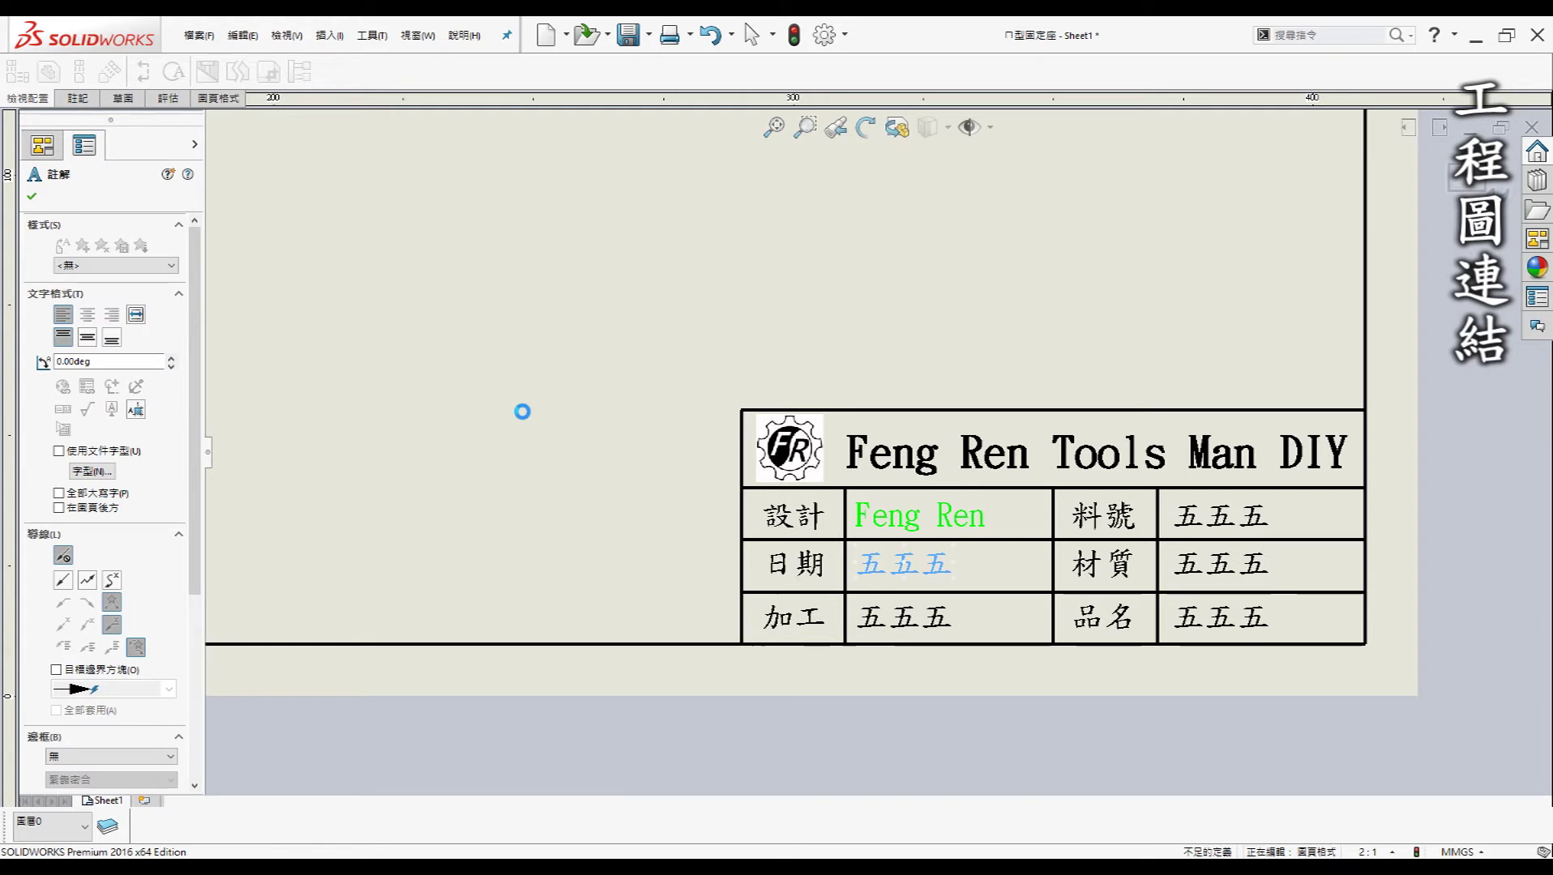
# Step: Link the date cell to the model's 日期 property so it reads 2020/00/00
pyautogui.click(84, 389)
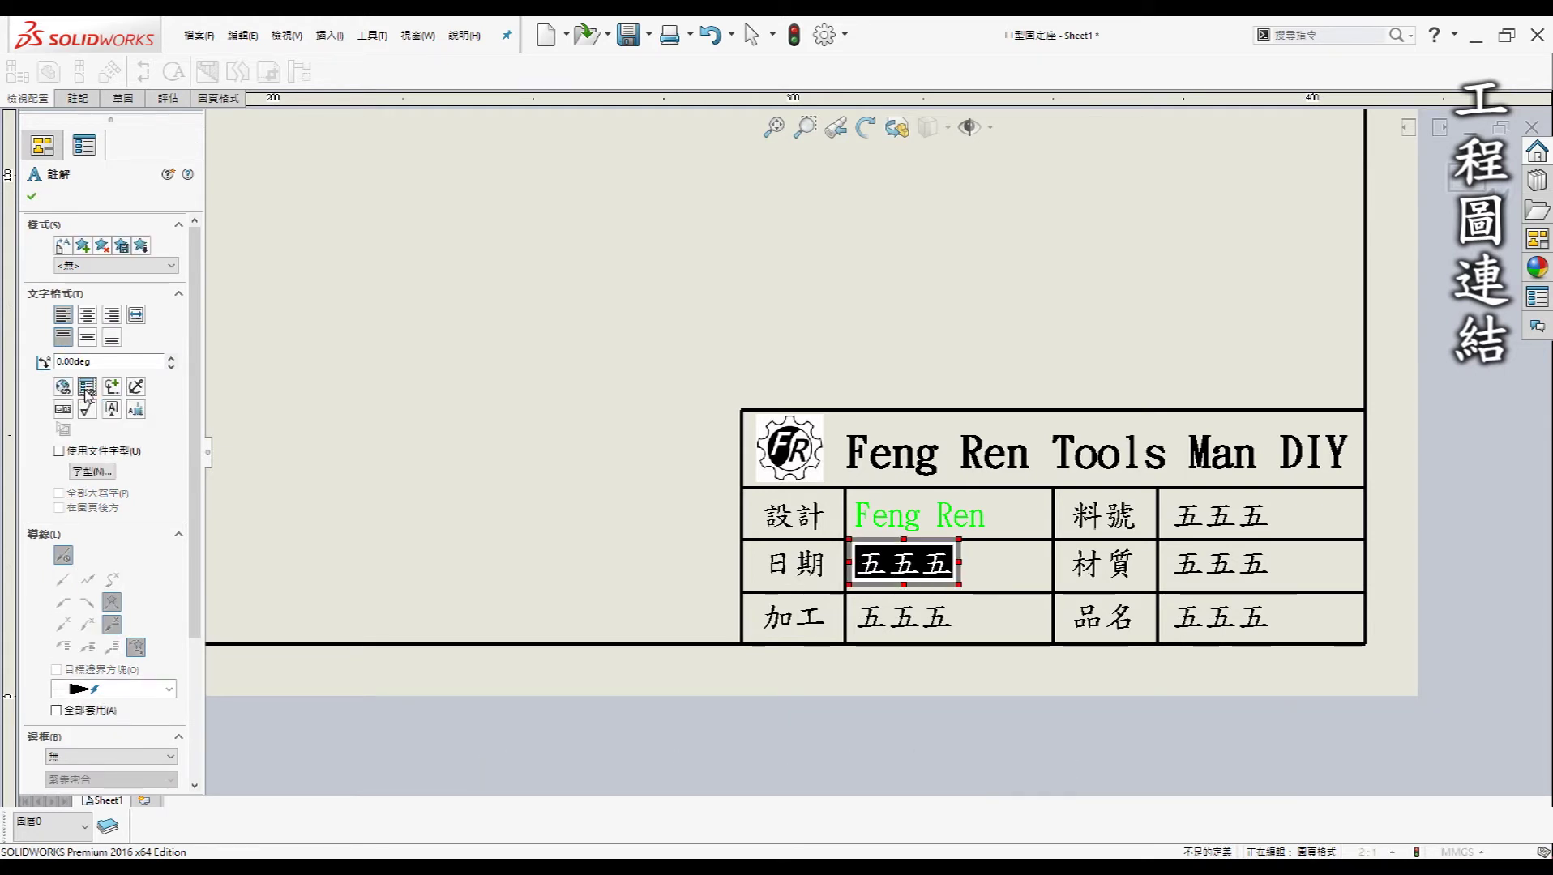
pyautogui.click(681, 389)
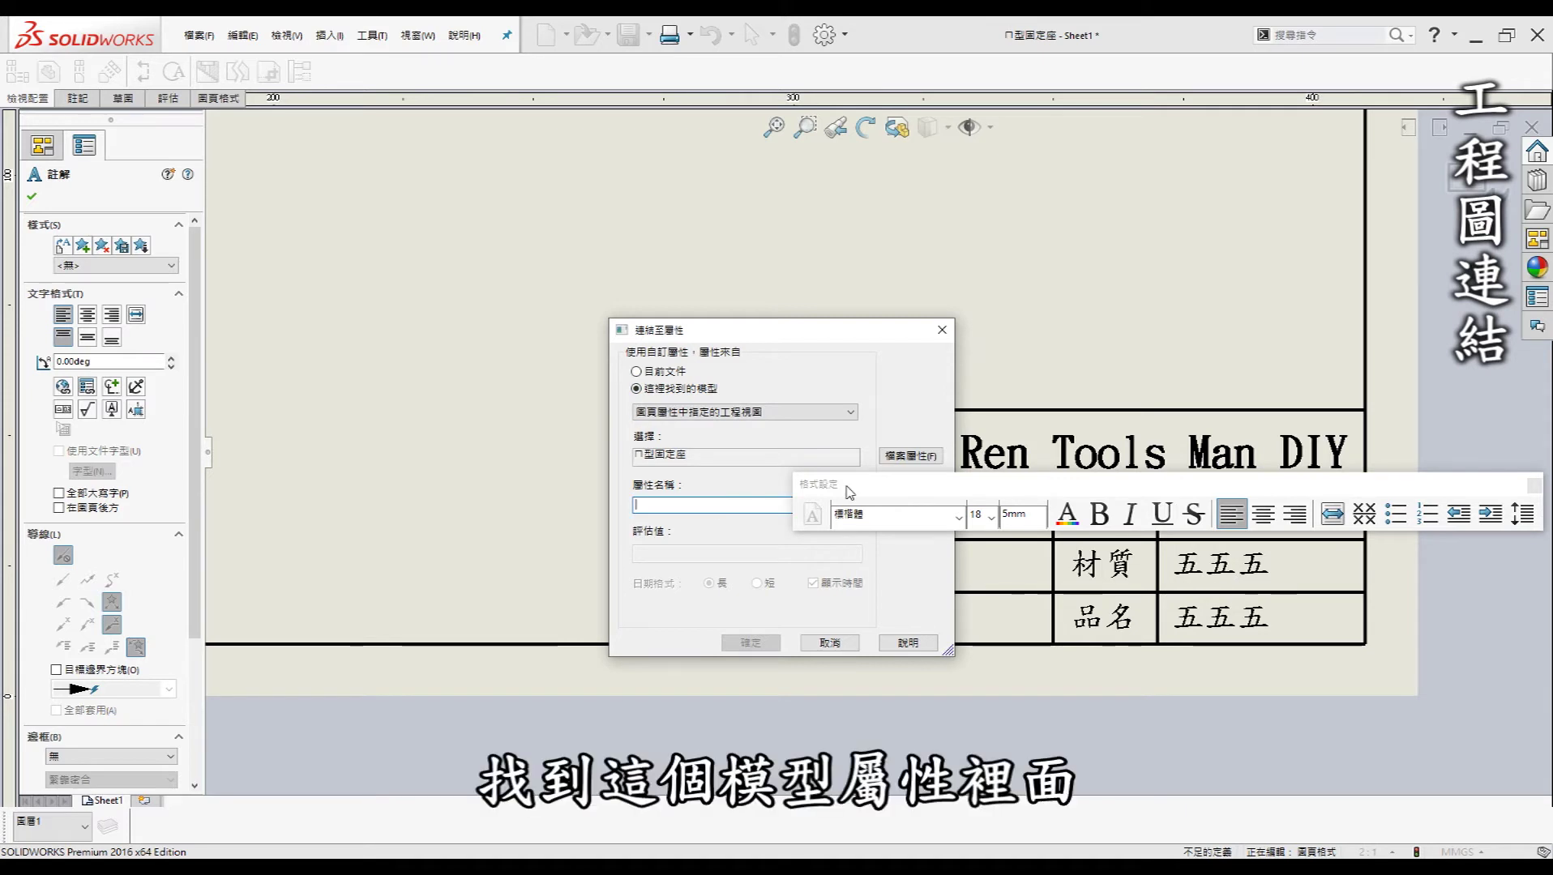
pyautogui.moveTo(841, 337); pyautogui.dragTo(604, 328)
pyautogui.click(616, 496)
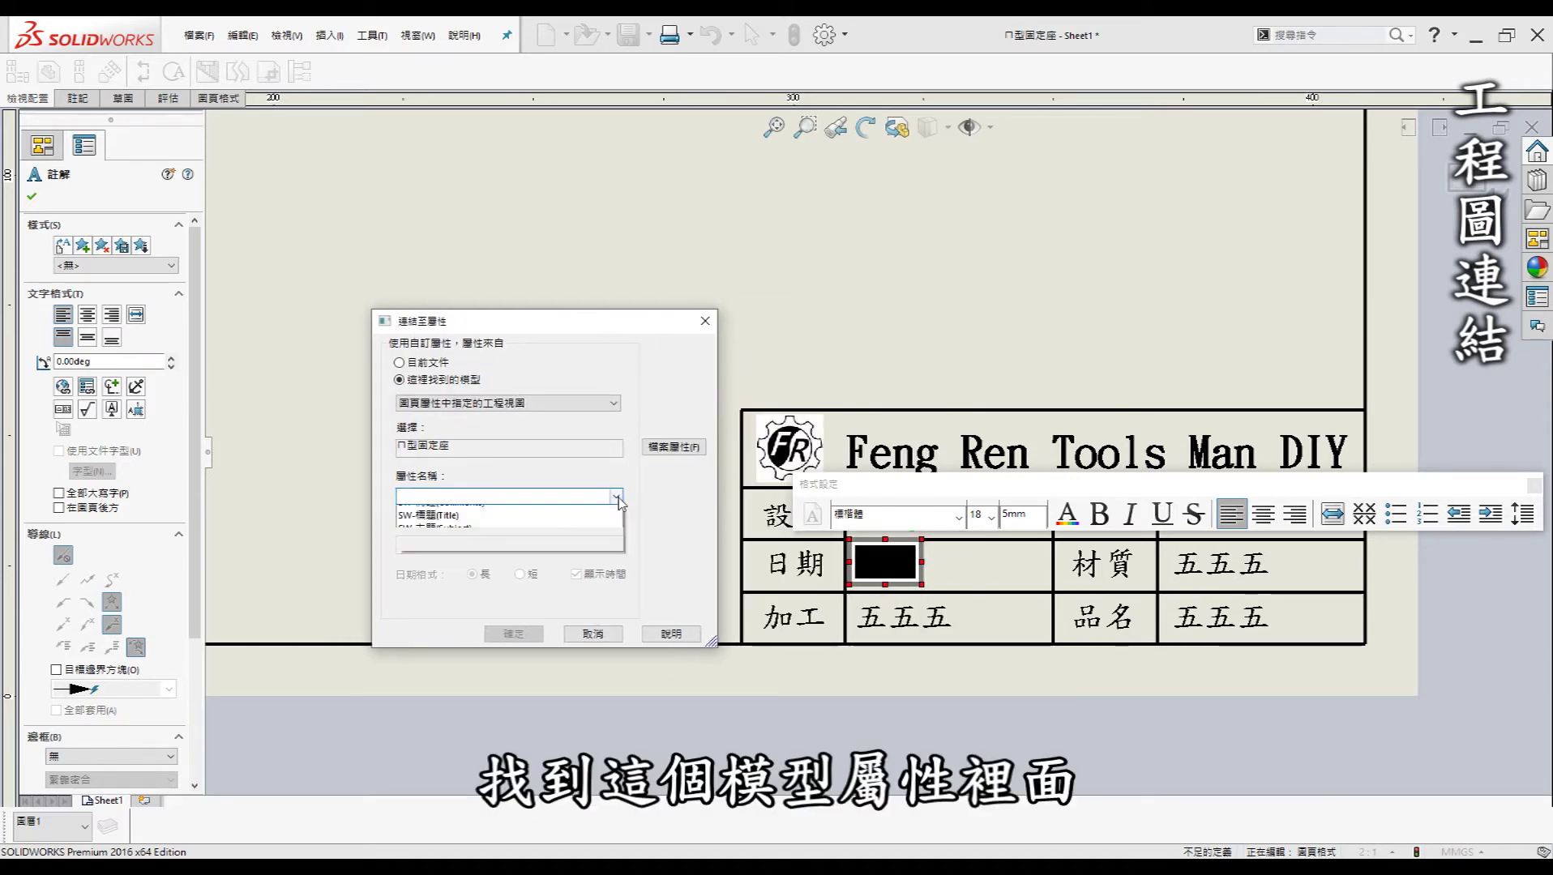
pyautogui.click(518, 533)
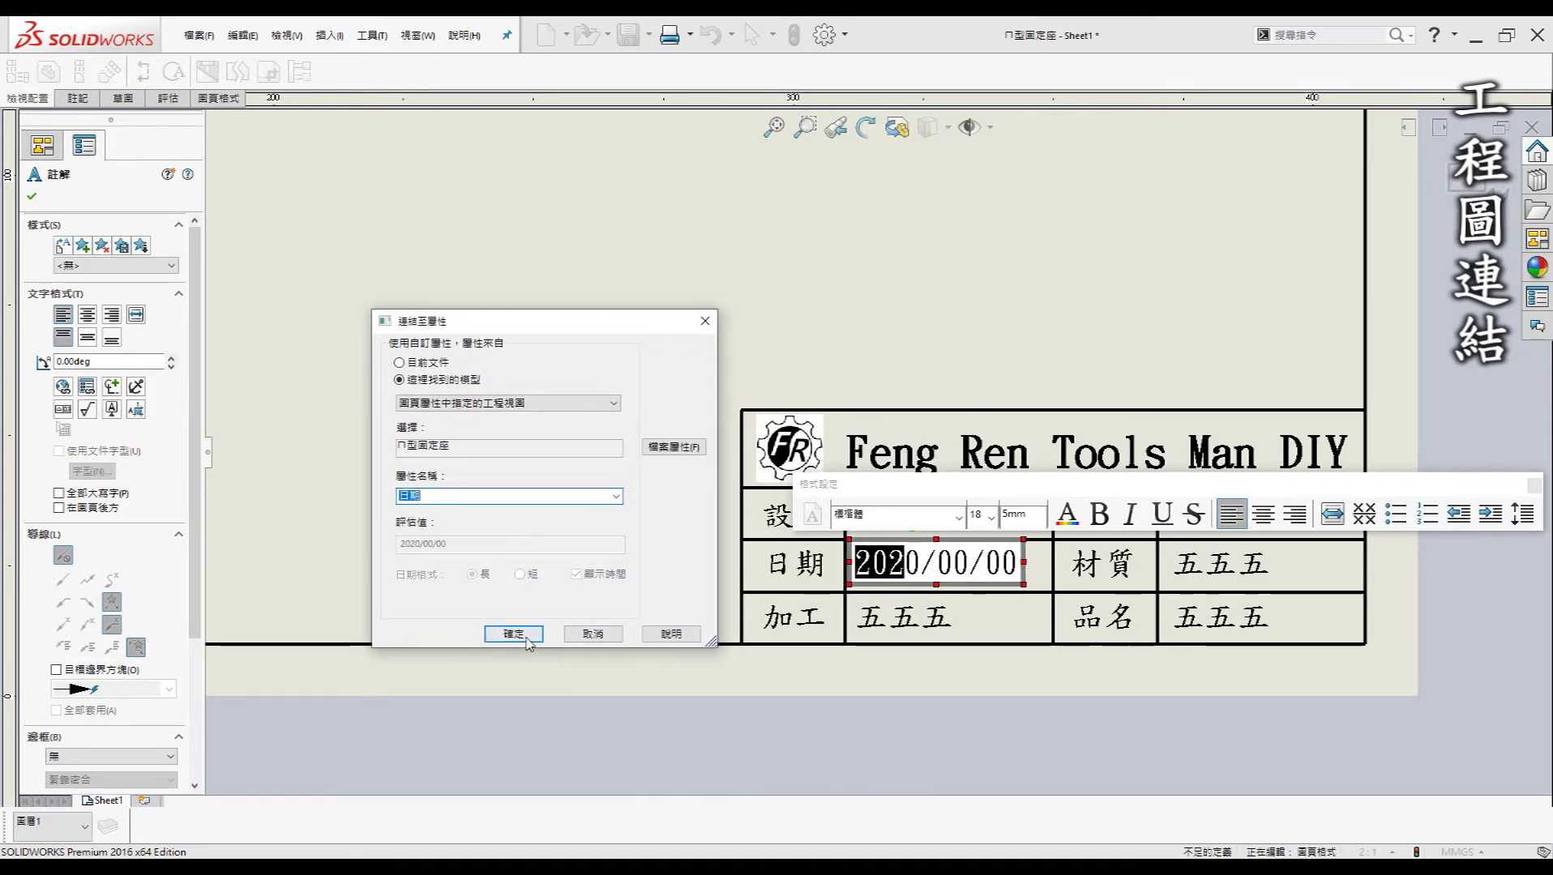
pyautogui.click(513, 633)
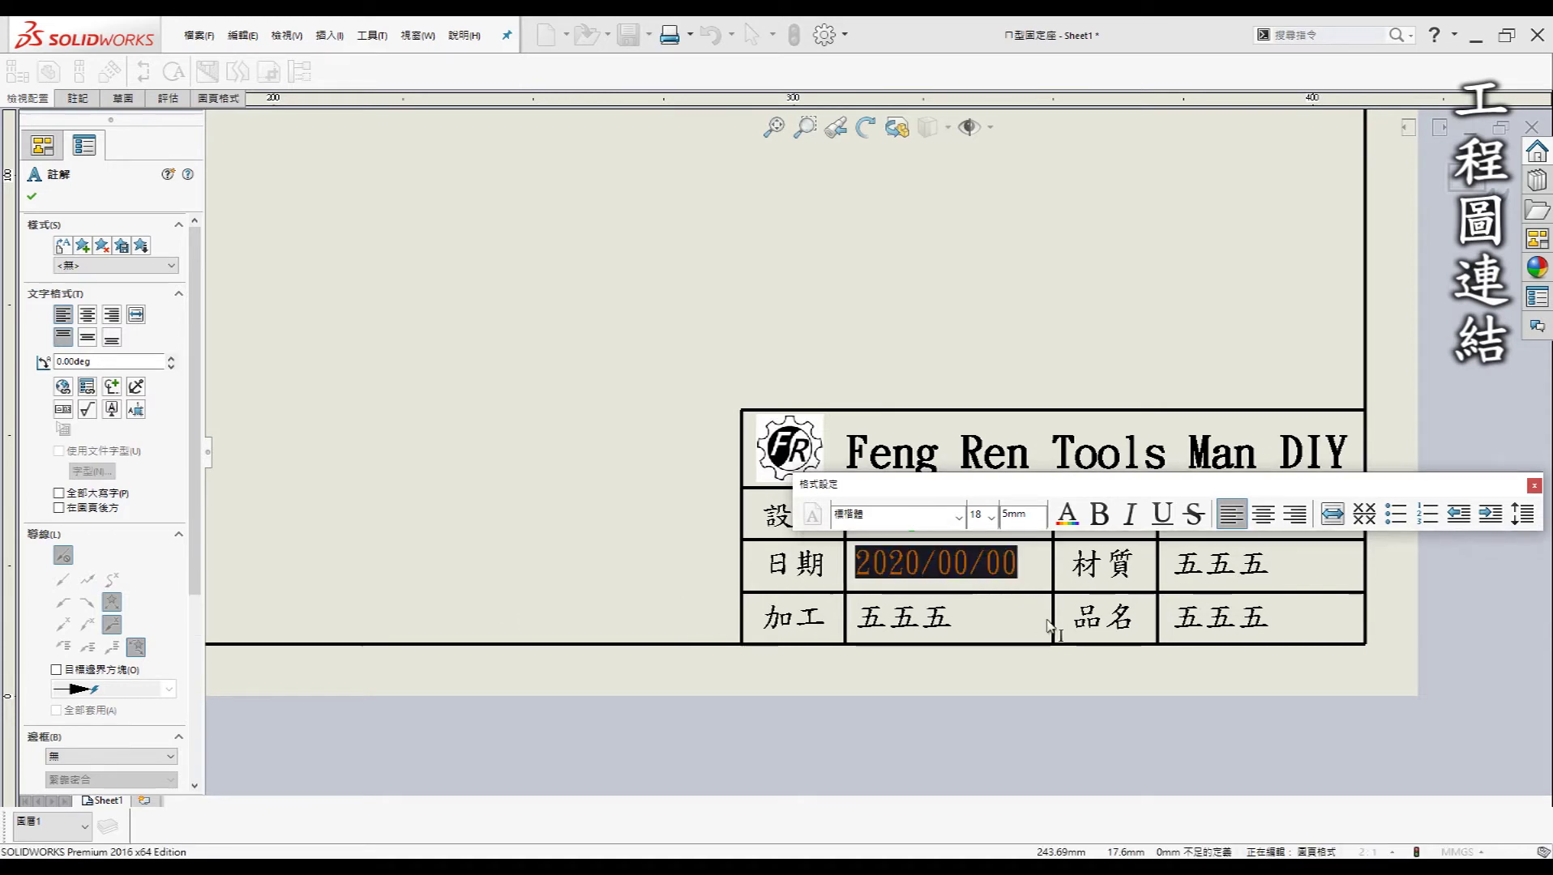
pyautogui.click(32, 196)
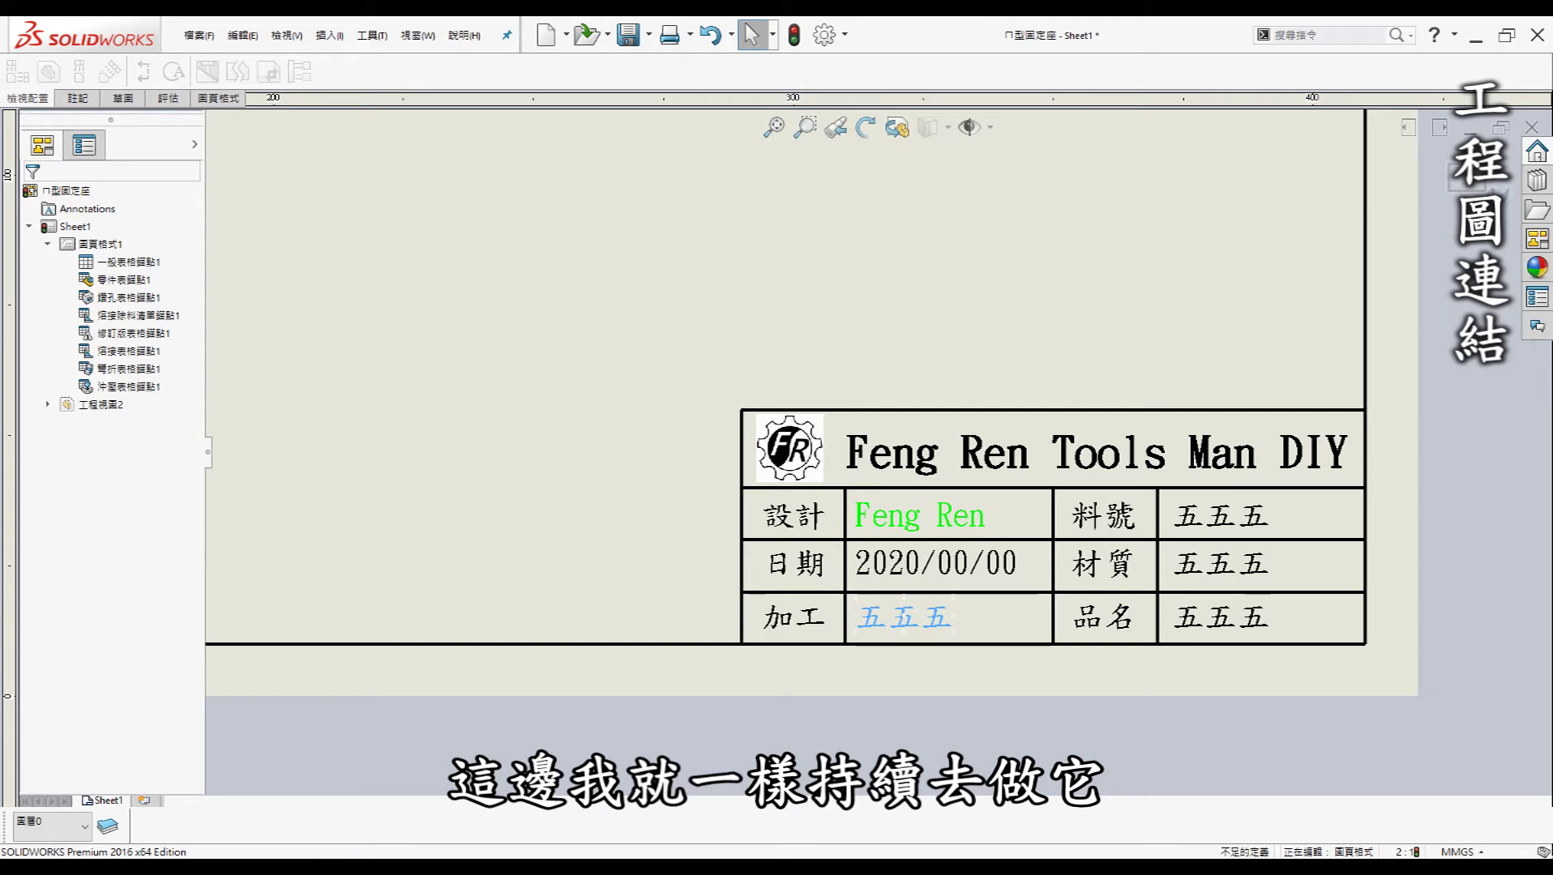
# Step: Link the processing cell to the model's 加工 property so it reads 3D列印
pyautogui.click(903, 617)
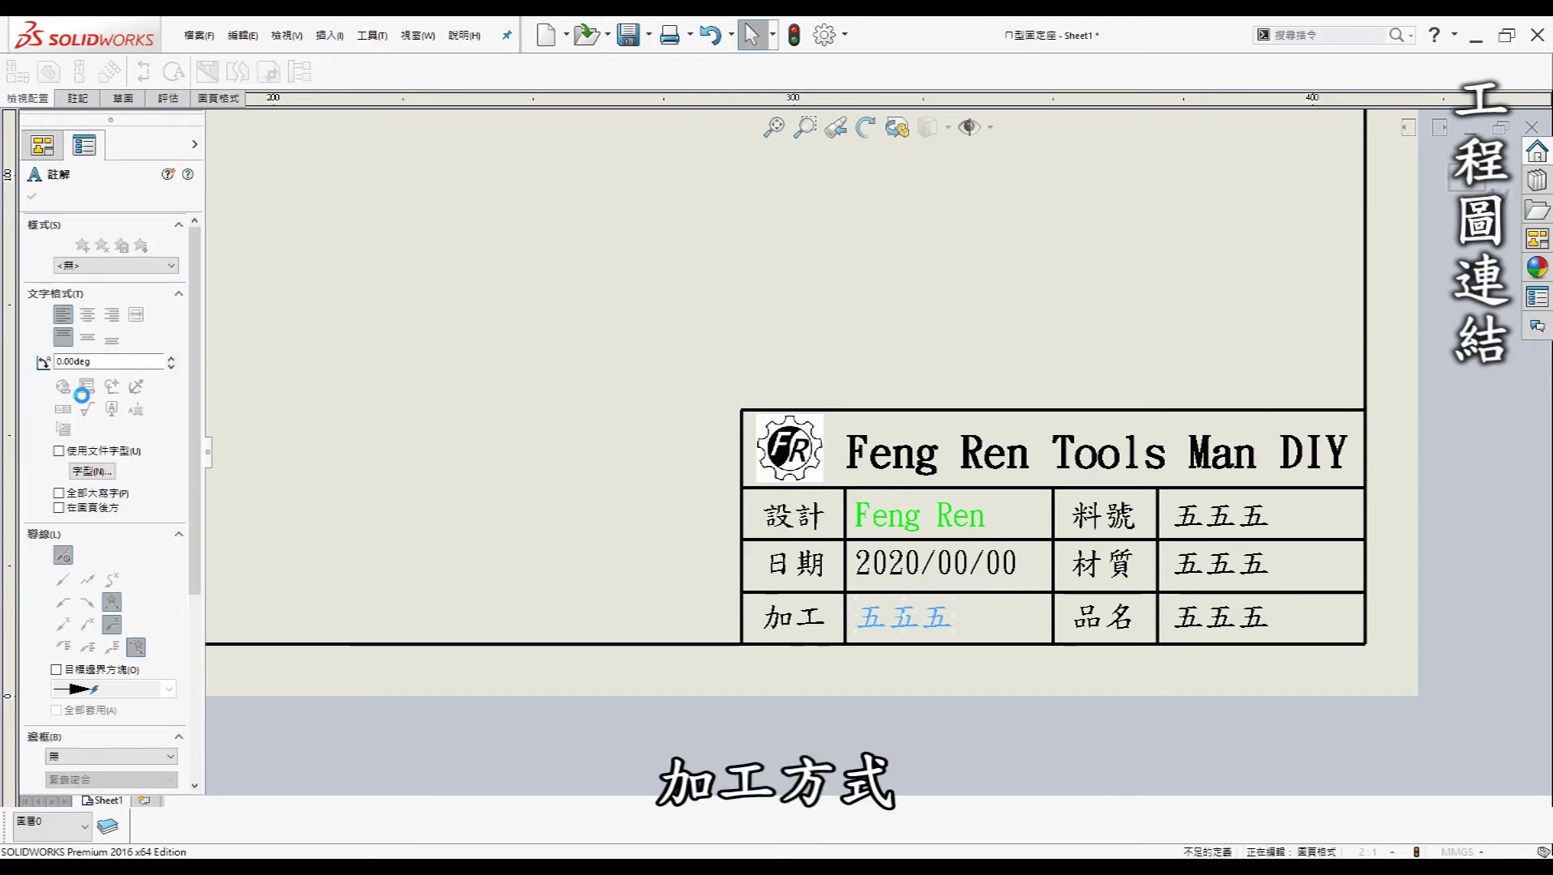
pyautogui.doubleClick(904, 618)
pyautogui.click(88, 389)
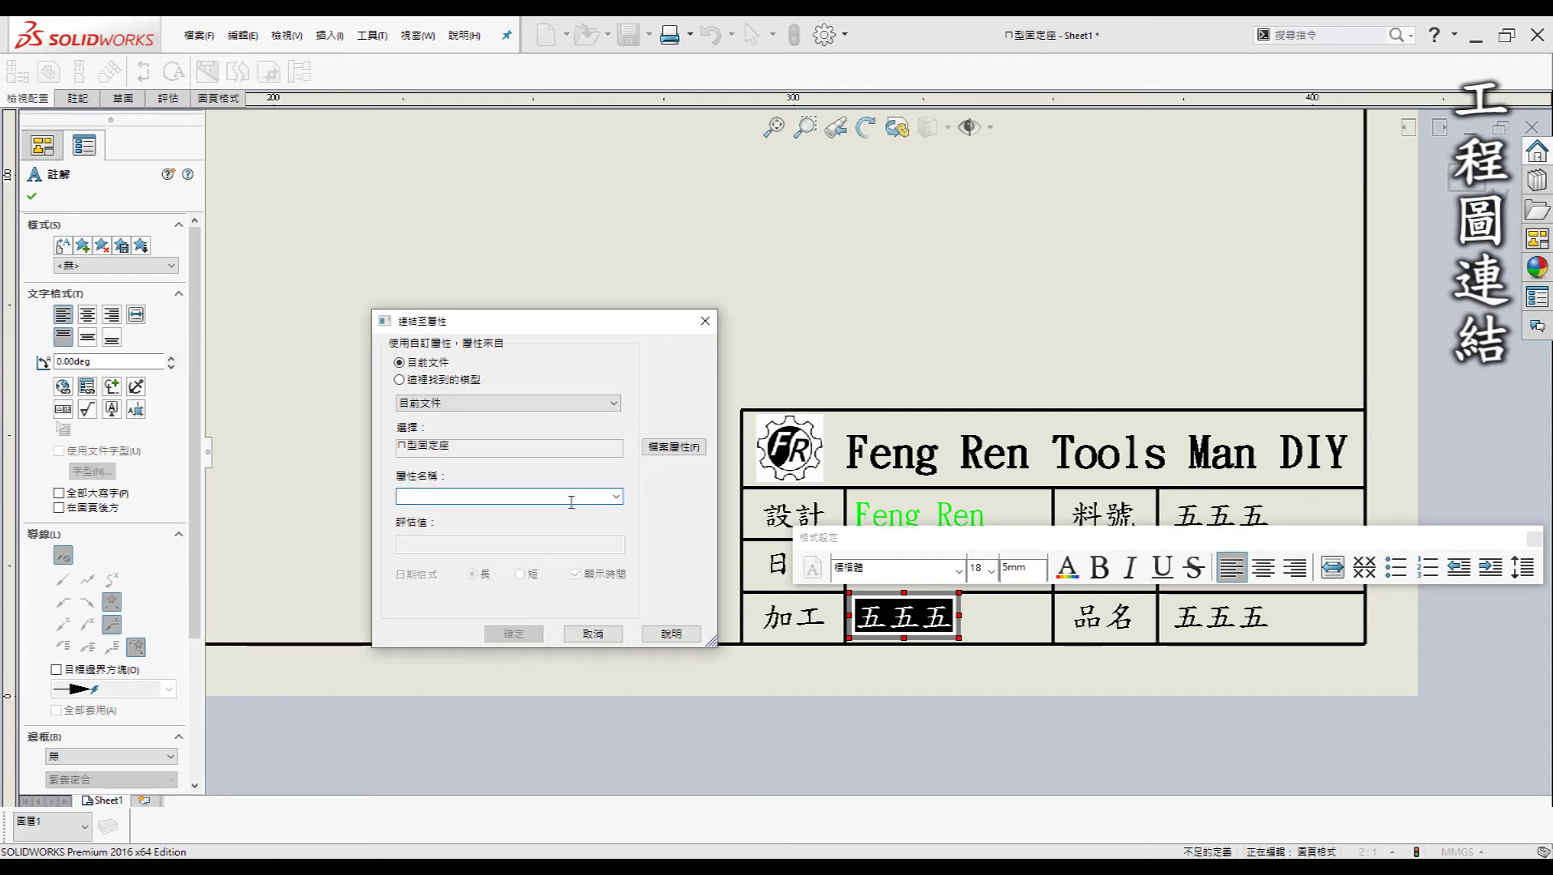
pyautogui.click(486, 402)
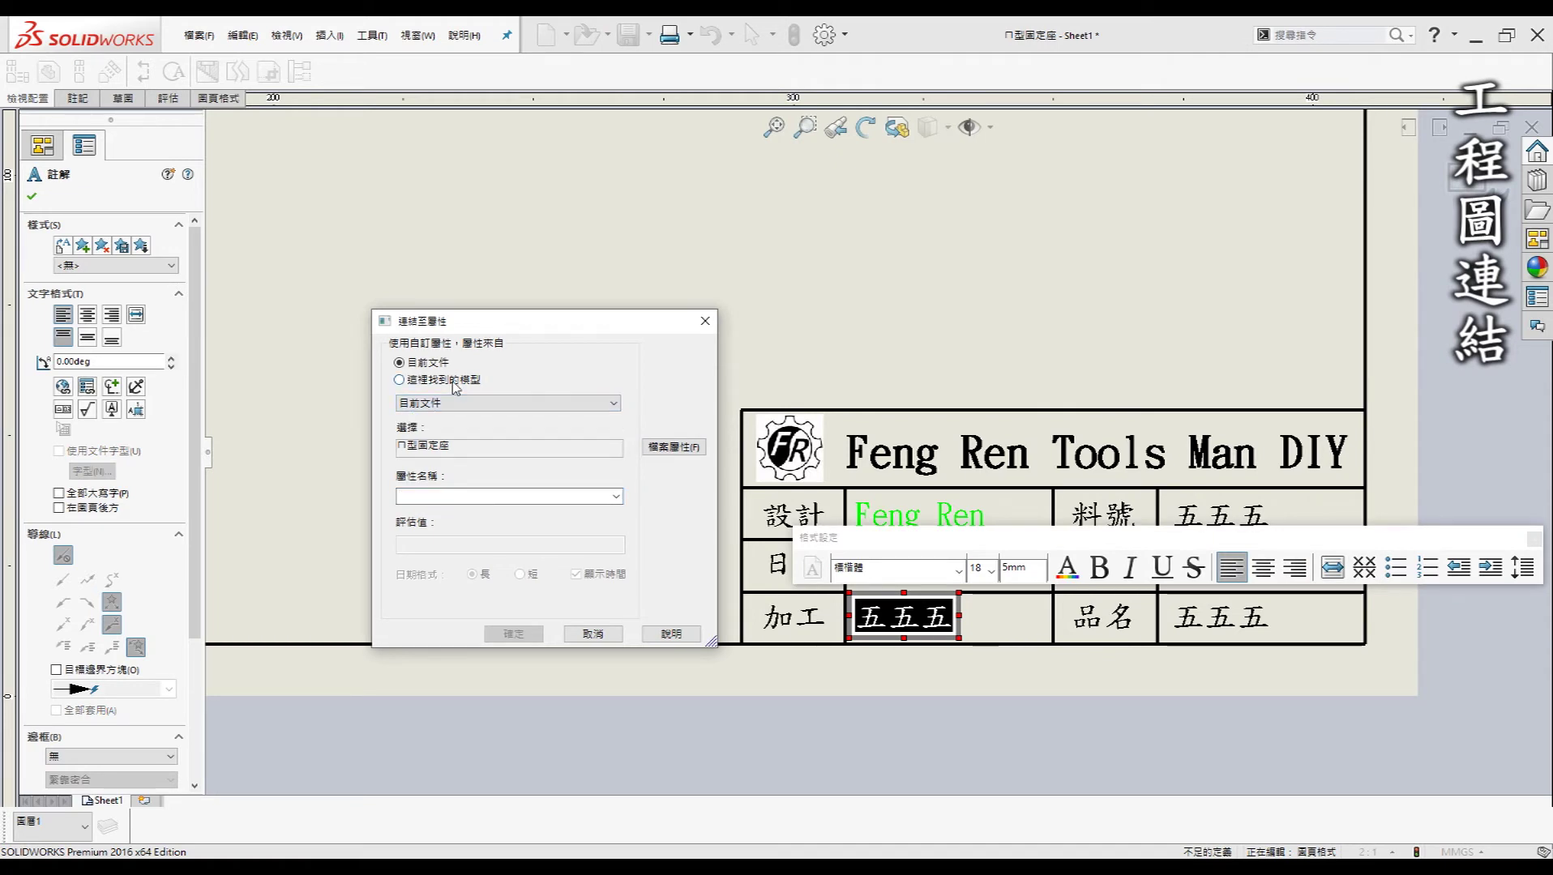
pyautogui.click(453, 380)
pyautogui.click(616, 496)
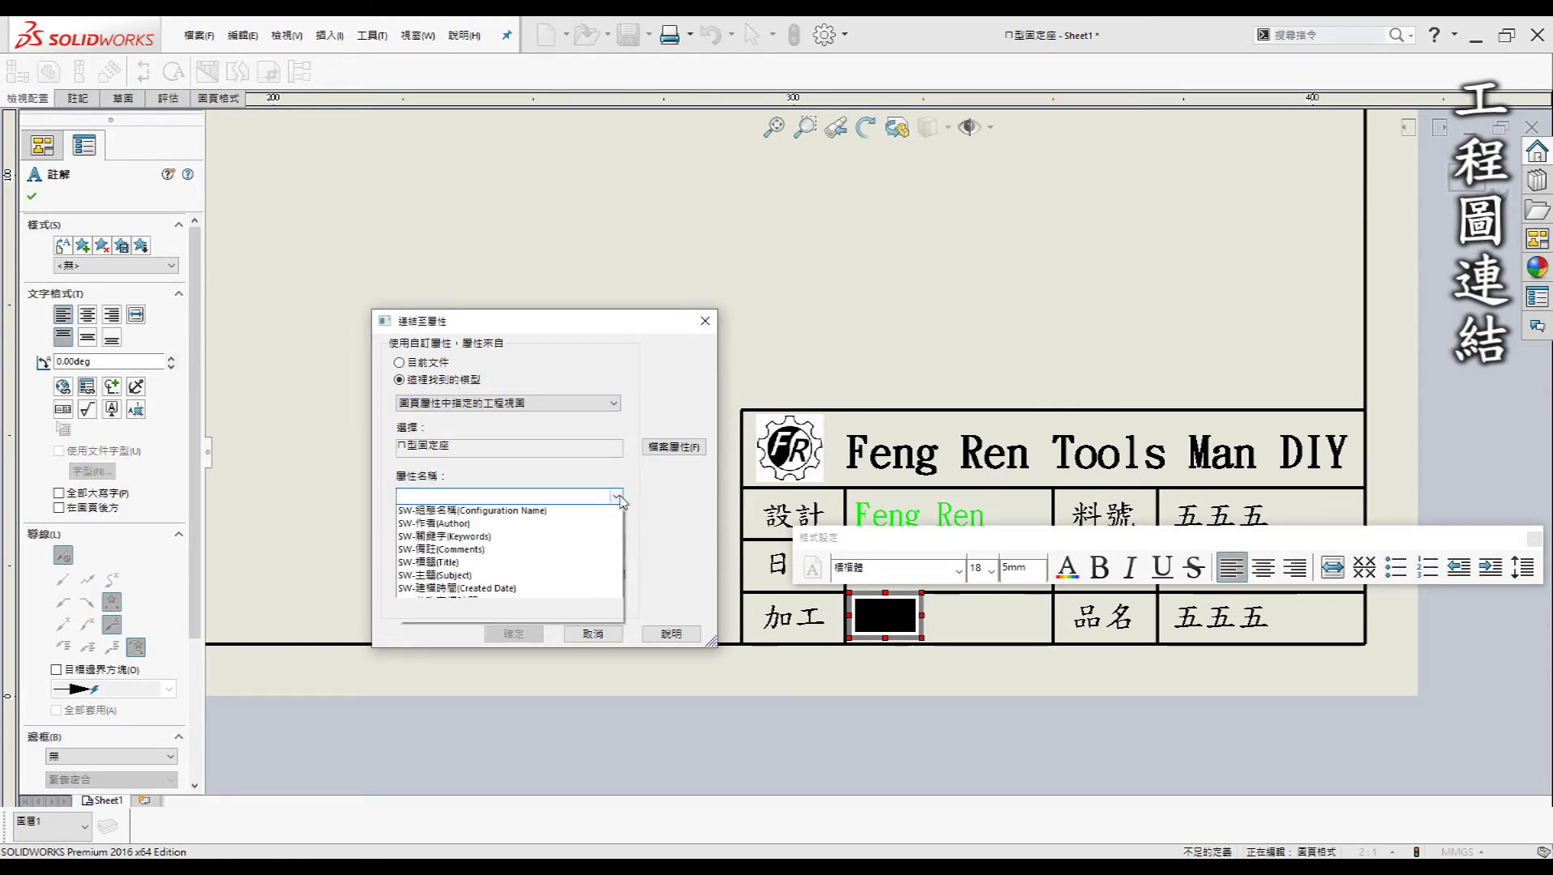
pyautogui.click(519, 538)
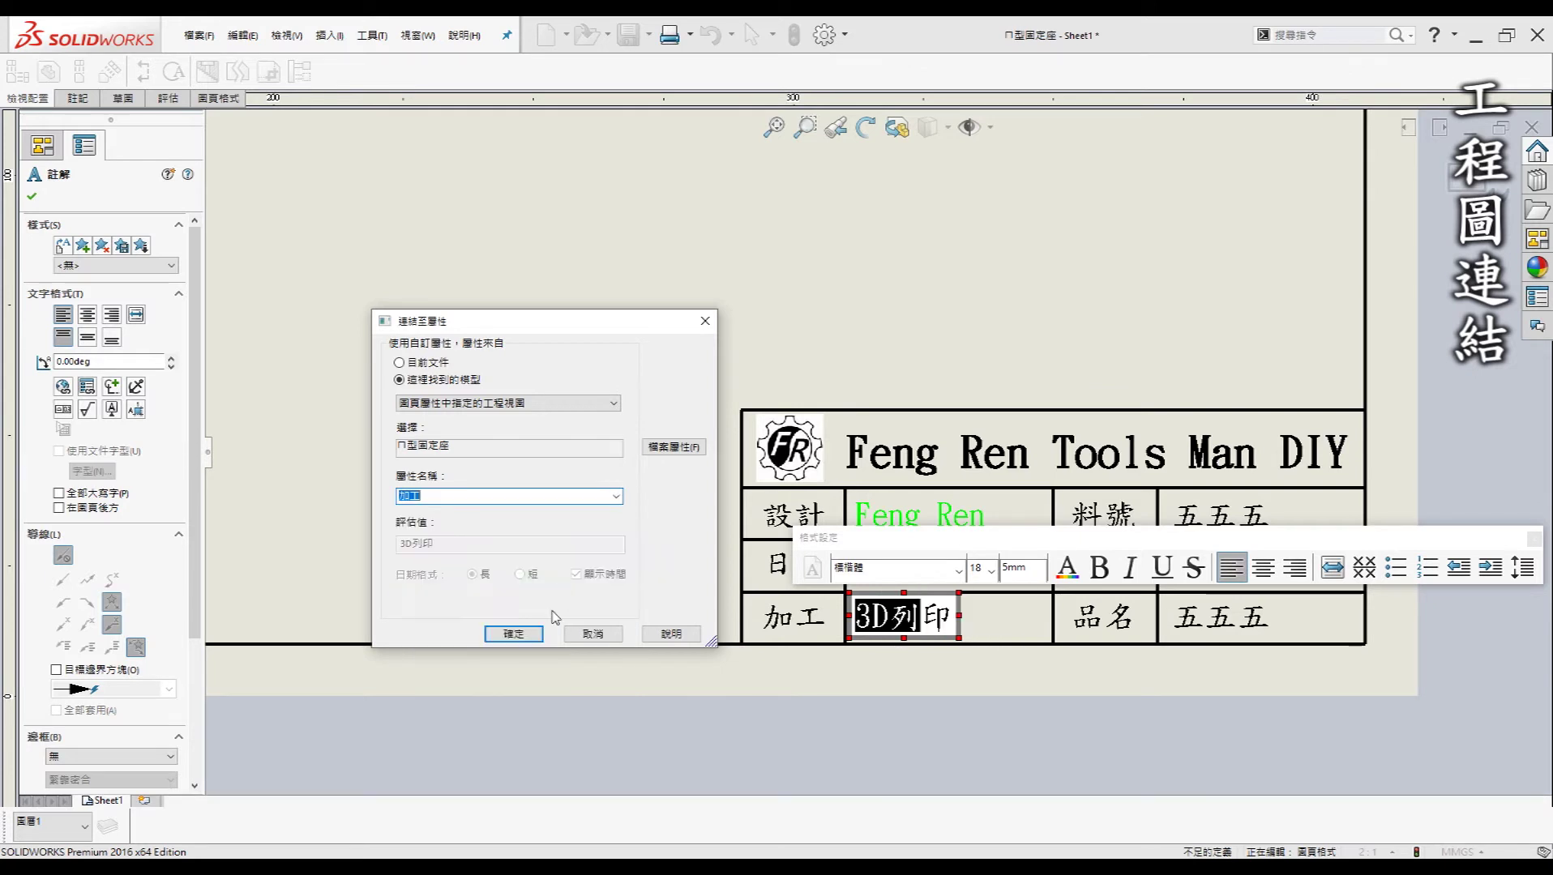
pyautogui.click(527, 636)
pyautogui.click(590, 398)
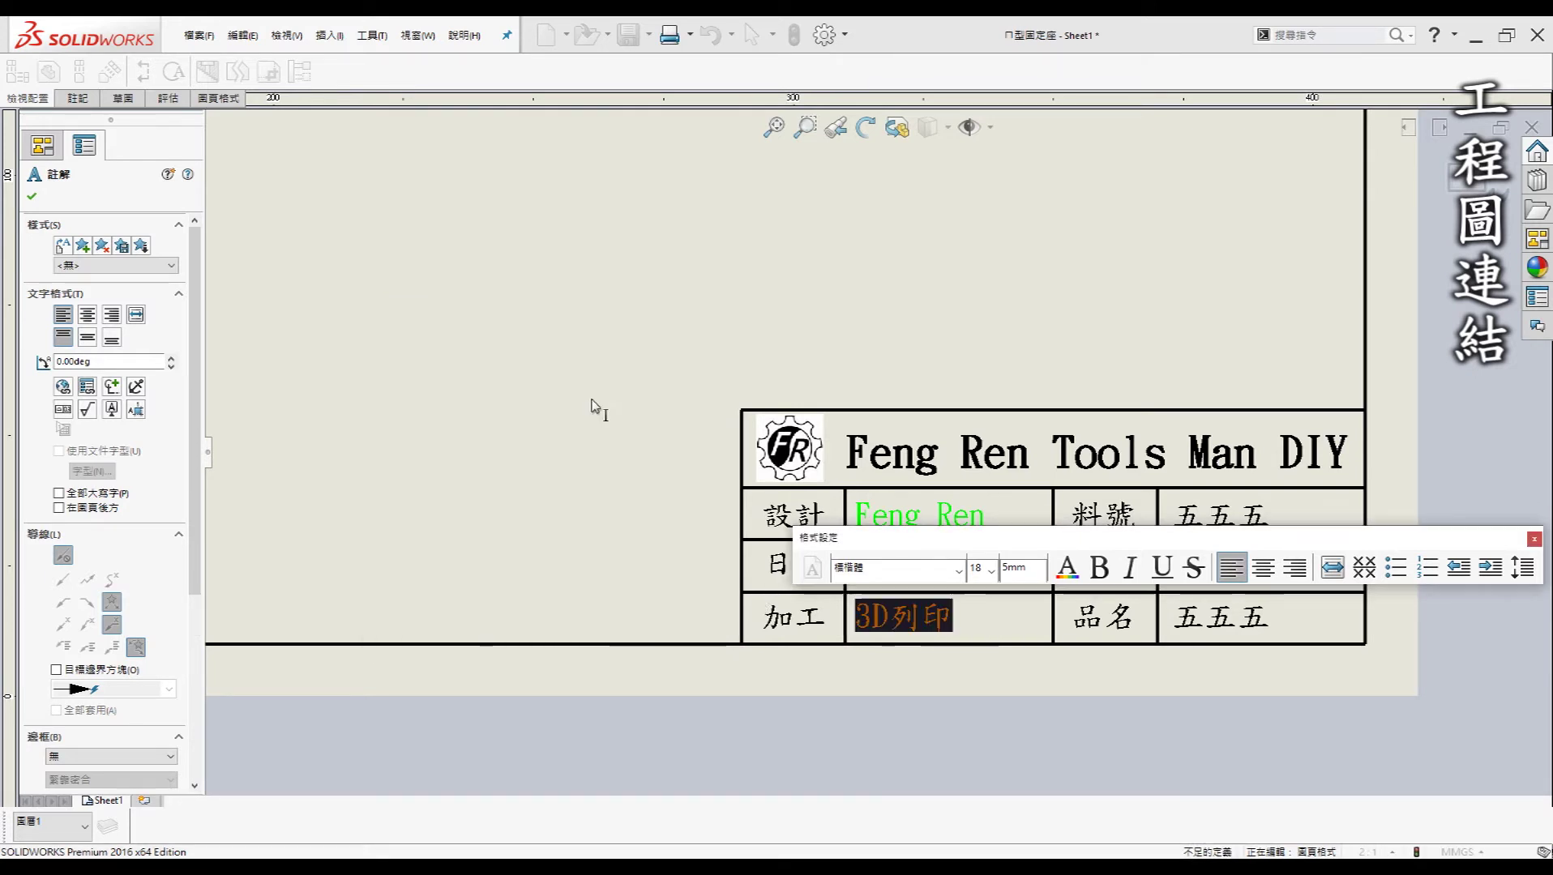
pyautogui.click(1261, 517)
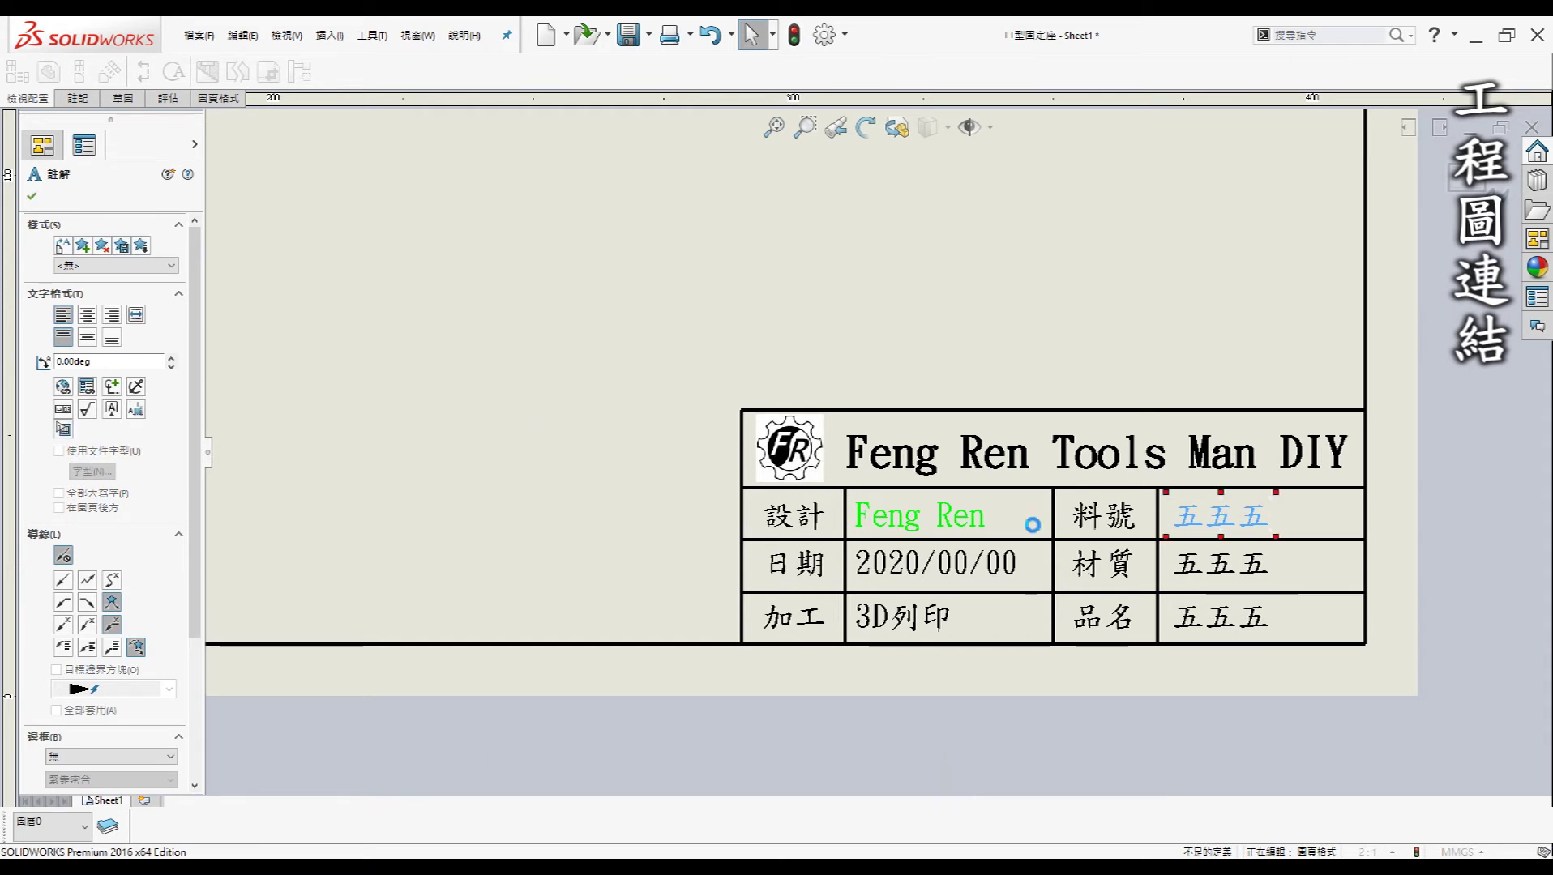
# Step: Link the part number cell to the model's 料號 property, showing A00000
pyautogui.click(87, 387)
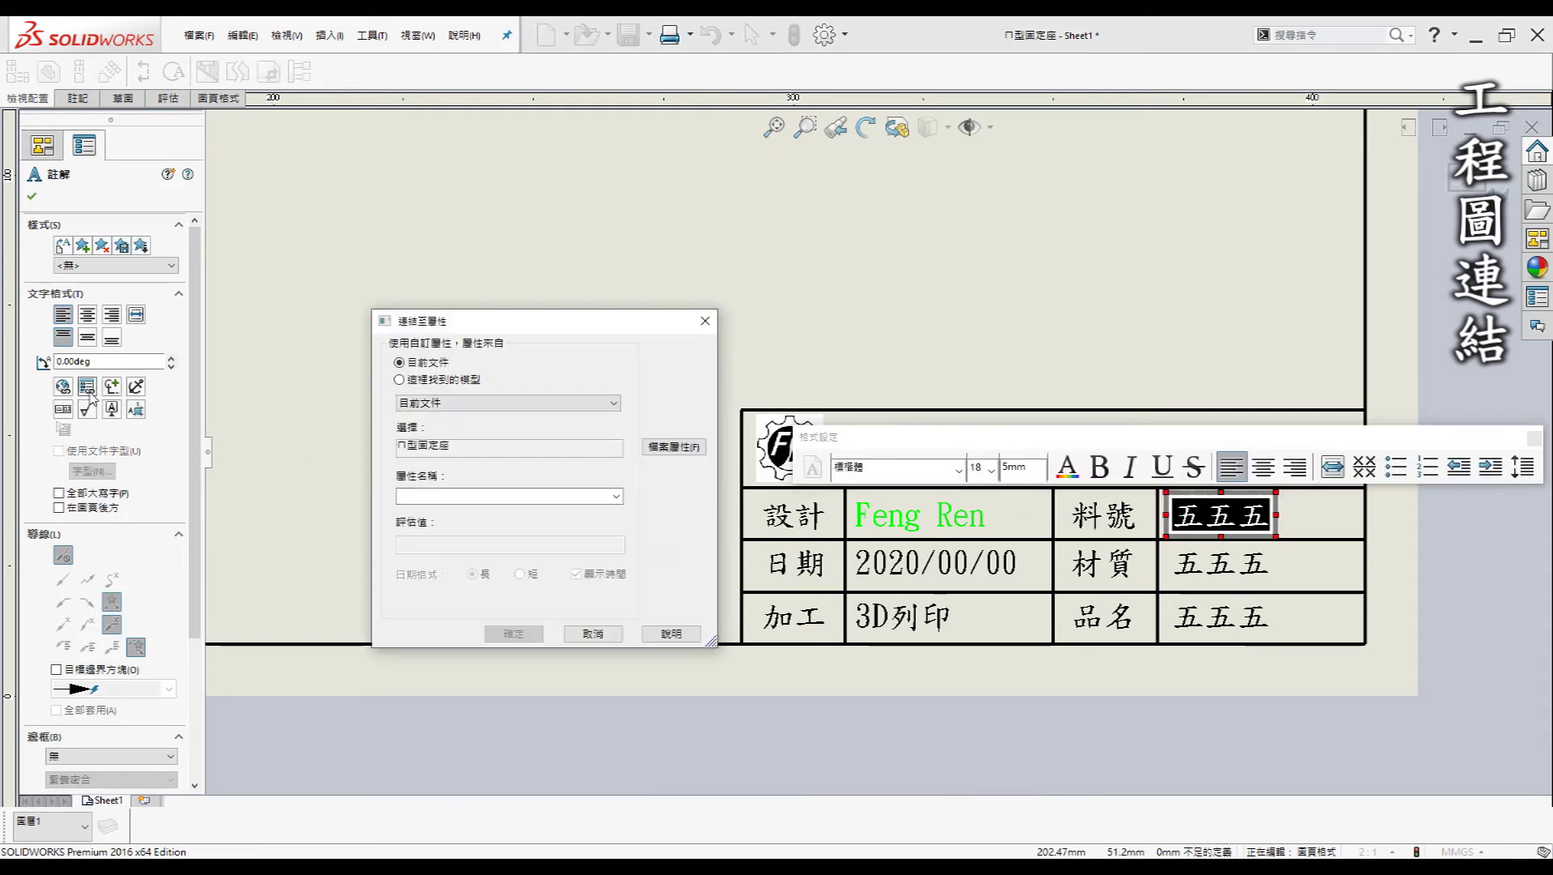
pyautogui.click(437, 380)
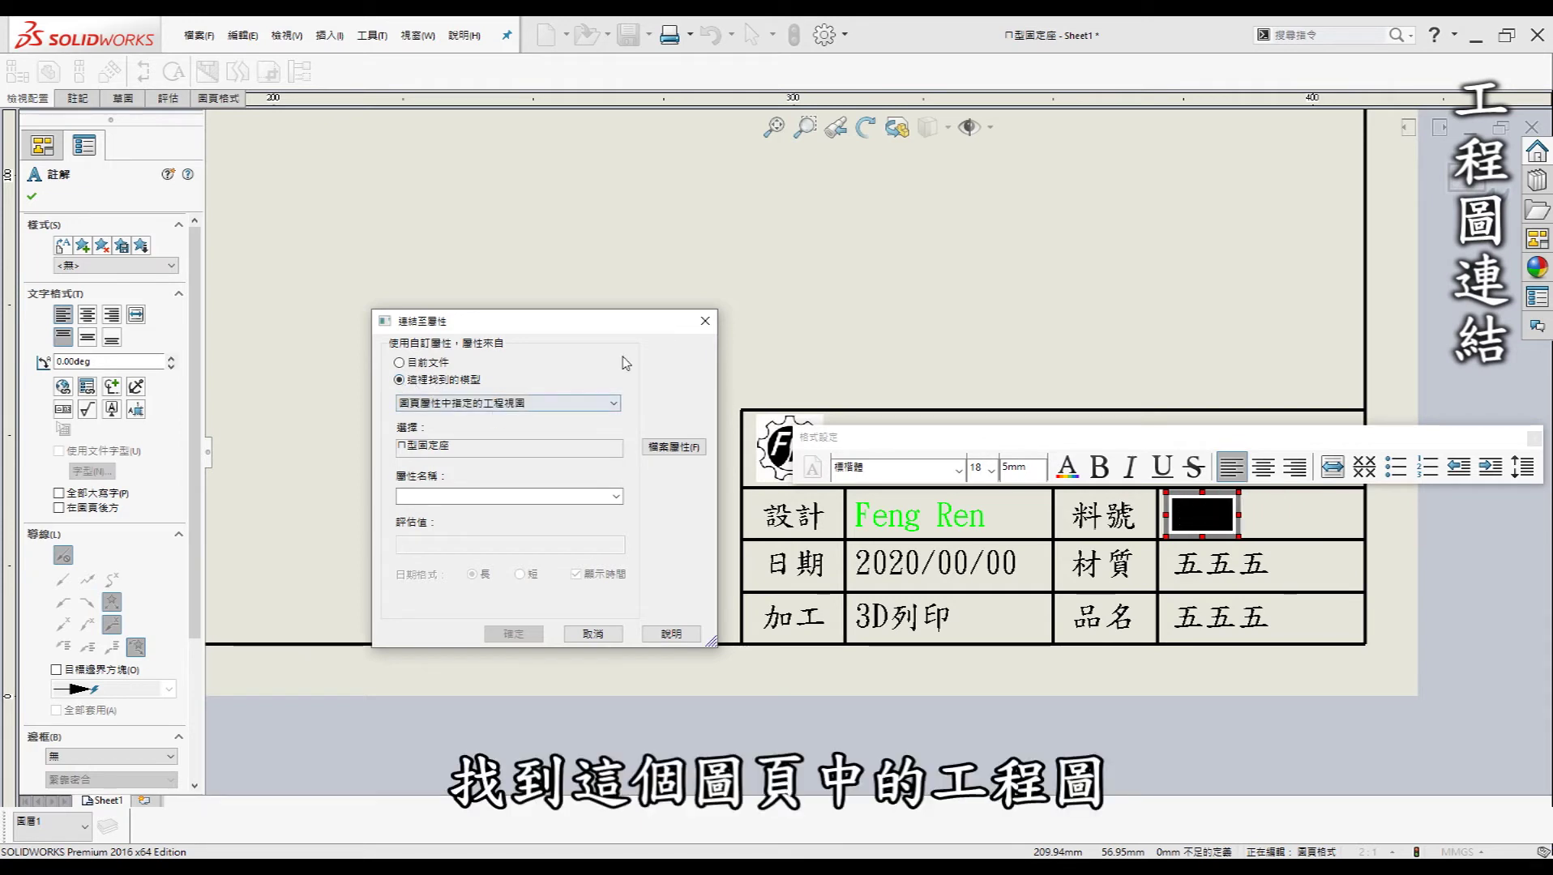
pyautogui.click(616, 497)
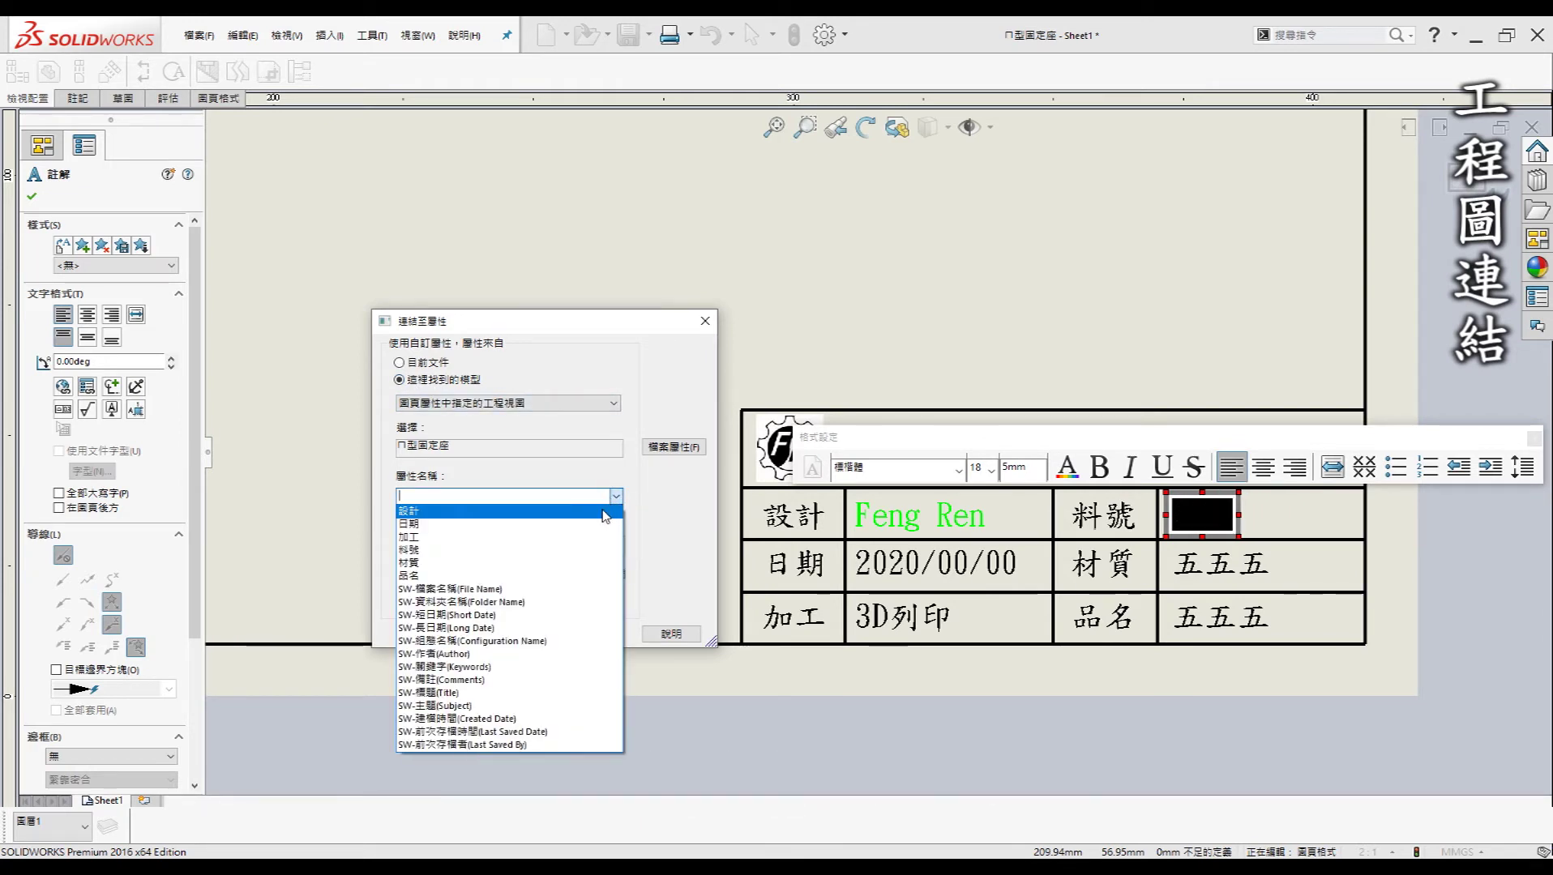
pyautogui.click(503, 551)
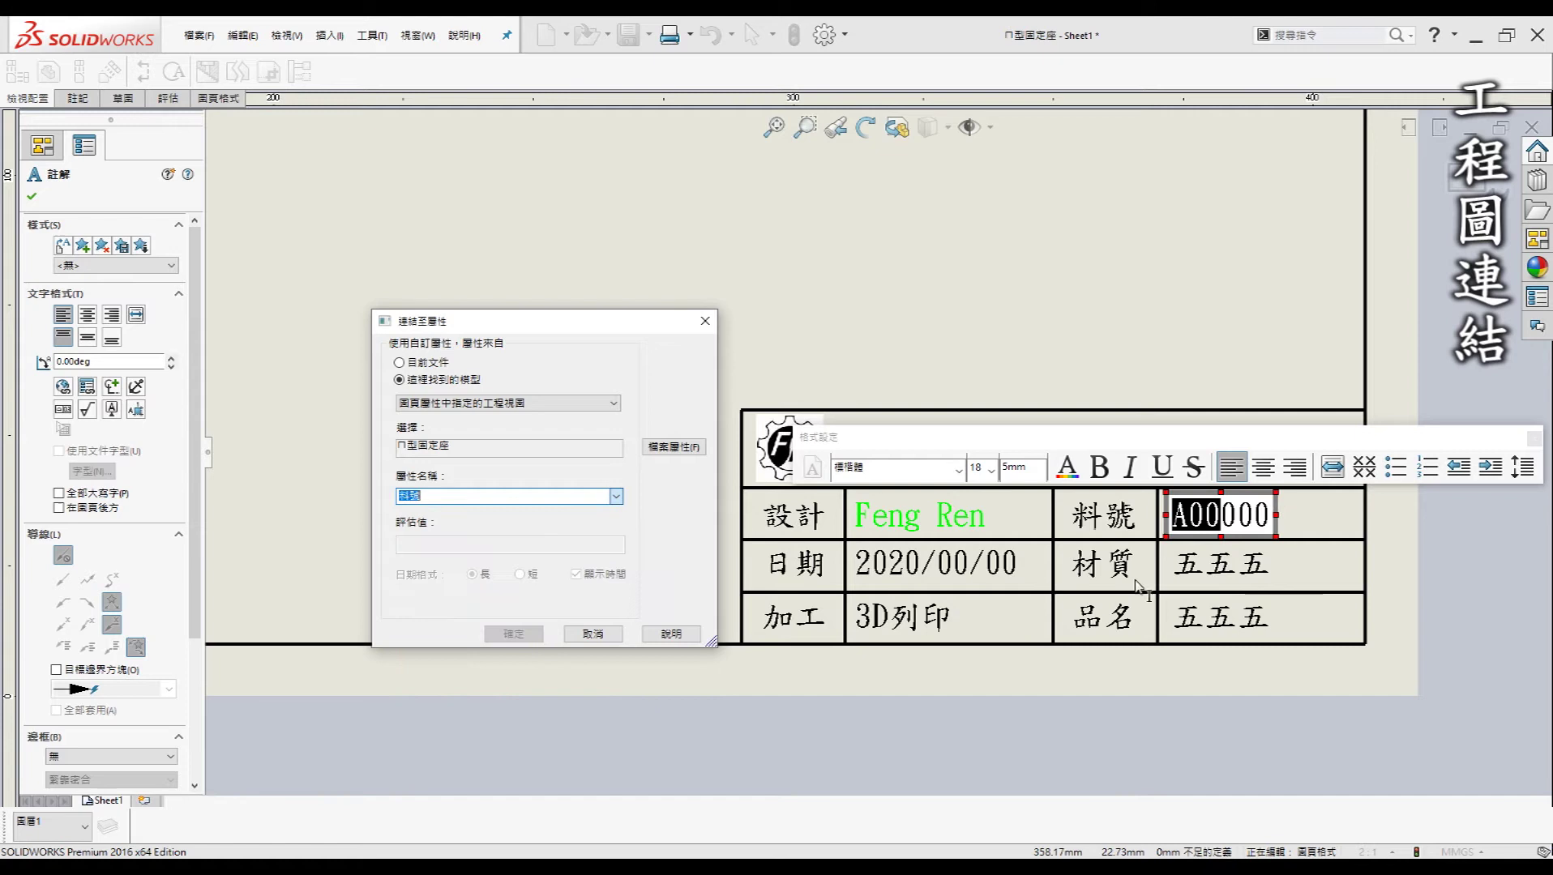
pyautogui.click(513, 633)
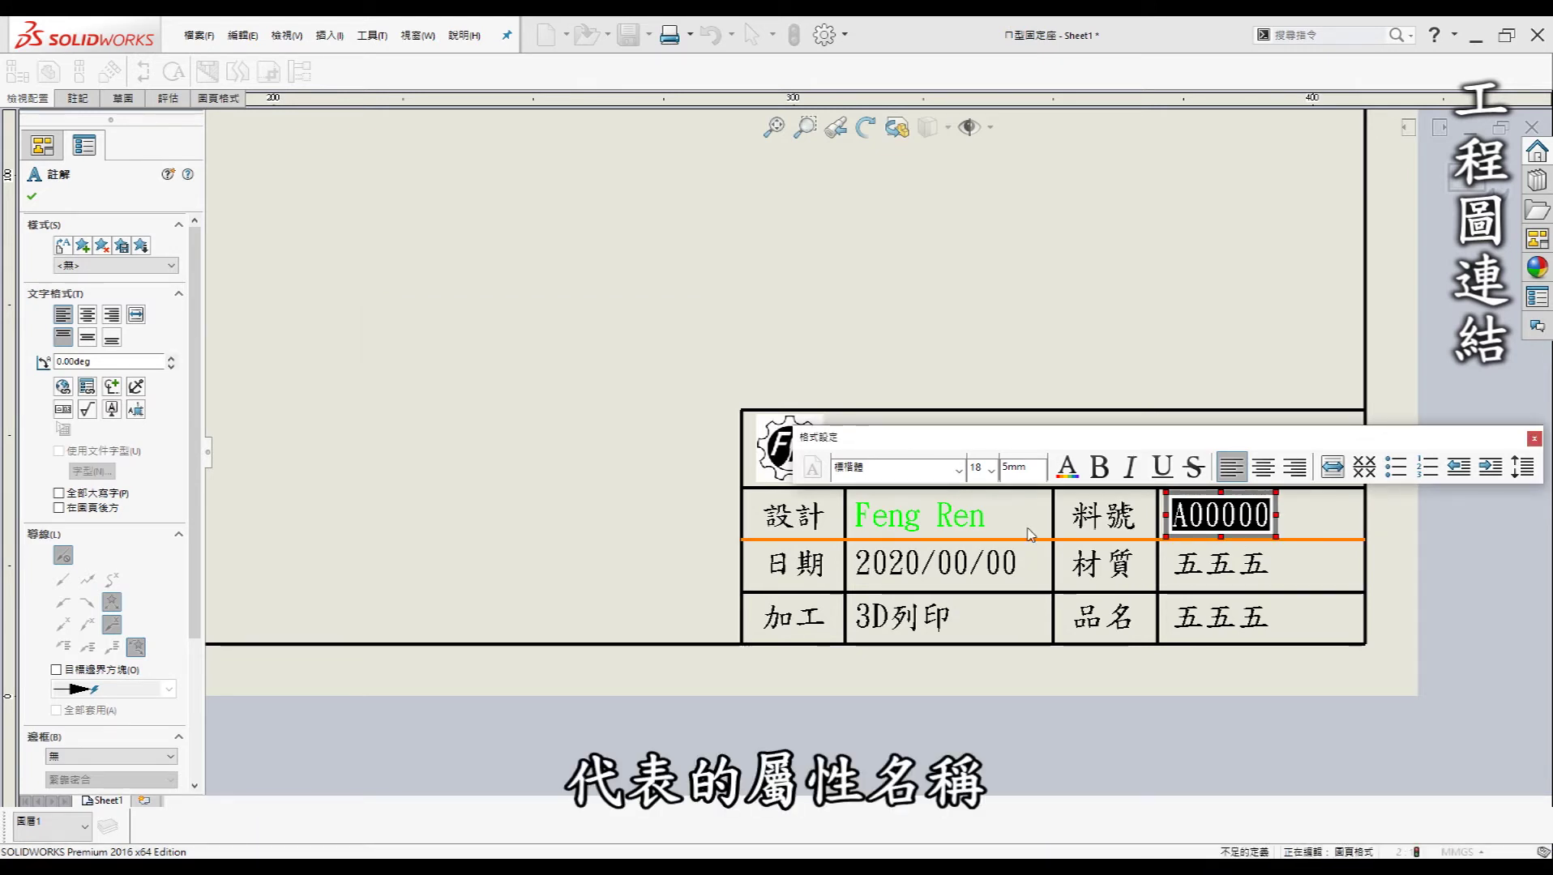
pyautogui.click(1317, 519)
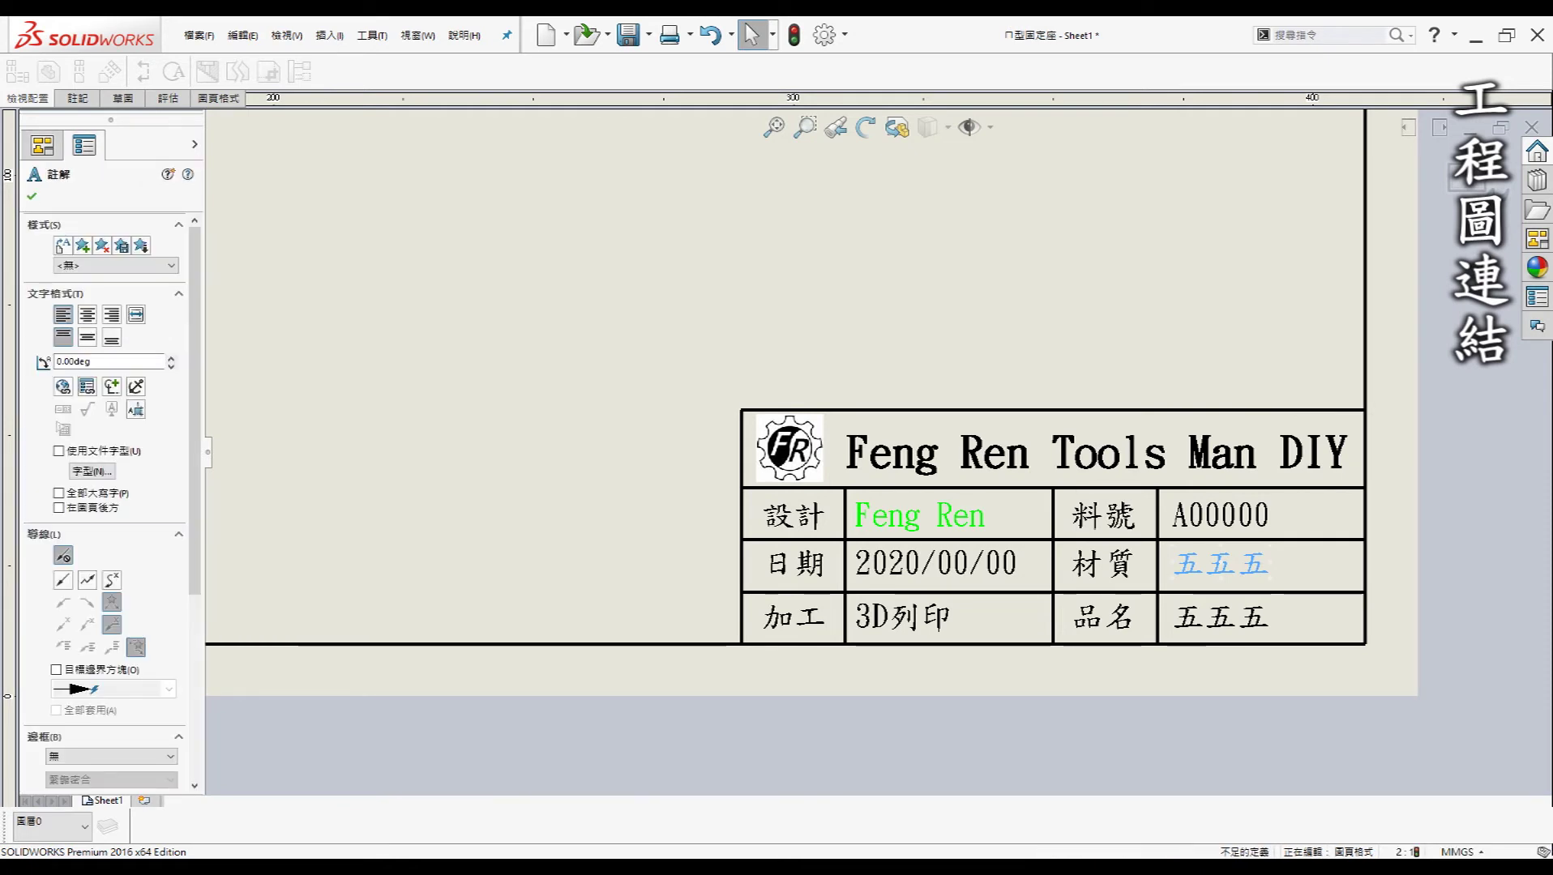
# Step: Link the material cell to the model's 材質 property, showing PLA
pyautogui.click(88, 388)
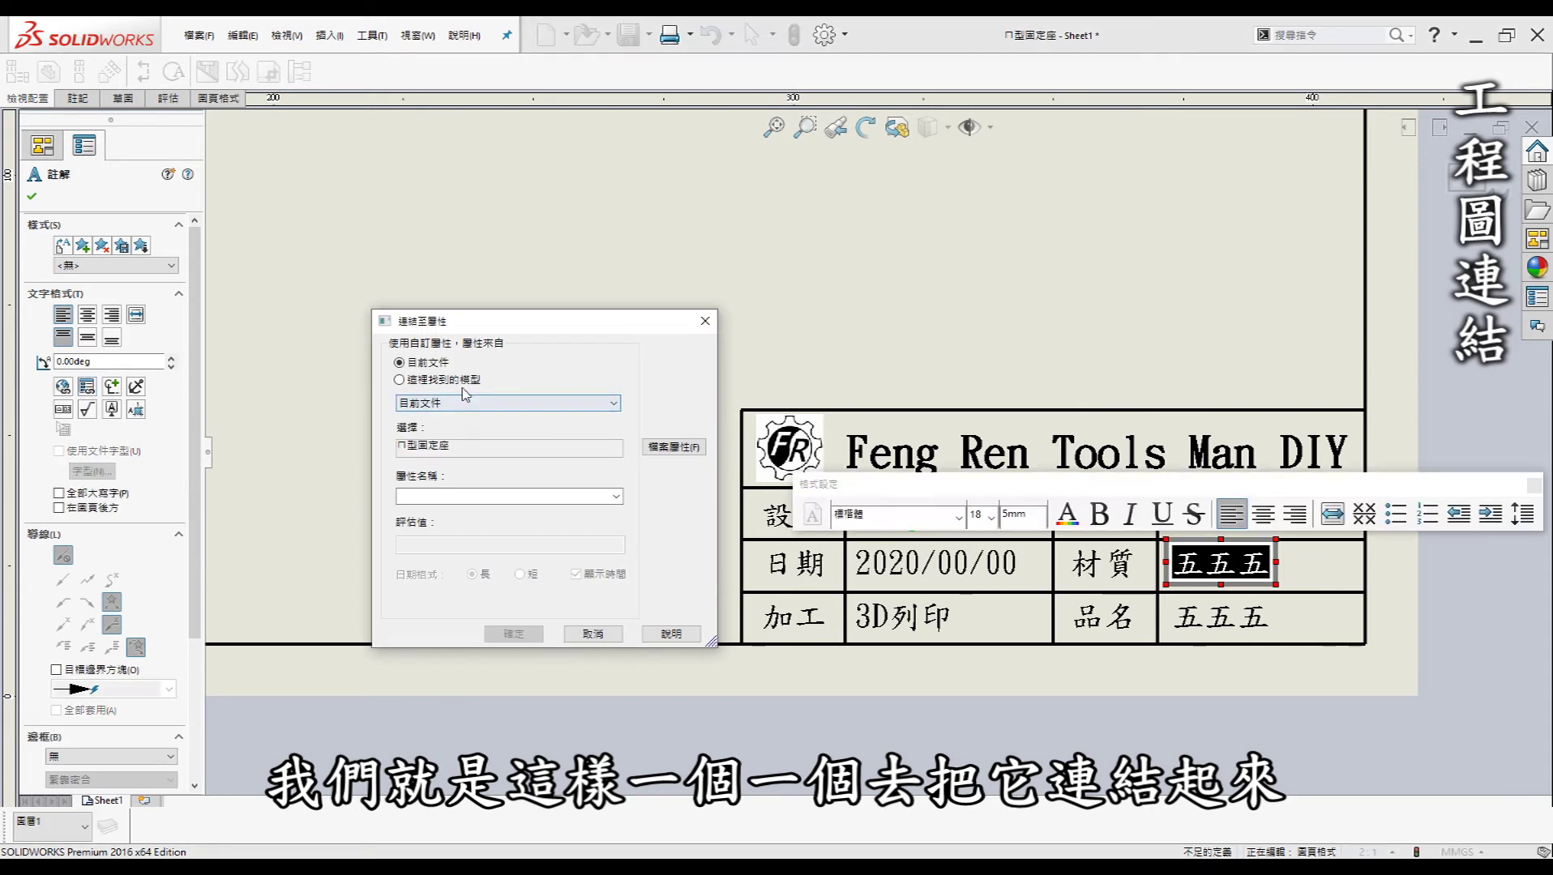
pyautogui.click(462, 381)
pyautogui.click(600, 495)
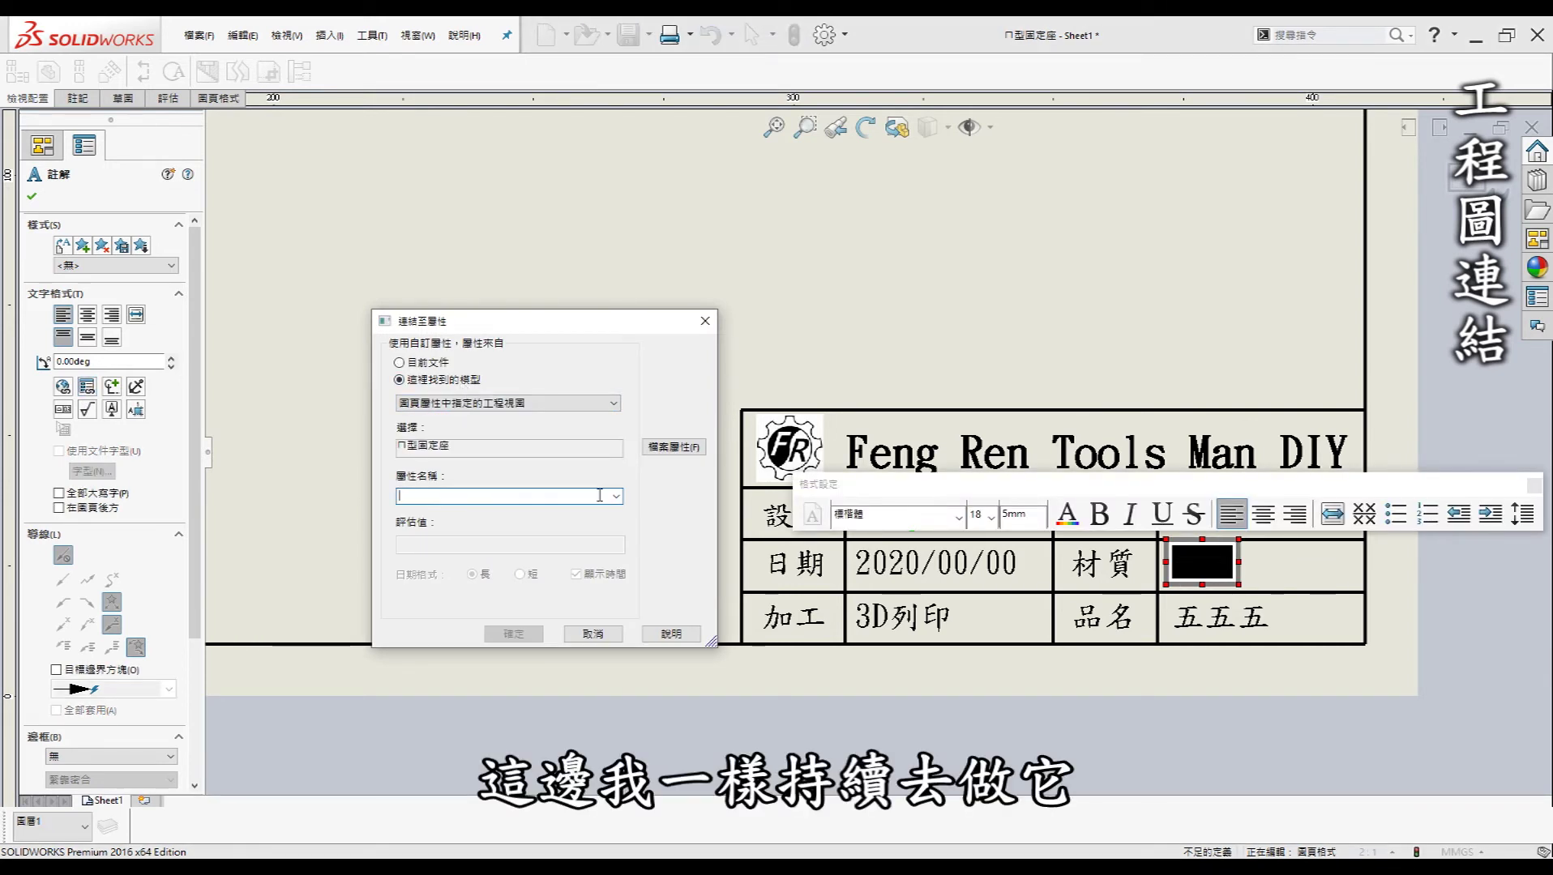
pyautogui.click(617, 496)
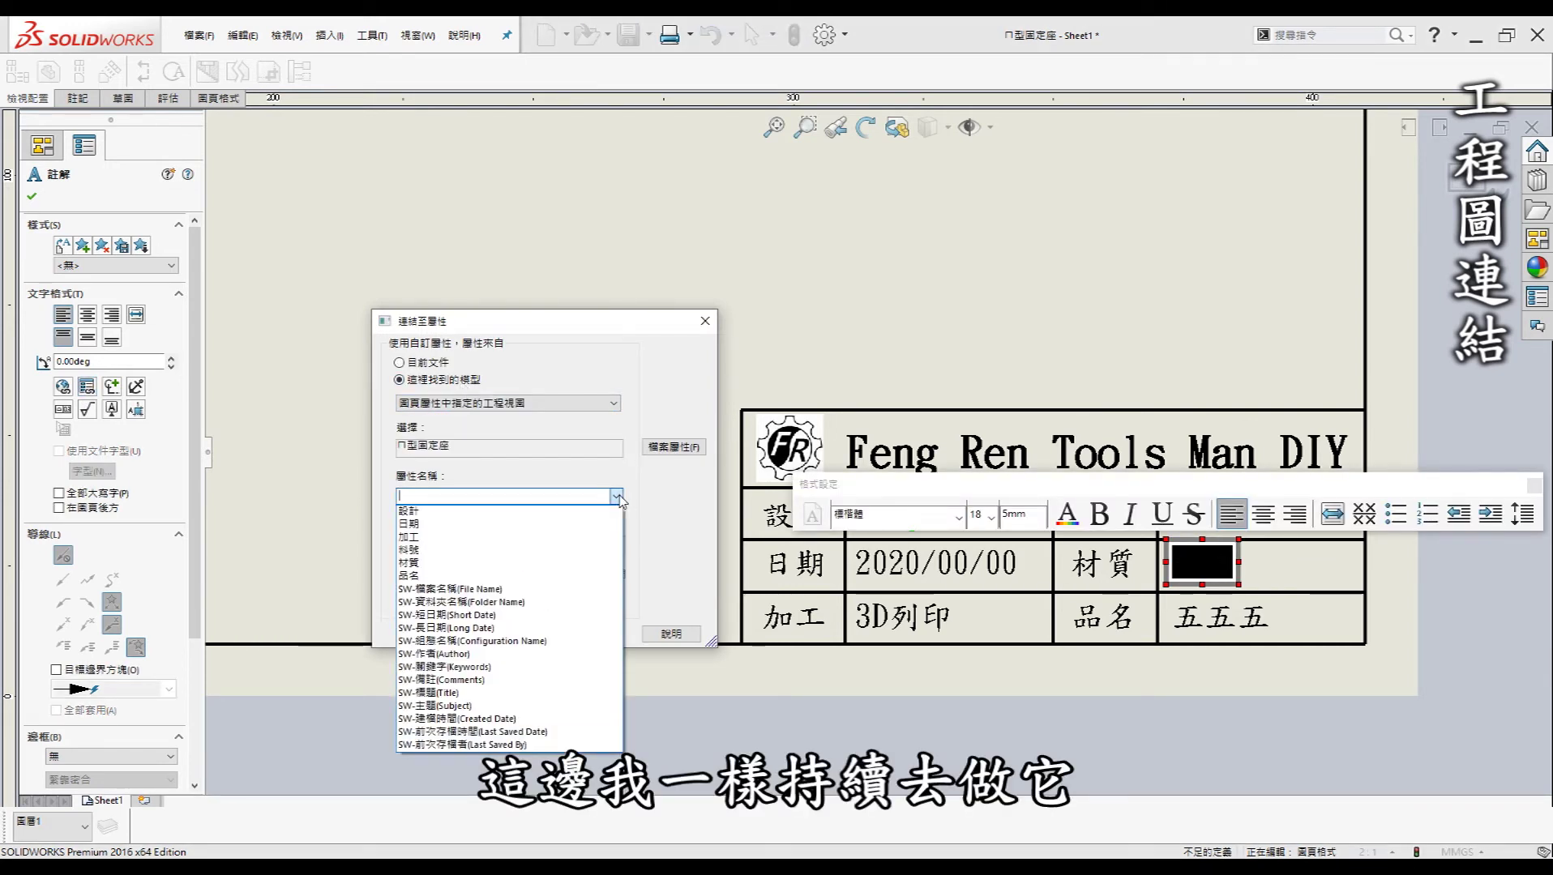
pyautogui.click(465, 565)
pyautogui.click(514, 633)
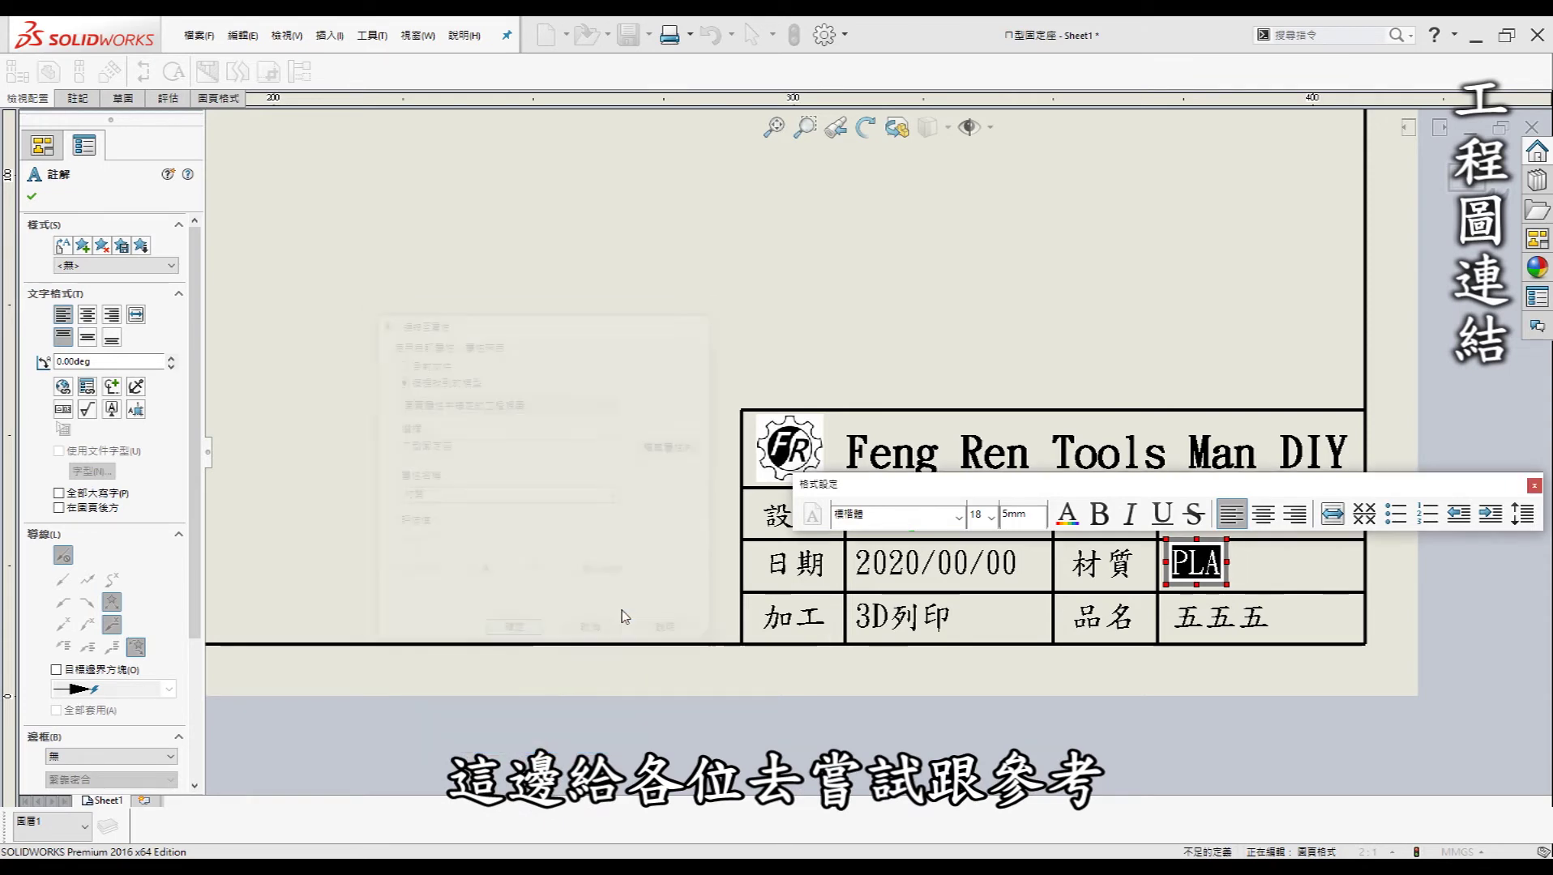
pyautogui.click(1388, 622)
# Step: Link the product name cell to the model's 品名 property, showing ㄇ型固定座
pyautogui.doubleClick(1221, 617)
pyautogui.click(63, 387)
pyautogui.click(618, 496)
pyautogui.click(464, 527)
pyautogui.click(514, 633)
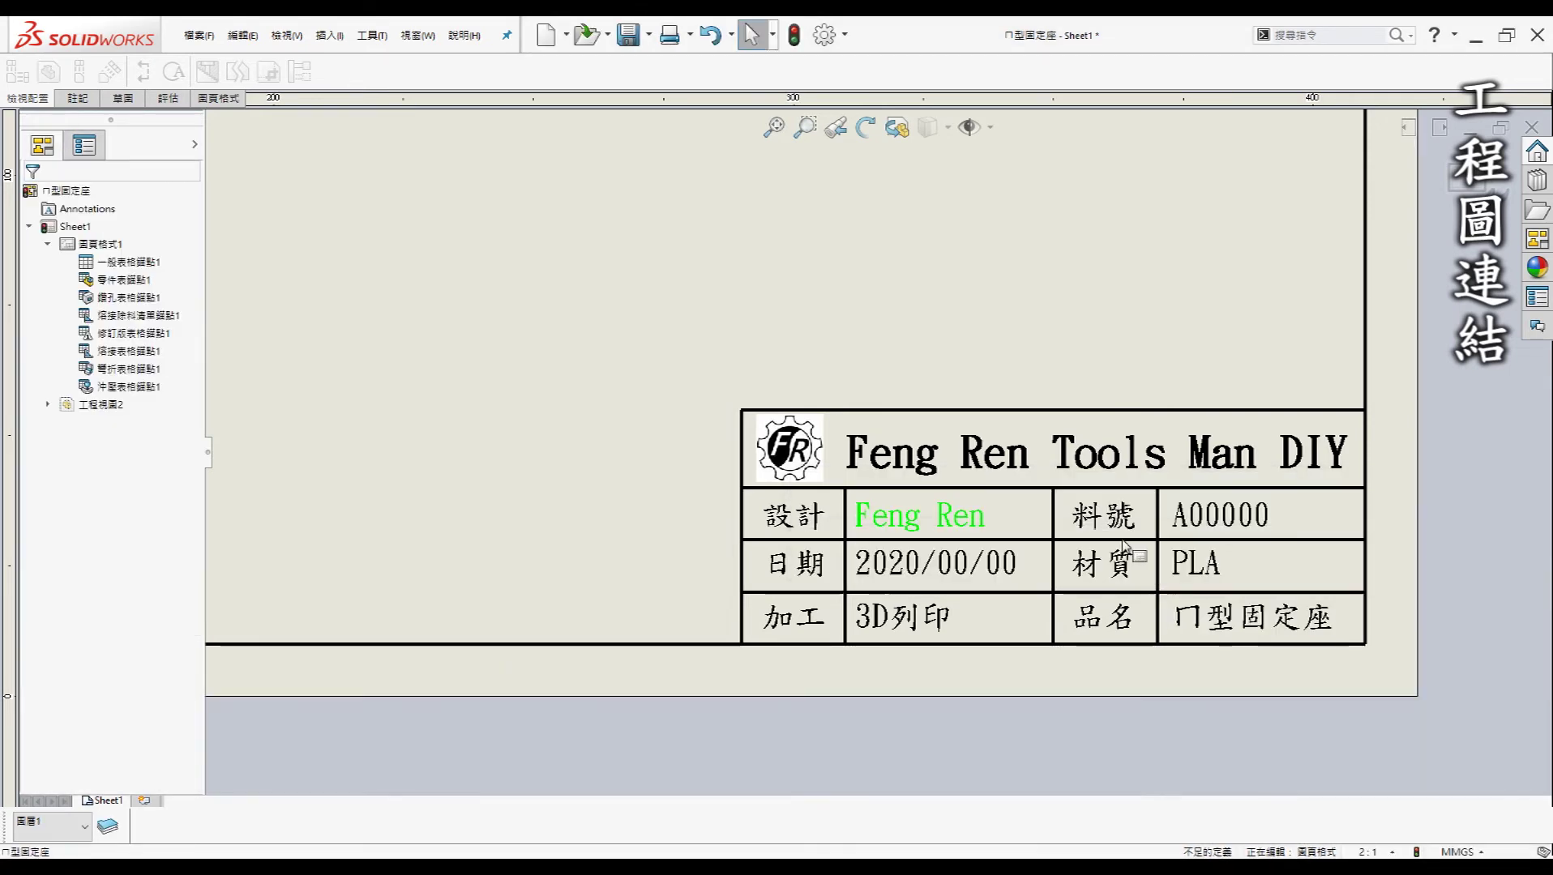
pyautogui.click(1146, 639)
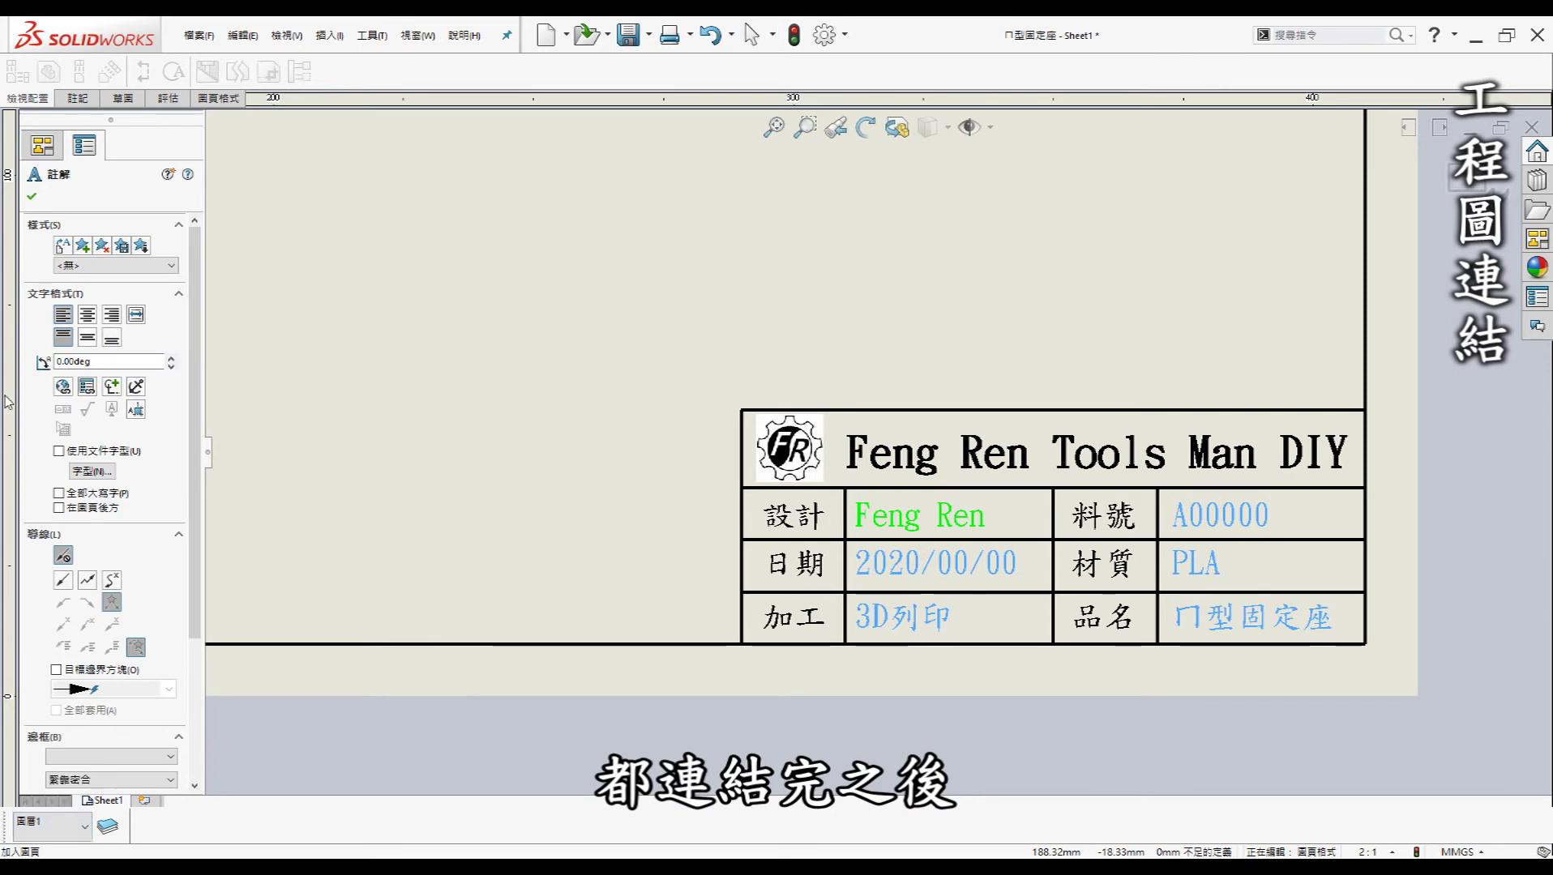
pyautogui.click(33, 197)
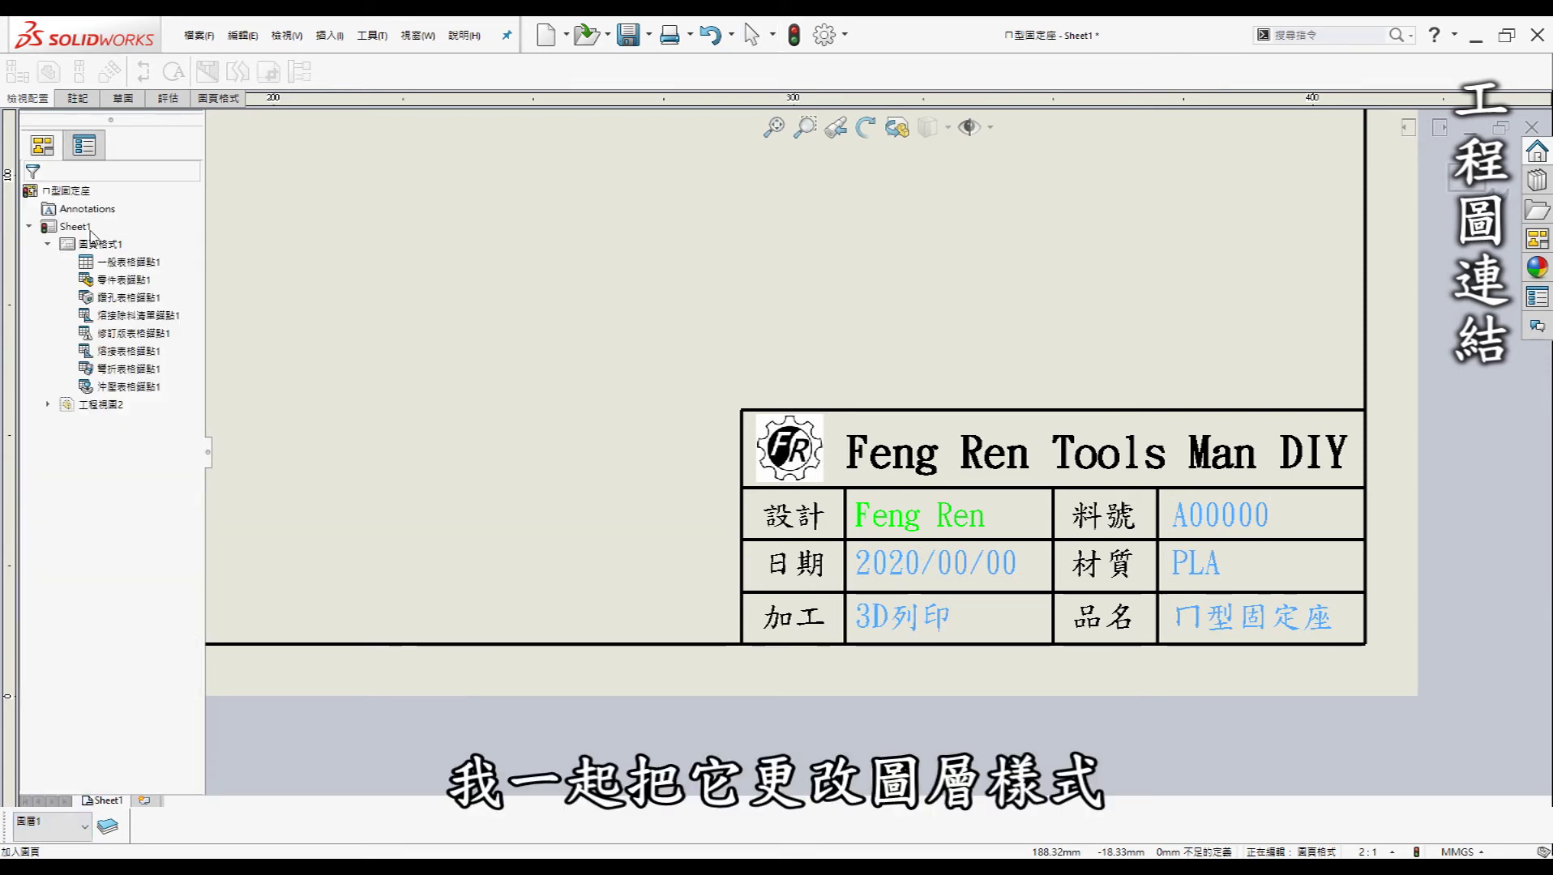
# Step: Clear the selection, exit sheet-format editing and zoom to fit the whole sheet
pyautogui.click(461, 356)
pyautogui.scroll(2, 1047, 346)
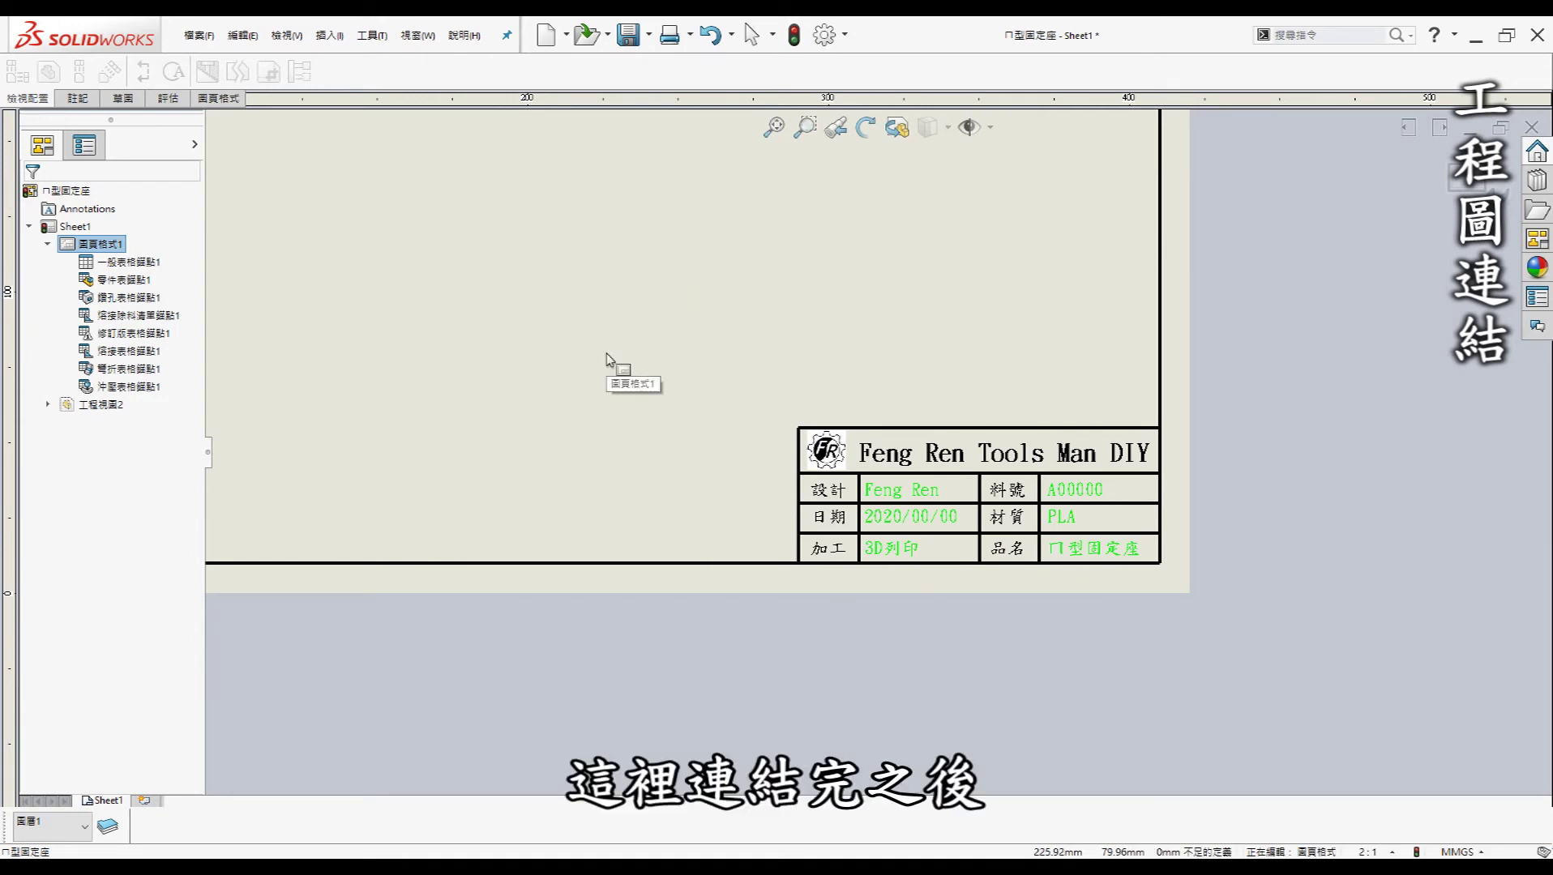
pyautogui.click(1459, 185)
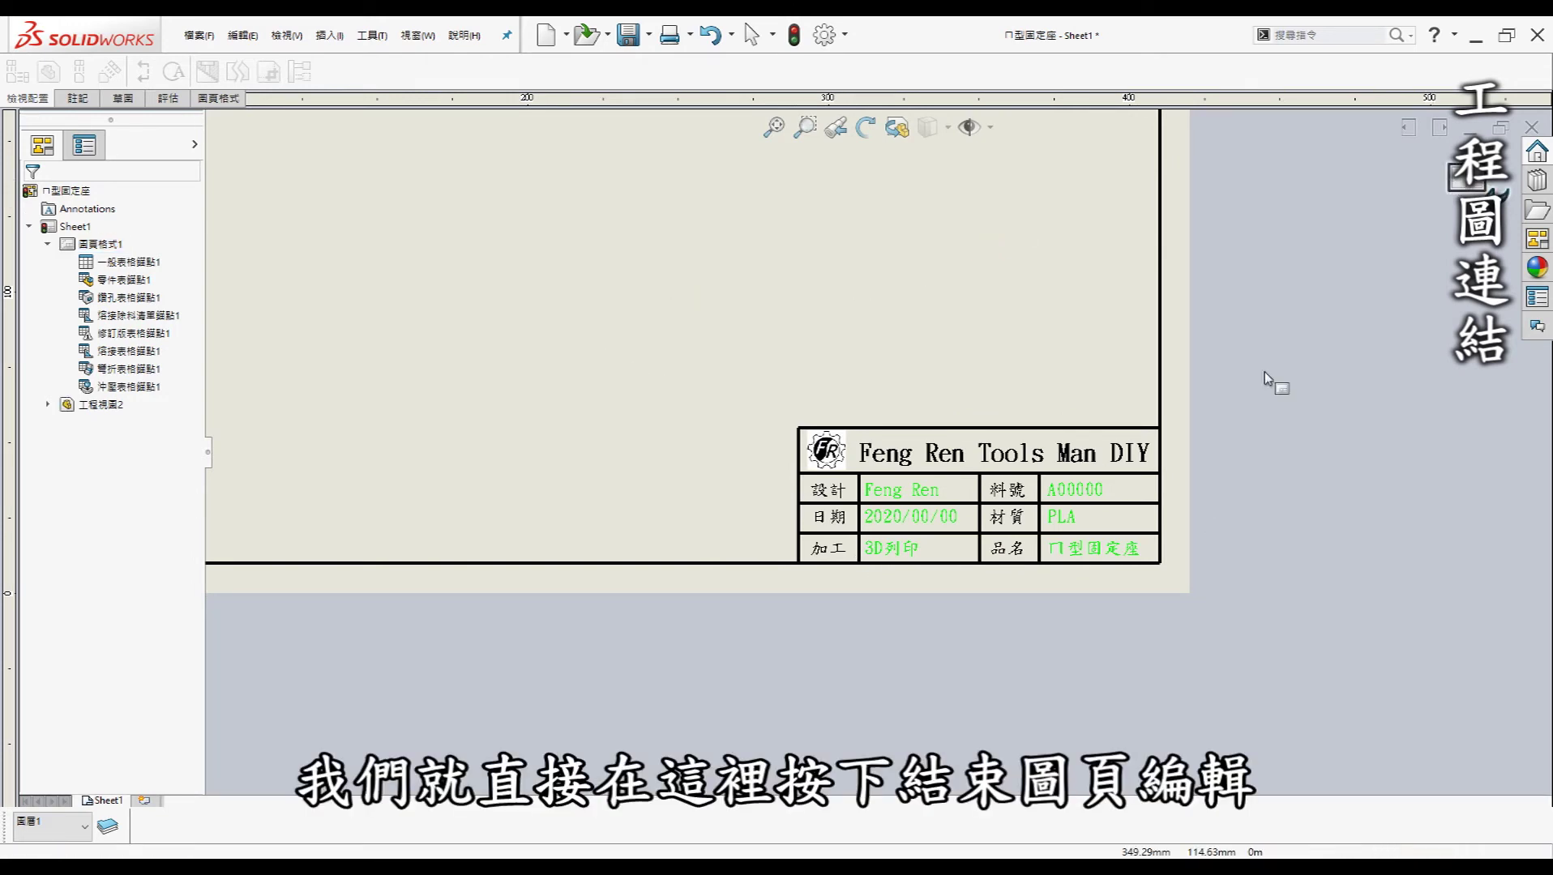
pyautogui.press('f')
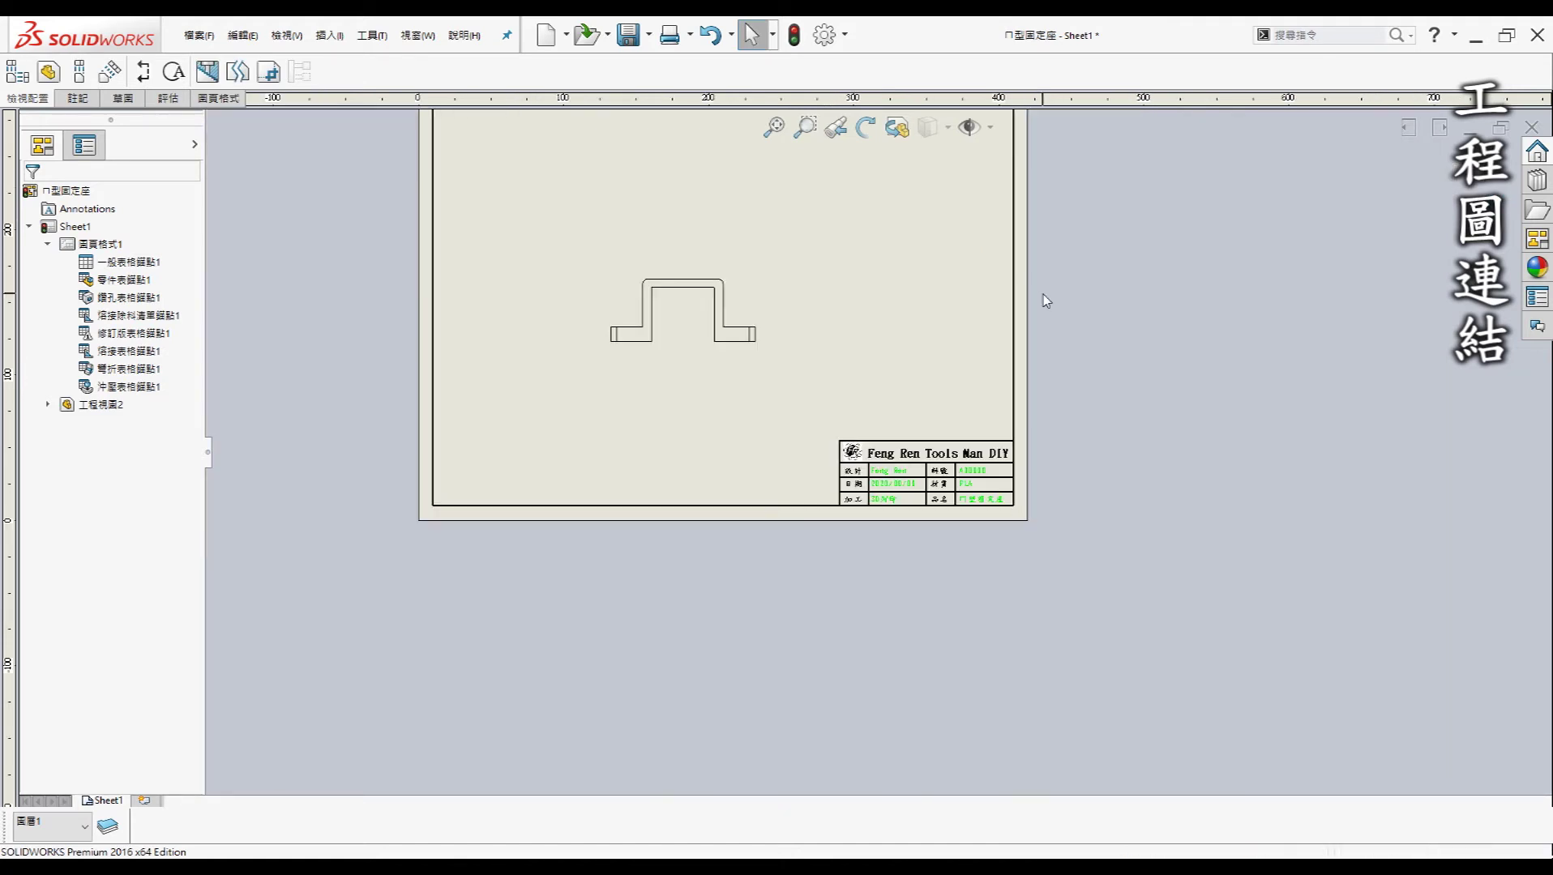
pyautogui.press('f')
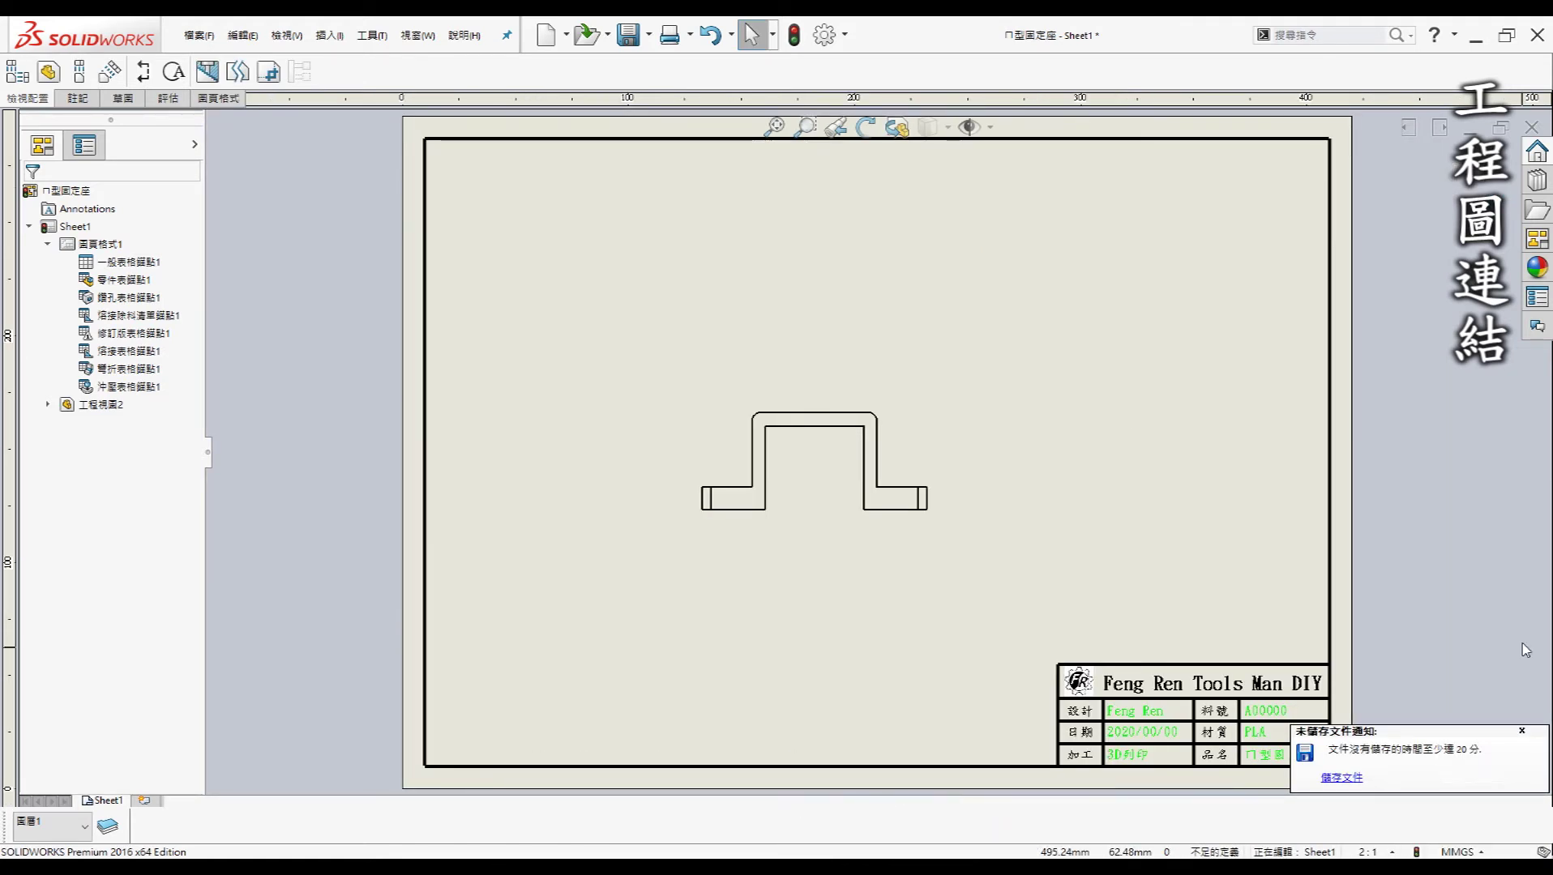
# Step: Delete the bracket drawing view and rebuild, leaving the linked title block cells blank
pyautogui.click(1522, 732)
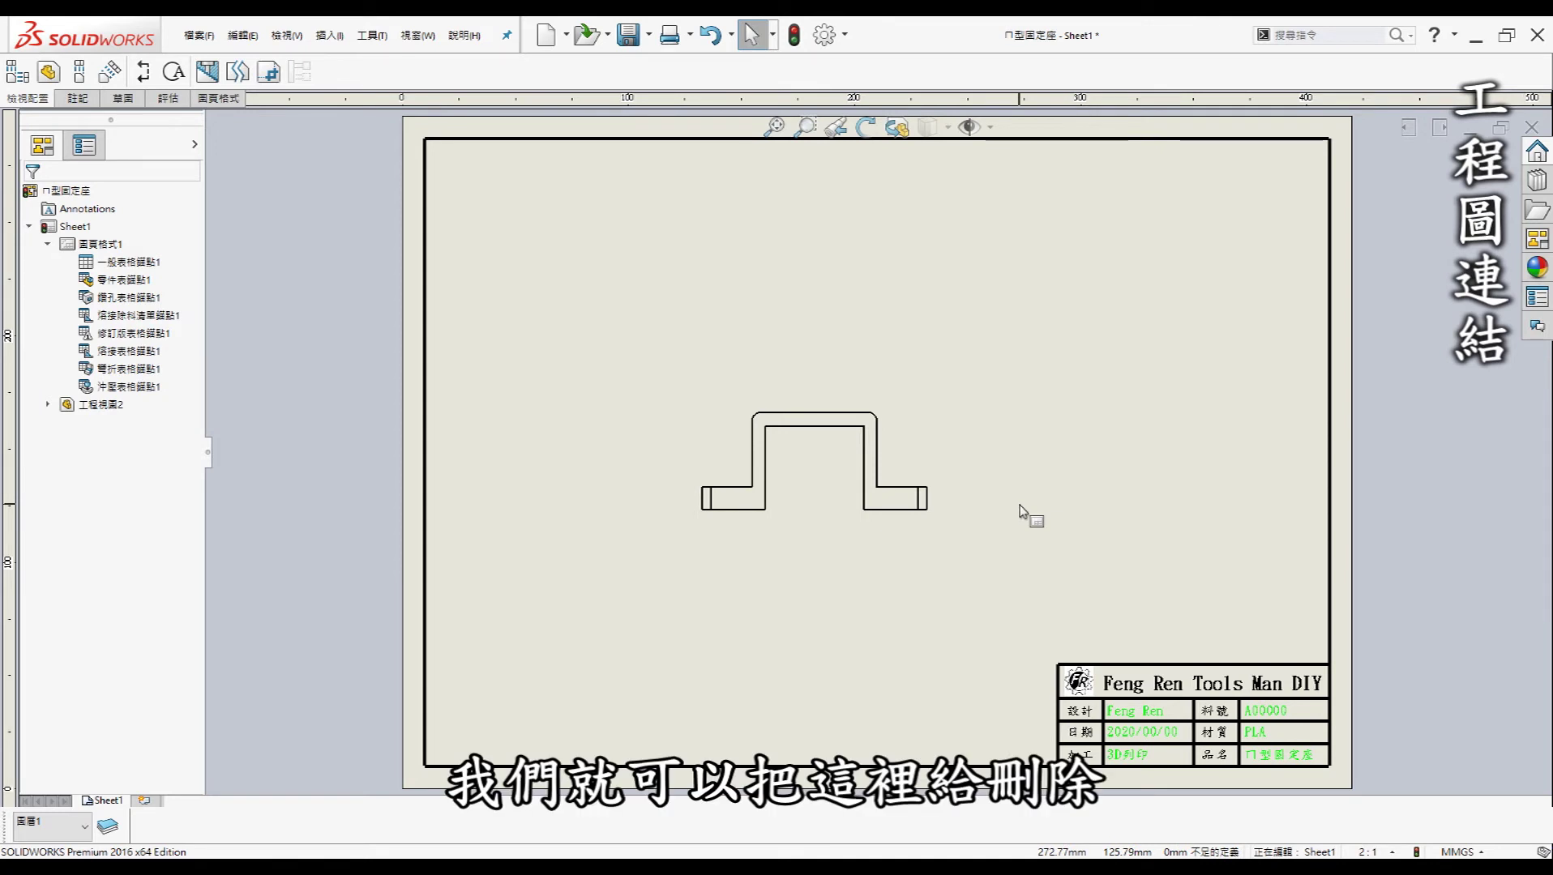
pyautogui.click(821, 409)
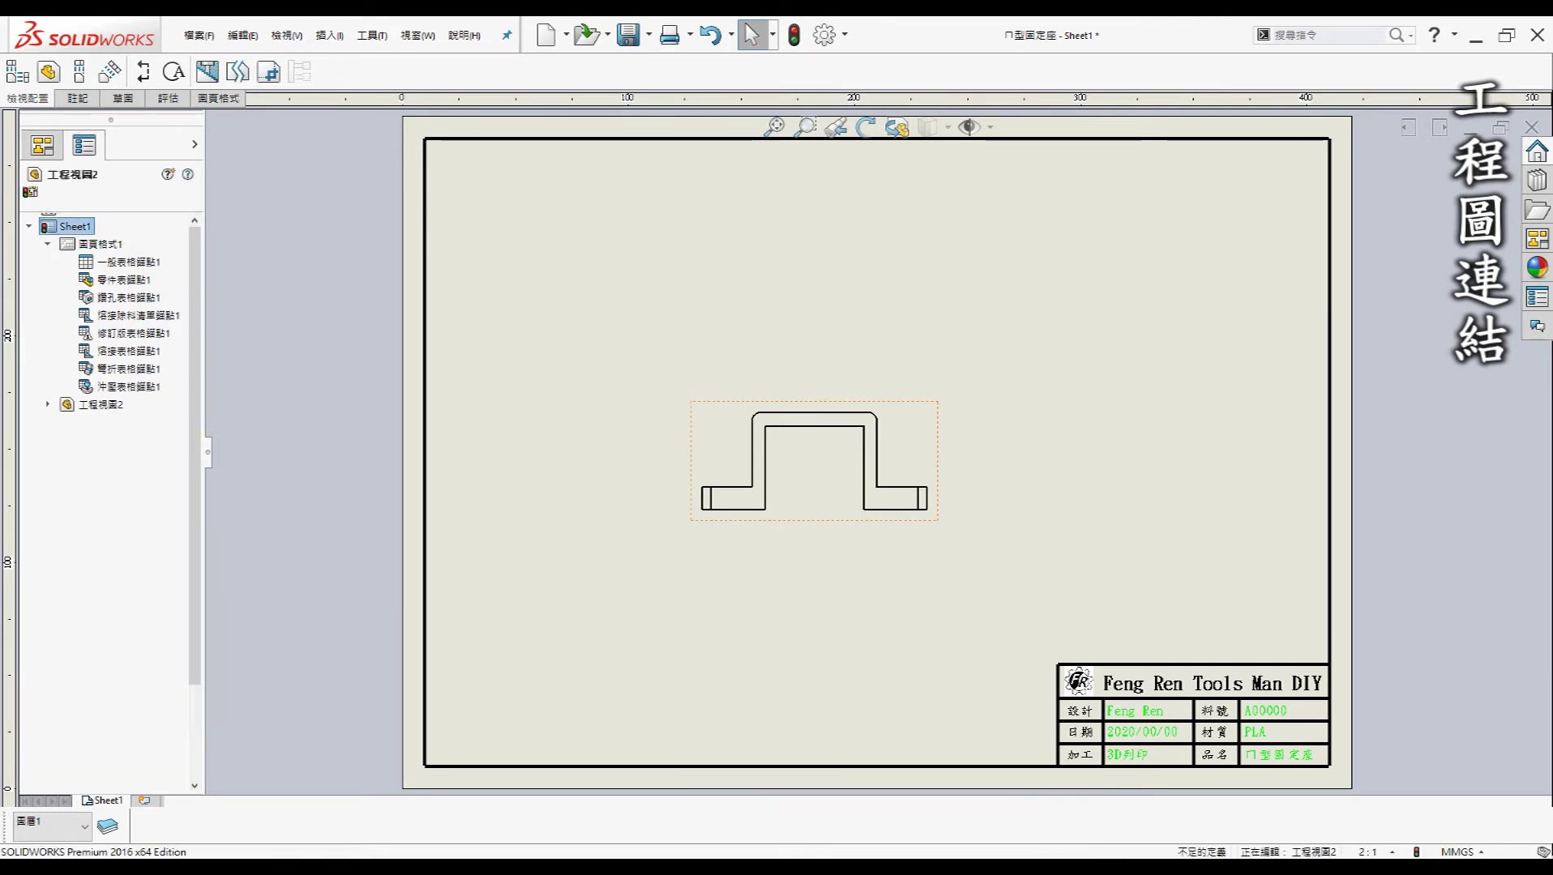
pyautogui.press('Delete')
pyautogui.click(878, 389)
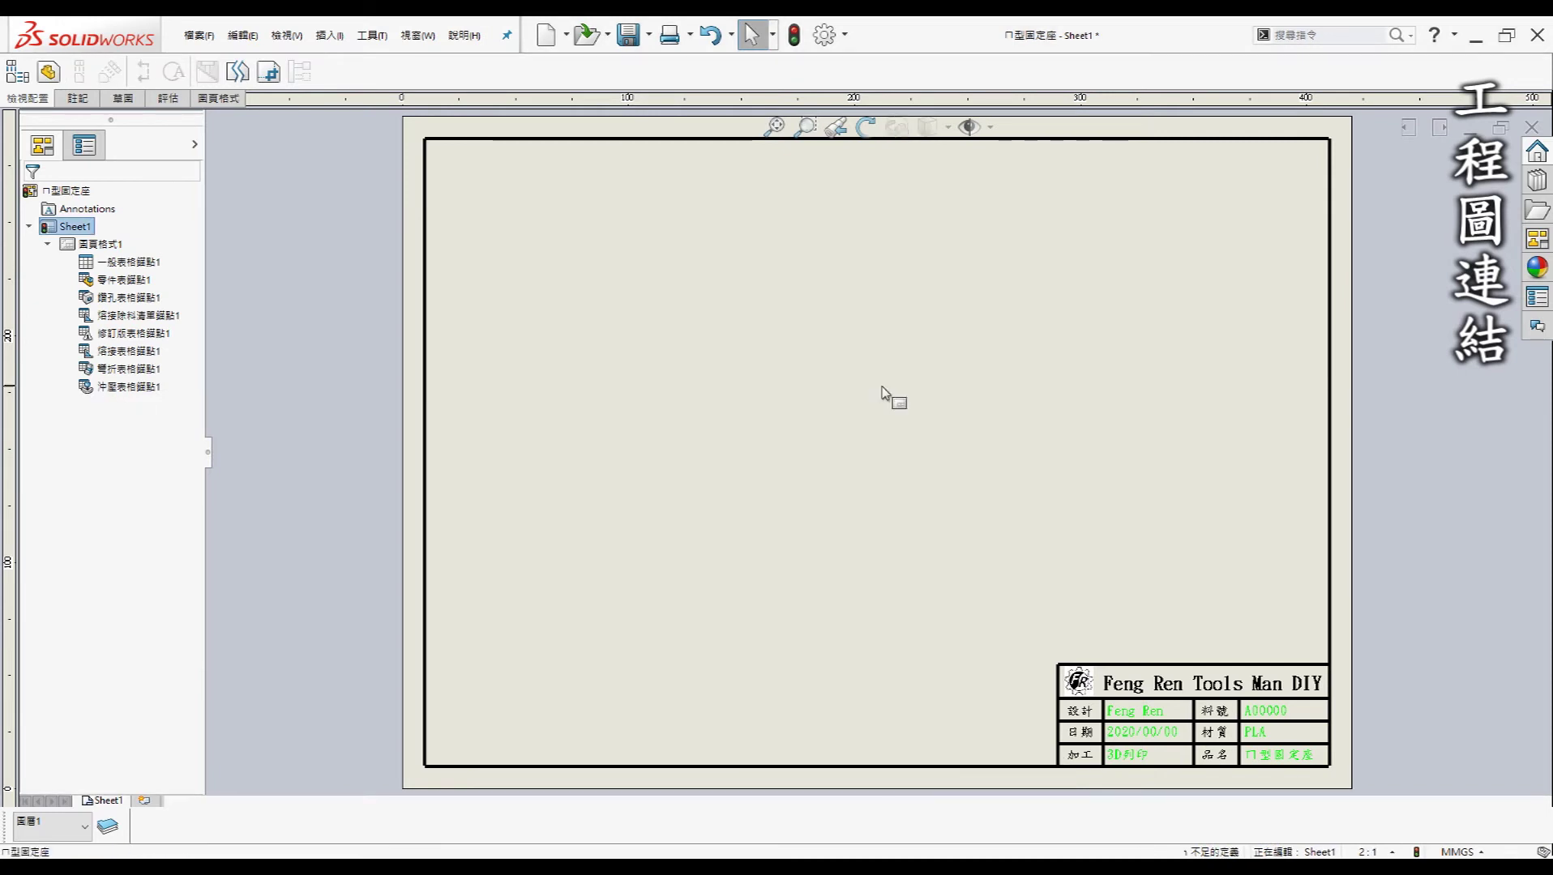
pyautogui.click(794, 36)
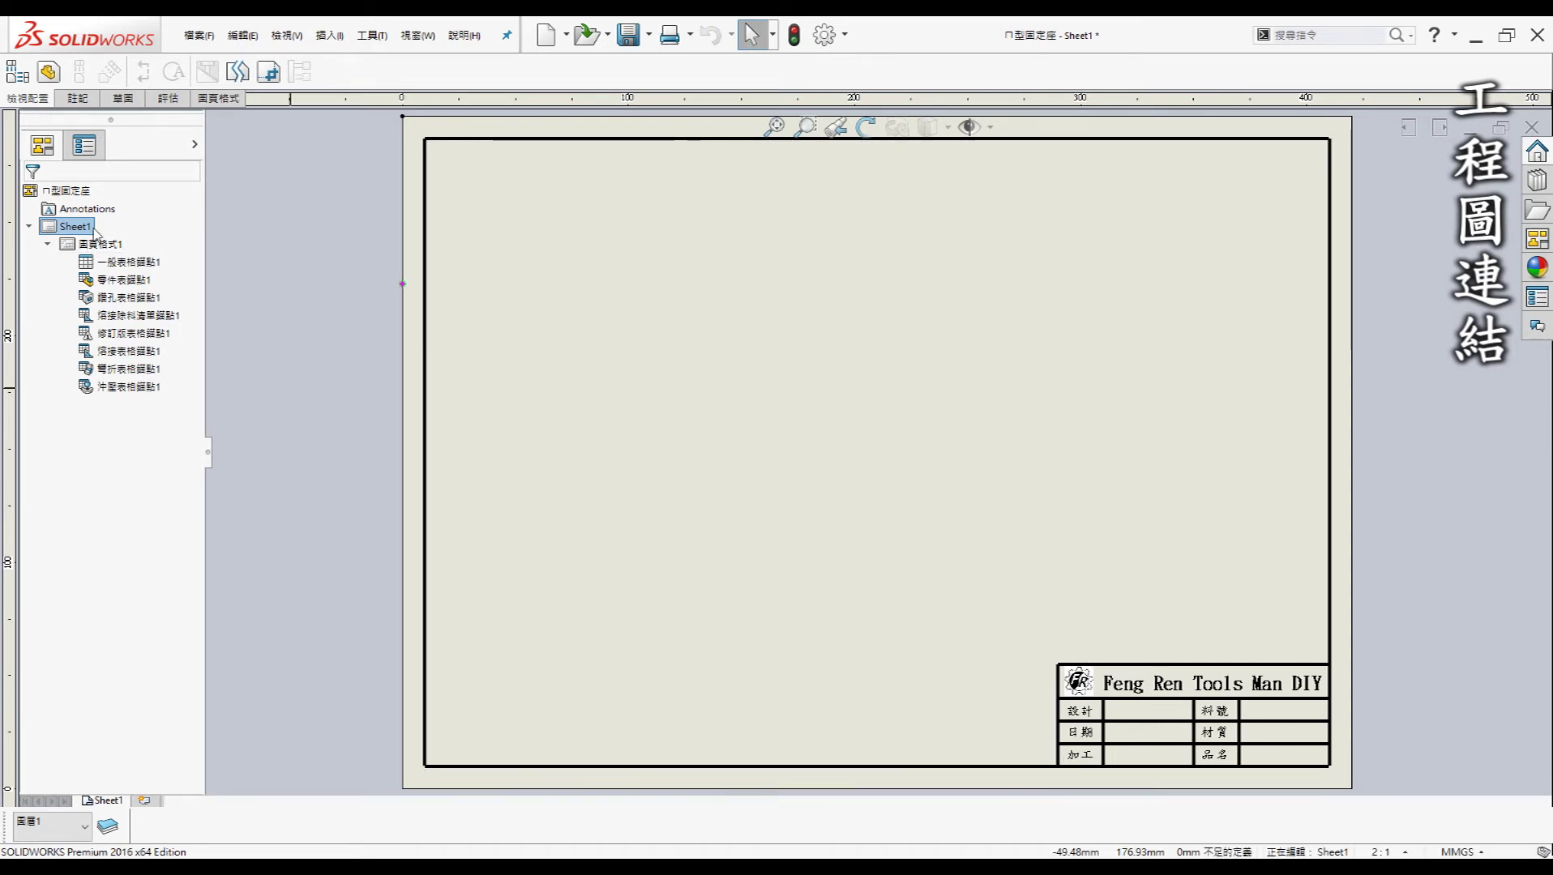
pyautogui.rightClick(78, 229)
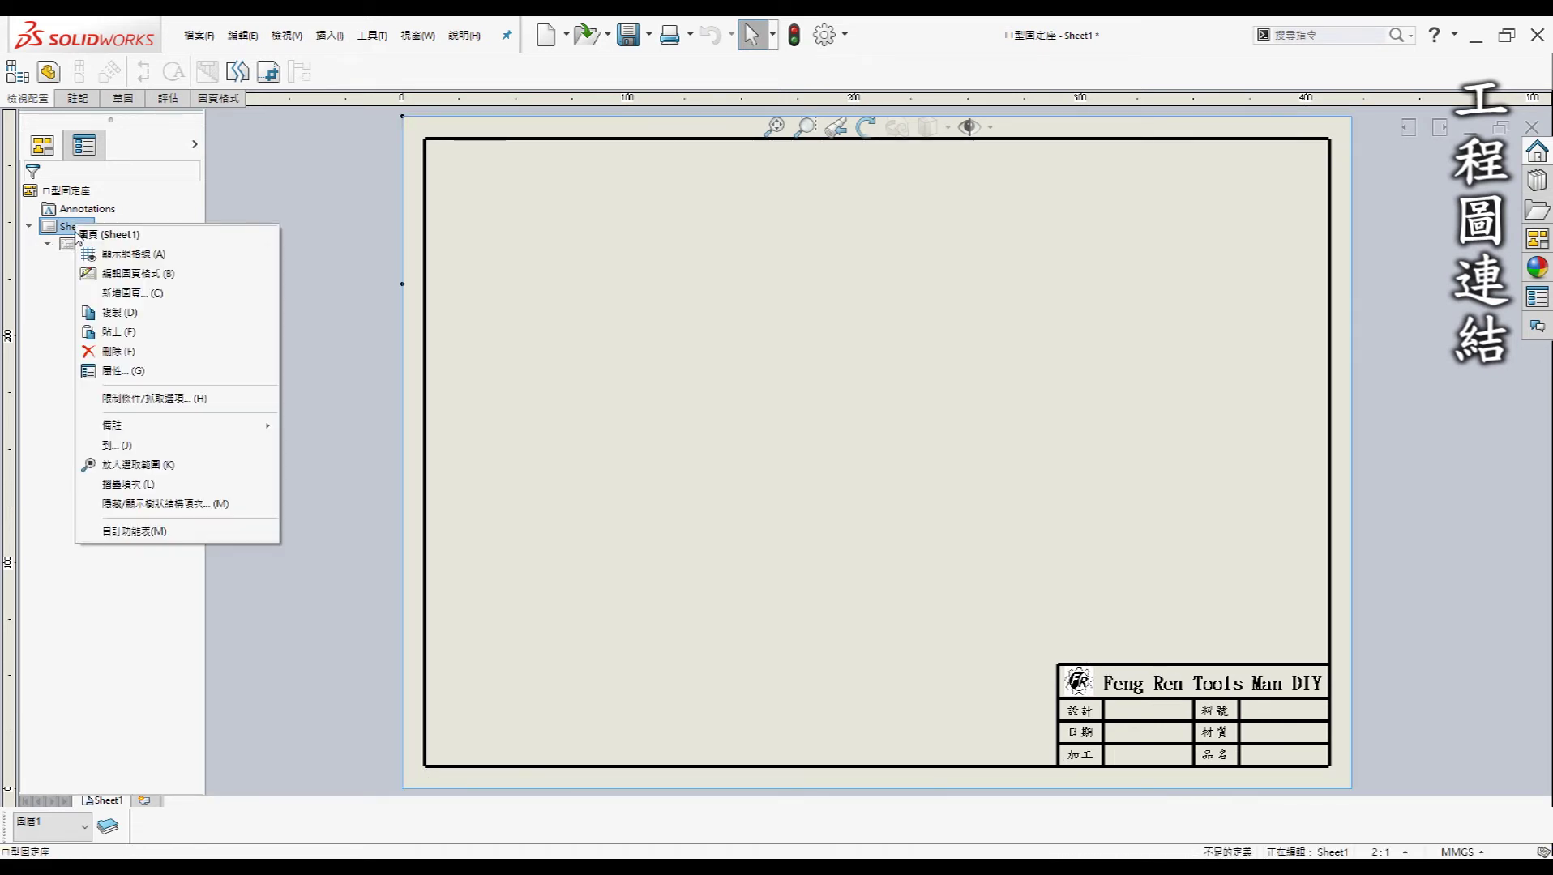
pyautogui.click(121, 267)
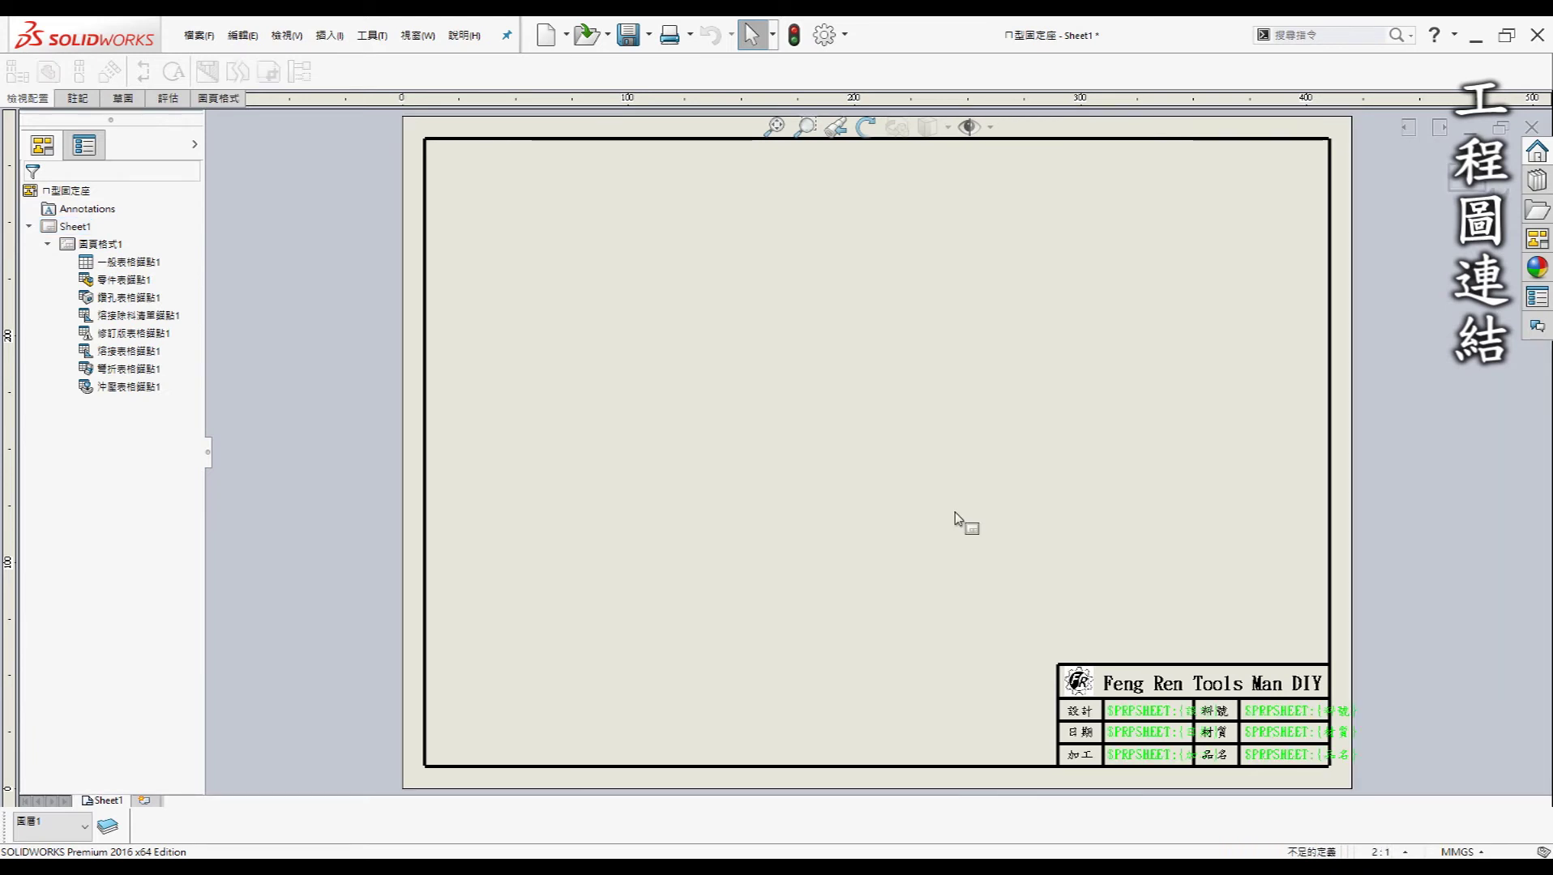
pyautogui.scroll(2, 1248, 713)
pyautogui.scroll(-2, 1053, 624)
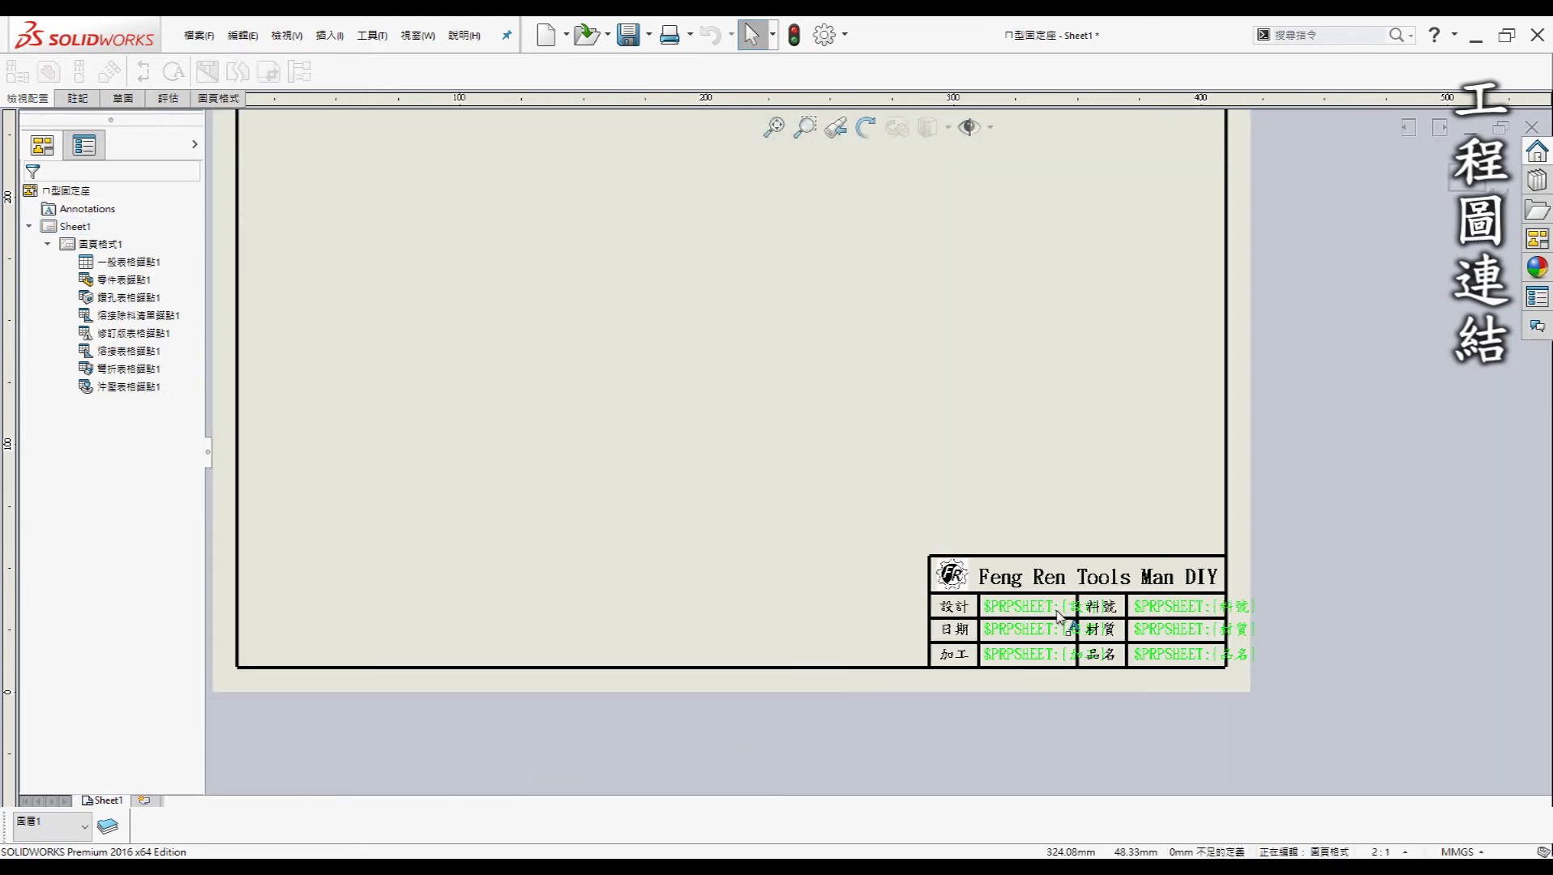
pyautogui.scroll(-3, 1041, 608)
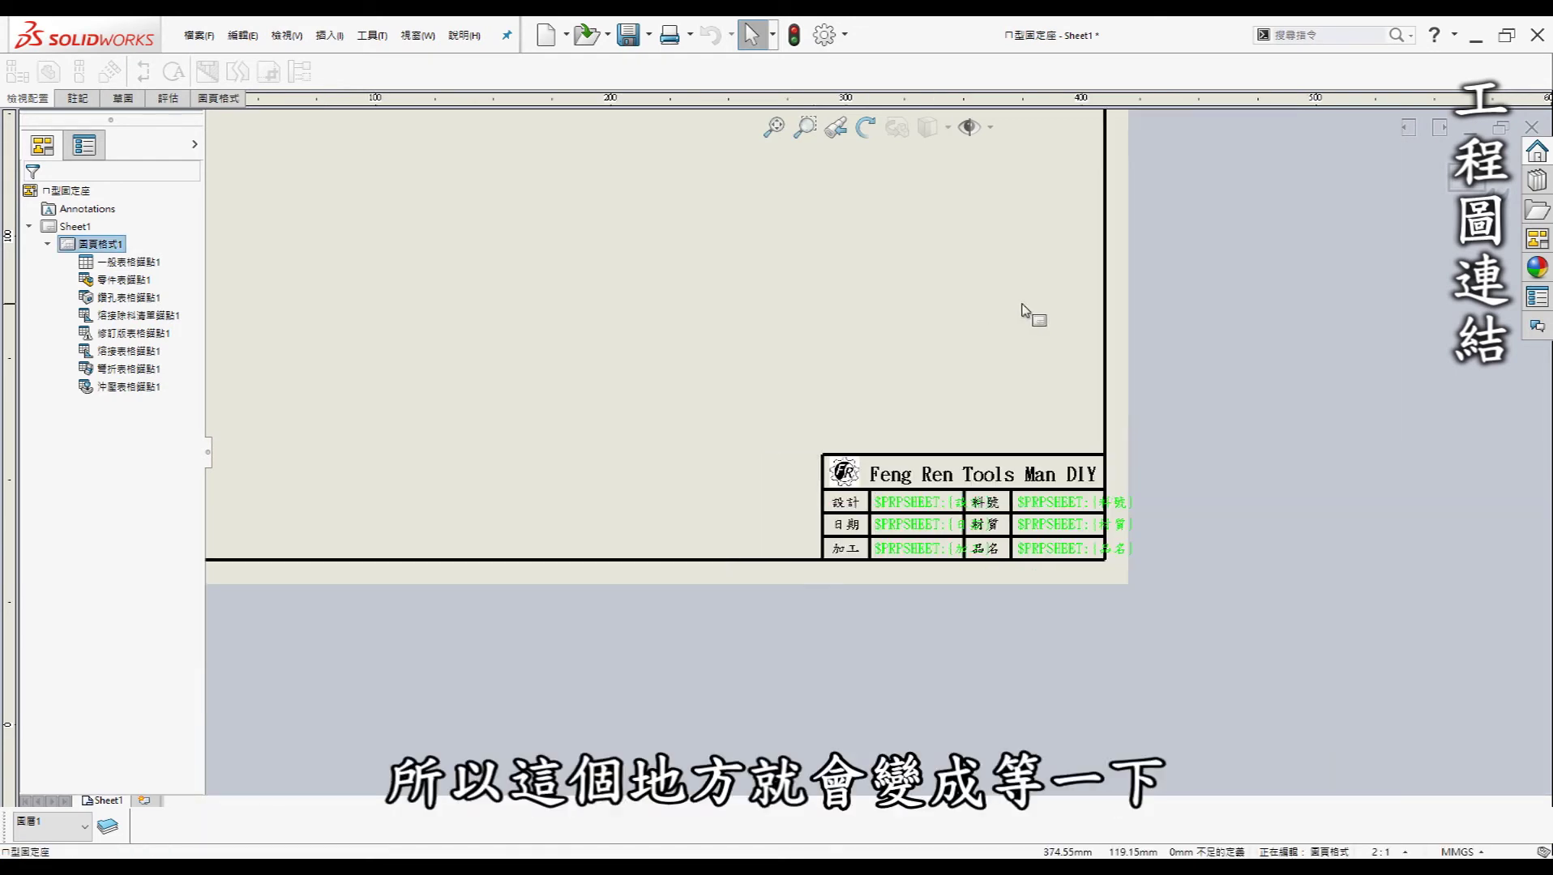
pyautogui.scroll(2, 1064, 548)
pyautogui.scroll(2, 849, 398)
pyautogui.scroll(2, 831, 350)
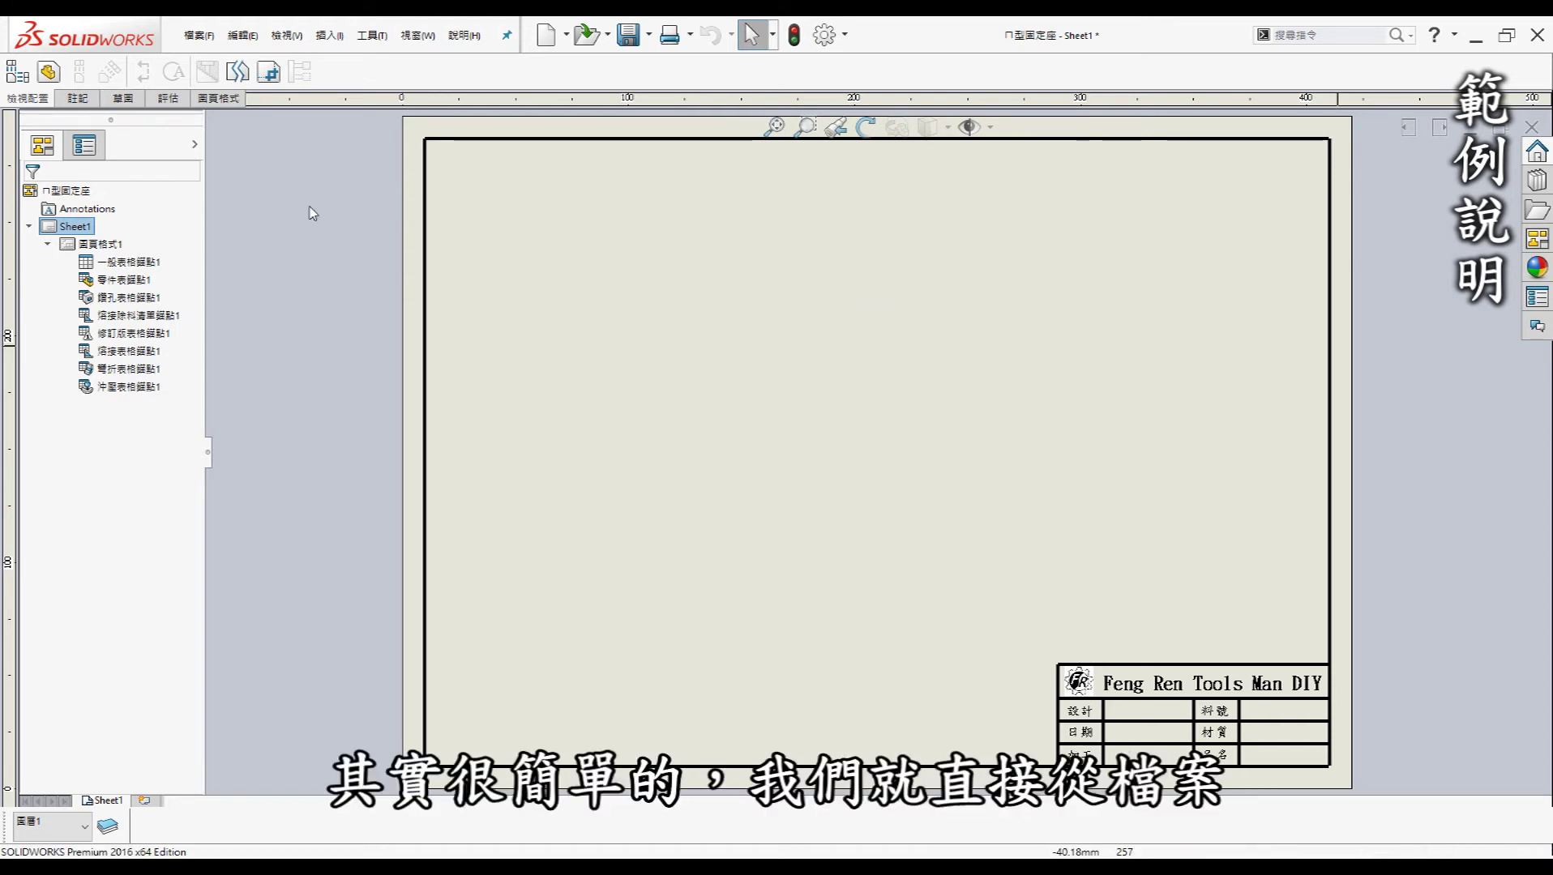
# Step: Save as type Drawing Templates (*.drwdot) named FR範例-A3, replacing the existing template
pyautogui.click(188, 37)
pyautogui.press('a')
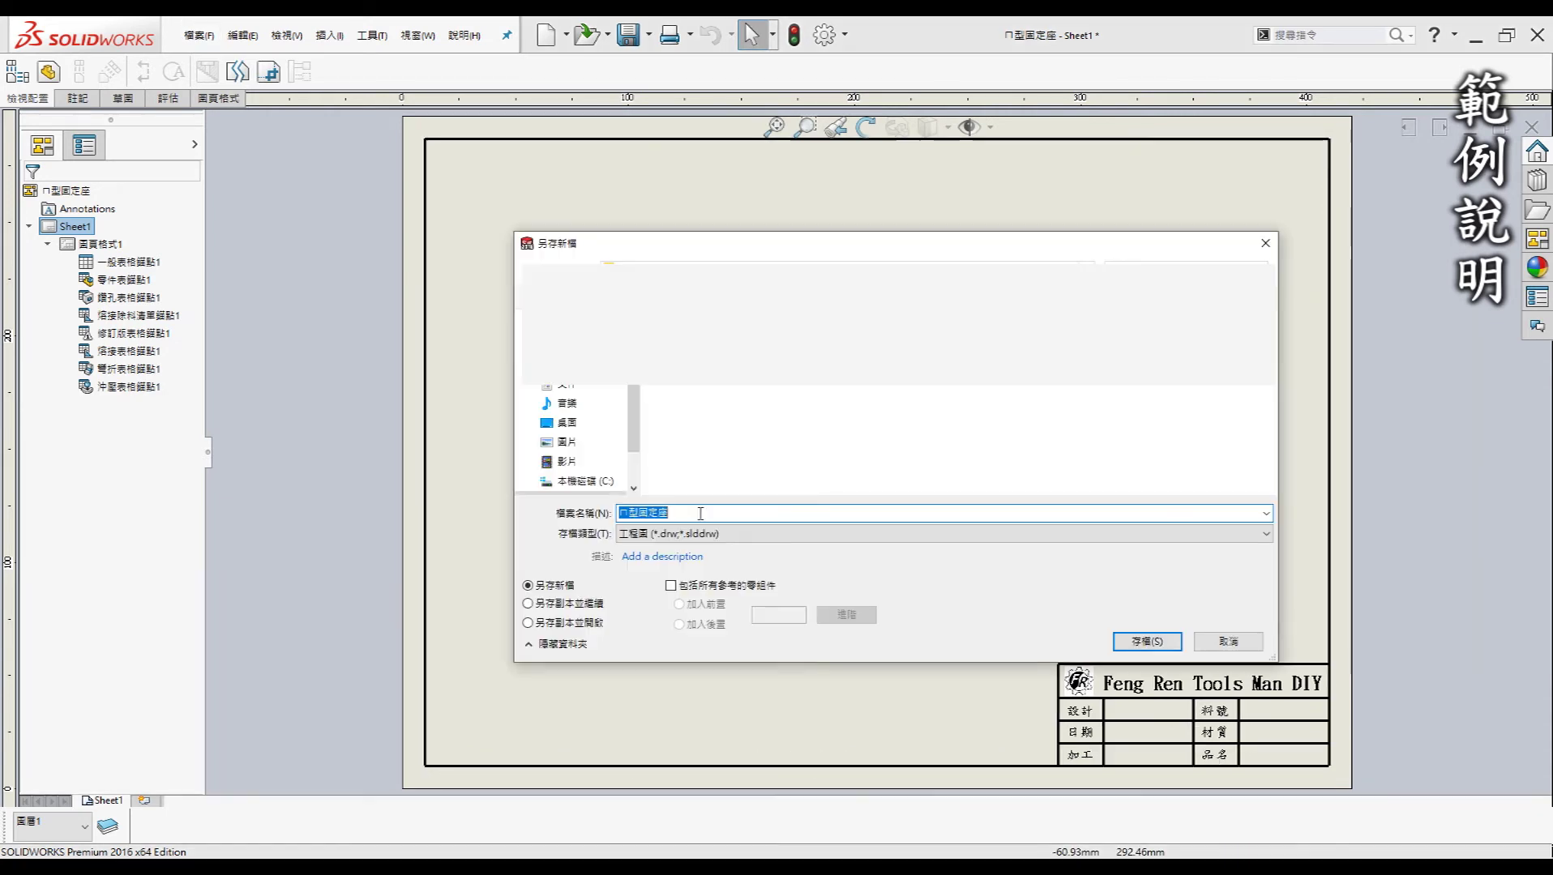
pyautogui.click(750, 534)
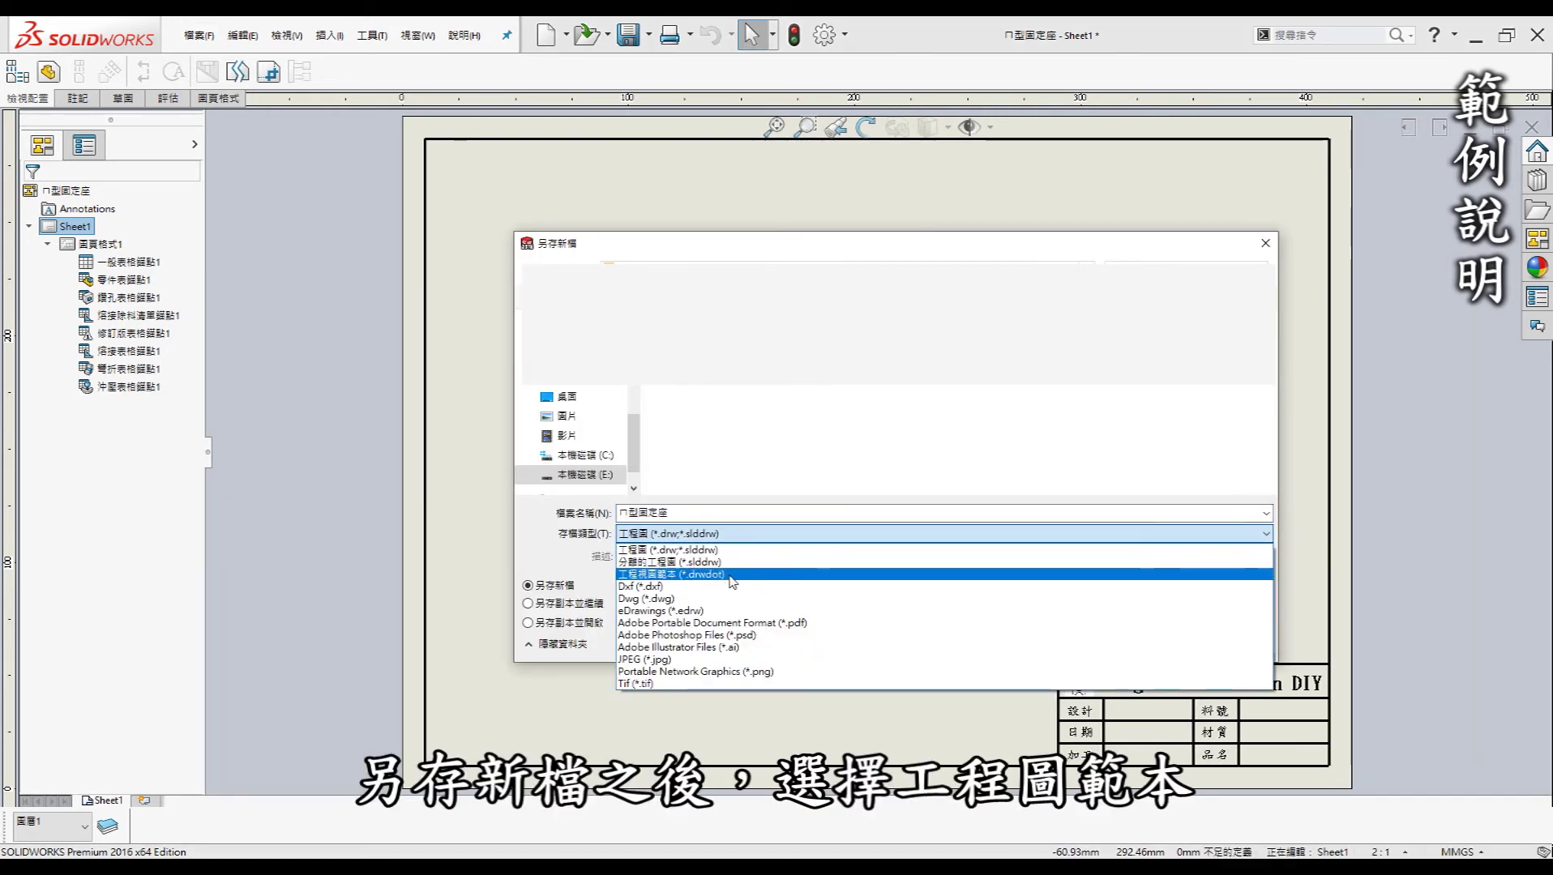
pyautogui.click(731, 575)
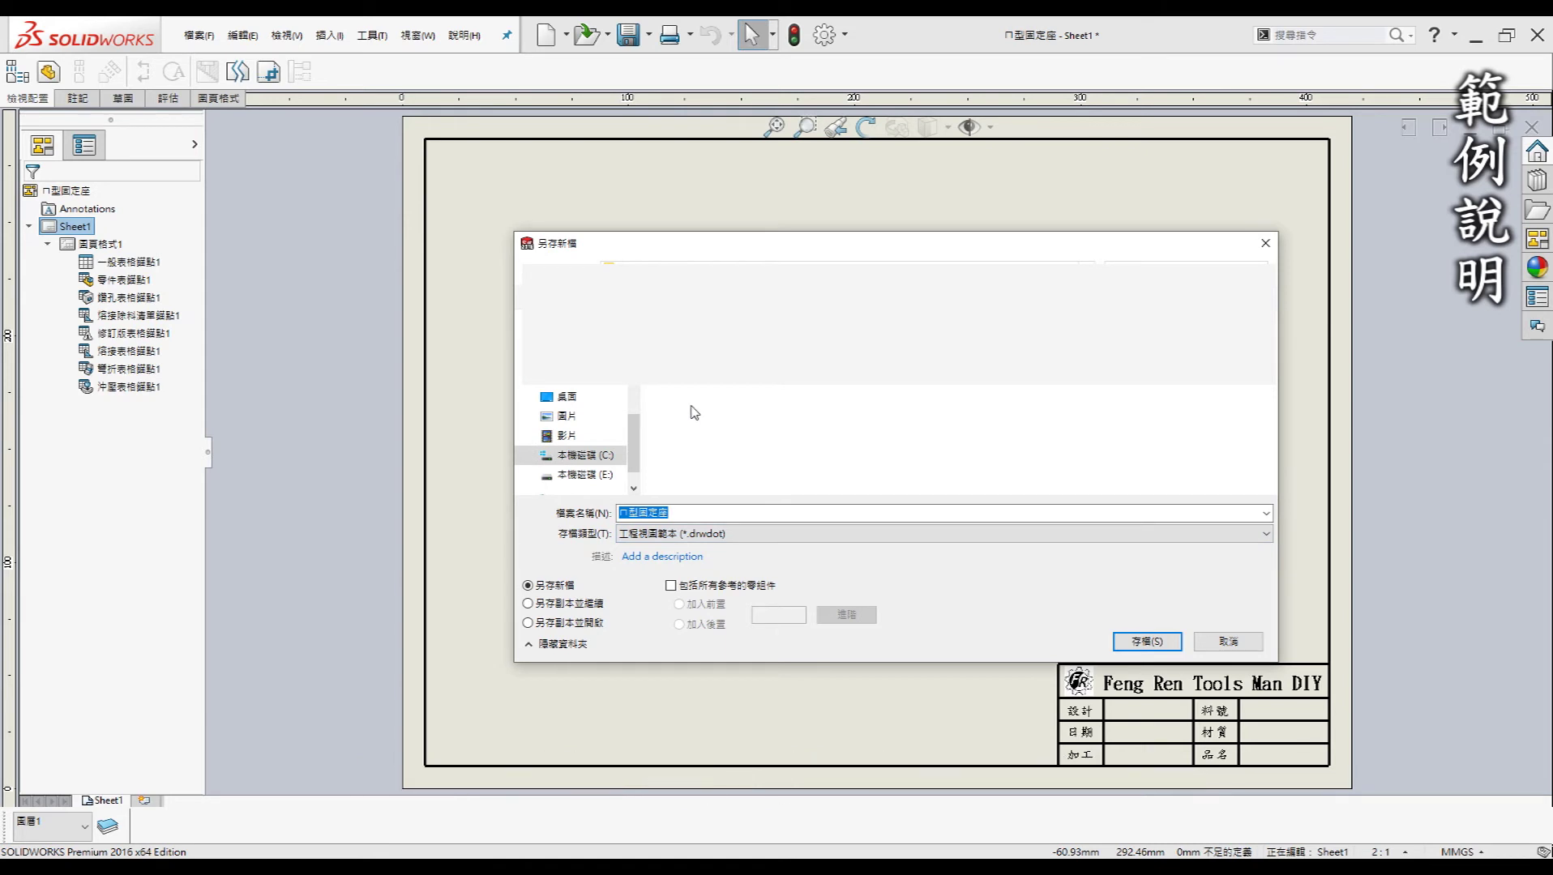
pyautogui.moveTo(582, 474)
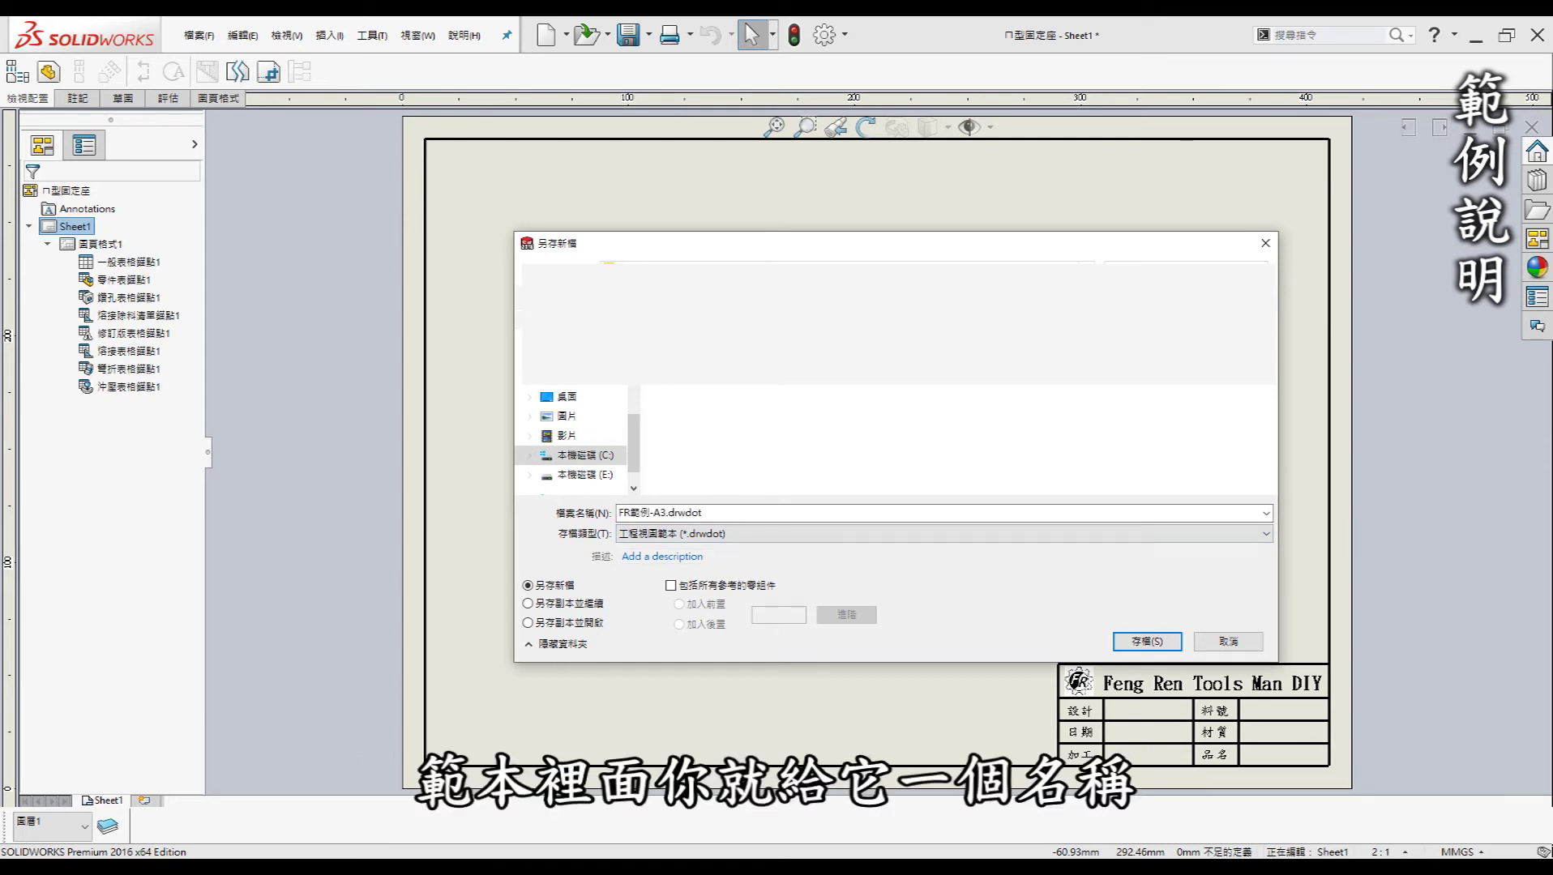
pyautogui.click(1162, 648)
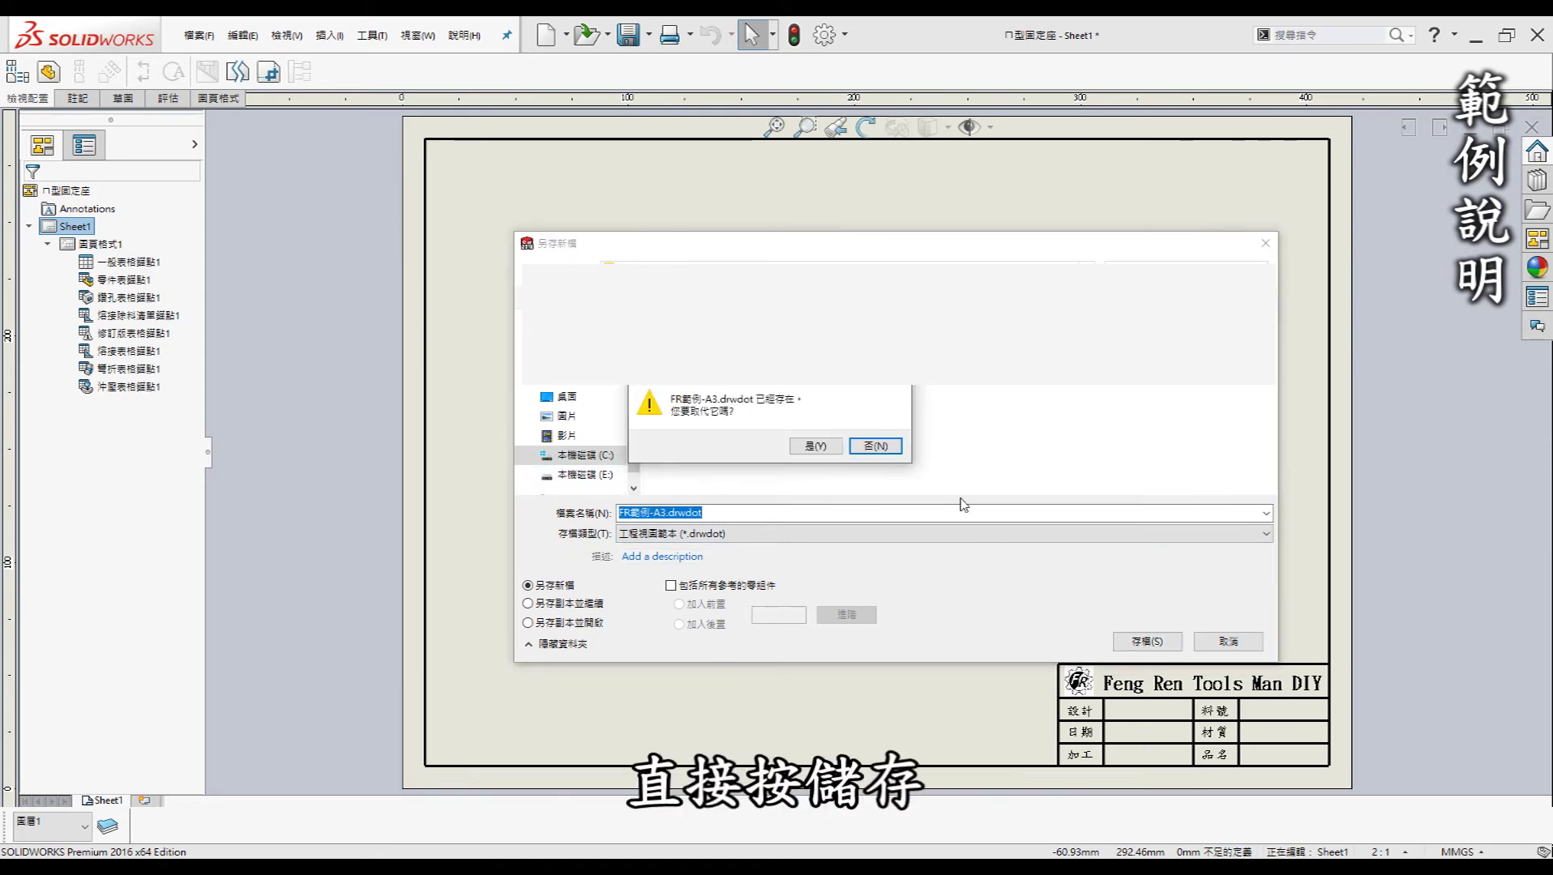
pyautogui.click(815, 447)
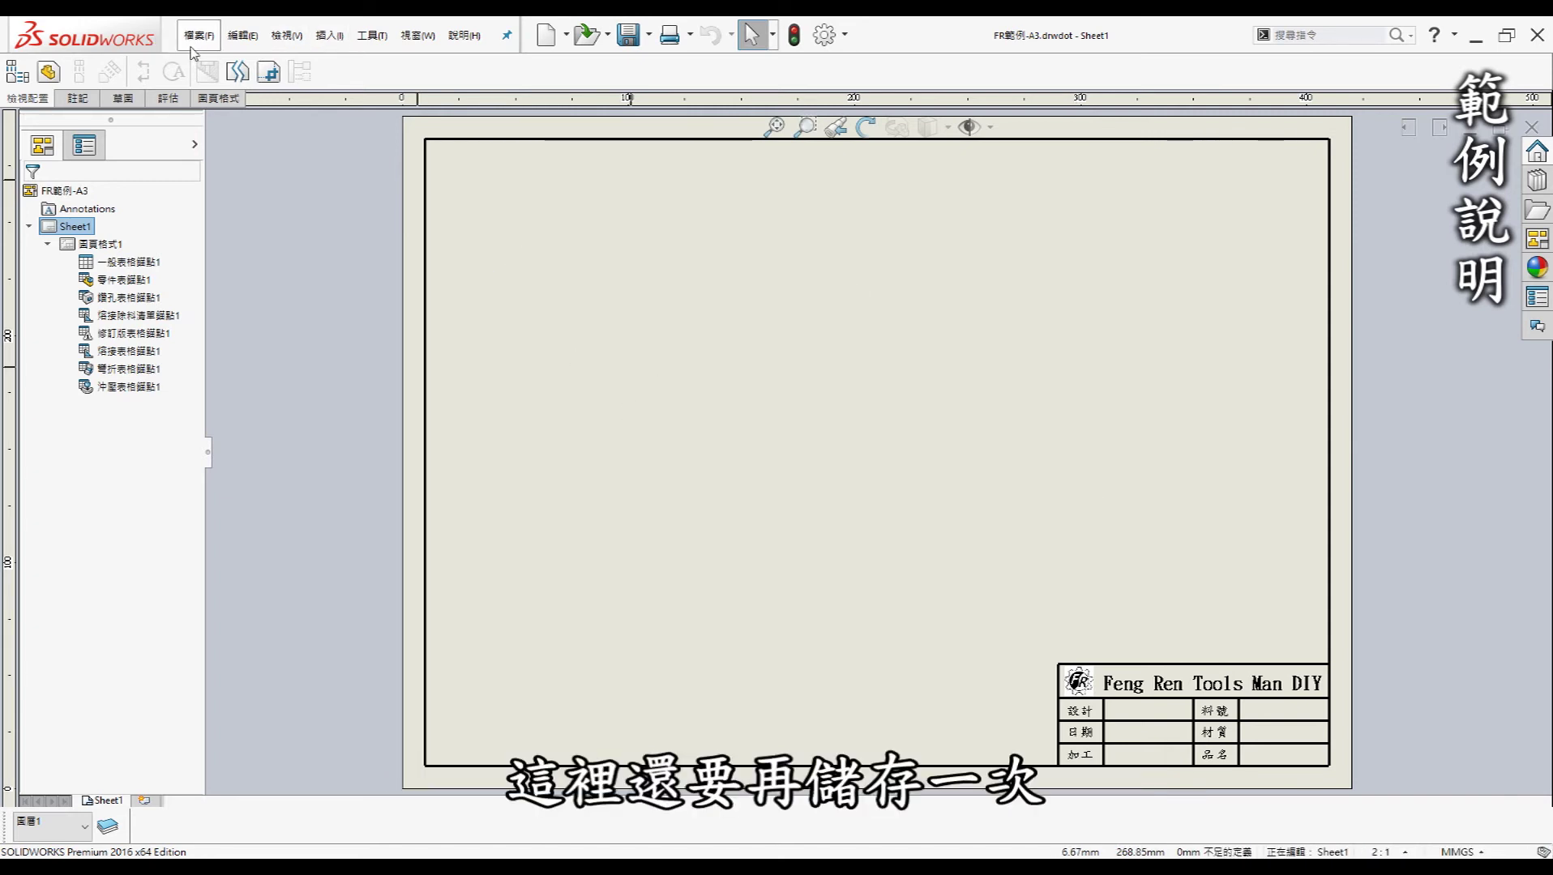
# Step: Save the sheet format over the existing FR範例-A3.slddrt file
pyautogui.click(195, 45)
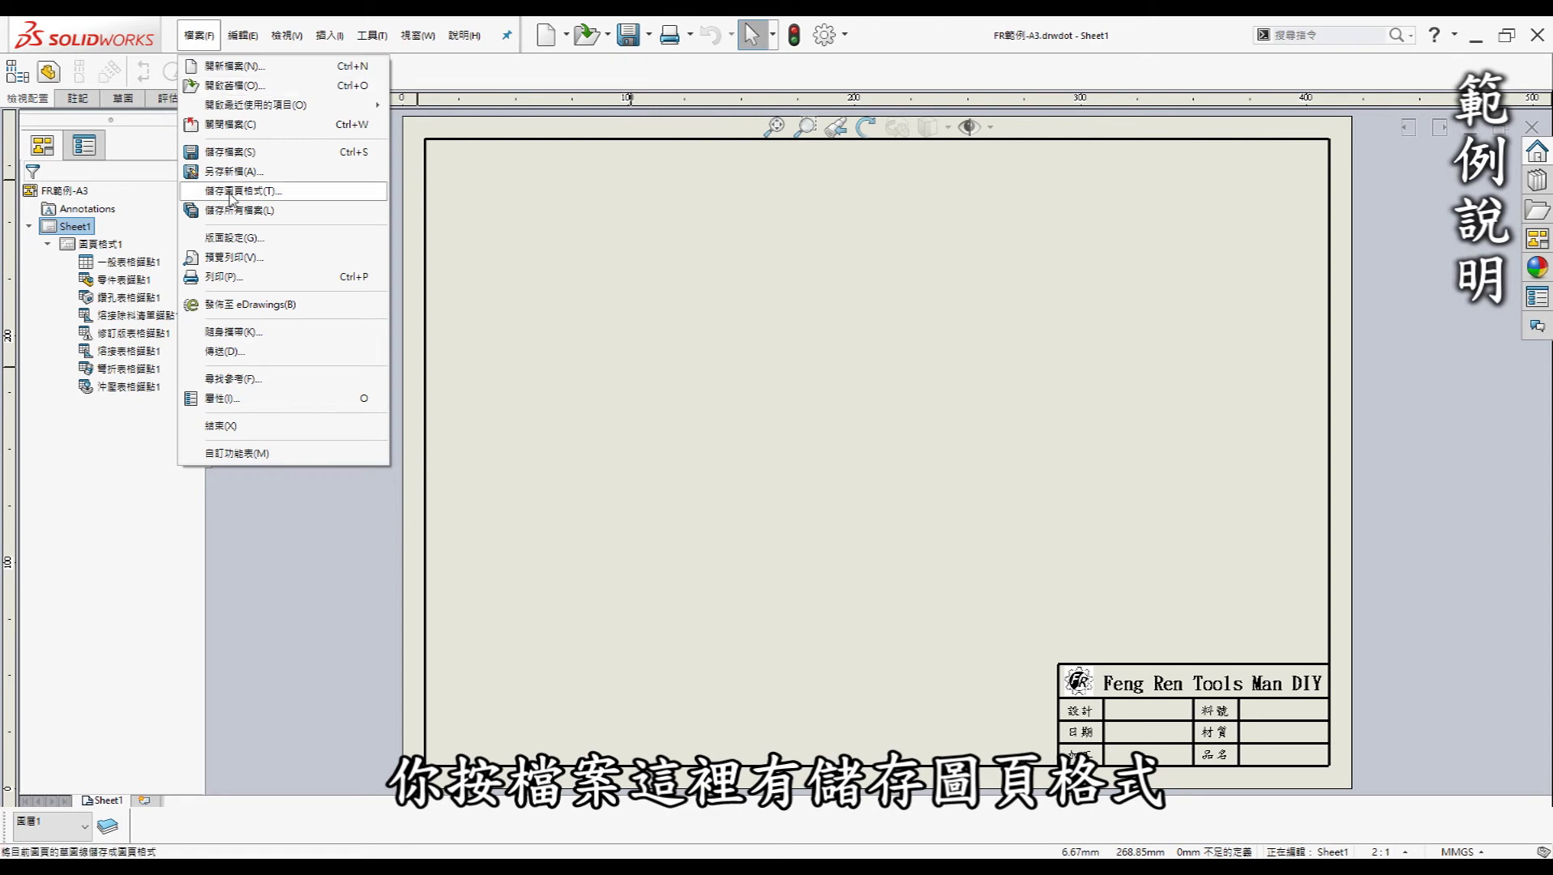
pyautogui.click(233, 195)
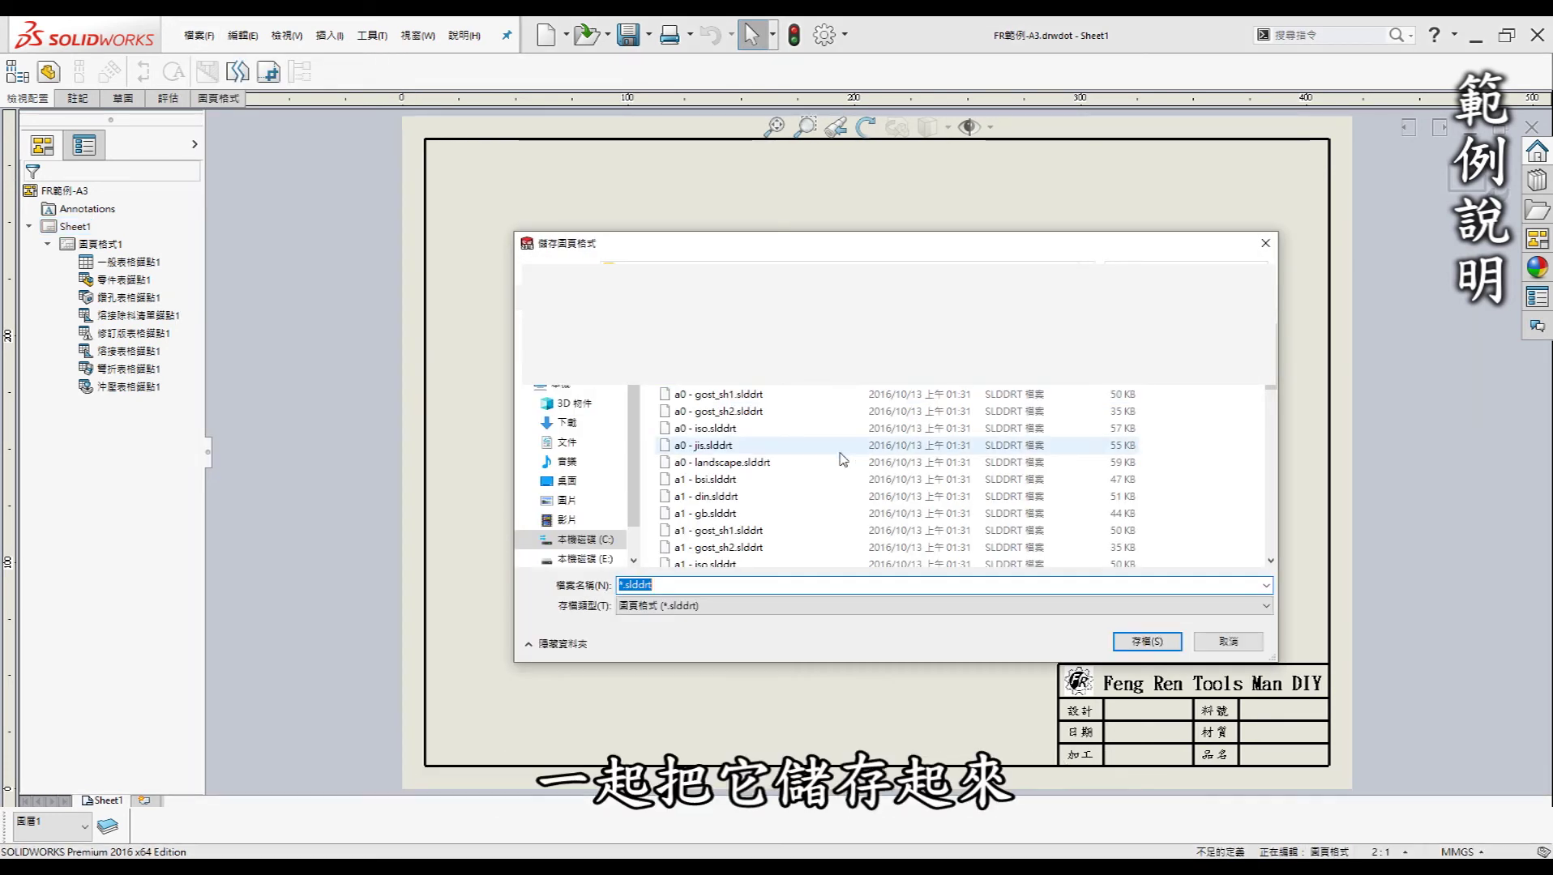
pyautogui.scroll(-5, 742, 419)
pyautogui.scroll(-3, 742, 420)
pyautogui.scroll(-3, 742, 420)
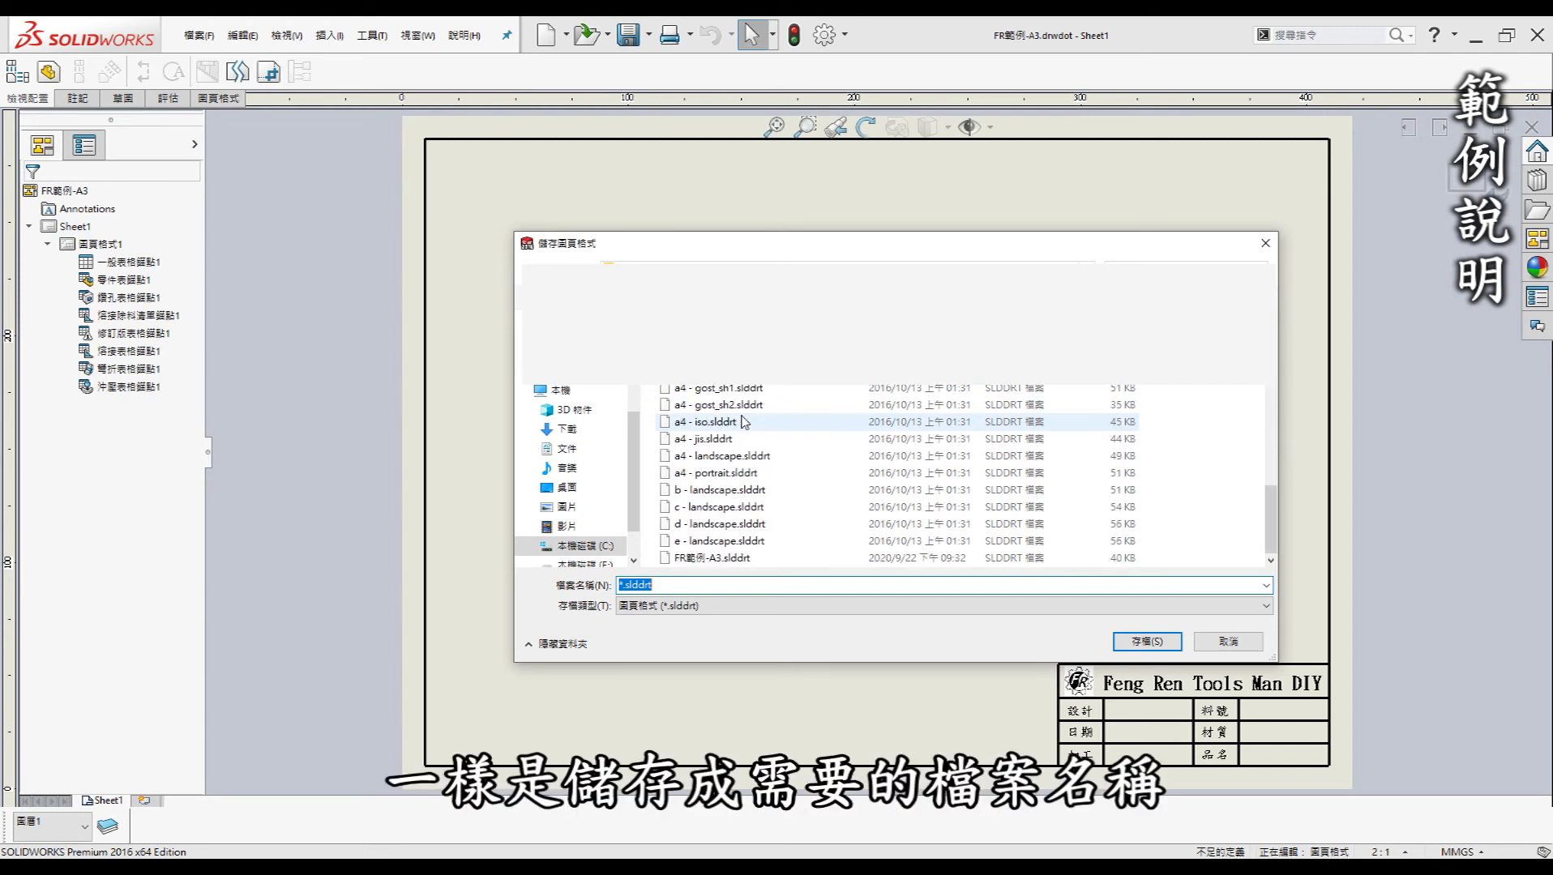
pyautogui.click(689, 558)
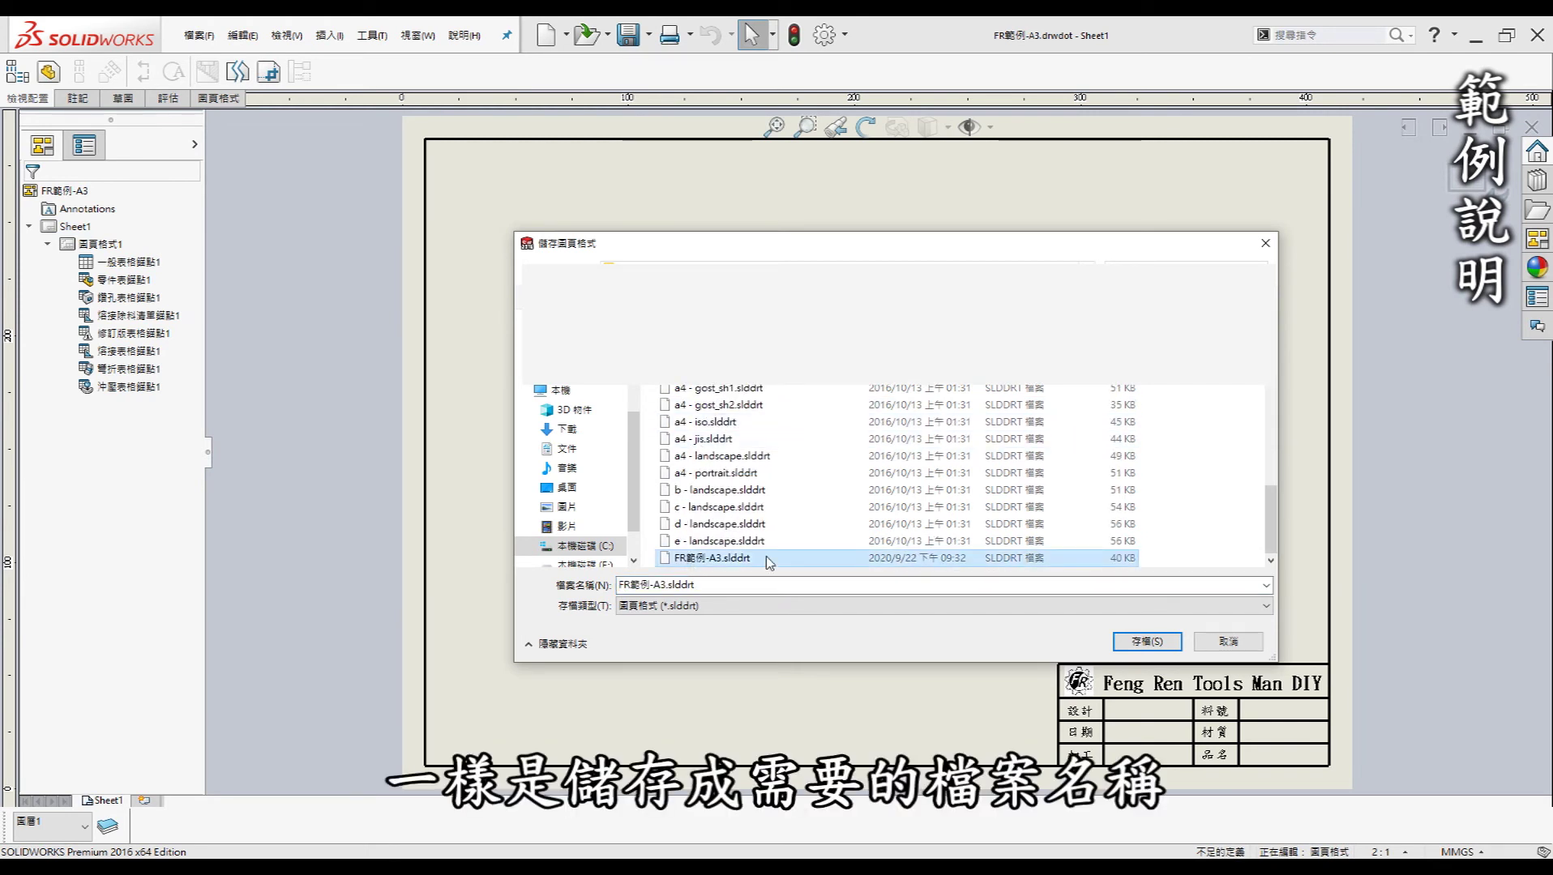
pyautogui.click(1149, 642)
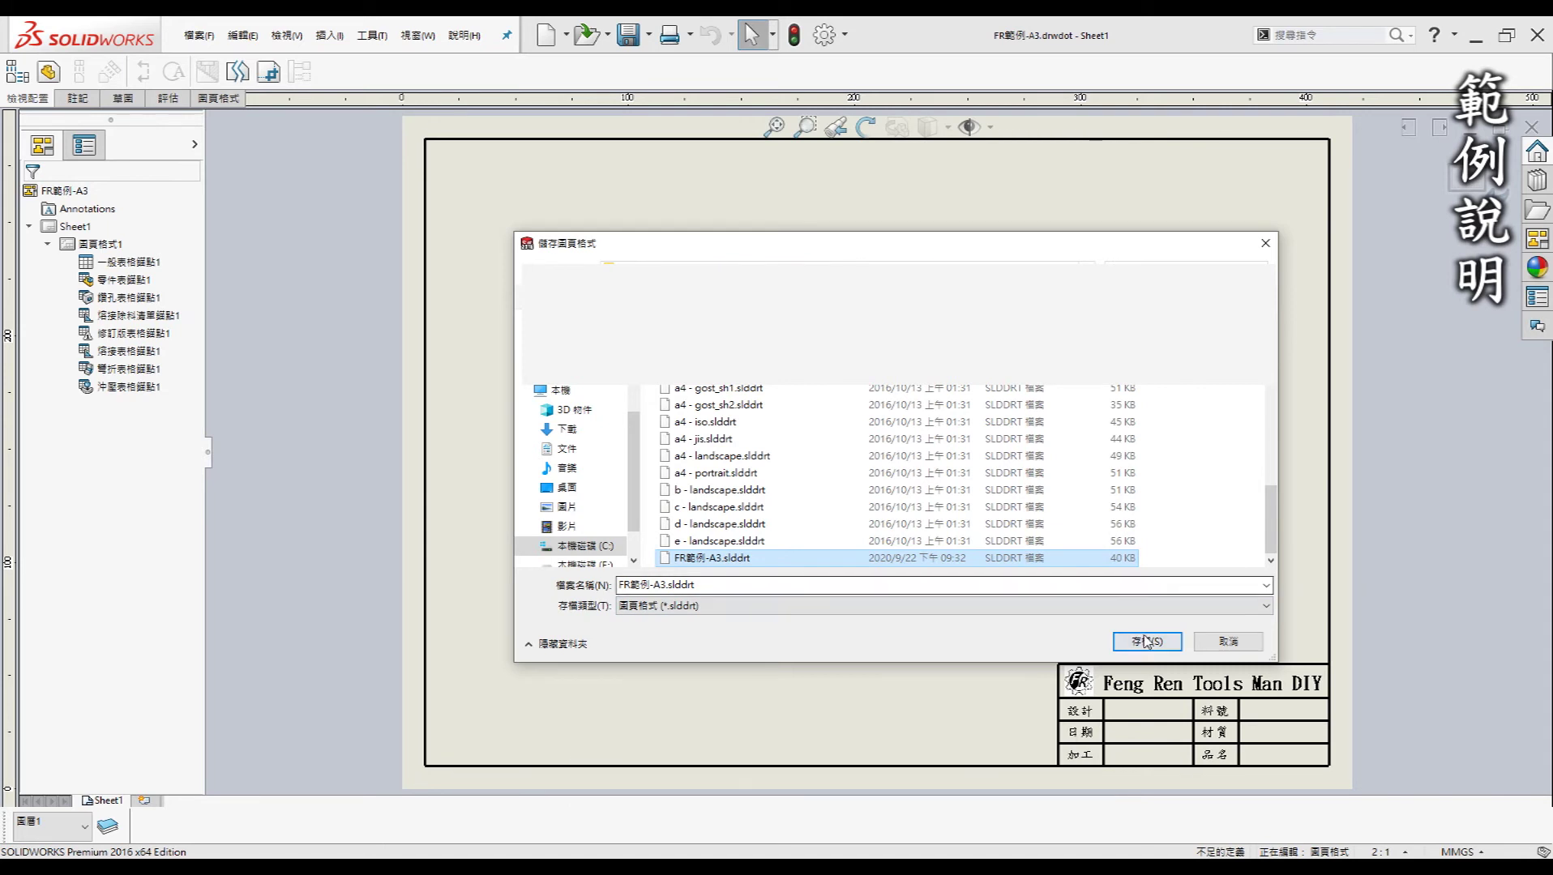
pyautogui.click(817, 447)
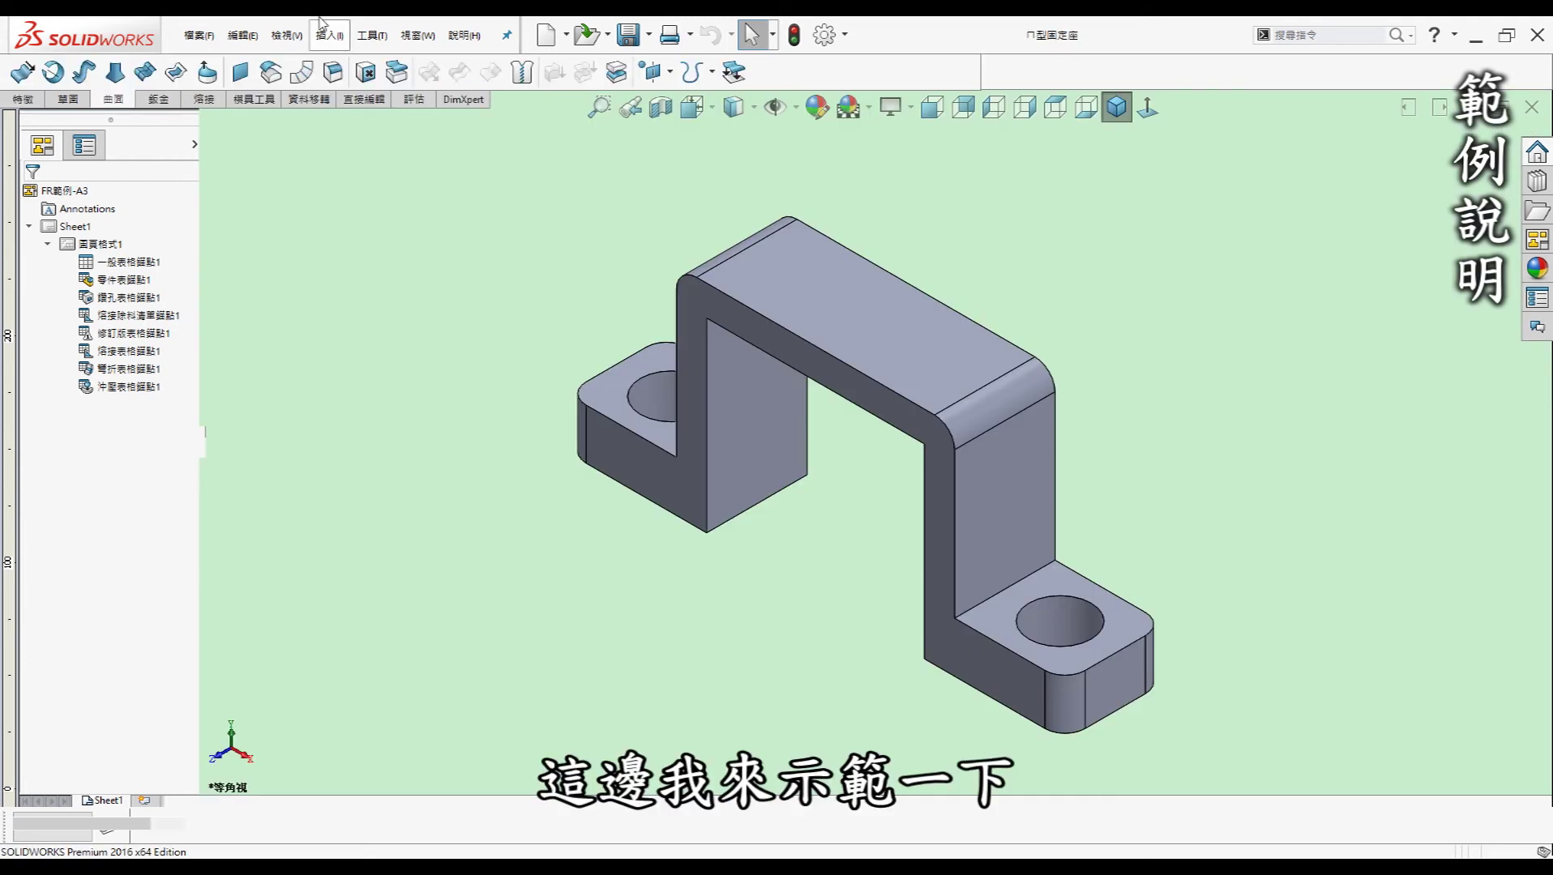
# Step: Create a new drawing from the FR範例-A3 template
pyautogui.click(195, 24)
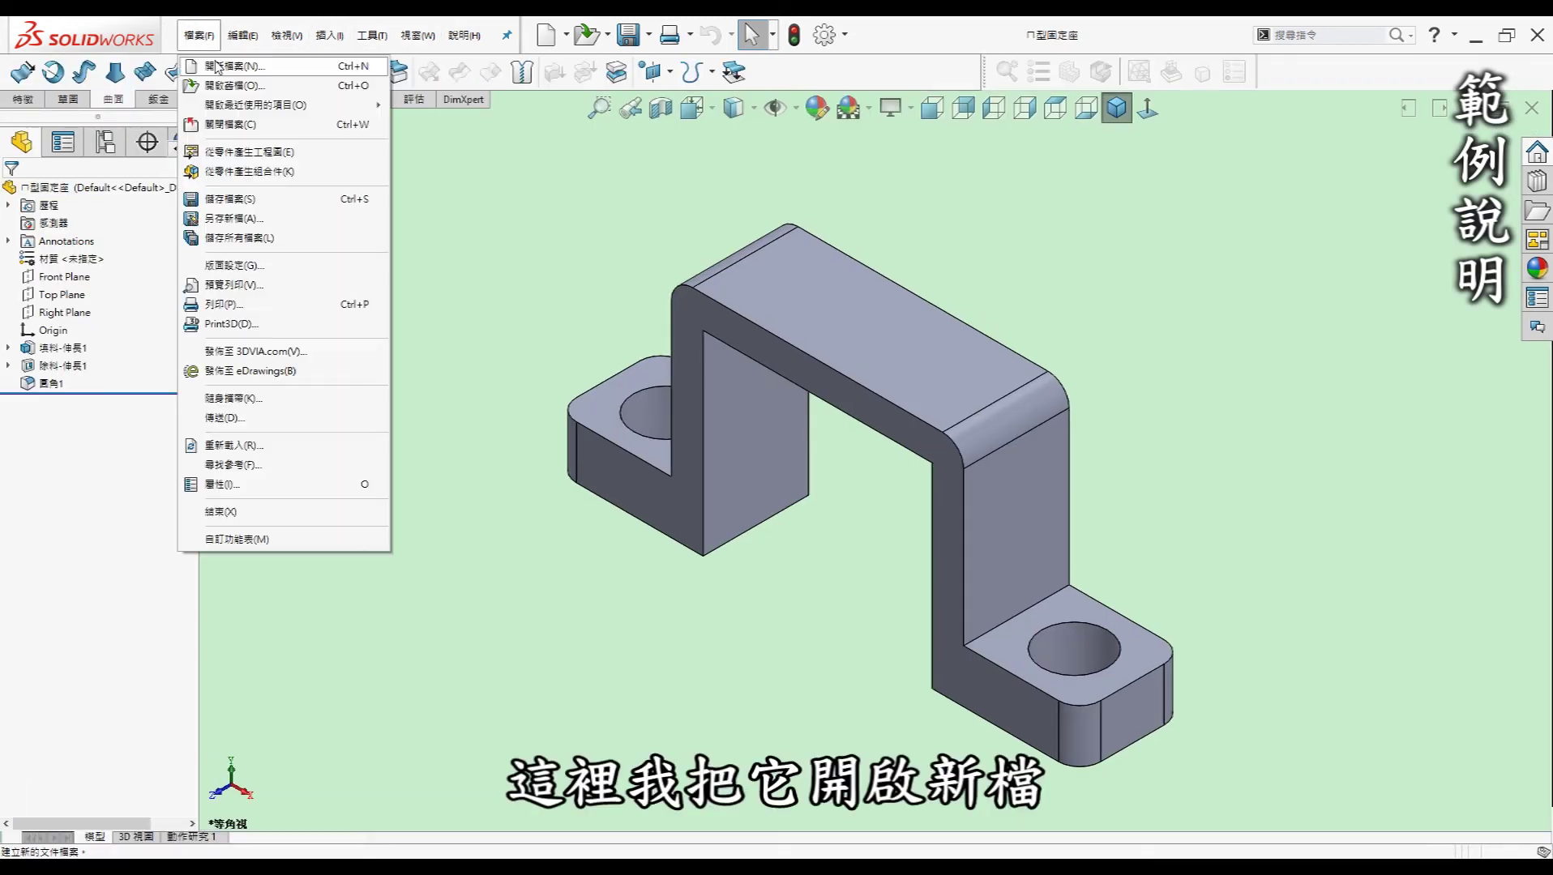
pyautogui.click(213, 67)
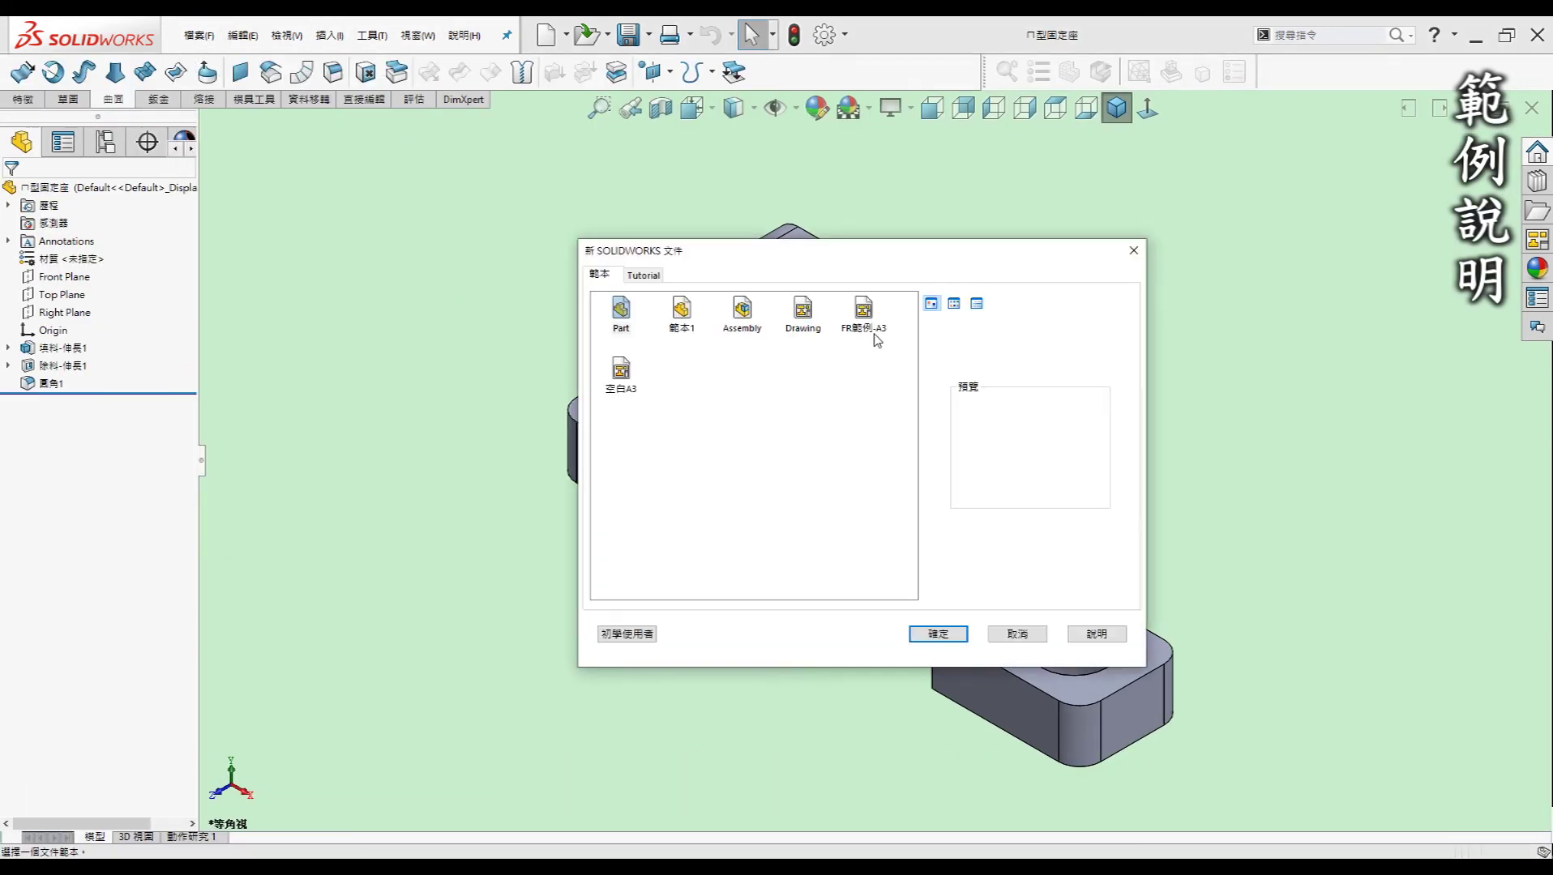
pyautogui.click(863, 328)
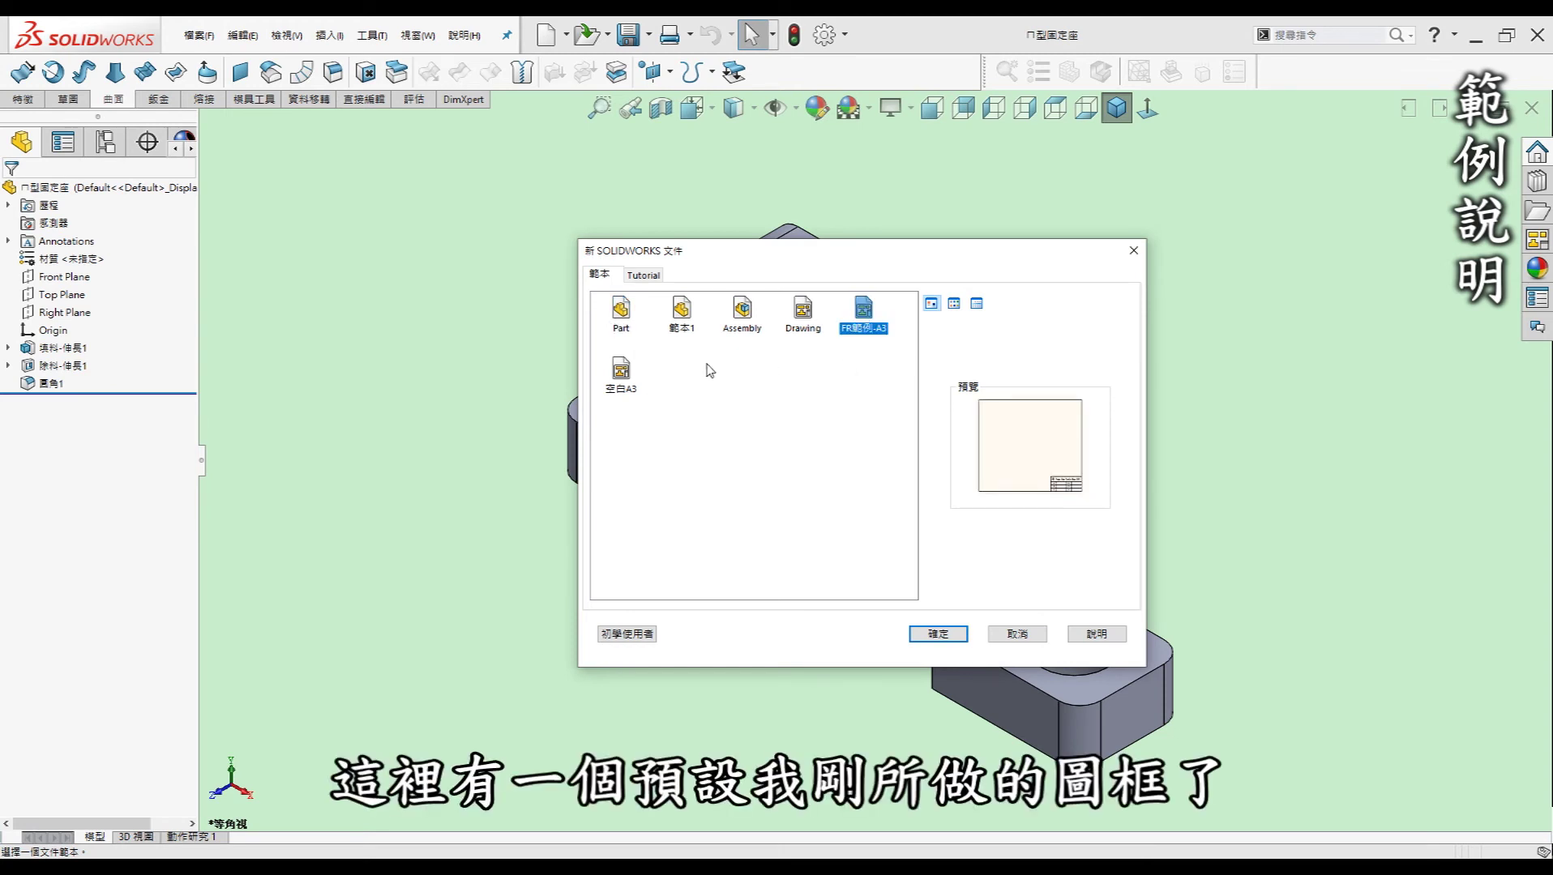
pyautogui.click(938, 634)
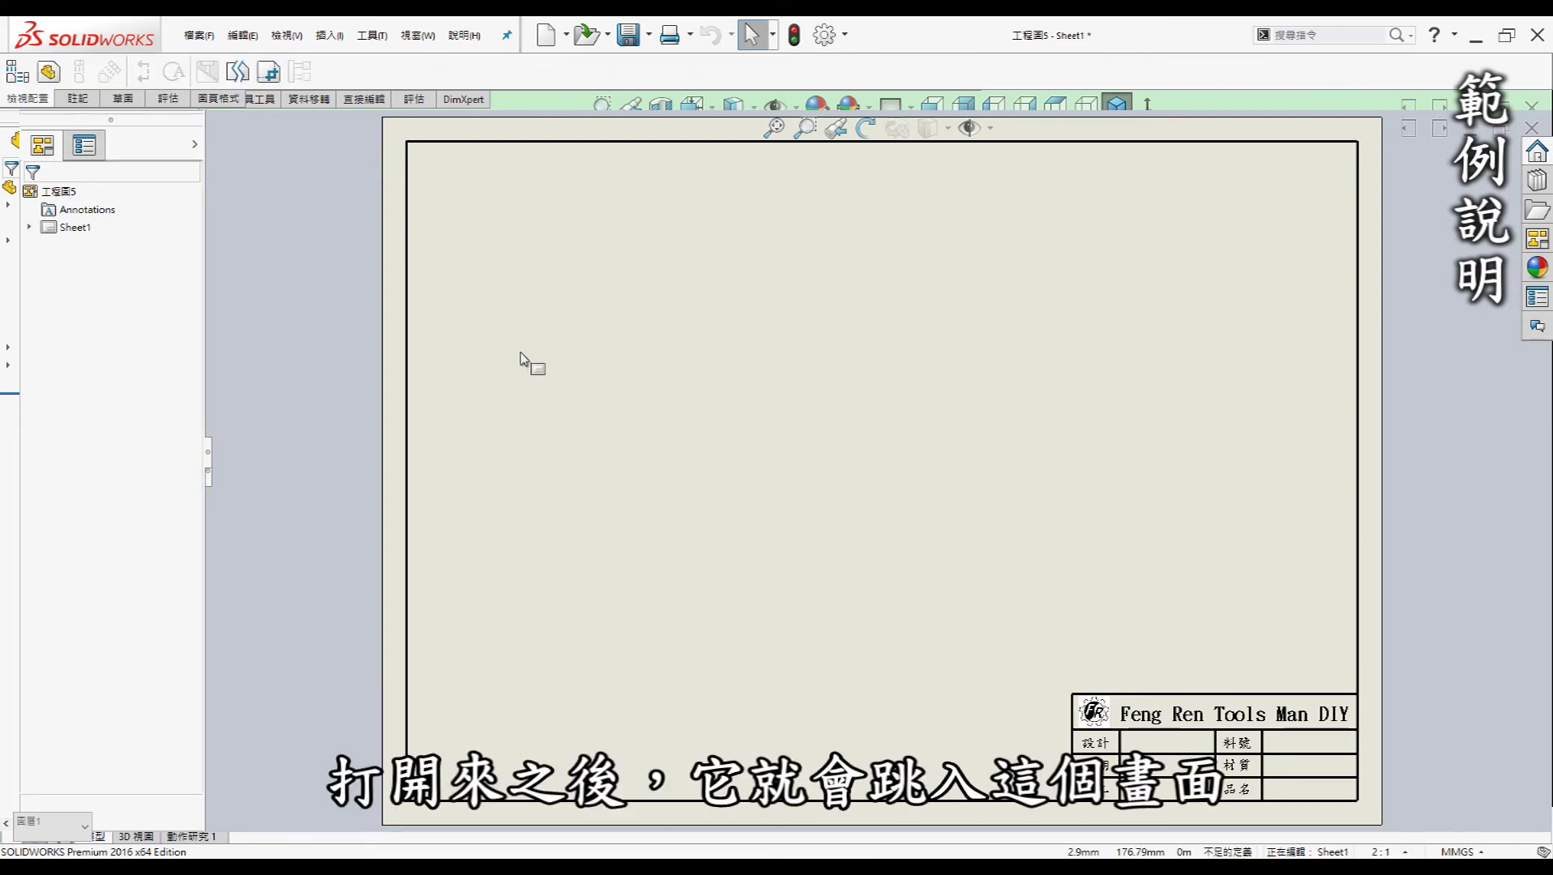
# Step: Place front, top and right views of the 門型固定座 part on the sheet
pyautogui.click(50, 72)
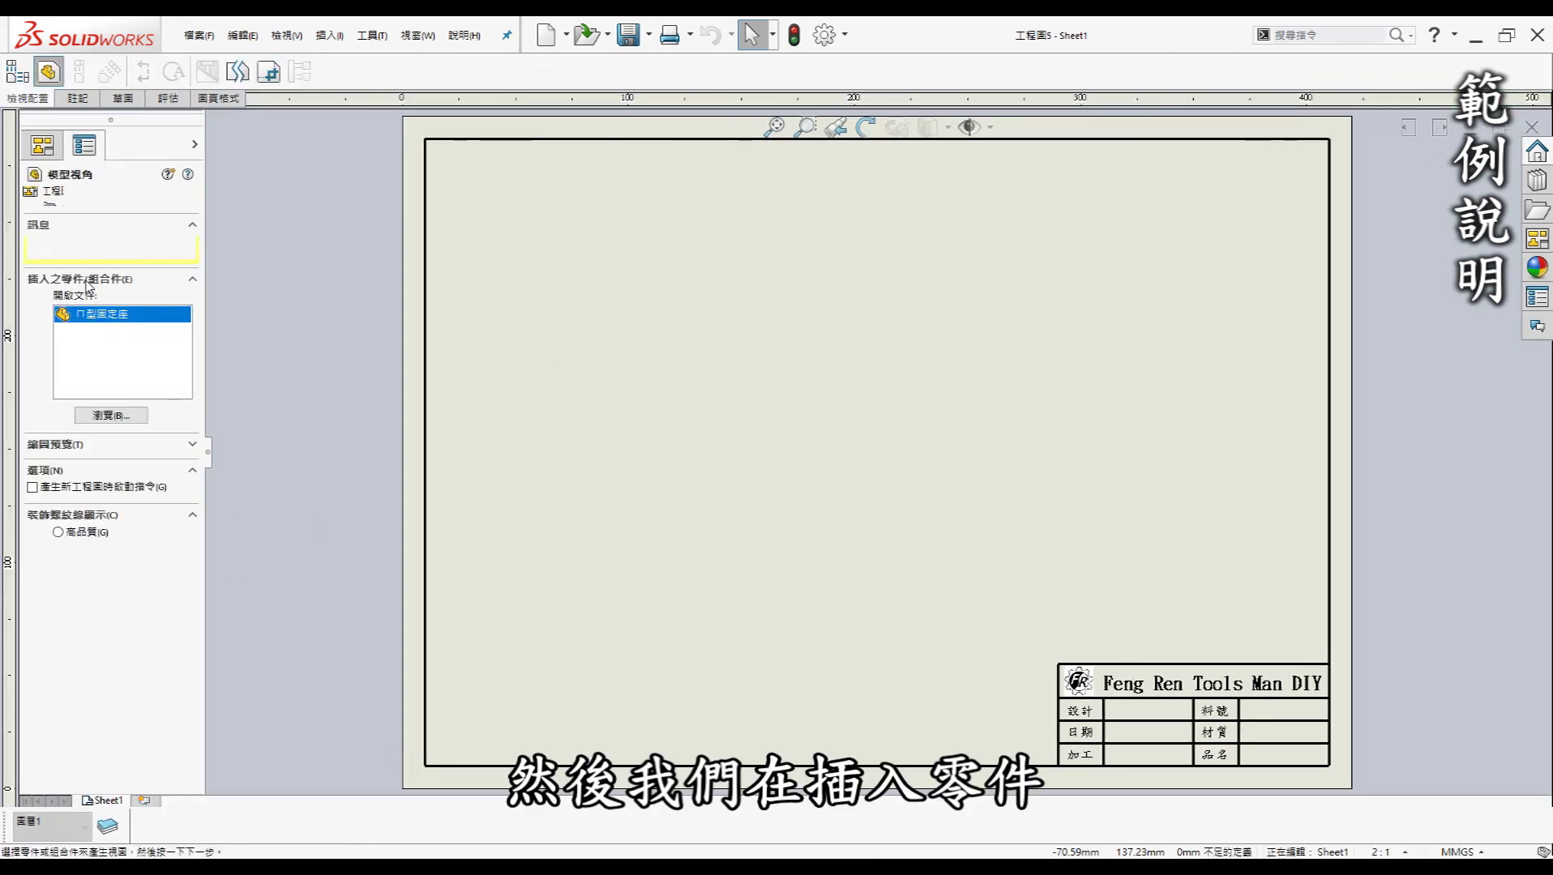
pyautogui.doubleClick(90, 320)
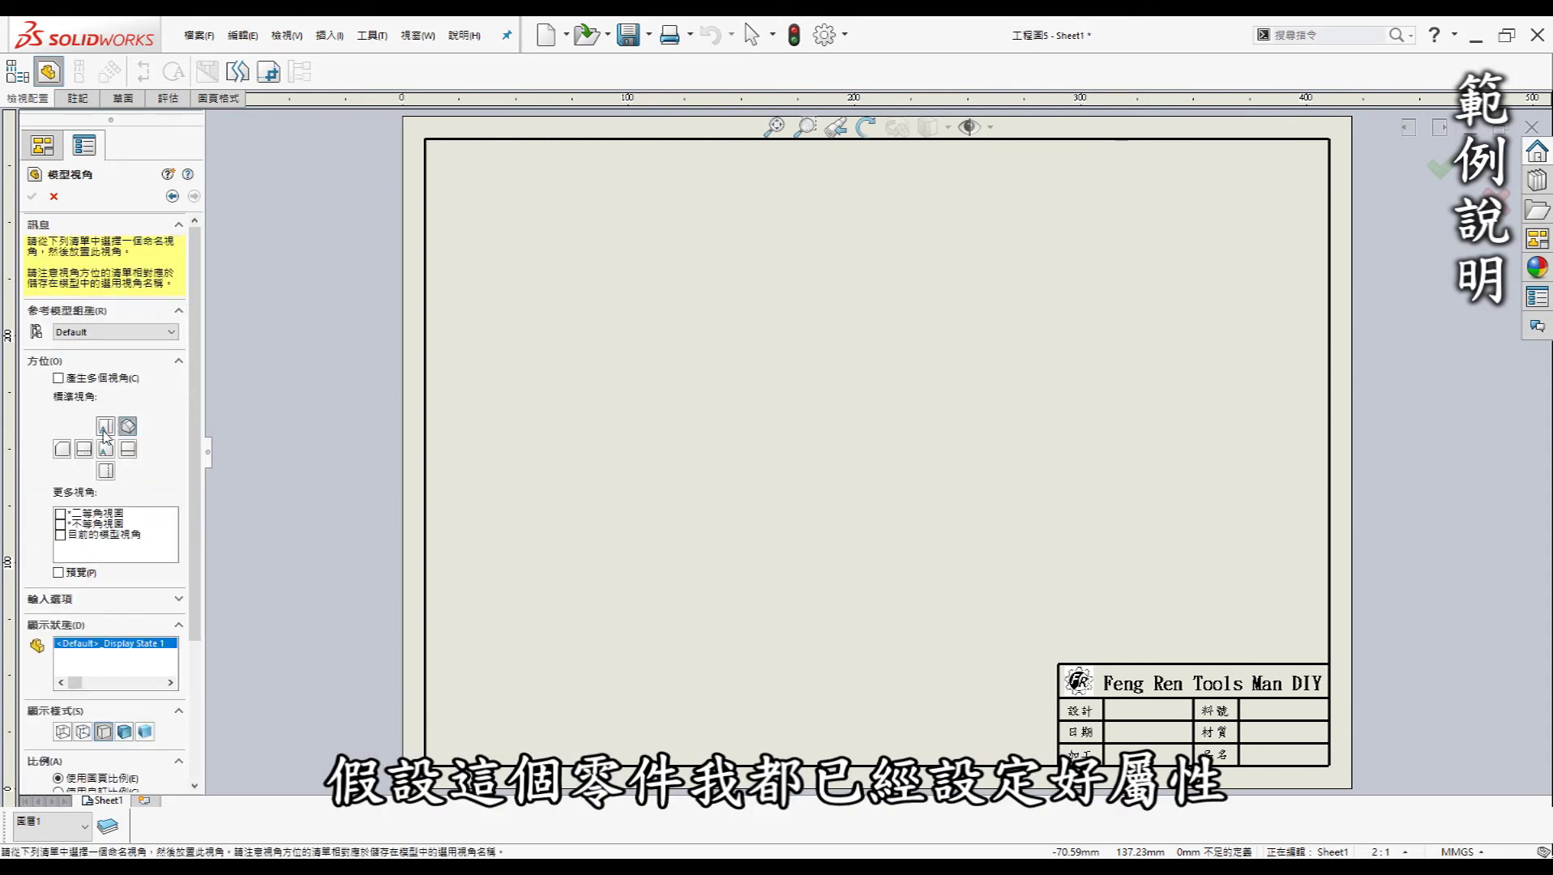
pyautogui.click(105, 450)
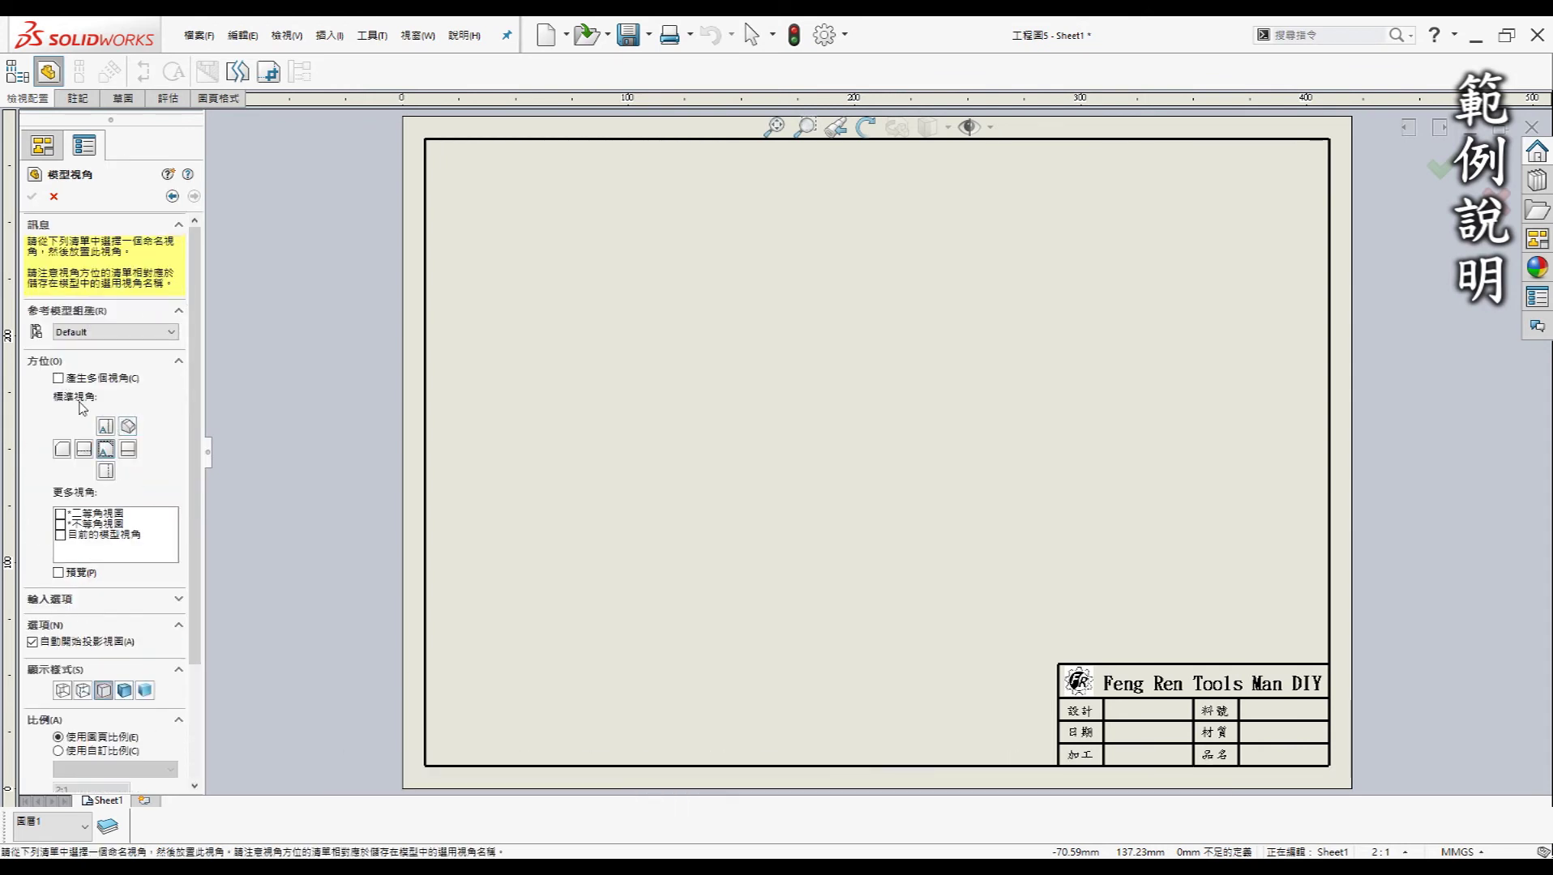
pyautogui.click(58, 378)
pyautogui.click(126, 458)
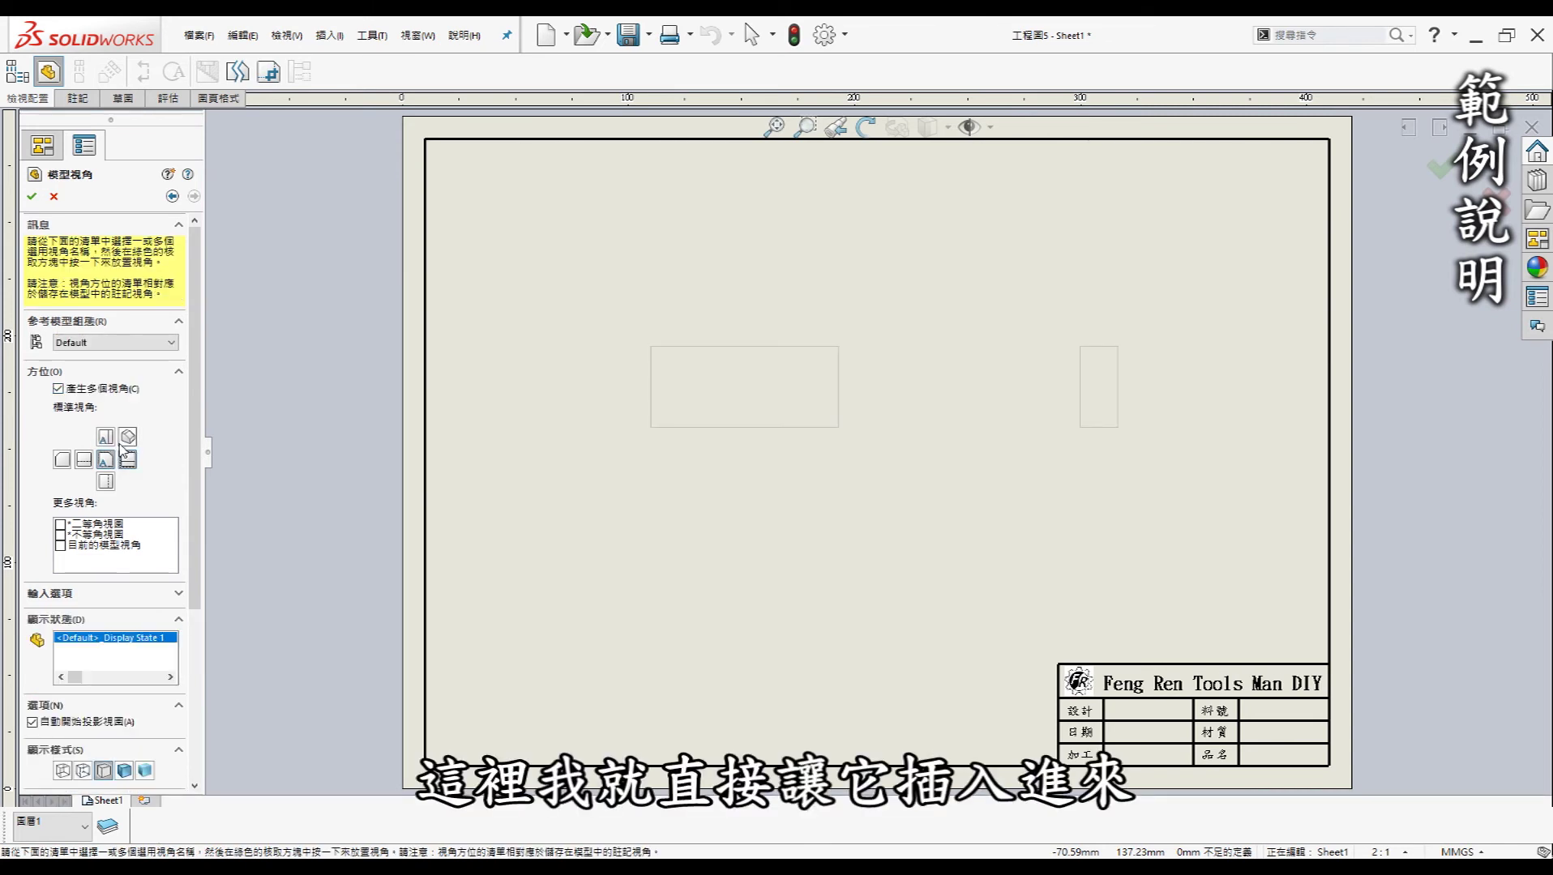
pyautogui.click(106, 437)
pyautogui.click(634, 417)
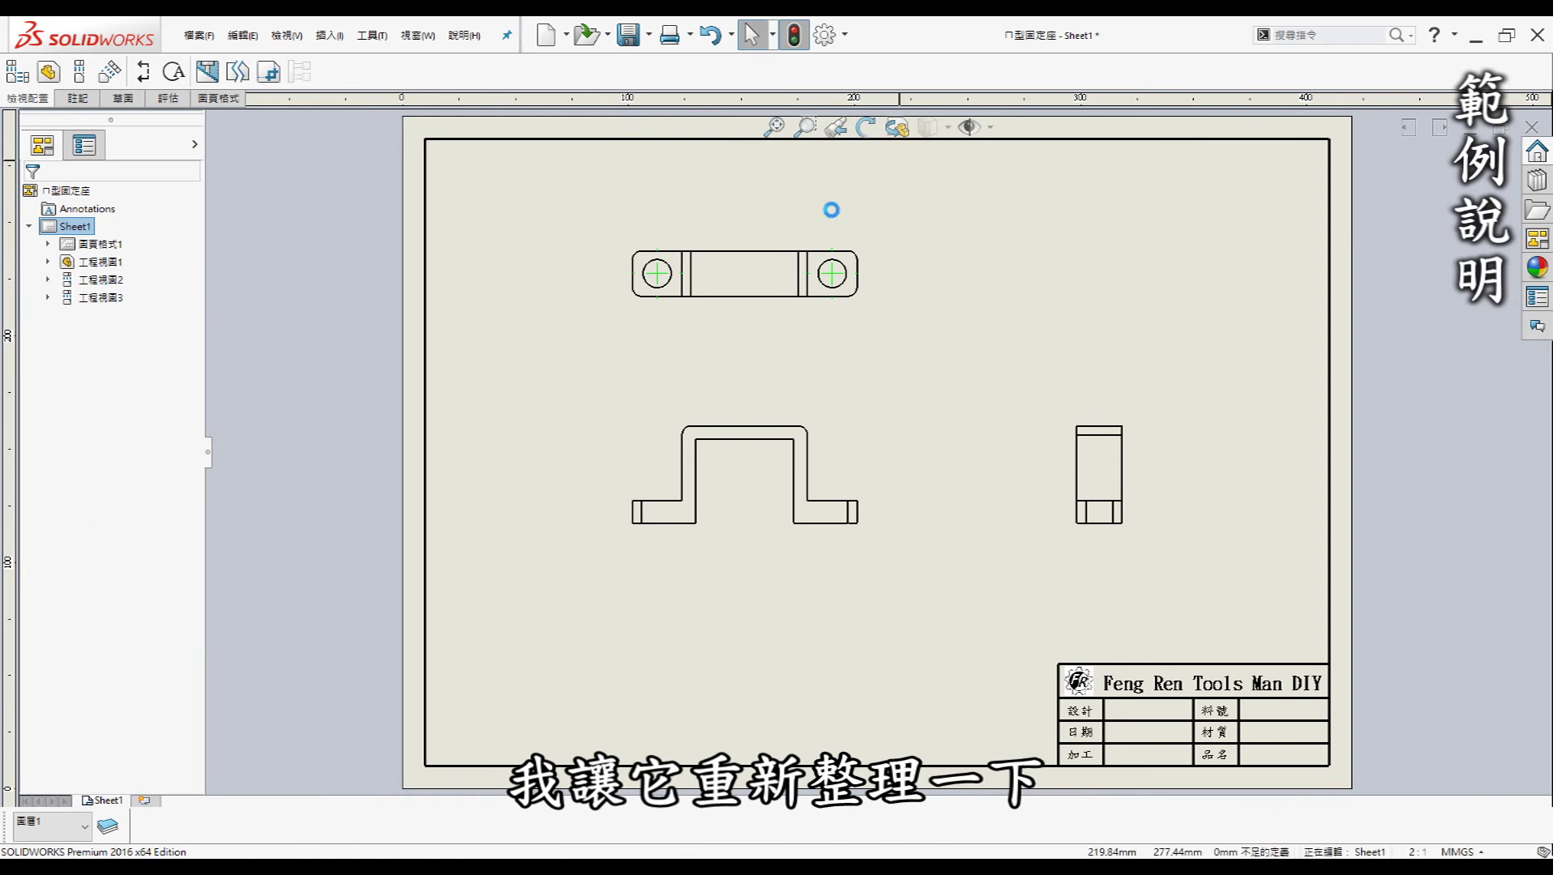
# Step: Zoom into the title block to check green values A00000, PLA, 3D列印, then fit the sheet
pyautogui.scroll(-1, 1267, 703)
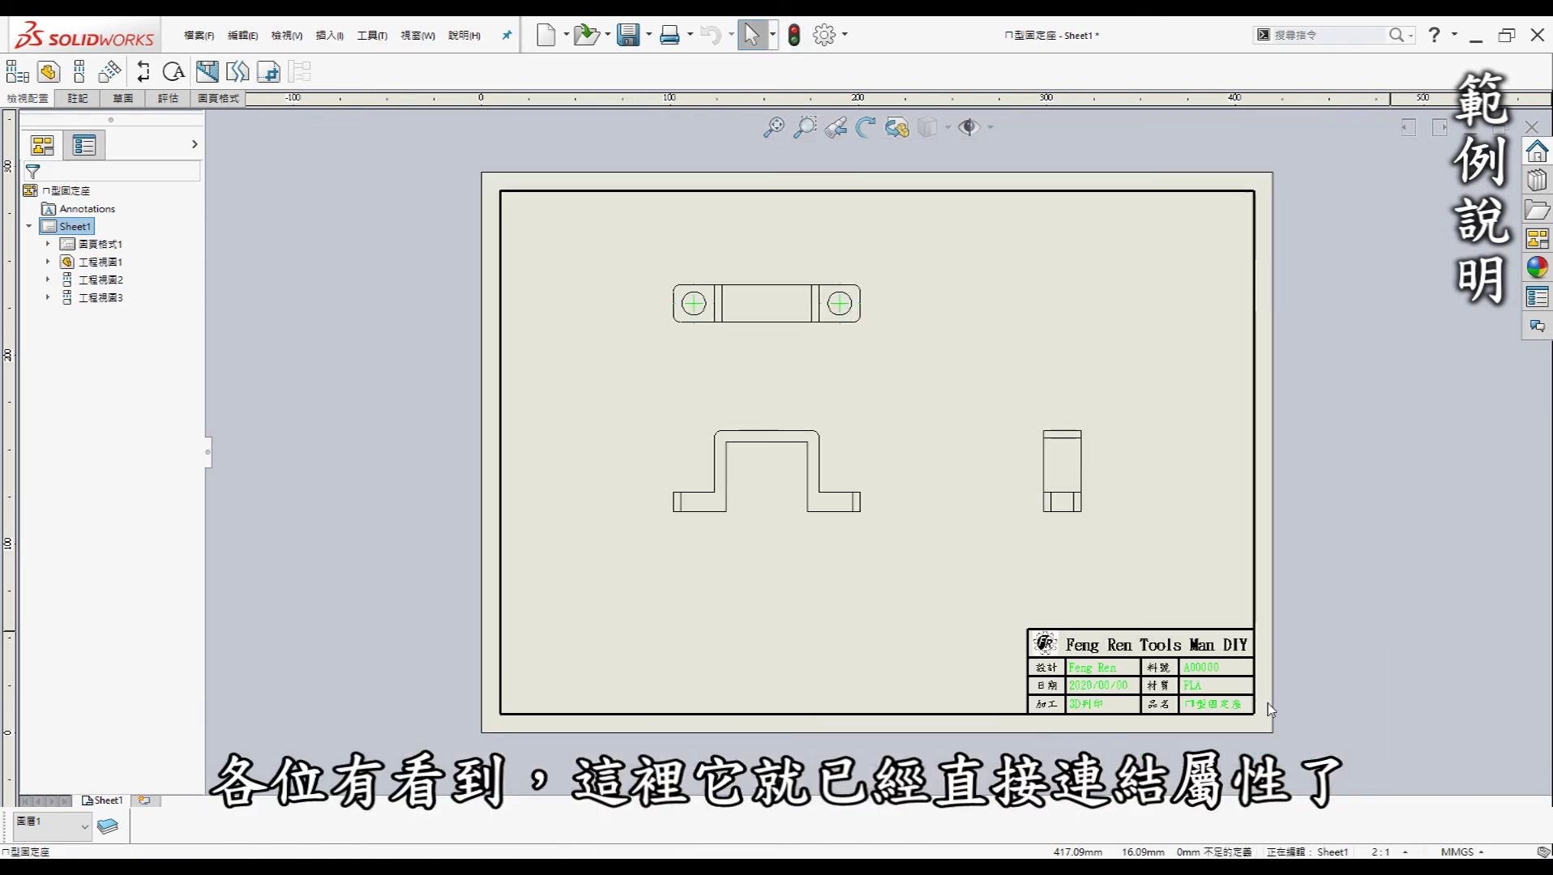
pyautogui.scroll(-2, 1023, 604)
pyautogui.scroll(-1, 1023, 604)
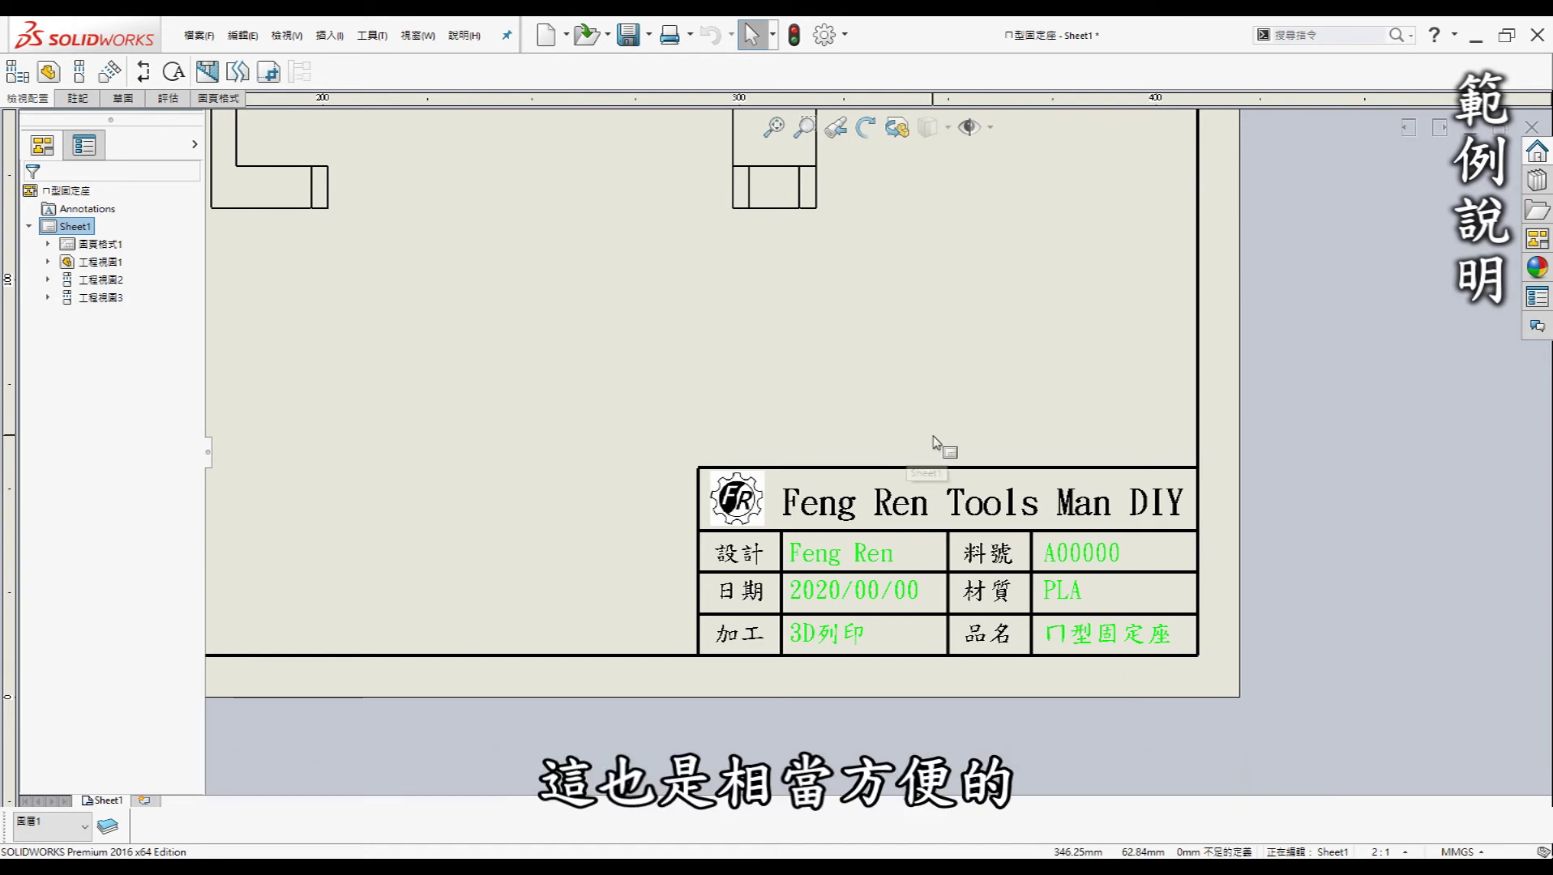
pyautogui.scroll(2, 939, 443)
pyautogui.scroll(2, 947, 363)
pyautogui.press('f')
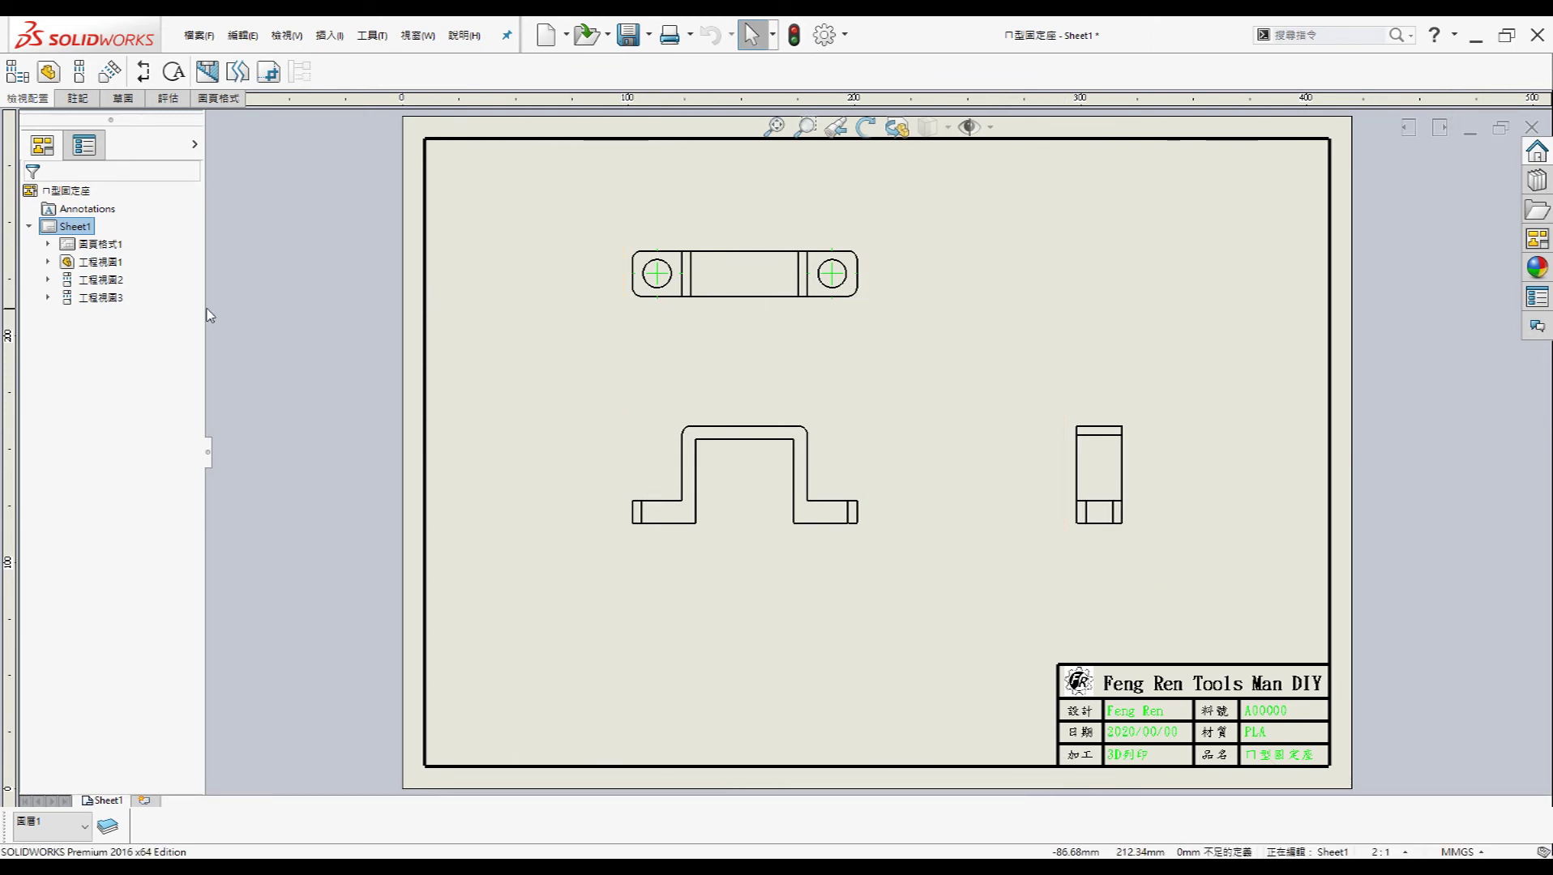
pyautogui.rightClick(77, 195)
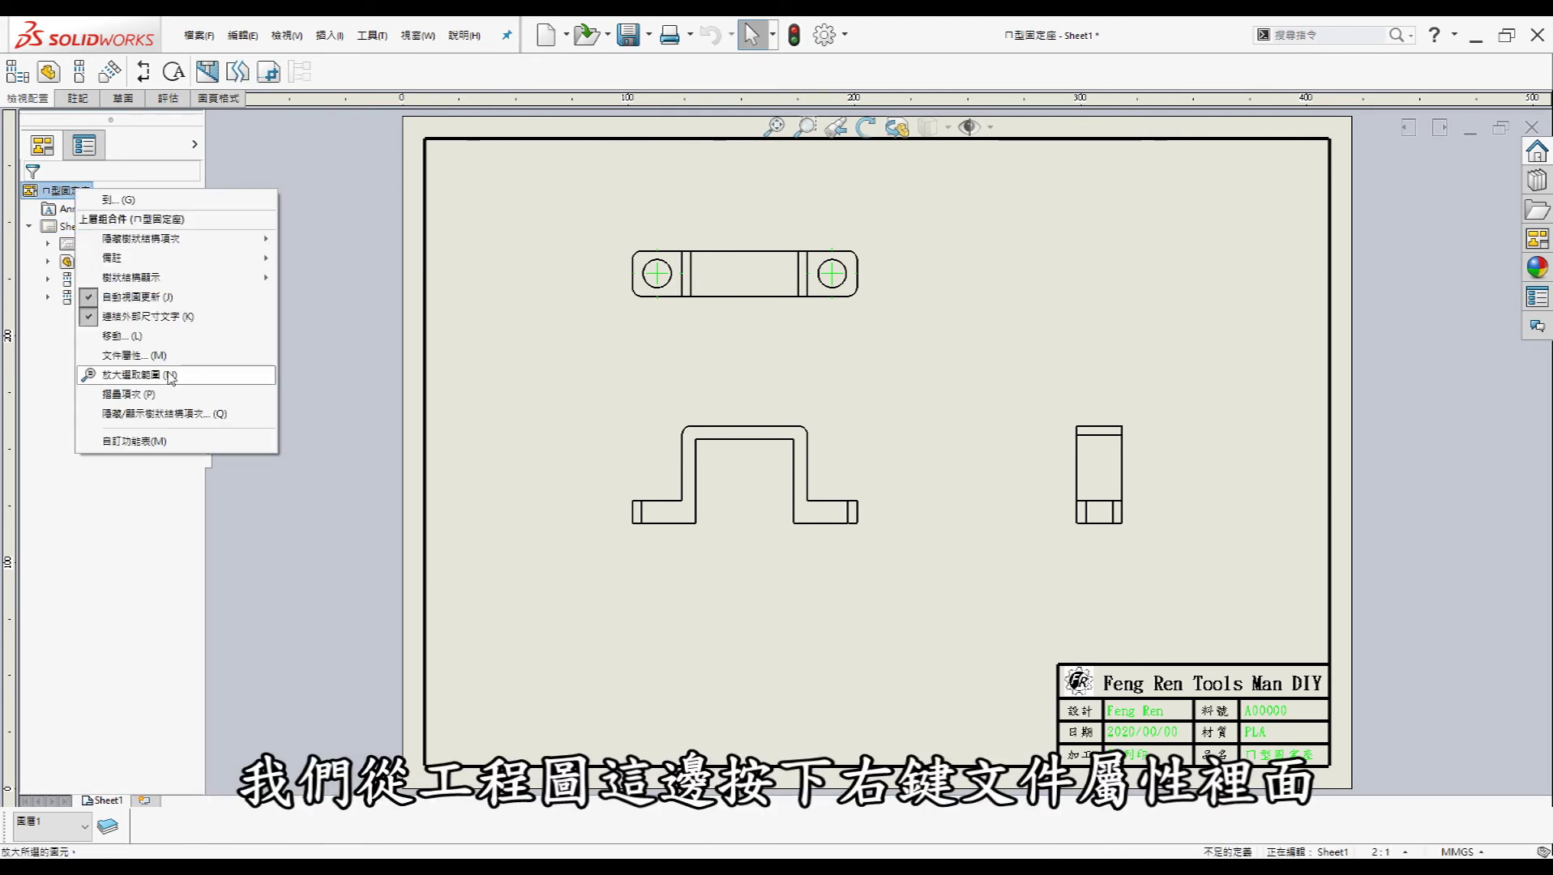
pyautogui.click(129, 355)
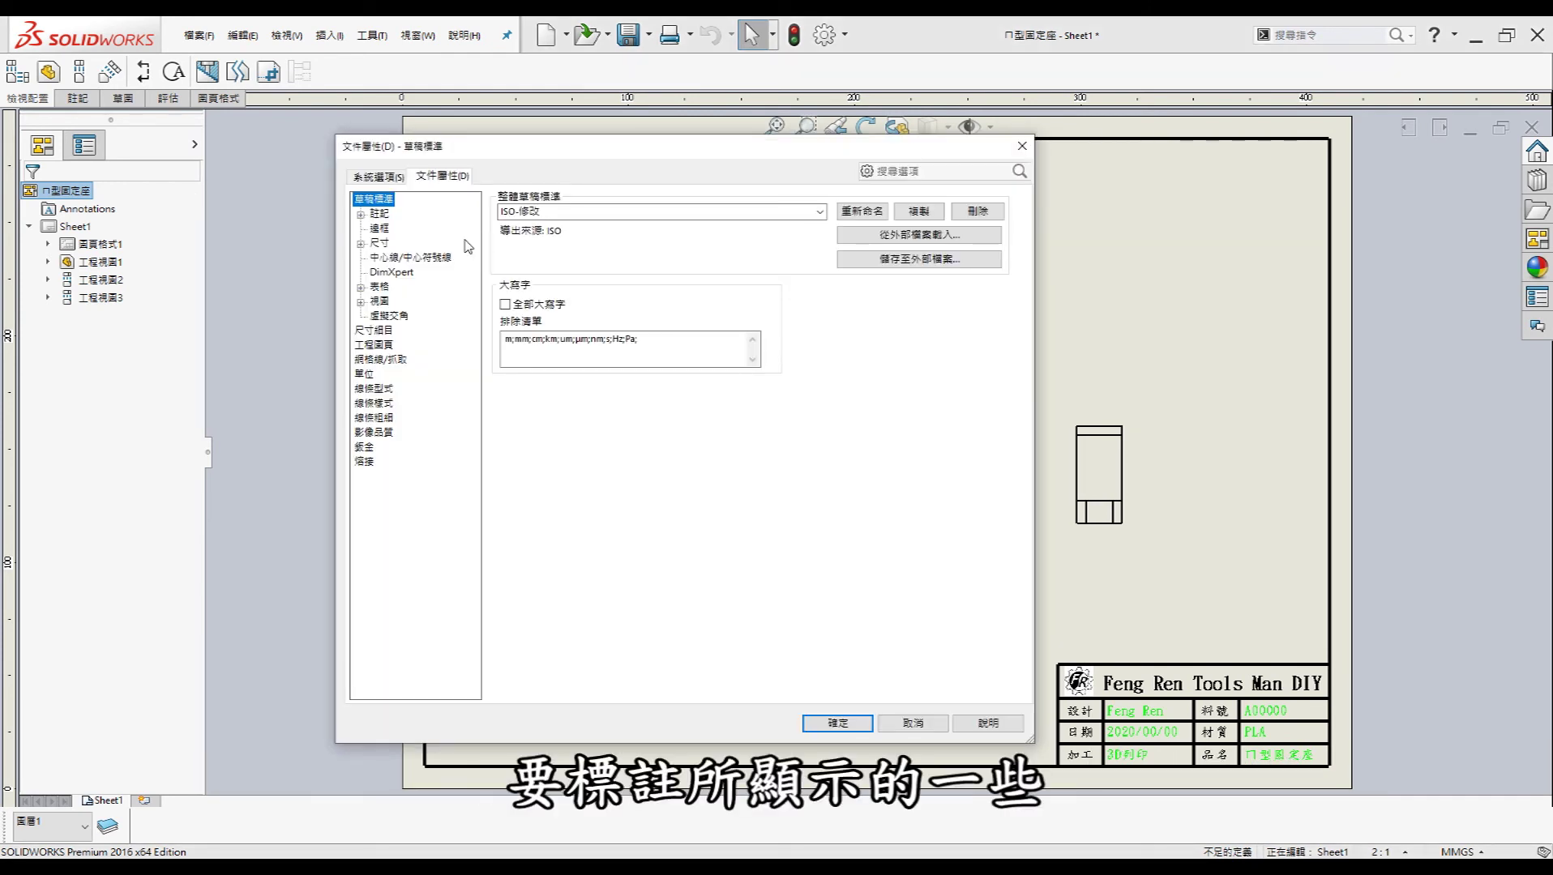
pyautogui.click(381, 214)
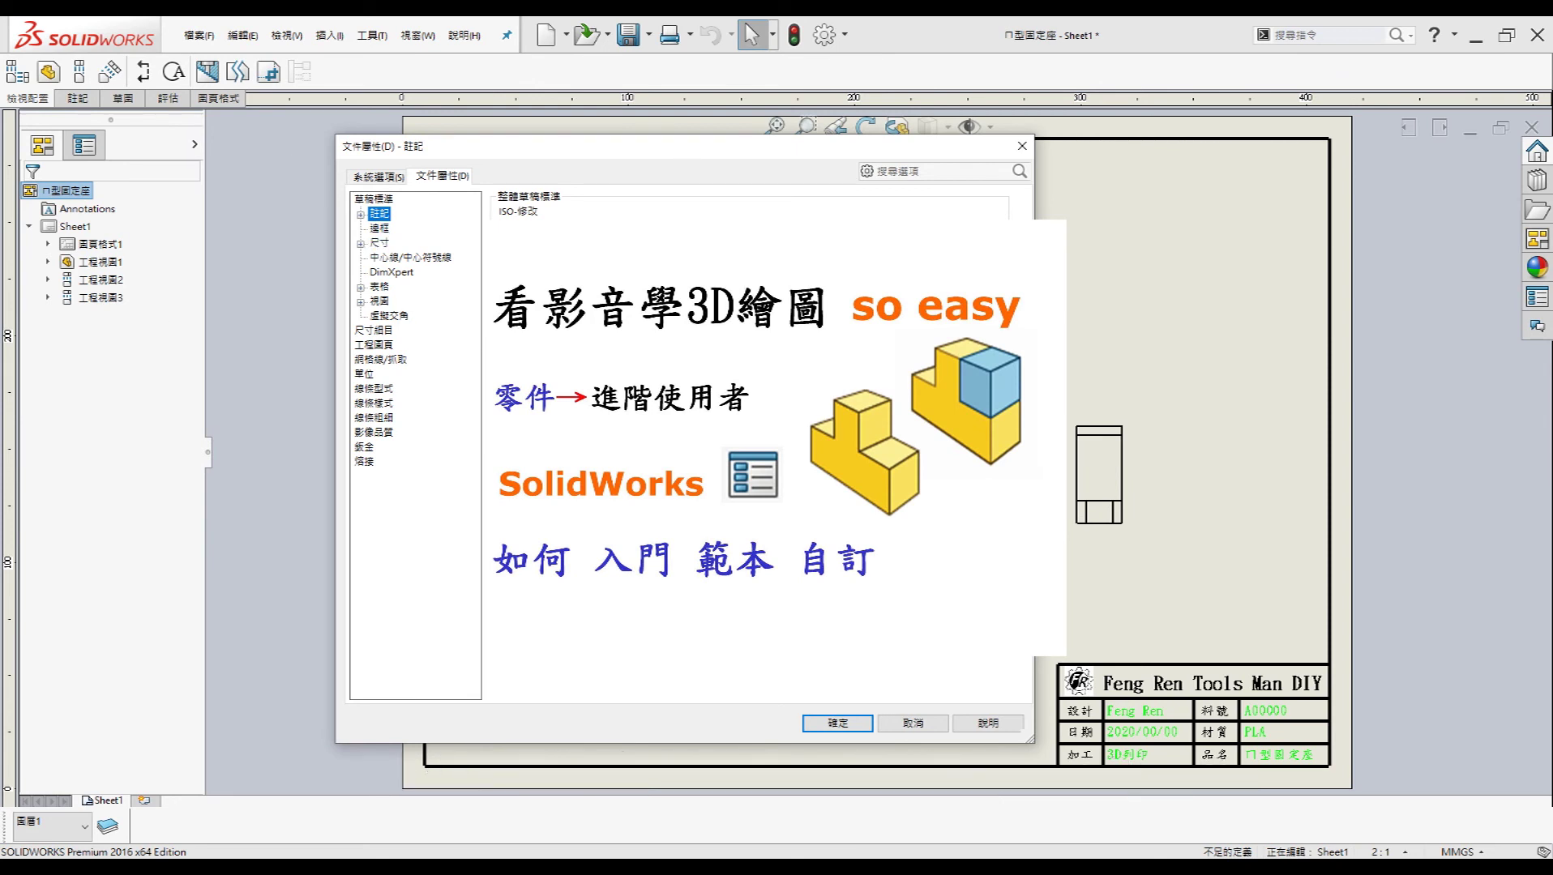
pyautogui.click(909, 724)
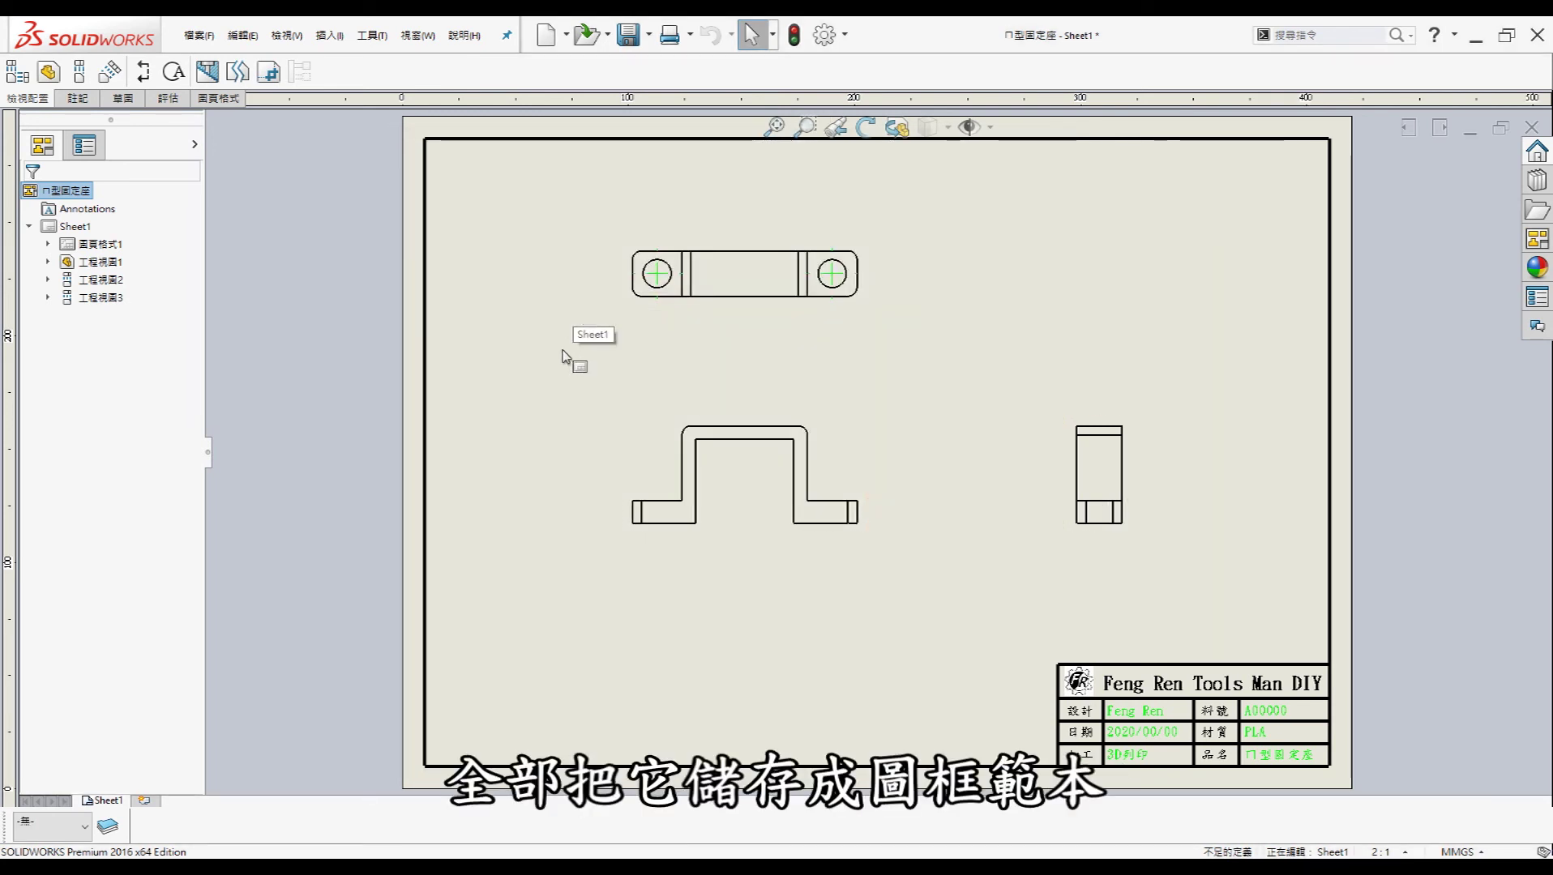
# Step: Dimension the front view's top width as 27.70
pyautogui.moveTo(690, 482); pyautogui.dragTo(697, 415, button='right')
pyautogui.click(685, 466)
pyautogui.click(807, 491)
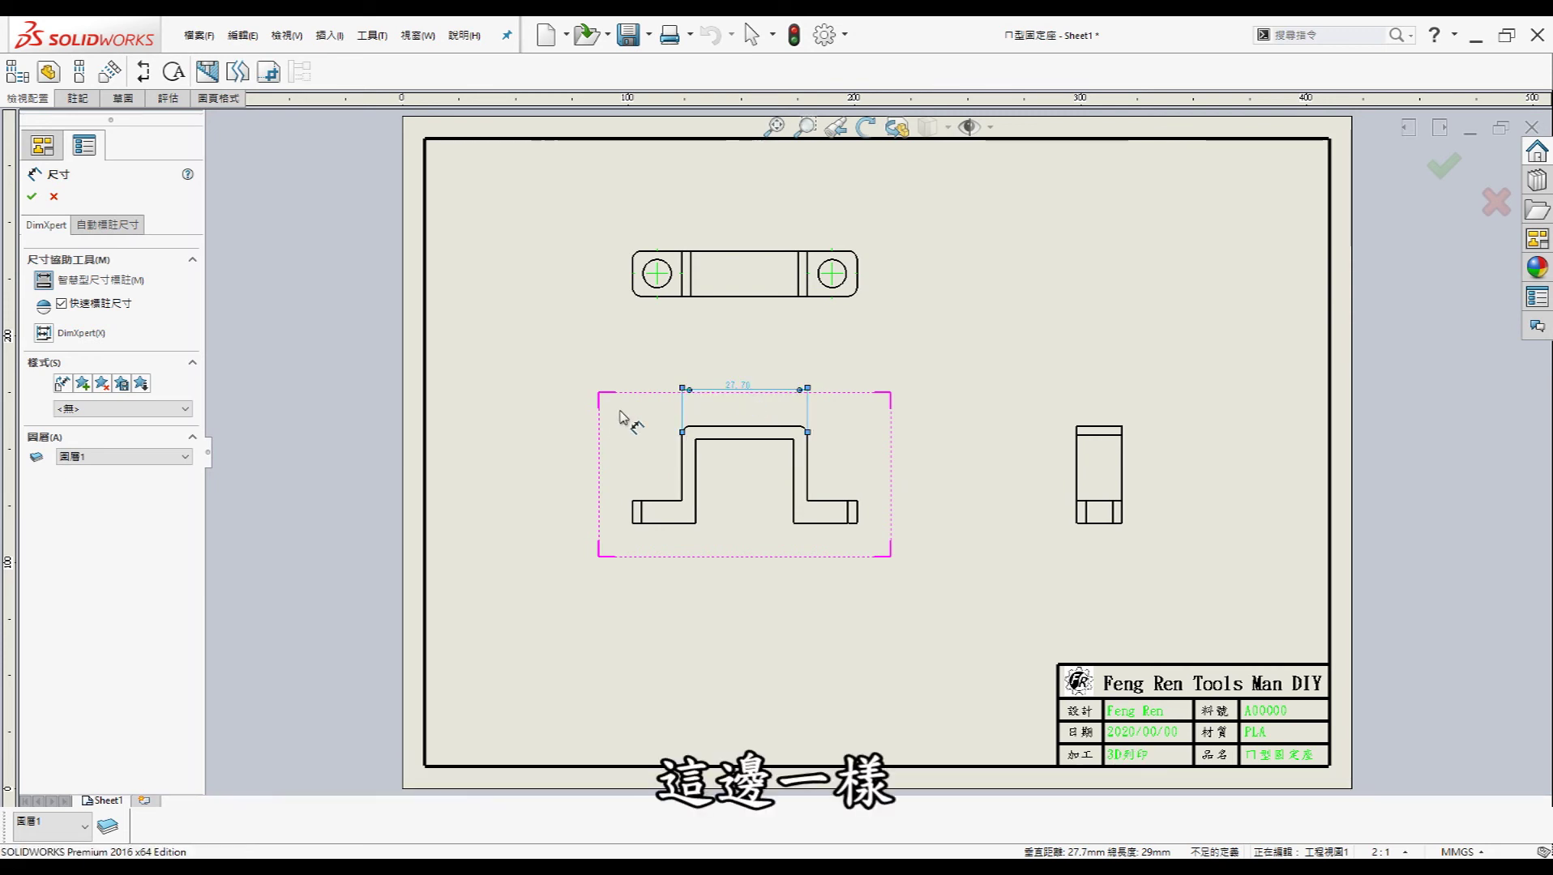
pyautogui.press('Escape')
# Step: Add layer 圖層2 with red colour, solid line style and a chosen thickness
pyautogui.click(107, 826)
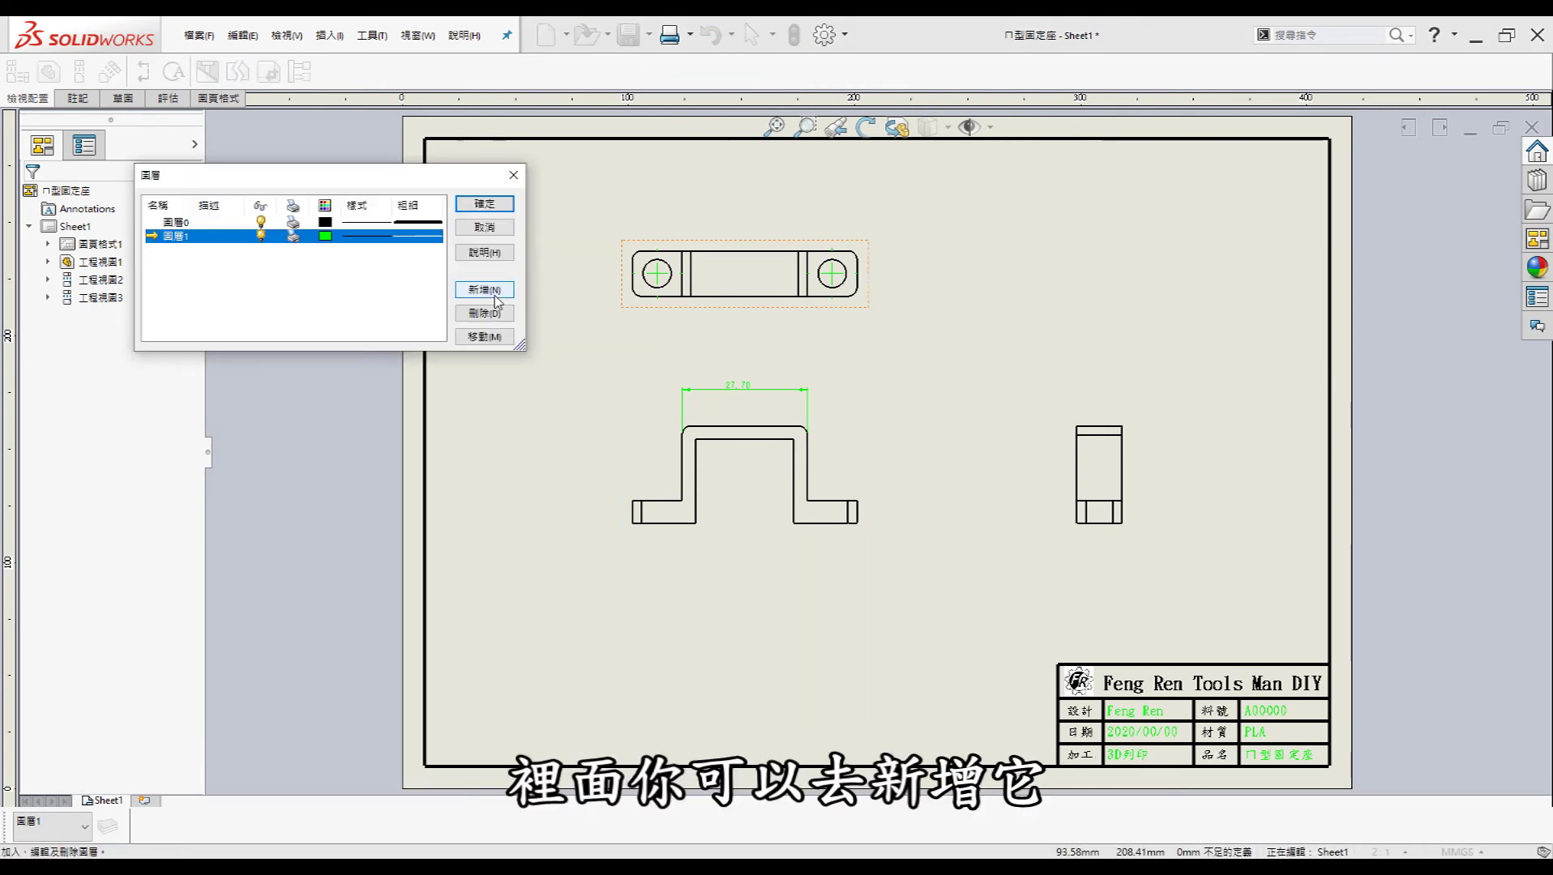
pyautogui.click(483, 290)
pyautogui.click(325, 250)
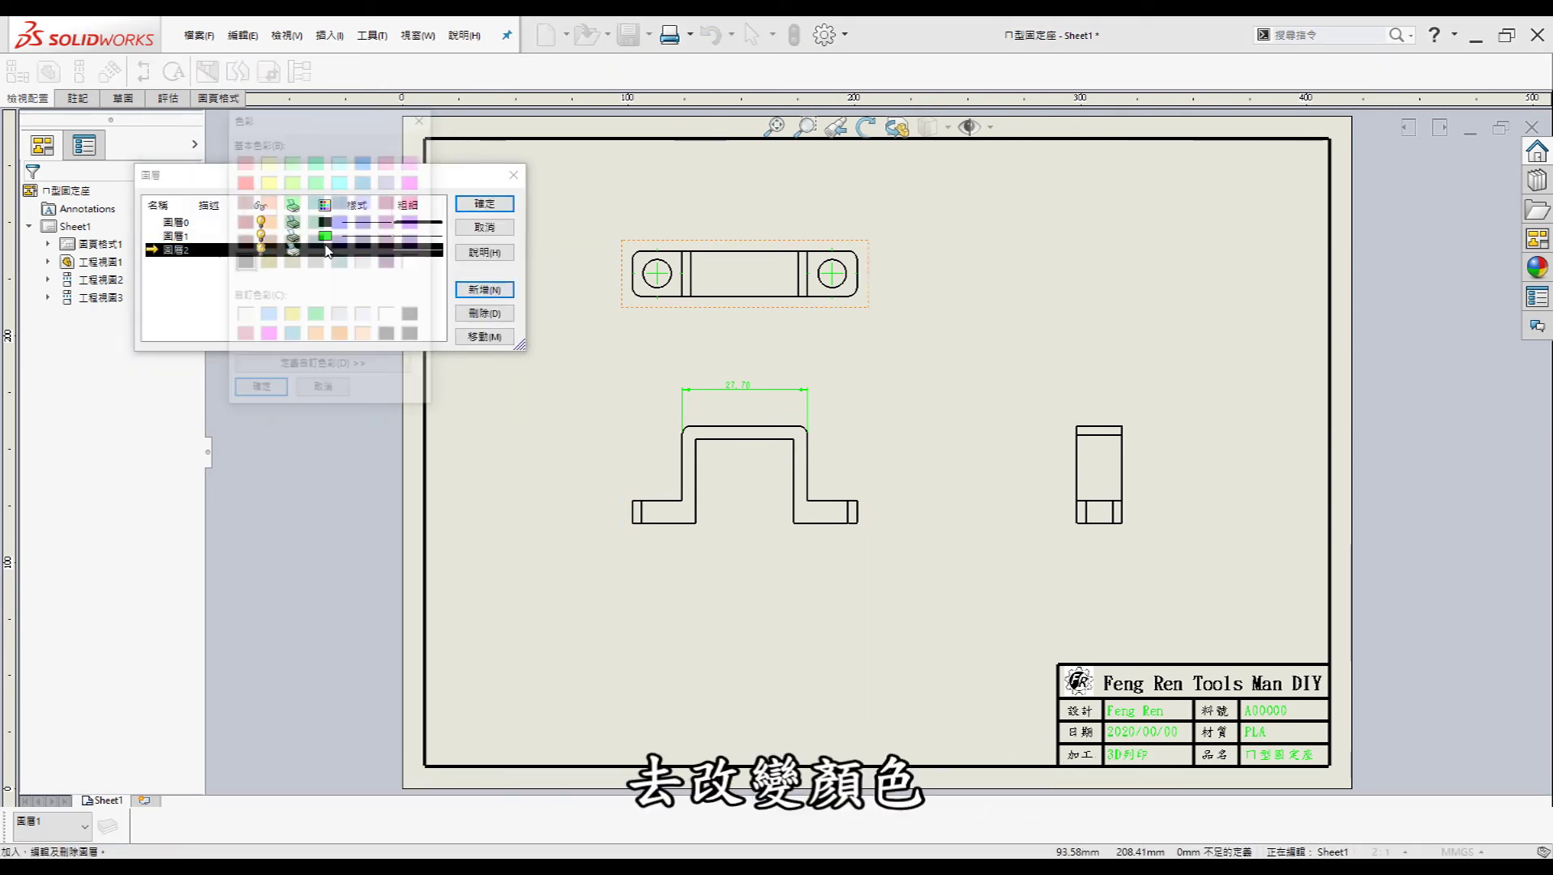
pyautogui.click(243, 181)
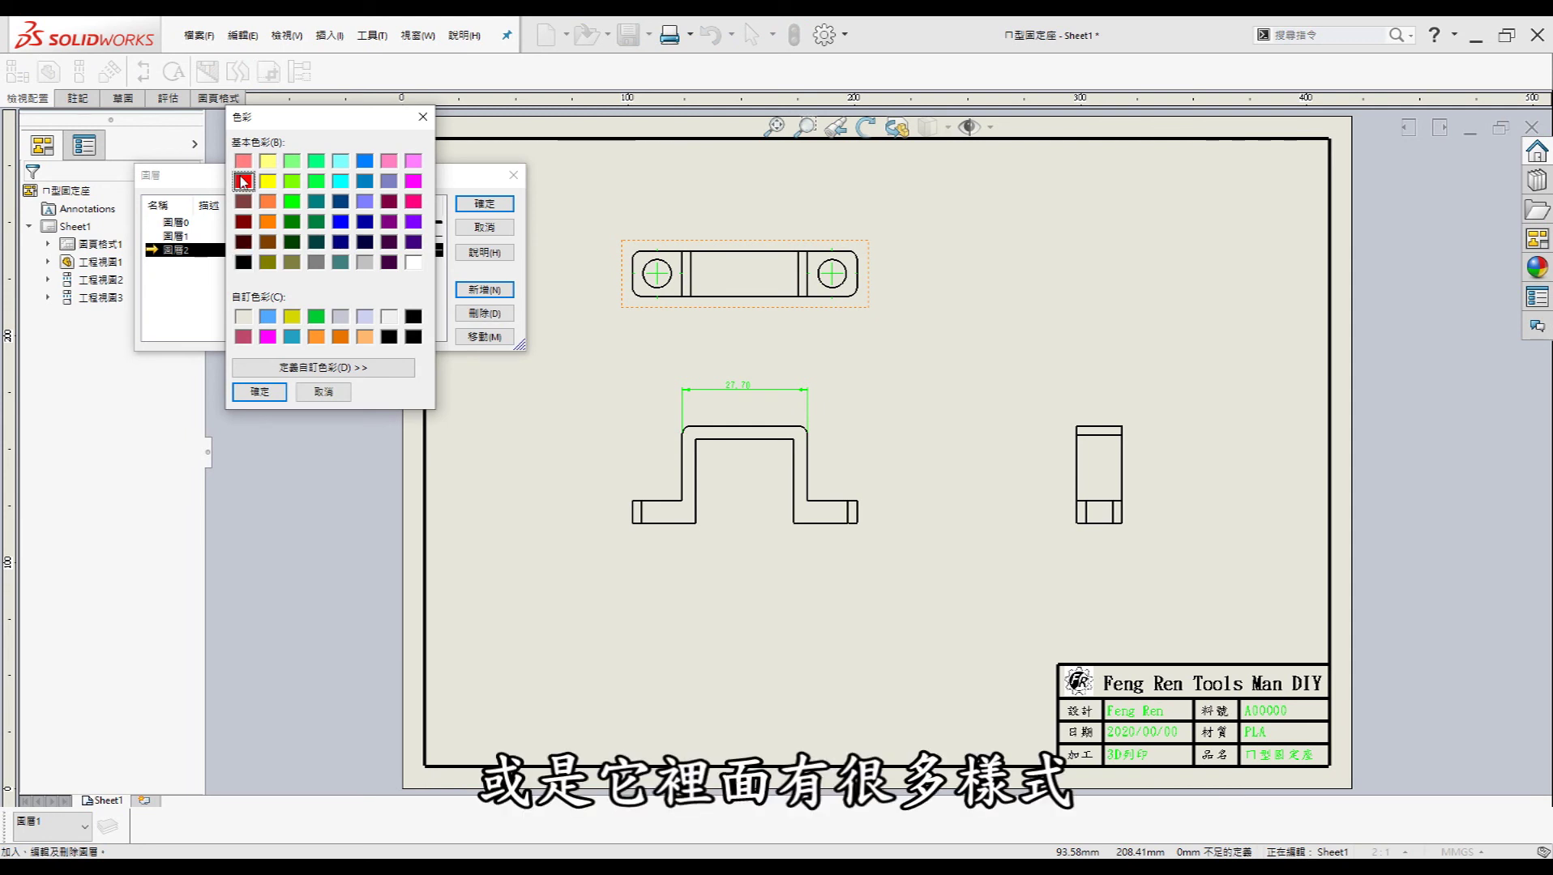
pyautogui.click(262, 387)
pyautogui.click(373, 250)
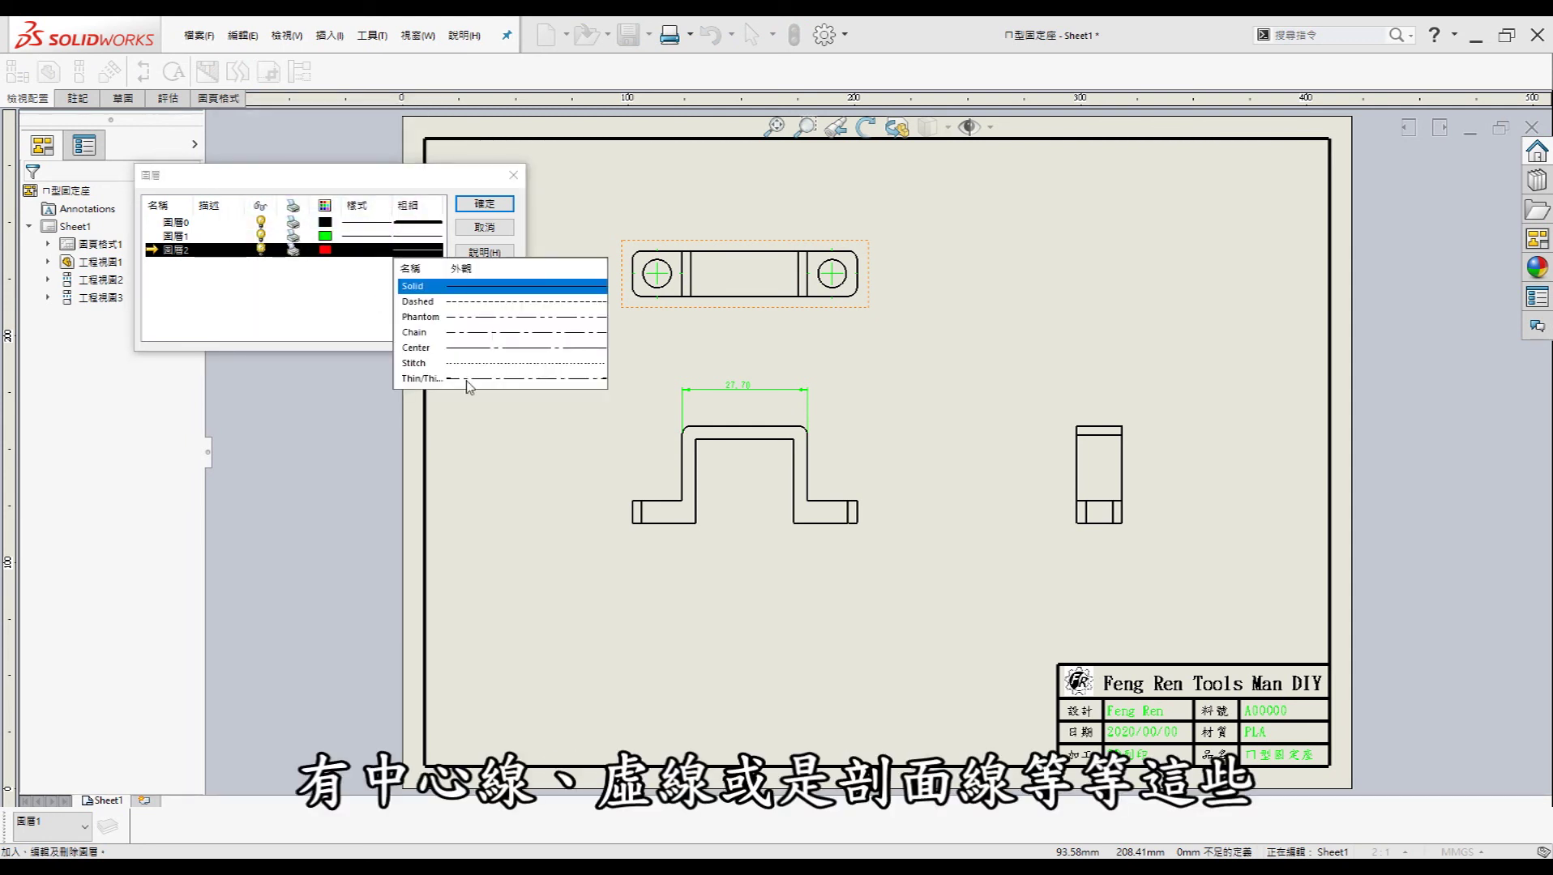
pyautogui.click(417, 286)
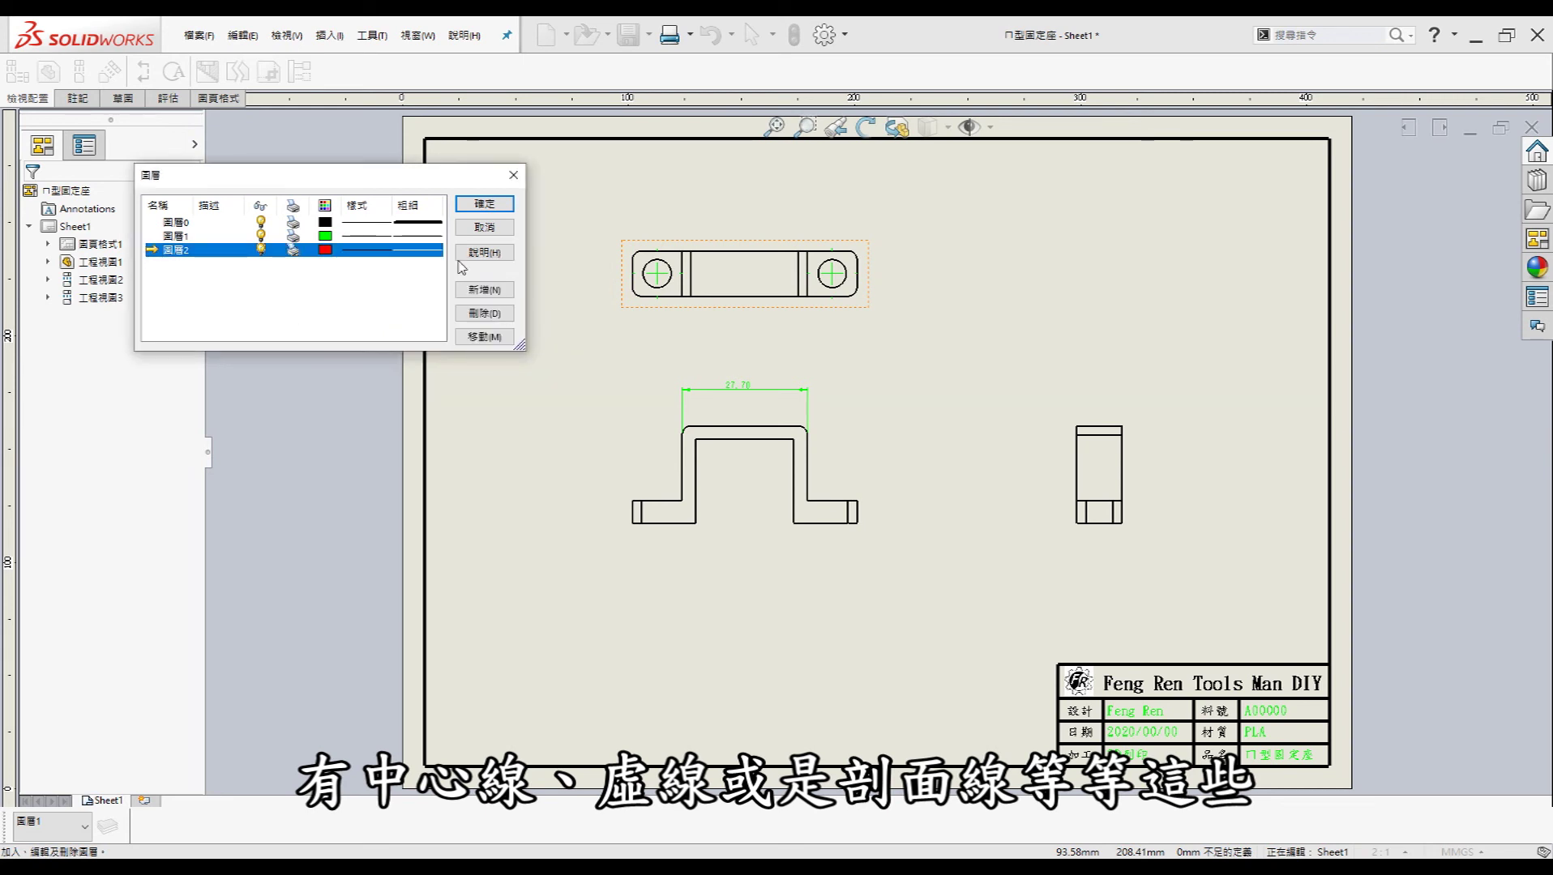
pyautogui.click(430, 250)
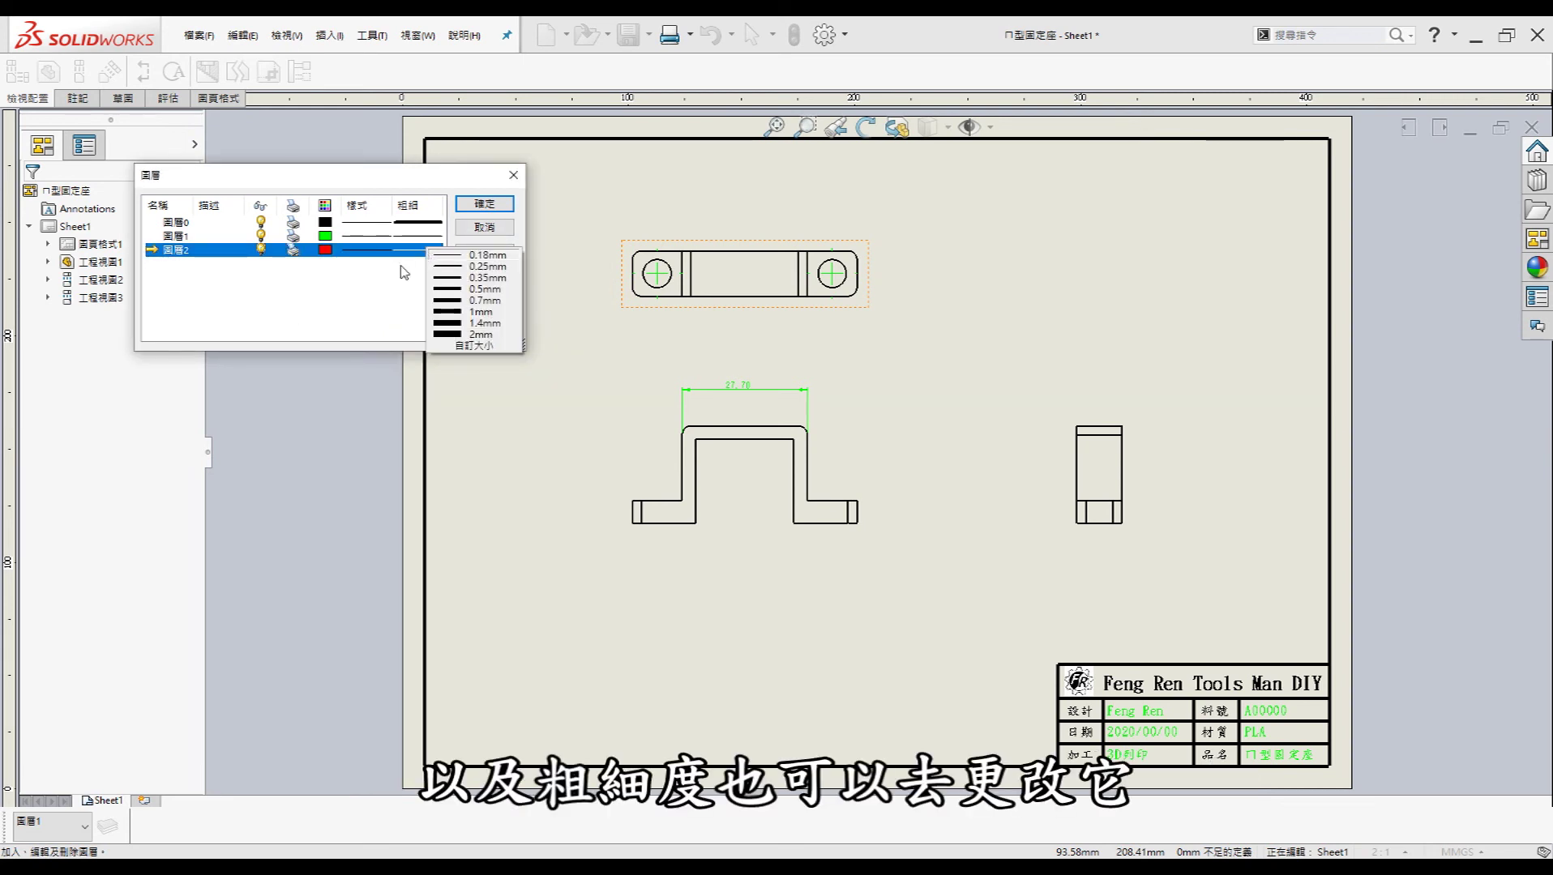
pyautogui.click(403, 273)
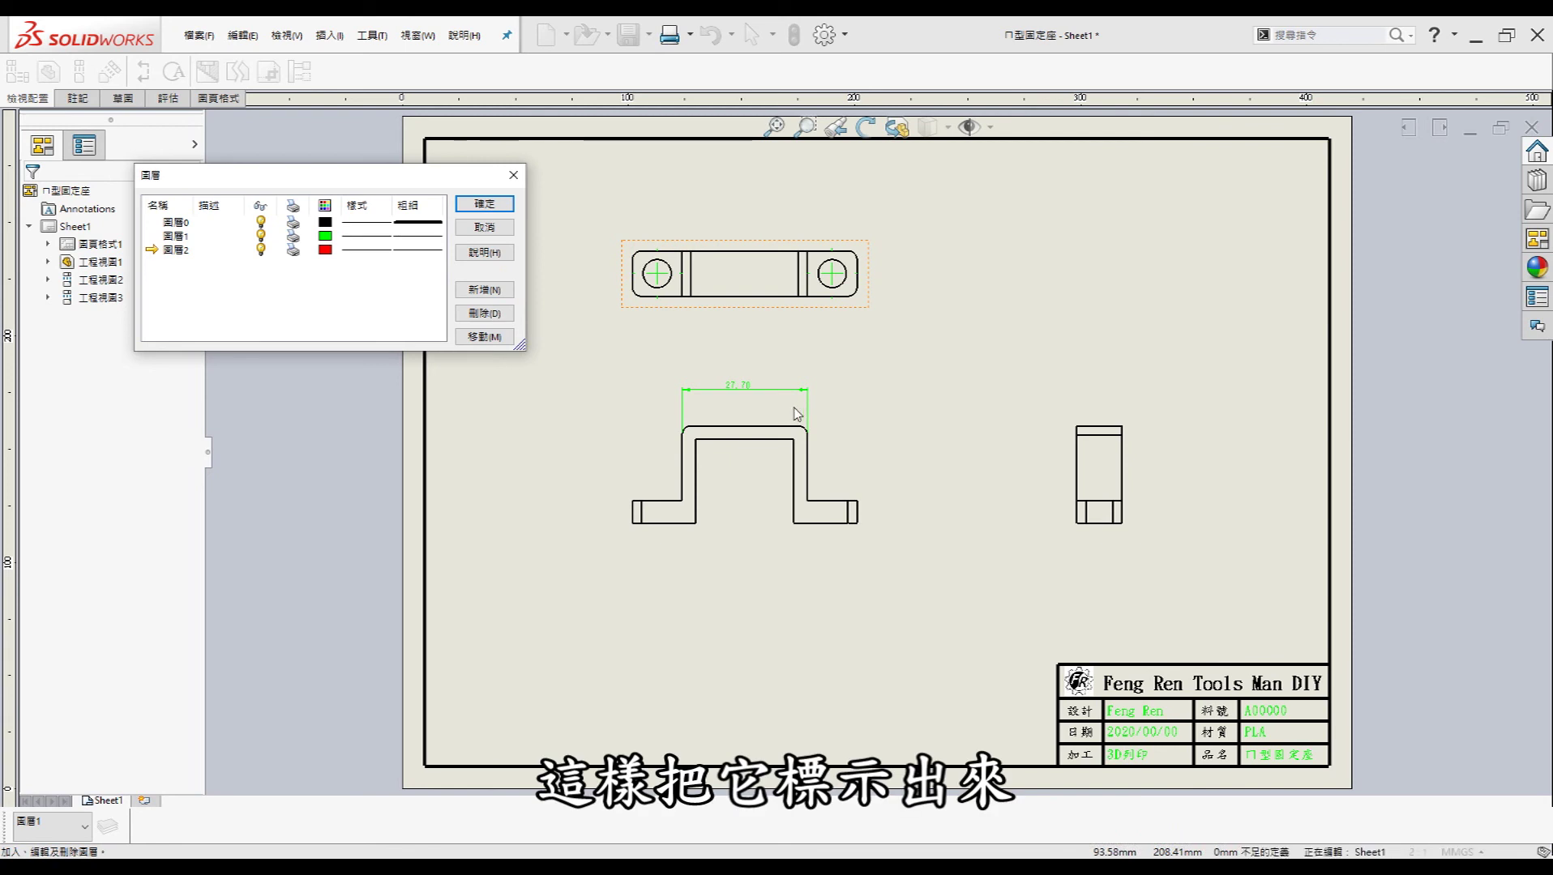
pyautogui.press('Return')
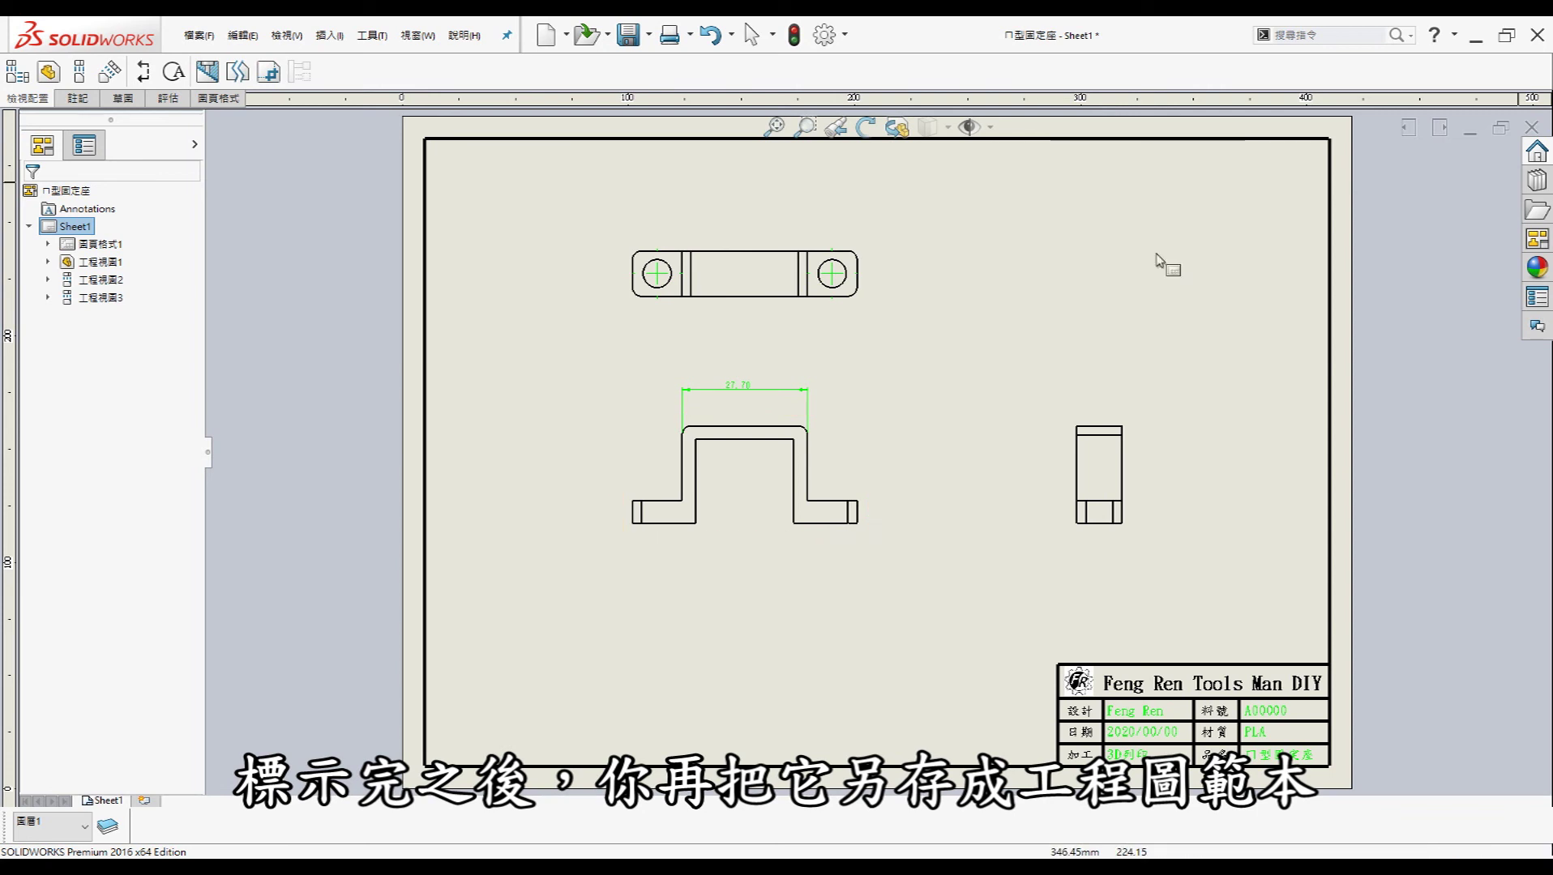
pyautogui.click(215, 37)
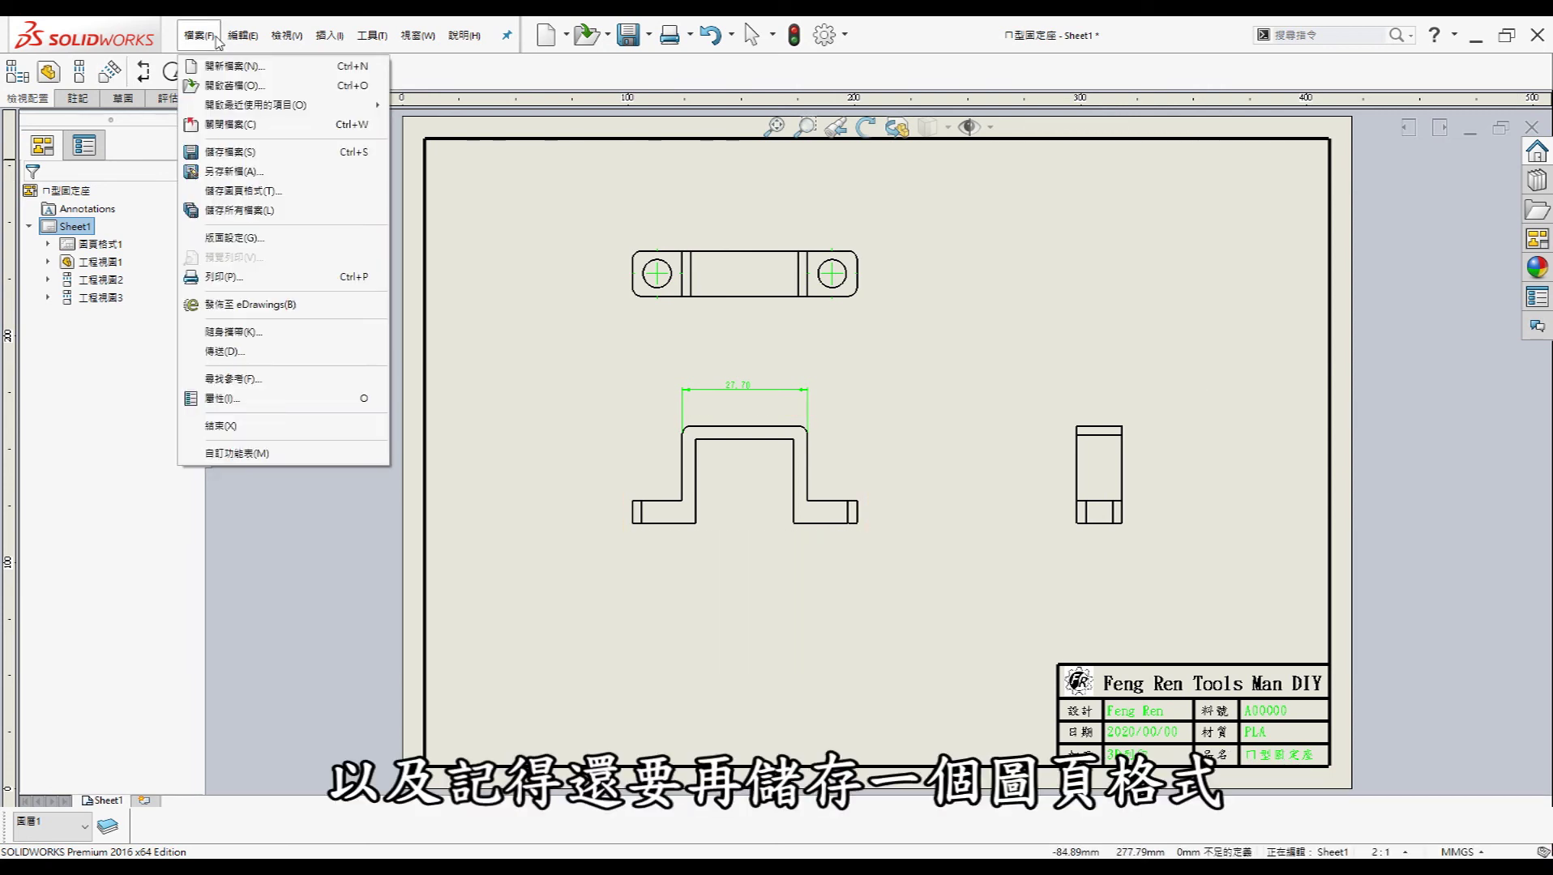
pyautogui.click(470, 253)
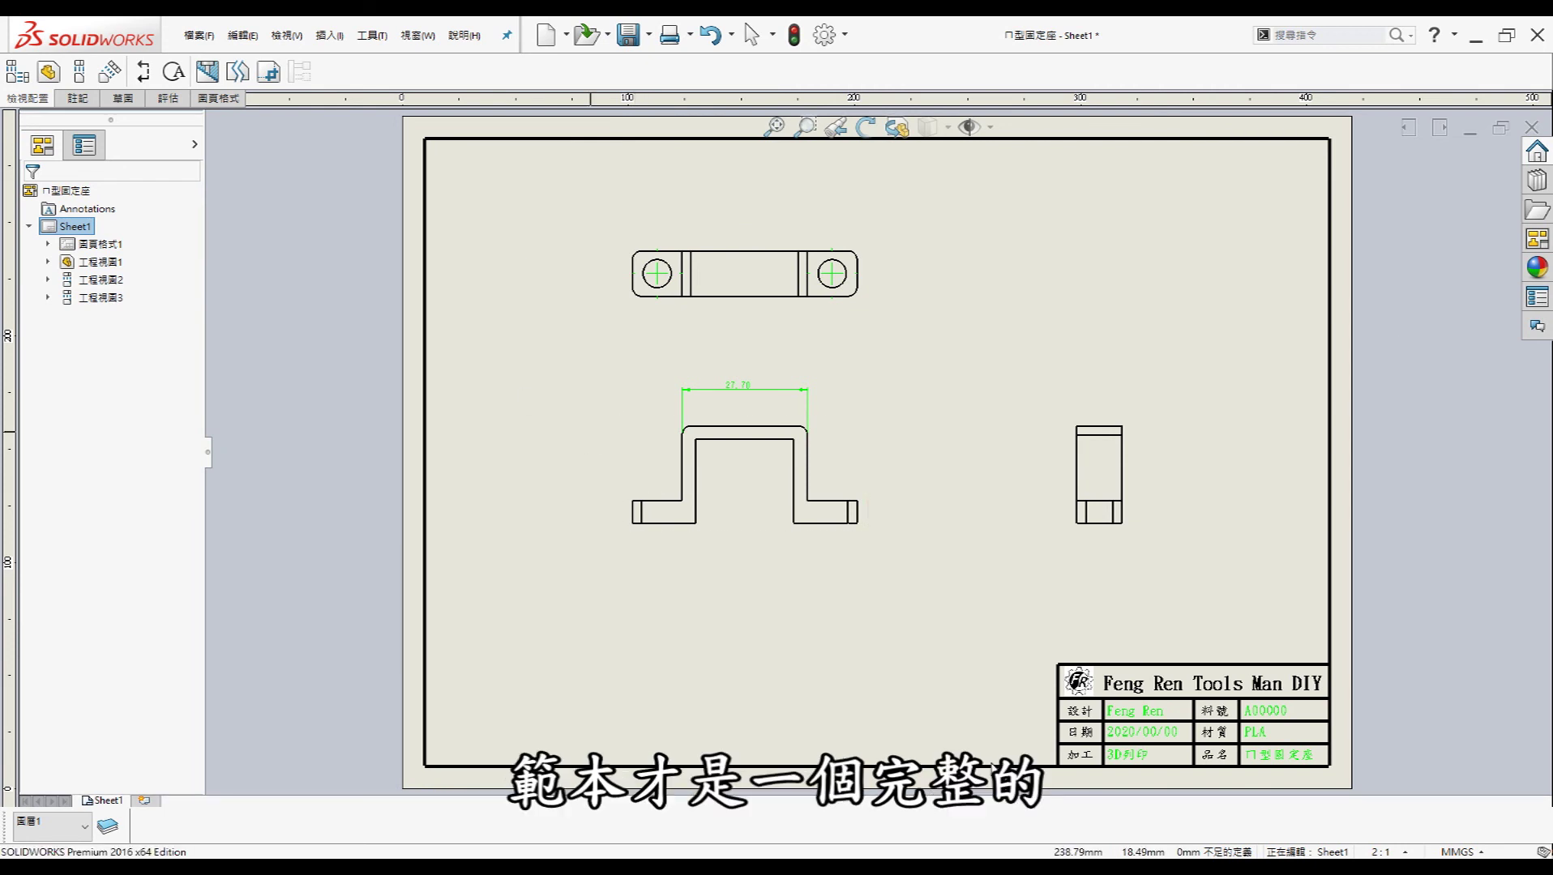